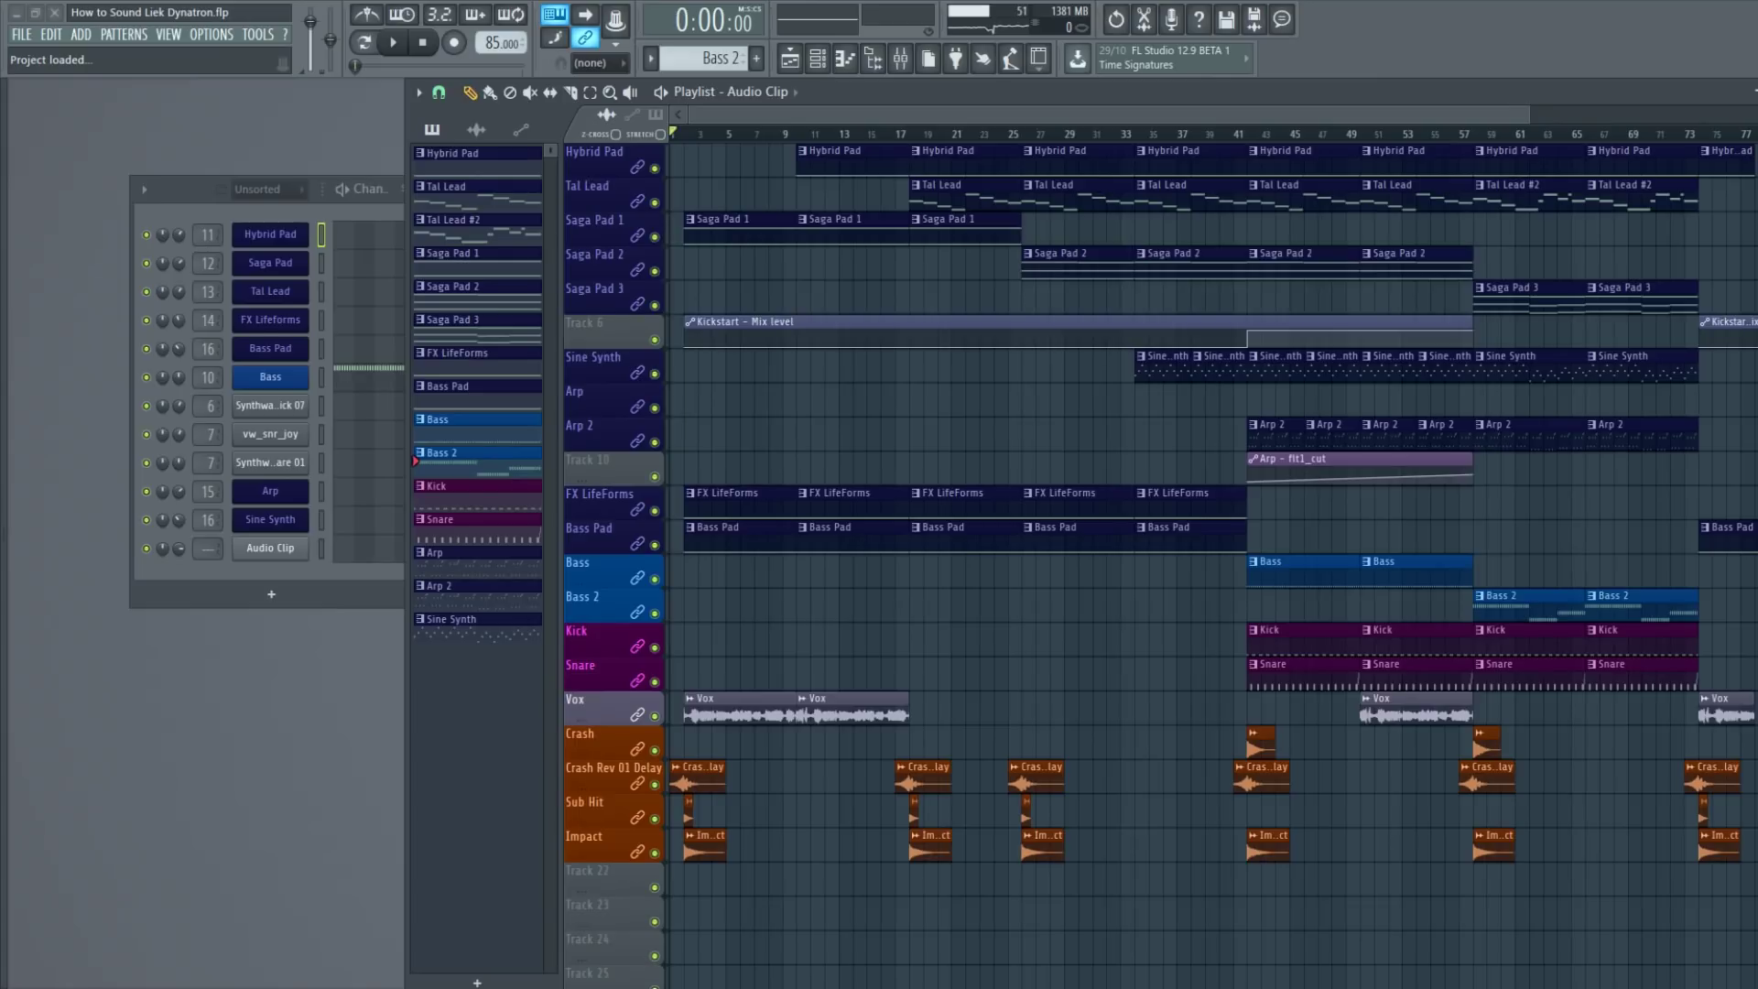
Fit the whole arrangement in the playlist and play the song.
left_click_drag(1527, 117, 1726, 118)
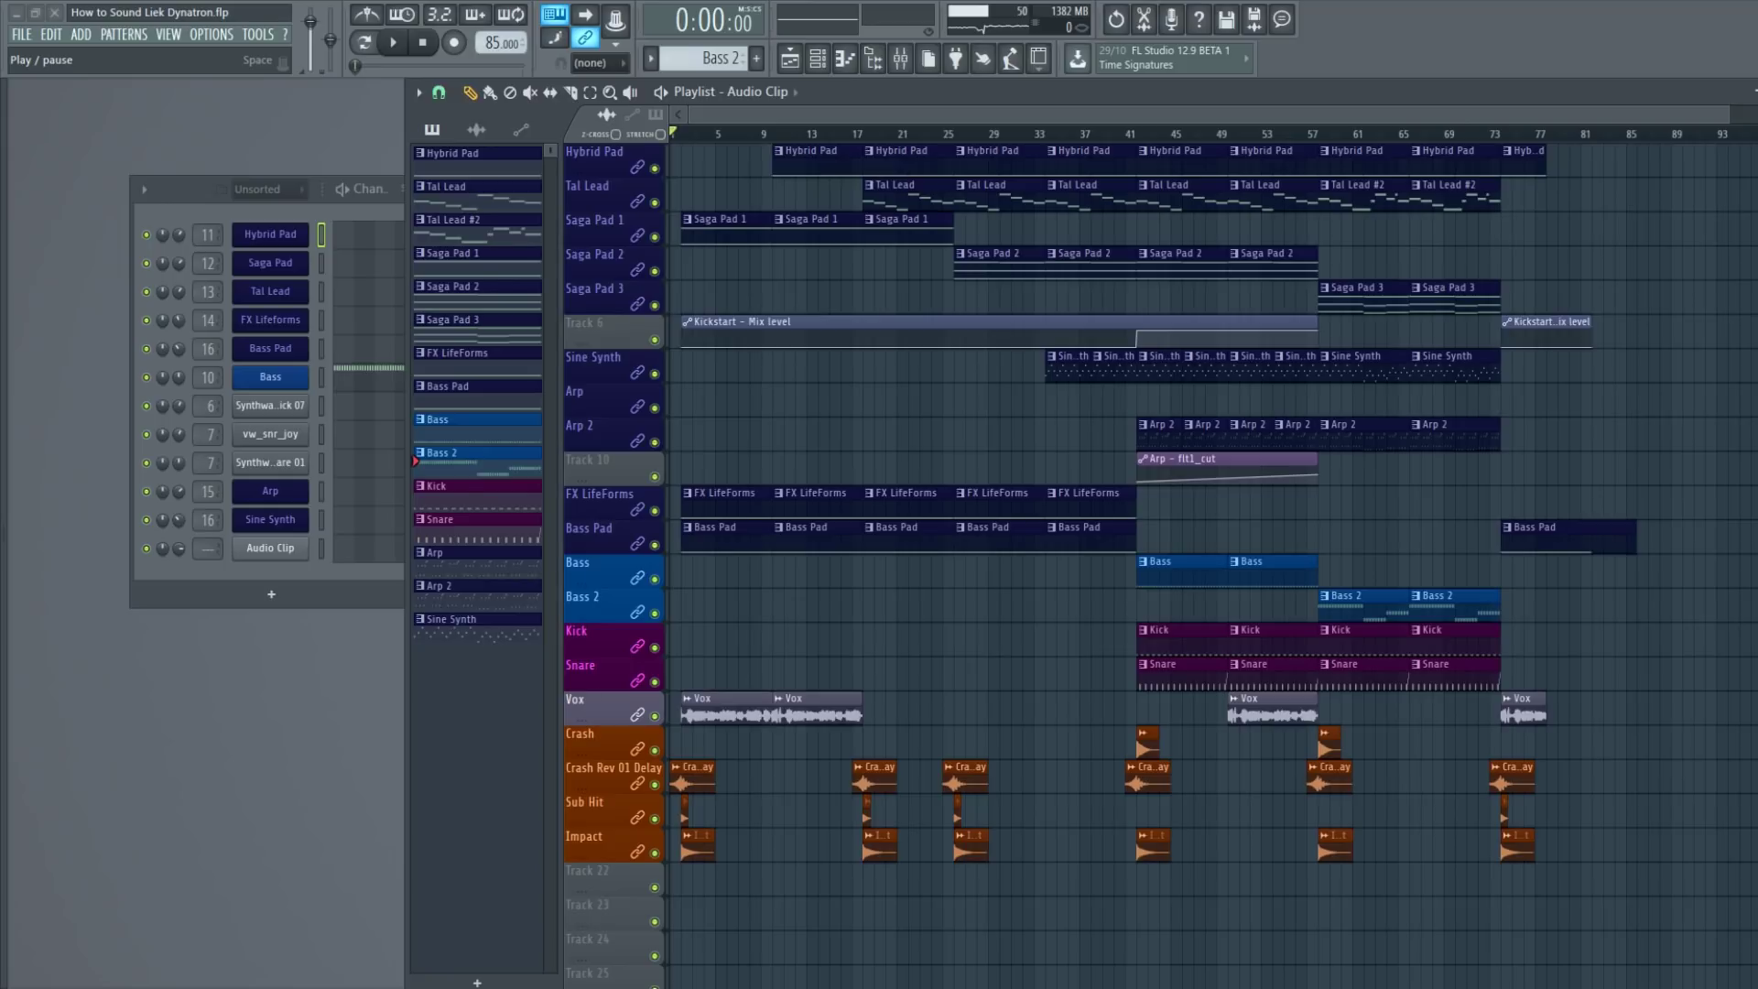
left_click(393, 43)
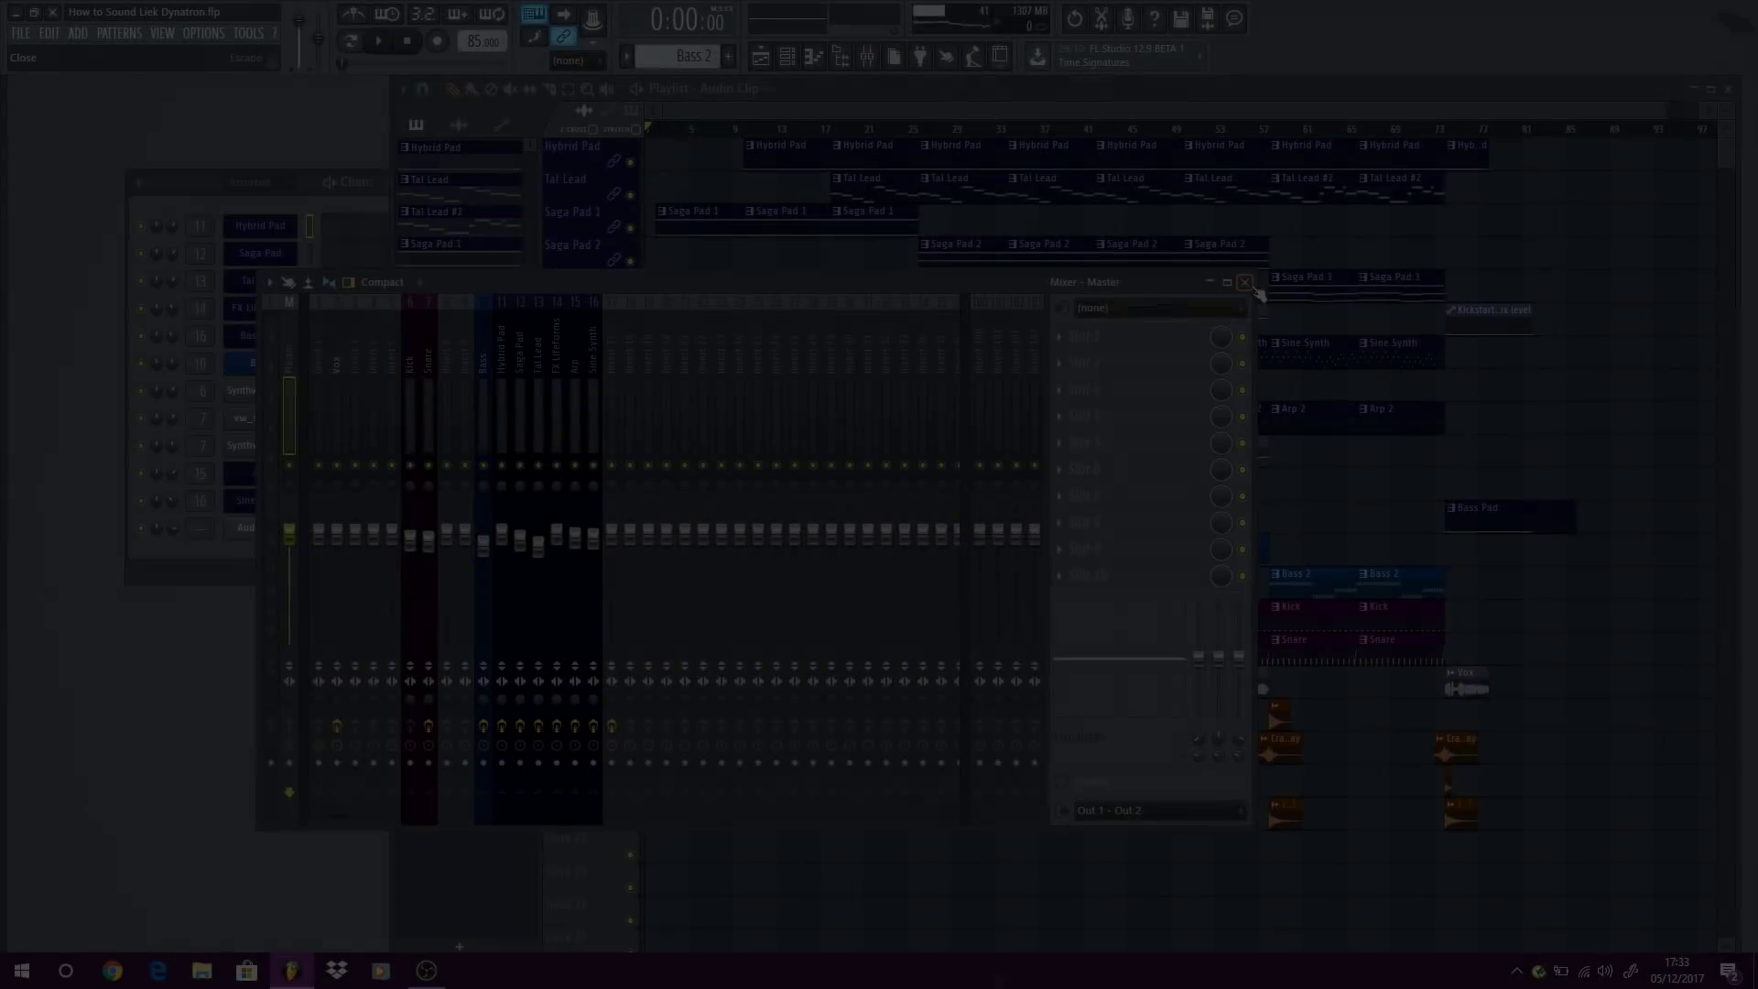
left_click(1245, 283)
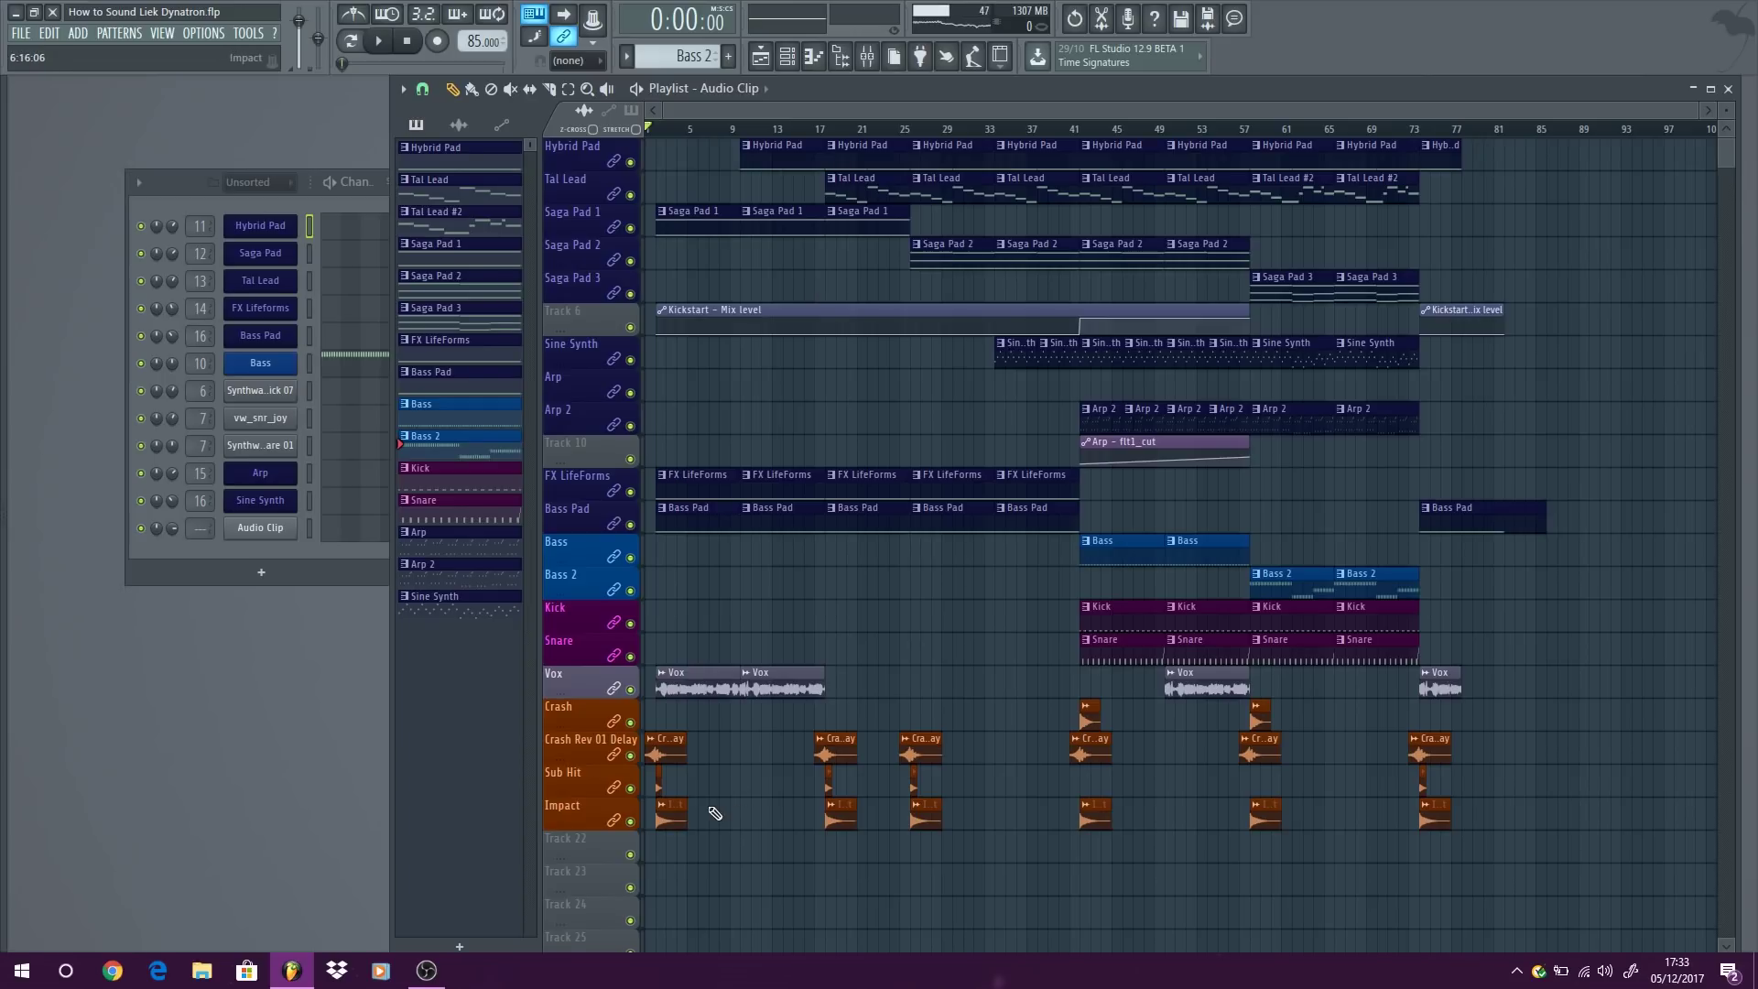
Solo the Crash Rev 01 Delay track in the playlist and play it.
scroll(607, 740, "up", 4)
scroll(628, 716, "up", 1)
scroll(628, 716, "down", 1)
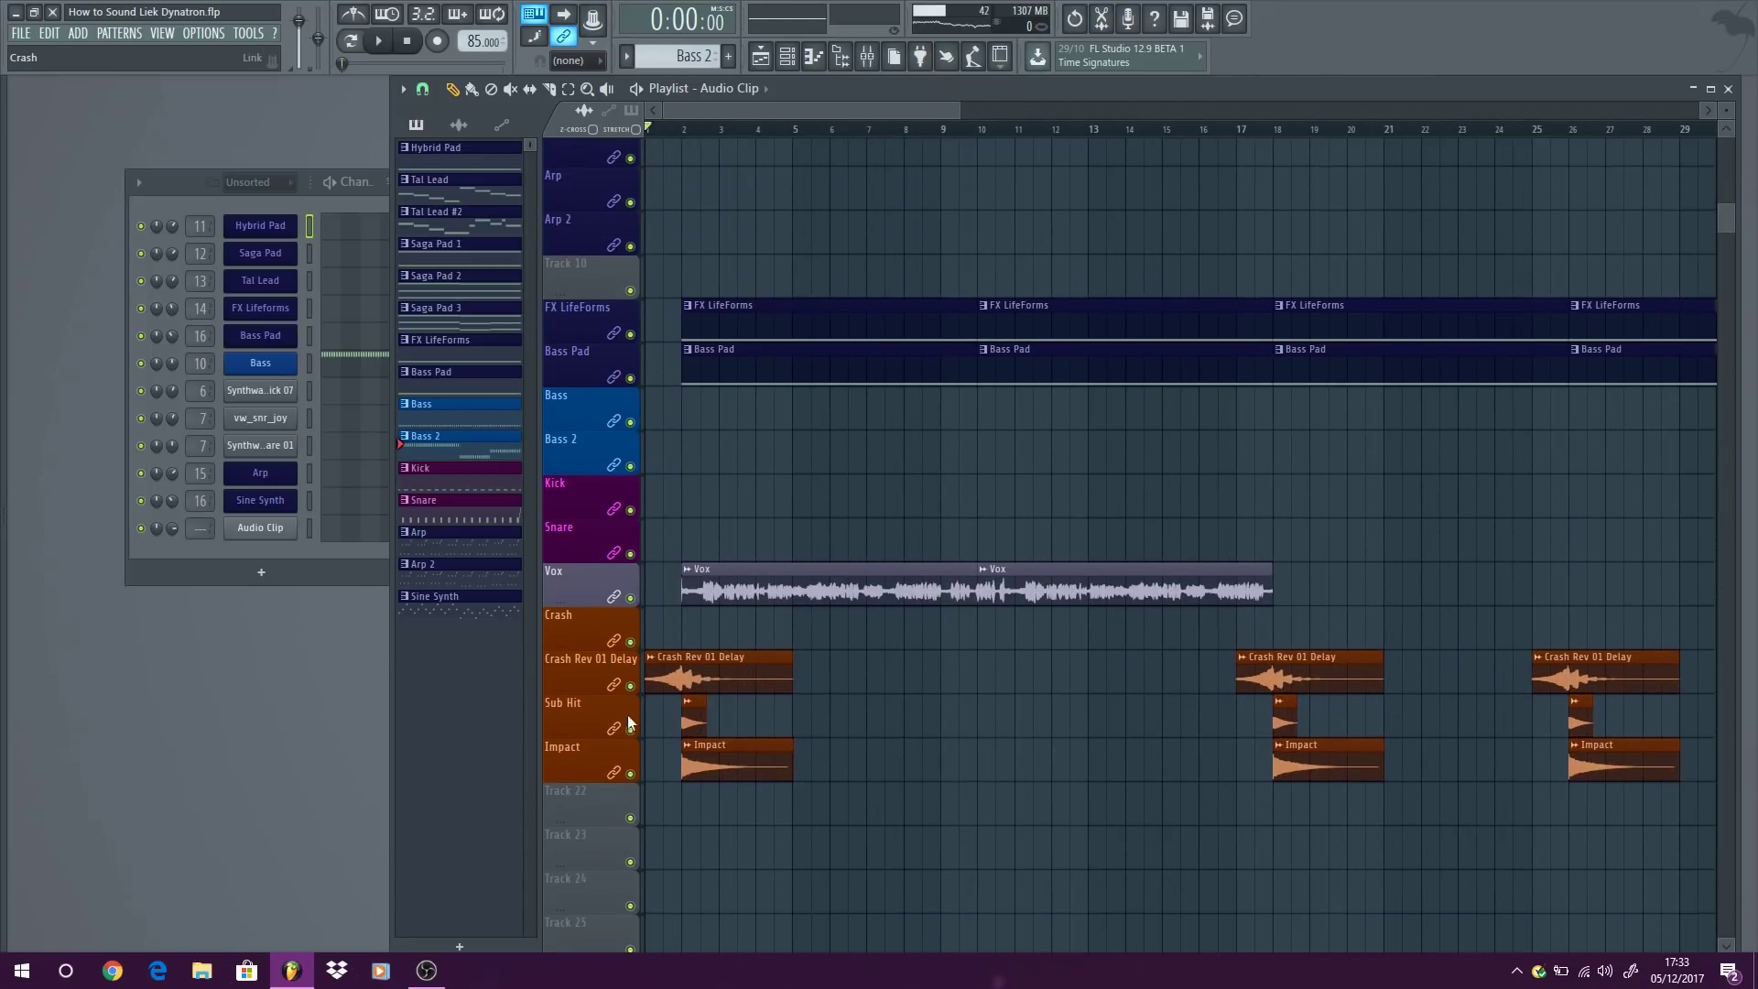
right_click(632, 687)
key("space")
Unmute the Sub Hit and Impact tracks and play them together with the reverse crash from bar 2.
left_click(631, 729)
left_click(687, 135)
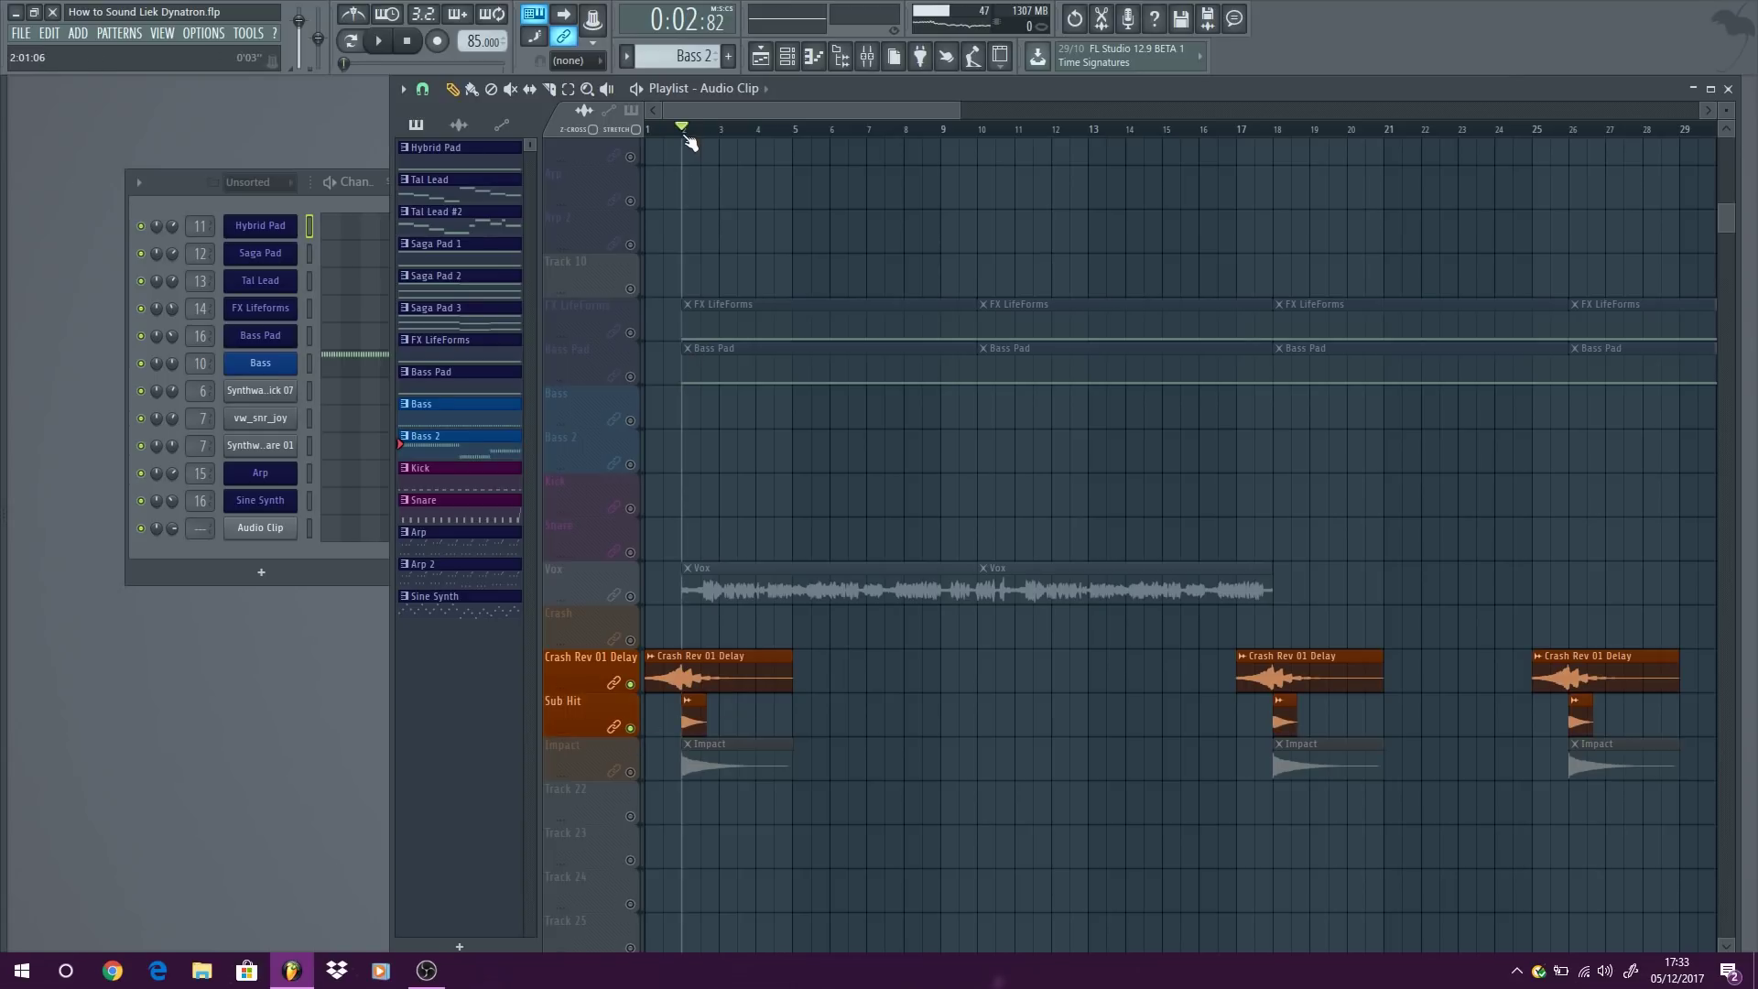
left_click(630, 772)
key("space")
key("space")
Solo the Crash track and play it from just before its first clip near bar 41.
scroll(936, 457, "down", 2)
scroll(936, 457, "down", 3)
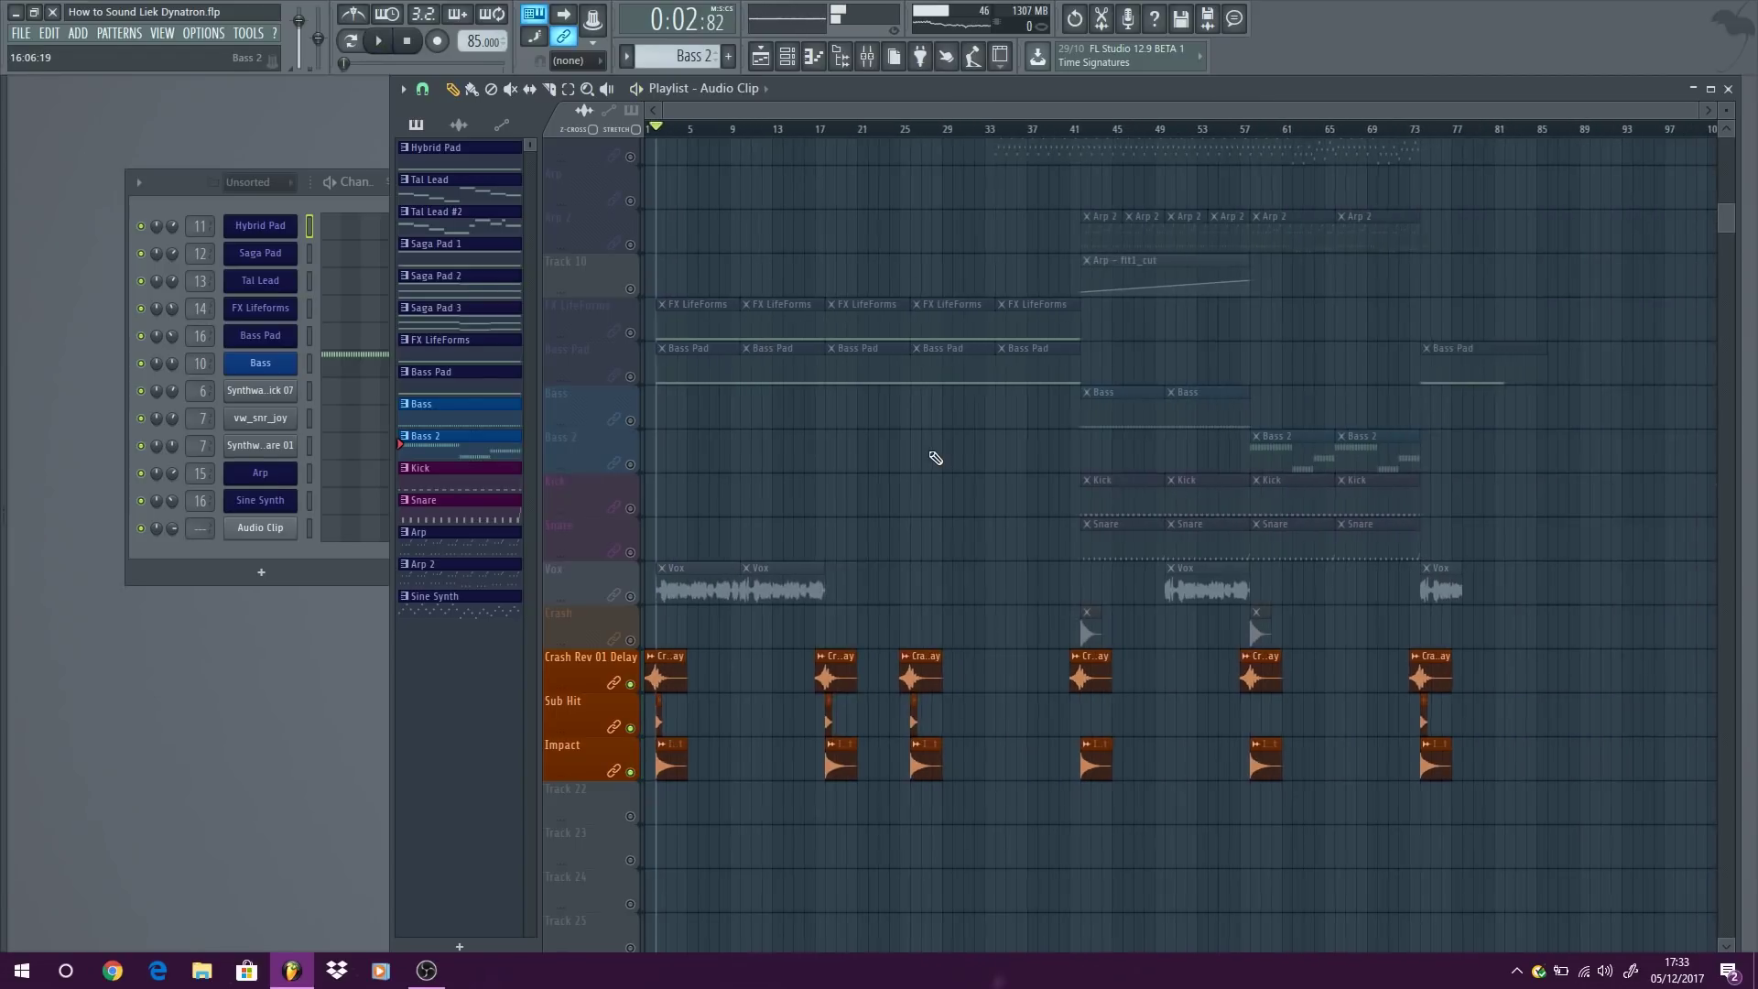
left_click(630, 639, "ctrl")
left_click(1074, 128)
key("space")
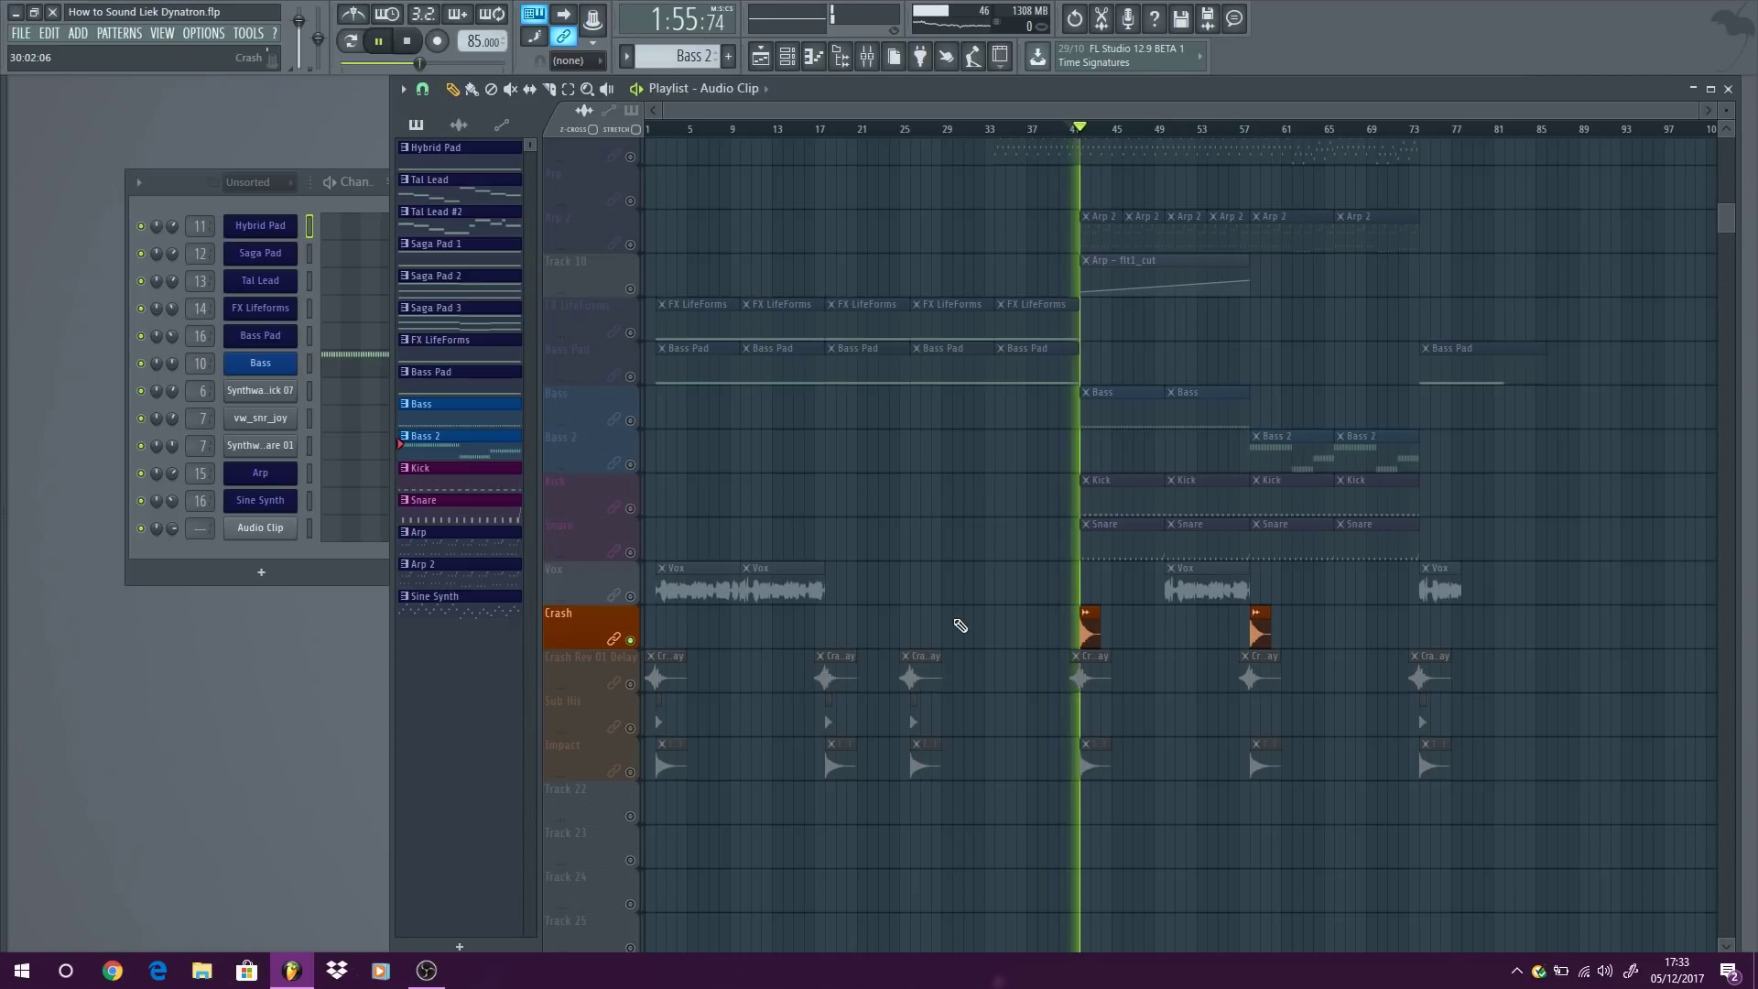
key("space")
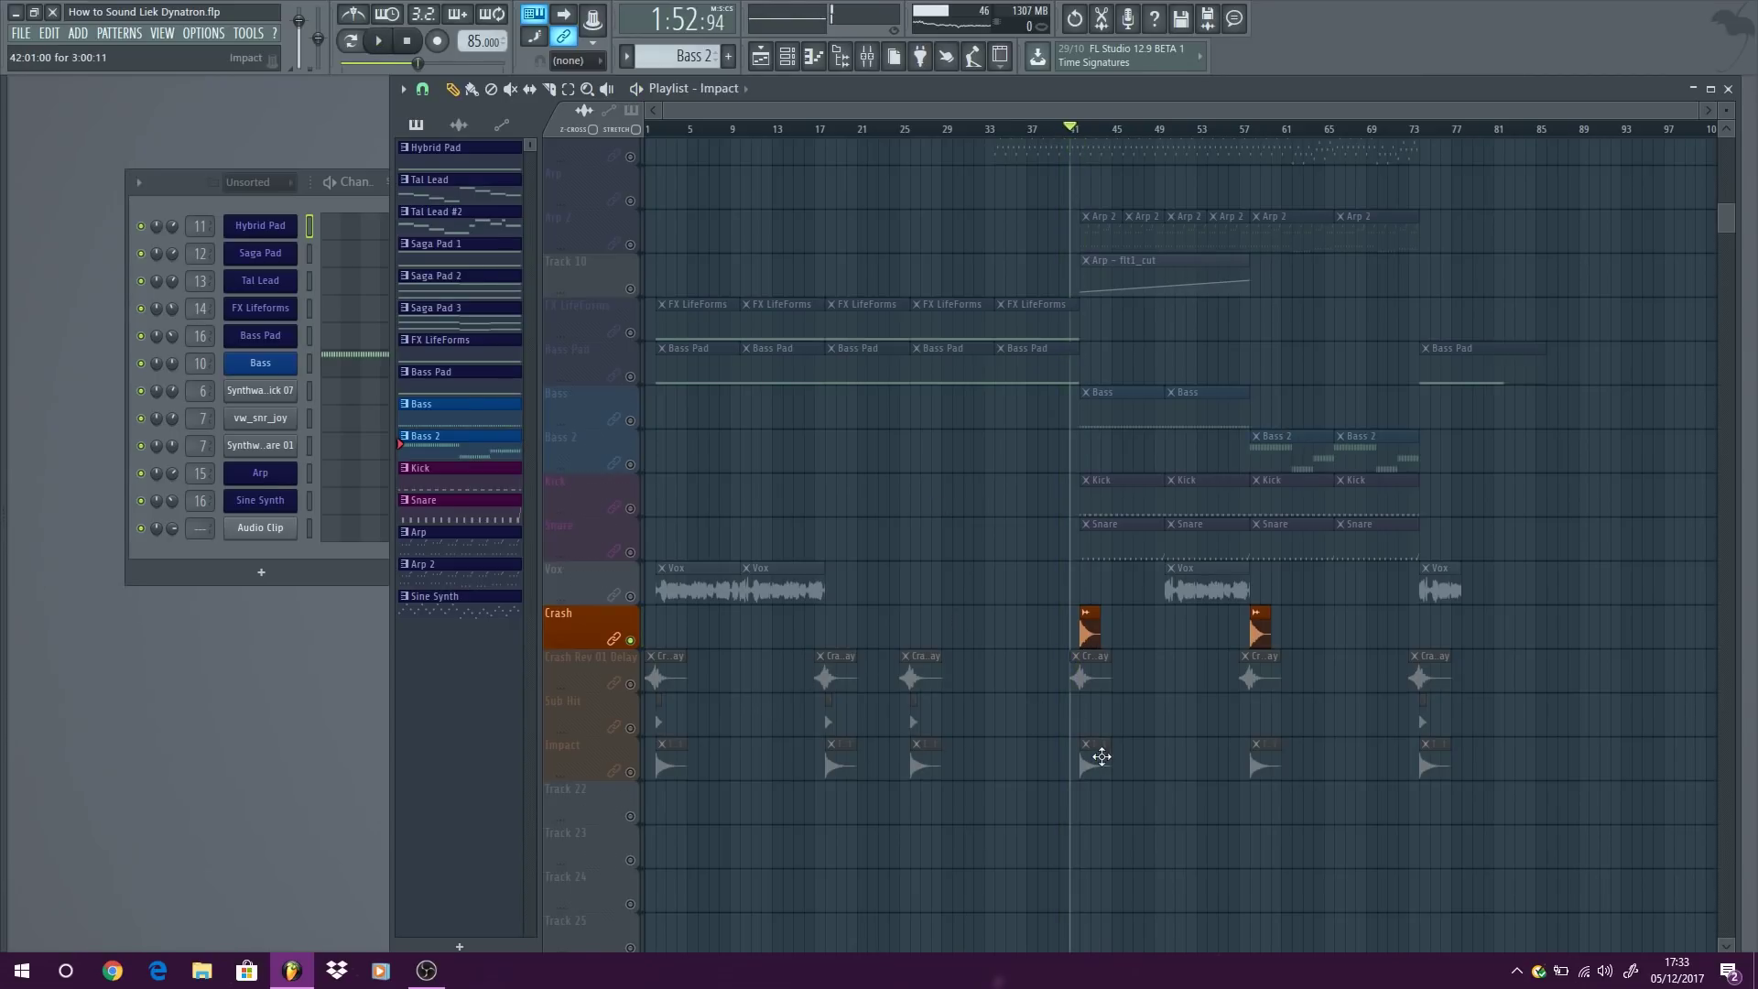
Examine the Impact clip's Ping pong, ValhallaRoom and FabFilter Pro-Q 2 effects on its mixer track, and close all their windows.
double_click(1102, 756)
double_click(602, 295)
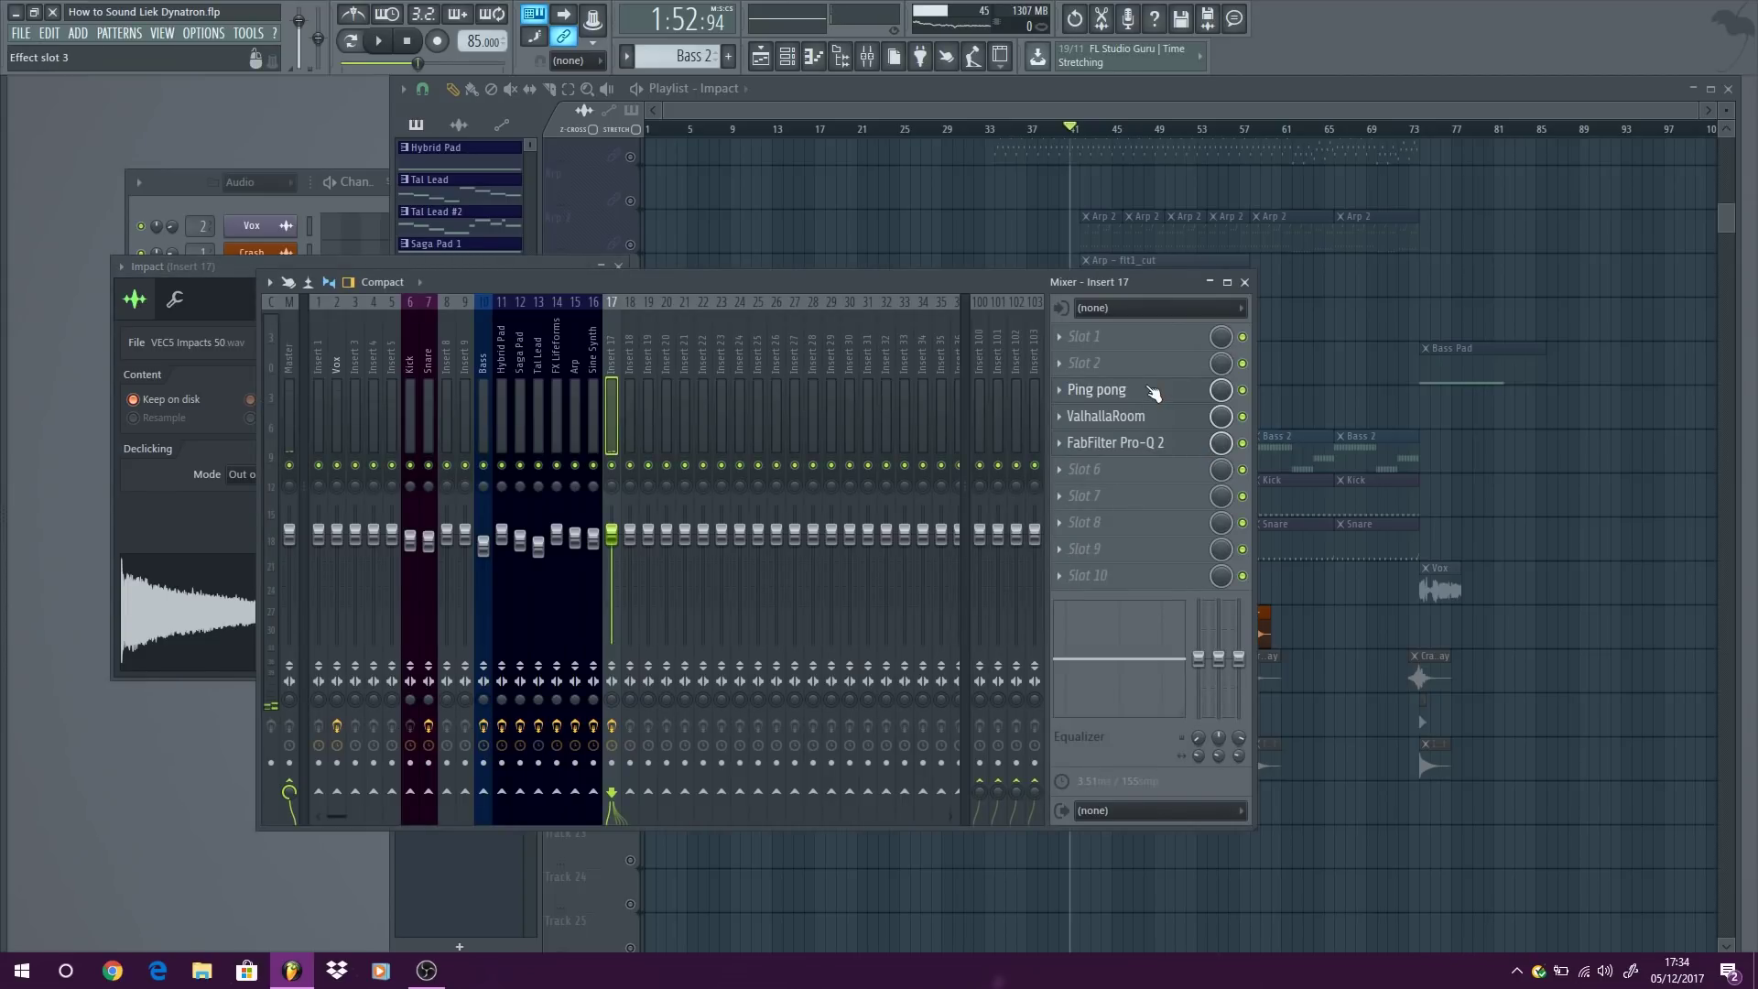
left_click(1150, 399)
left_click(1153, 417)
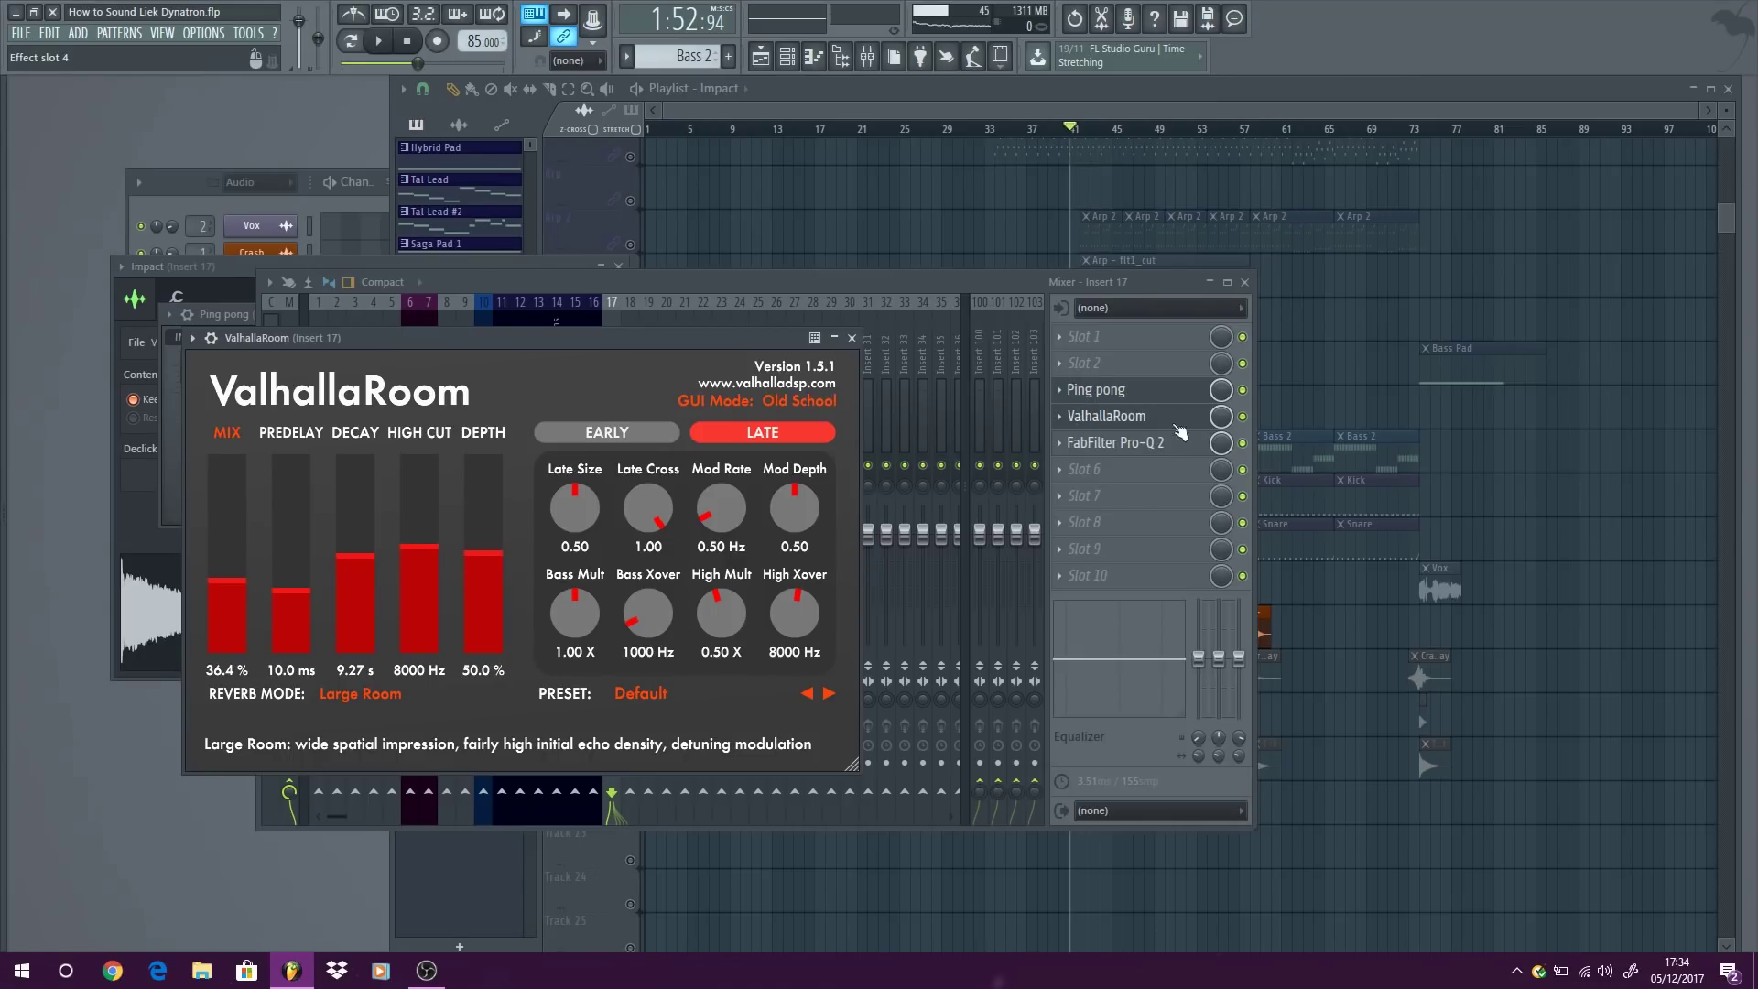
left_click(1161, 448)
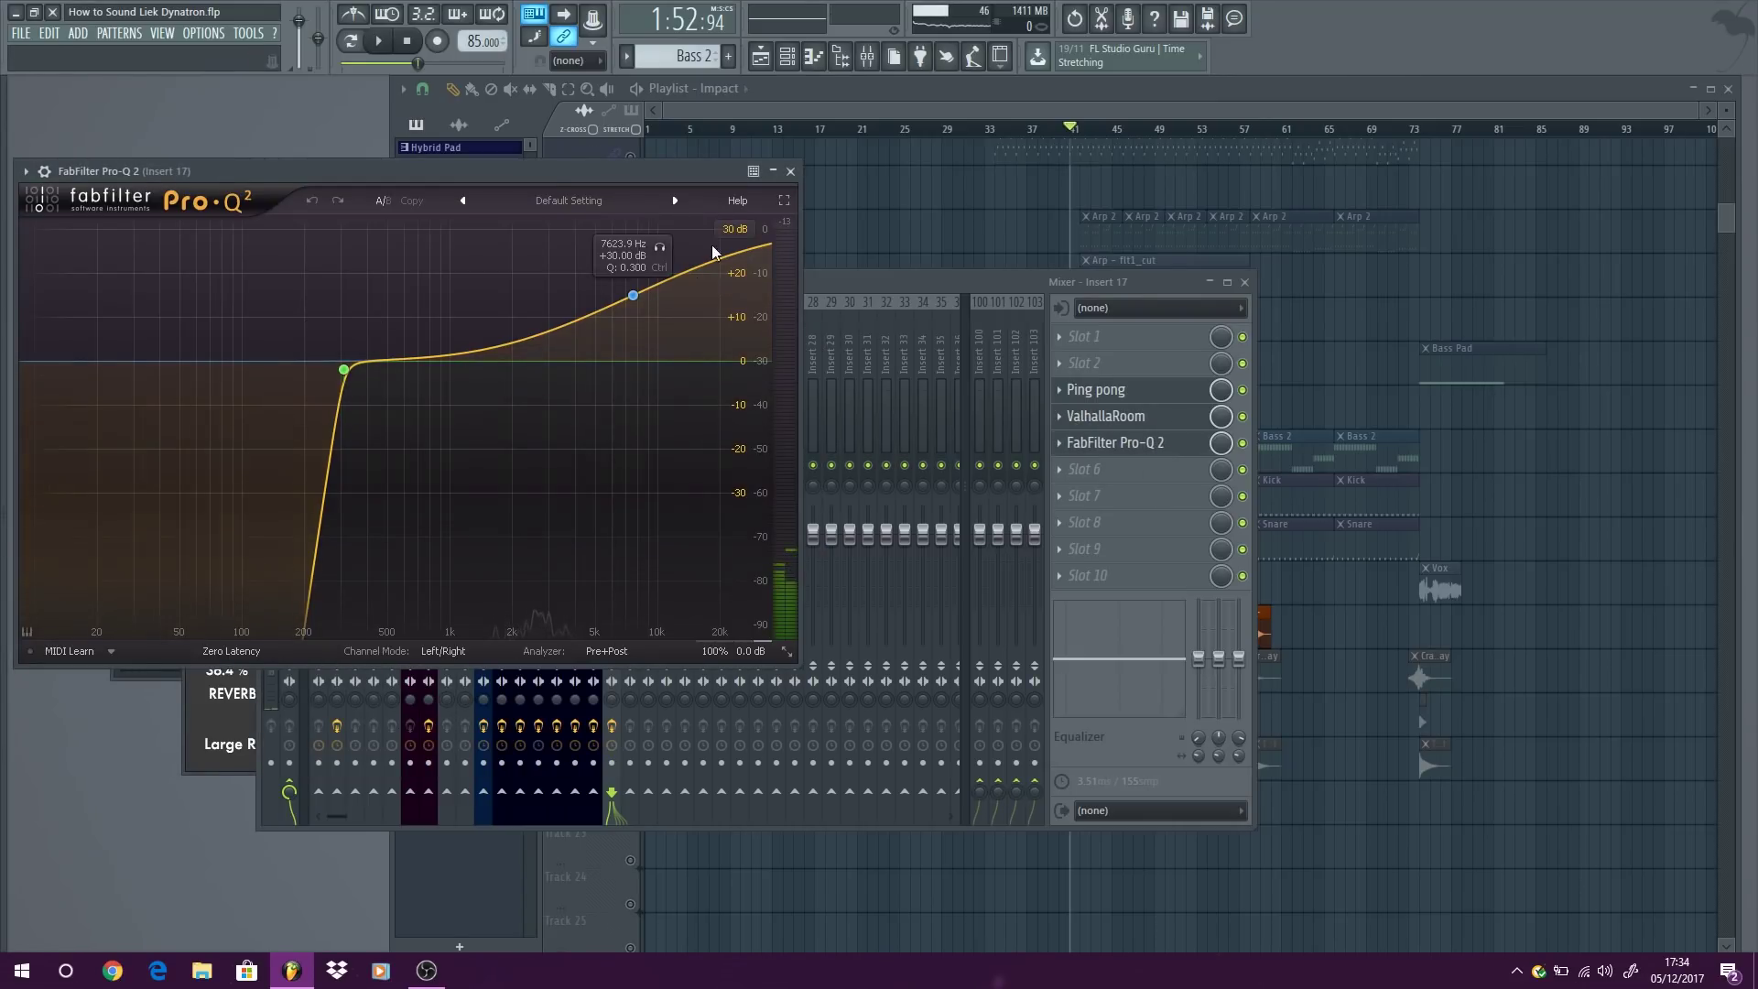
left_click(792, 172)
left_click(1244, 282)
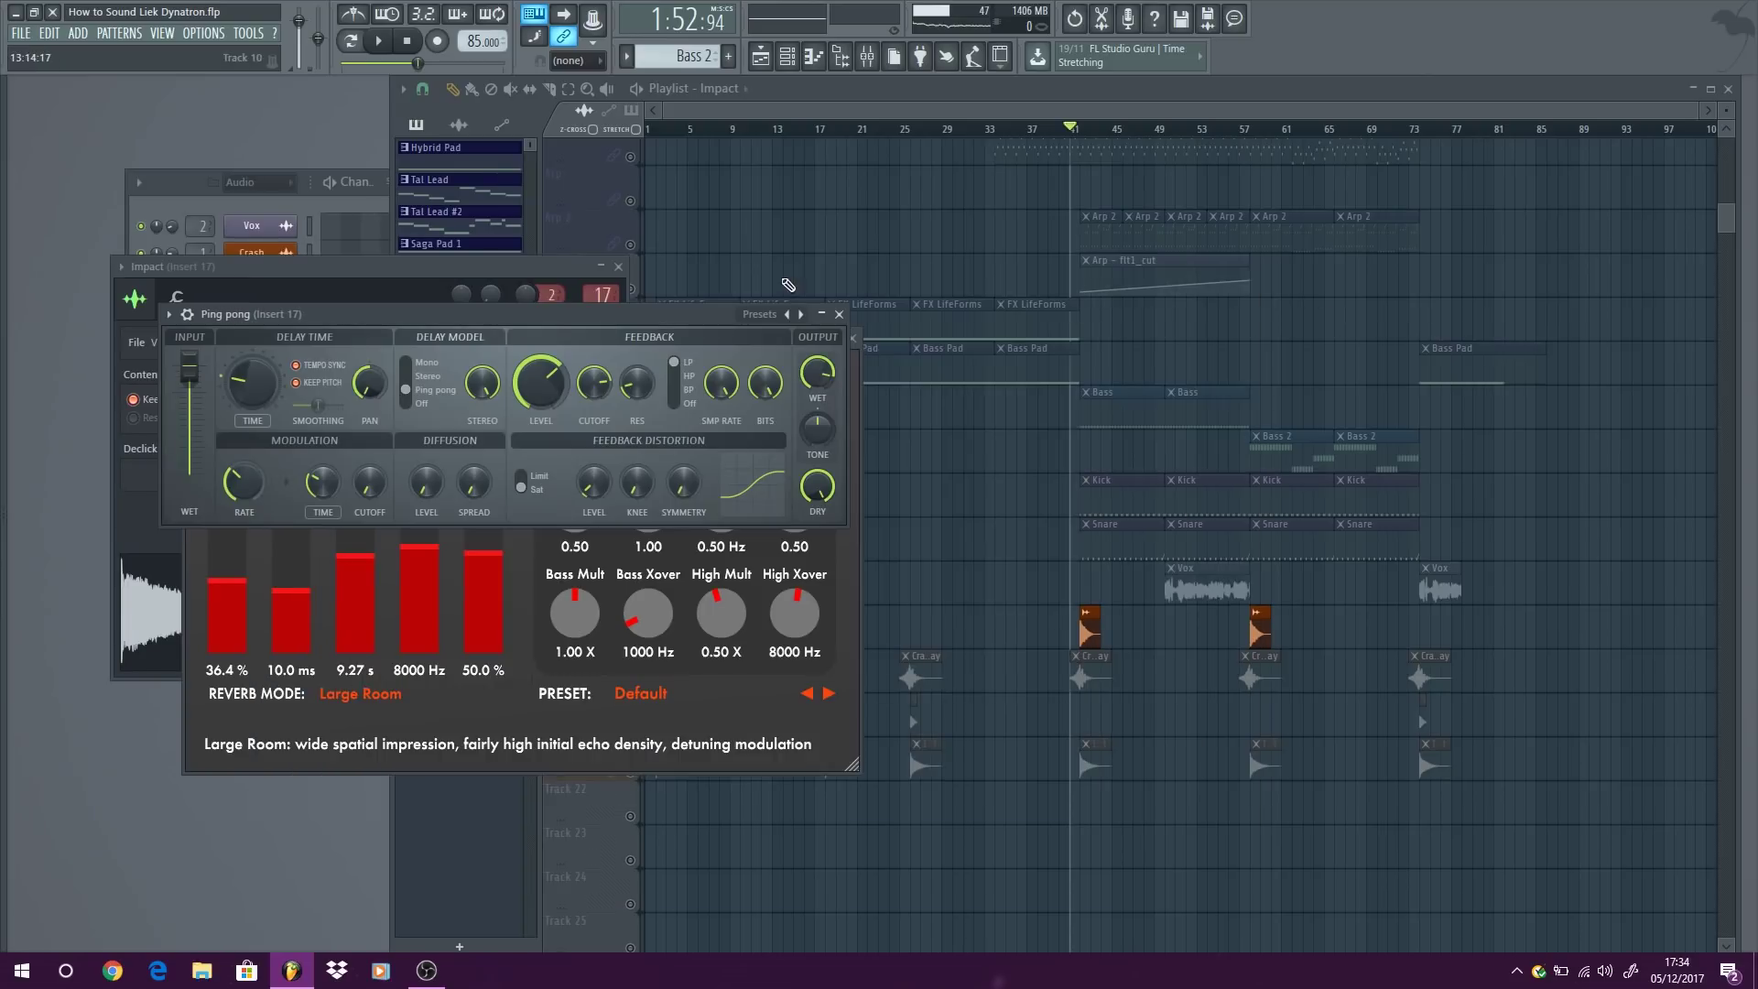
left_click(838, 314)
left_click(850, 314)
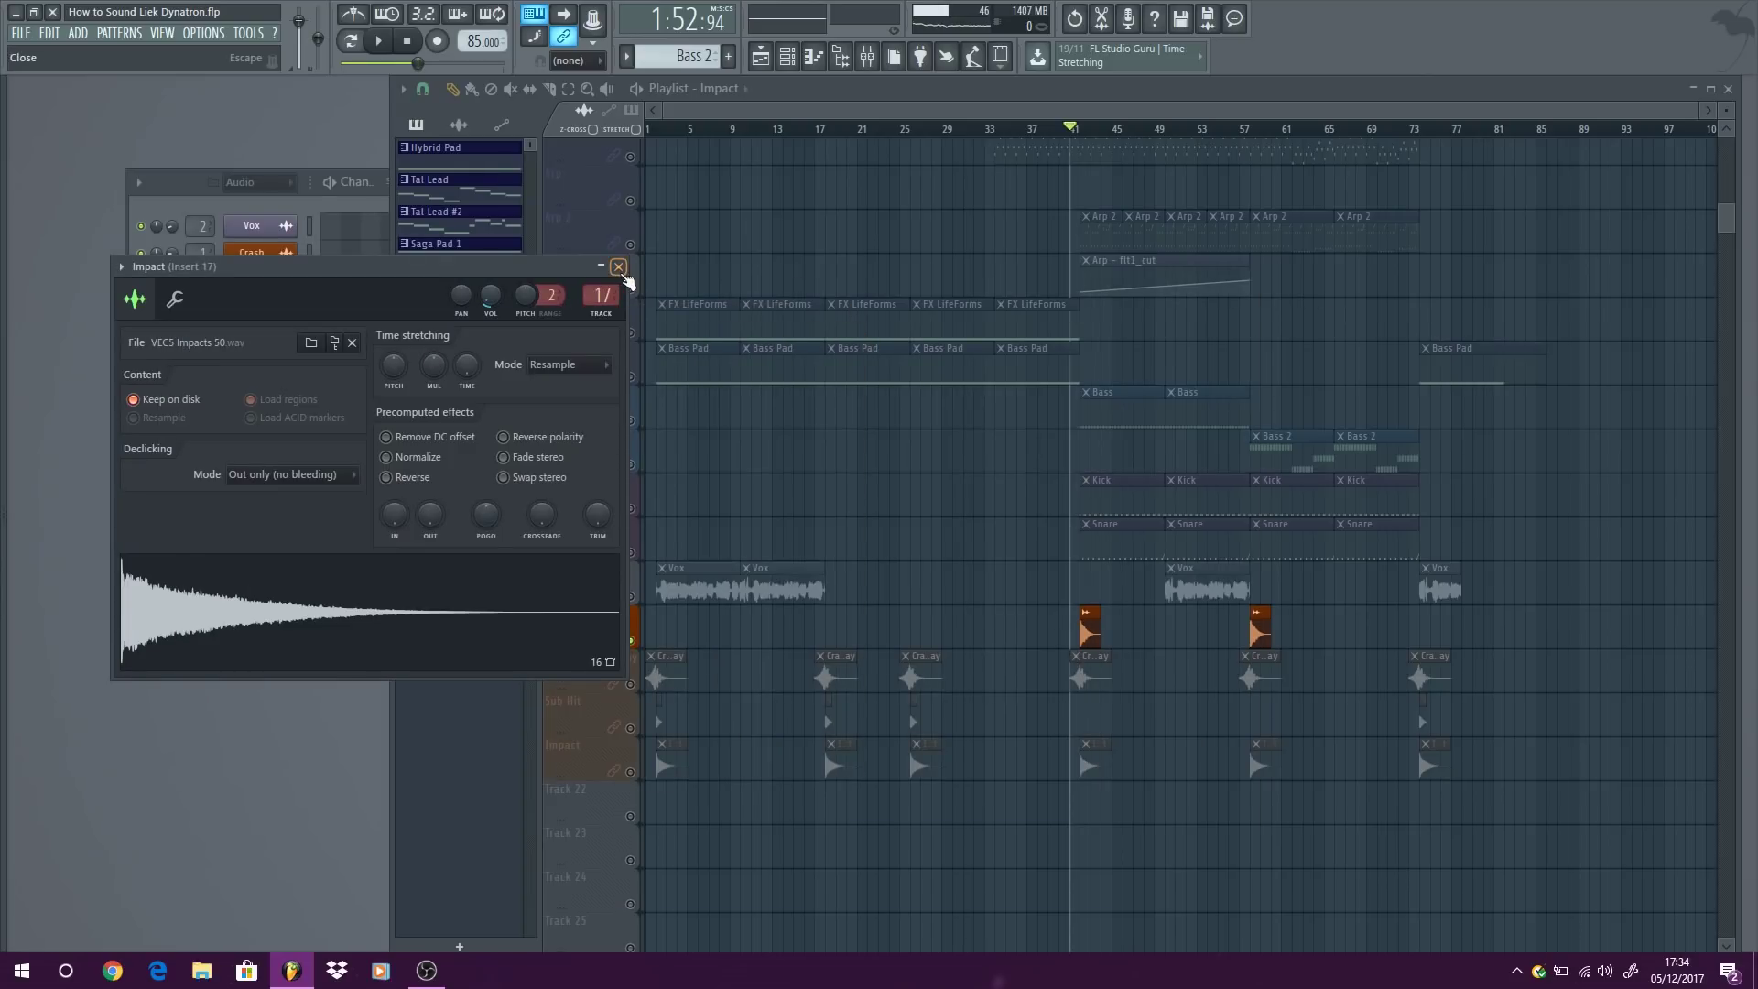
left_click(618, 267)
Solo the Hybrid Pad track, select its pattern and open the Hybrid Pad instrument.
scroll(846, 242, "down", 3)
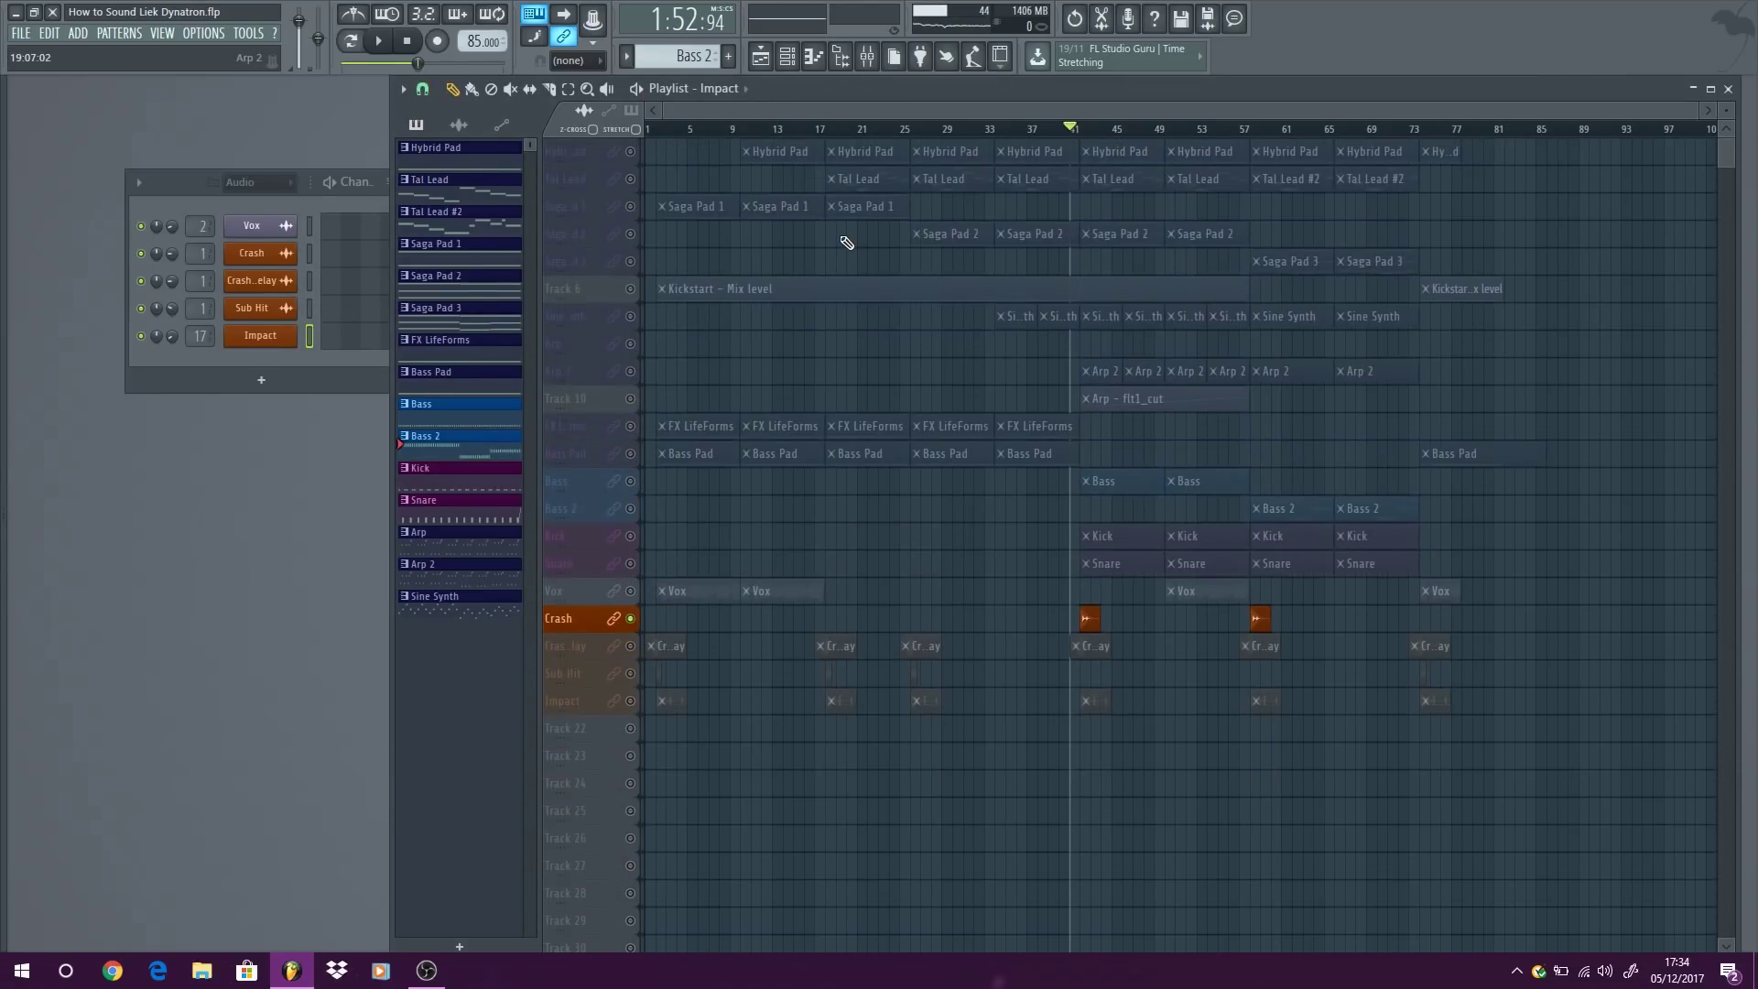
right_click(630, 152)
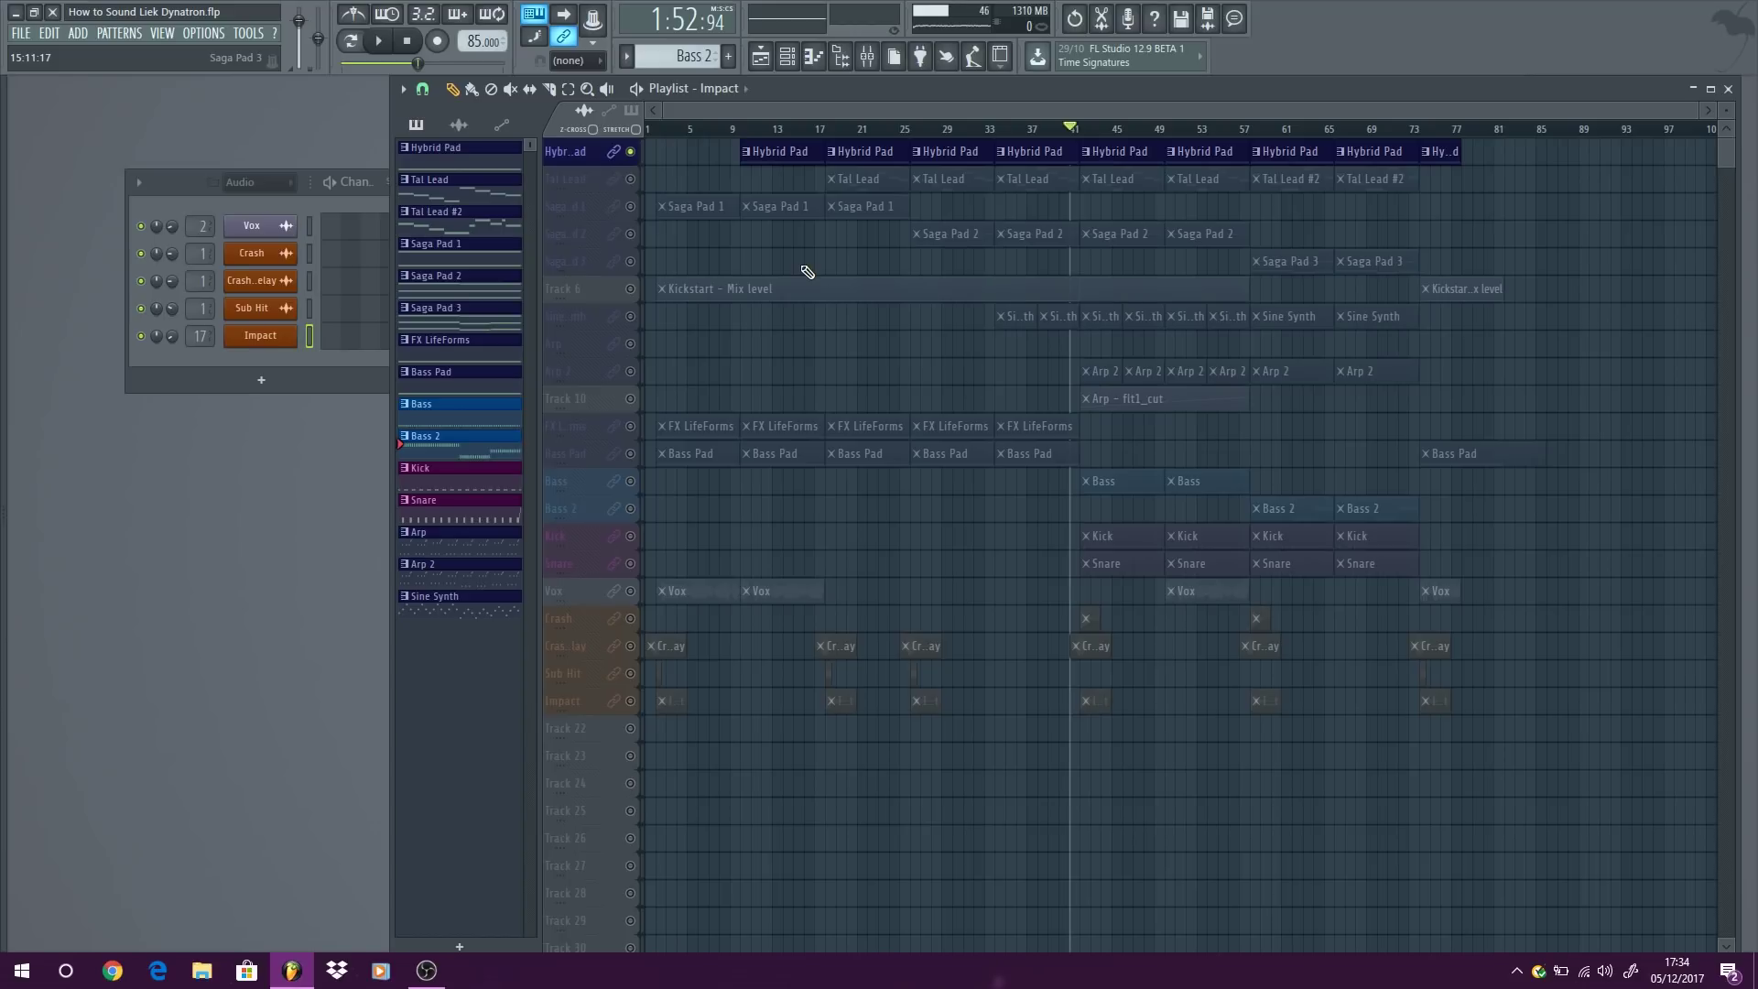
scroll(807, 272, "up", 1)
left_click(778, 149)
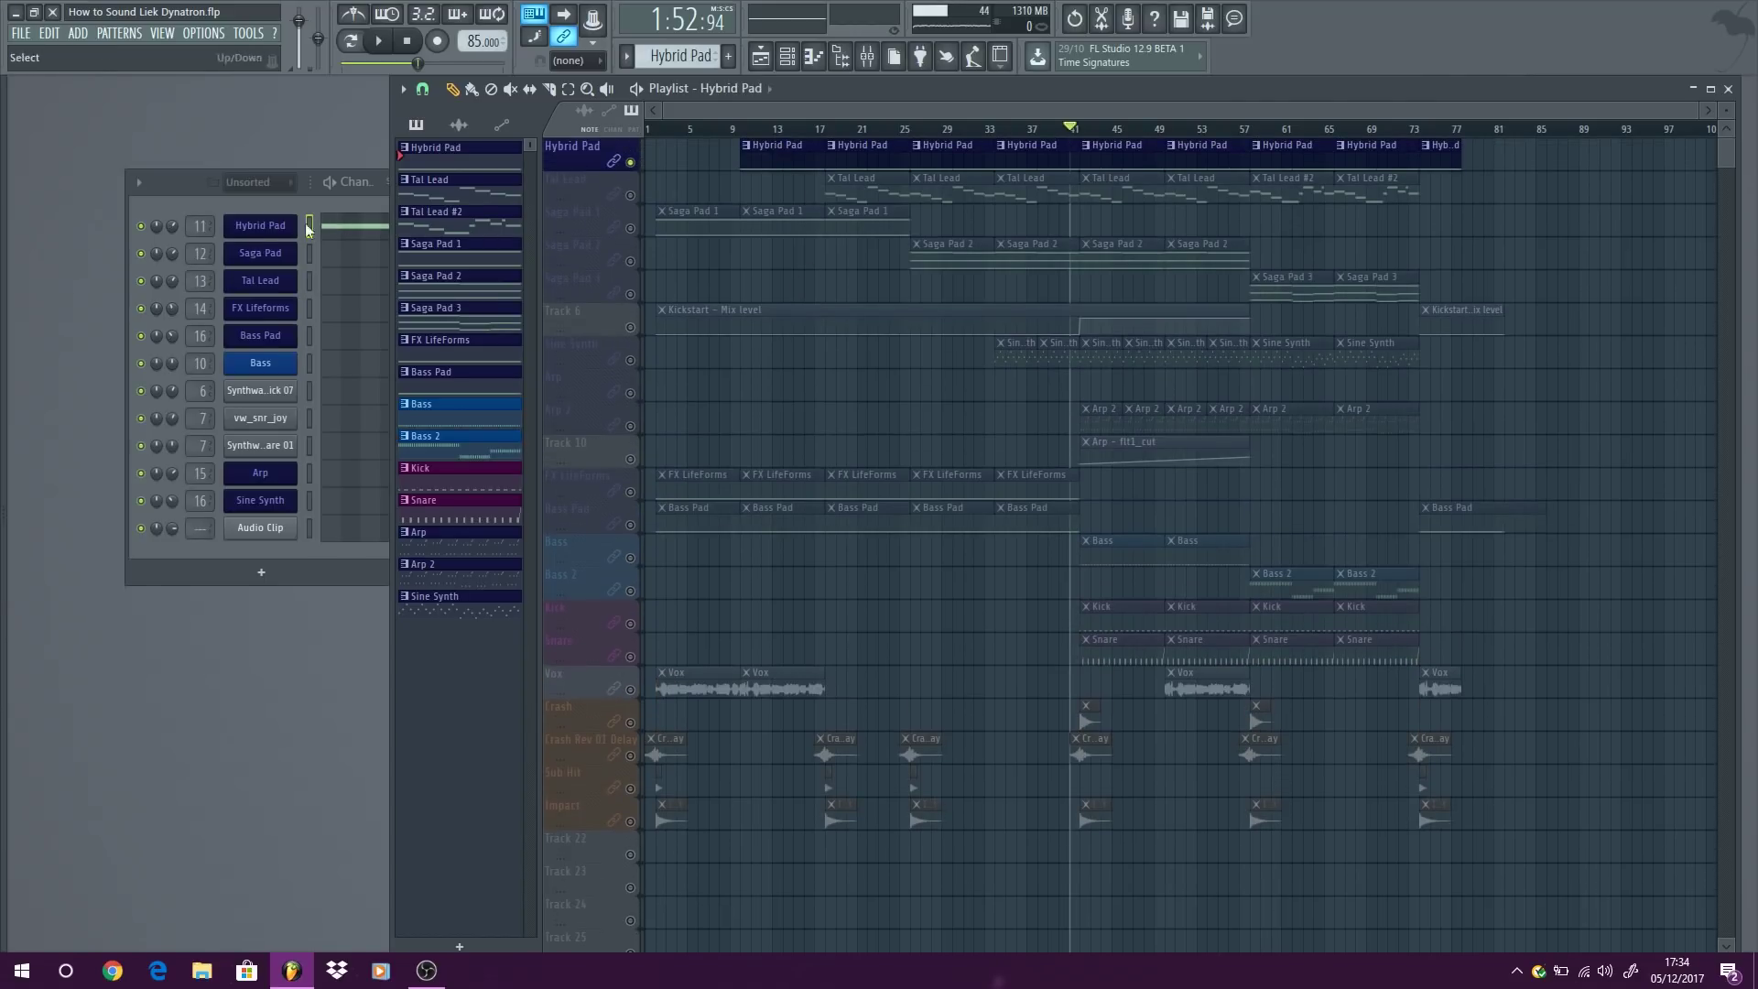
left_click(247, 234)
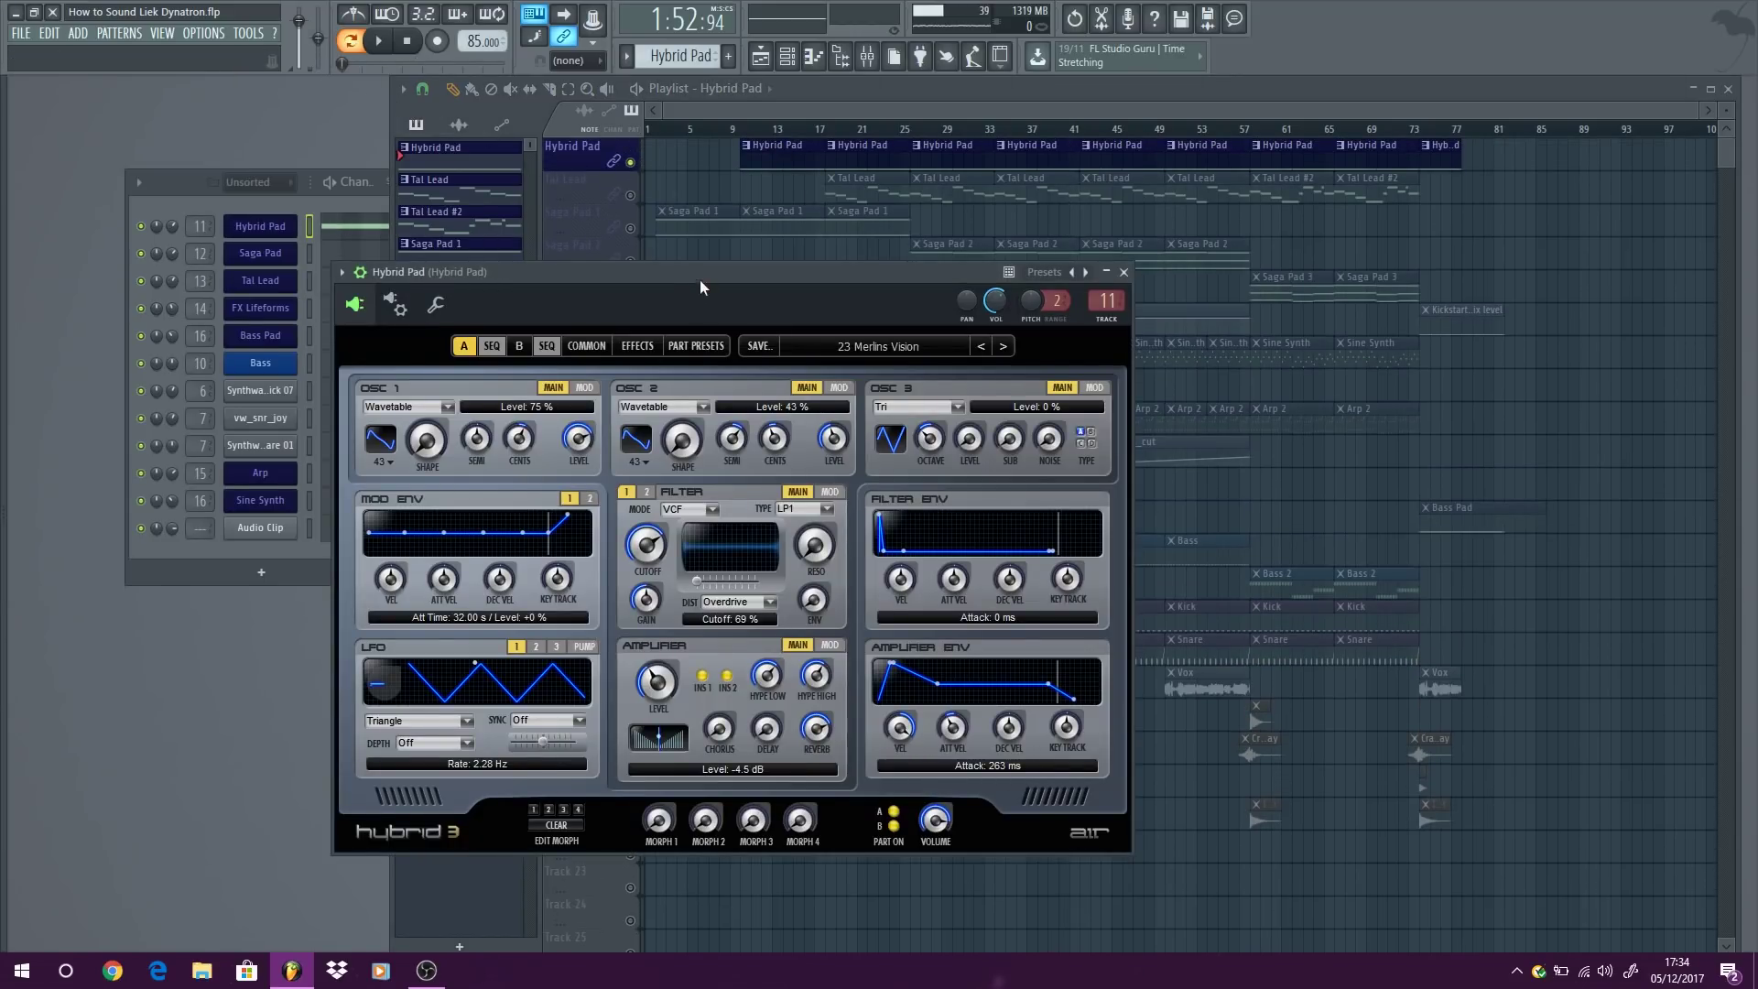
left_click_drag(699, 287, 683, 270)
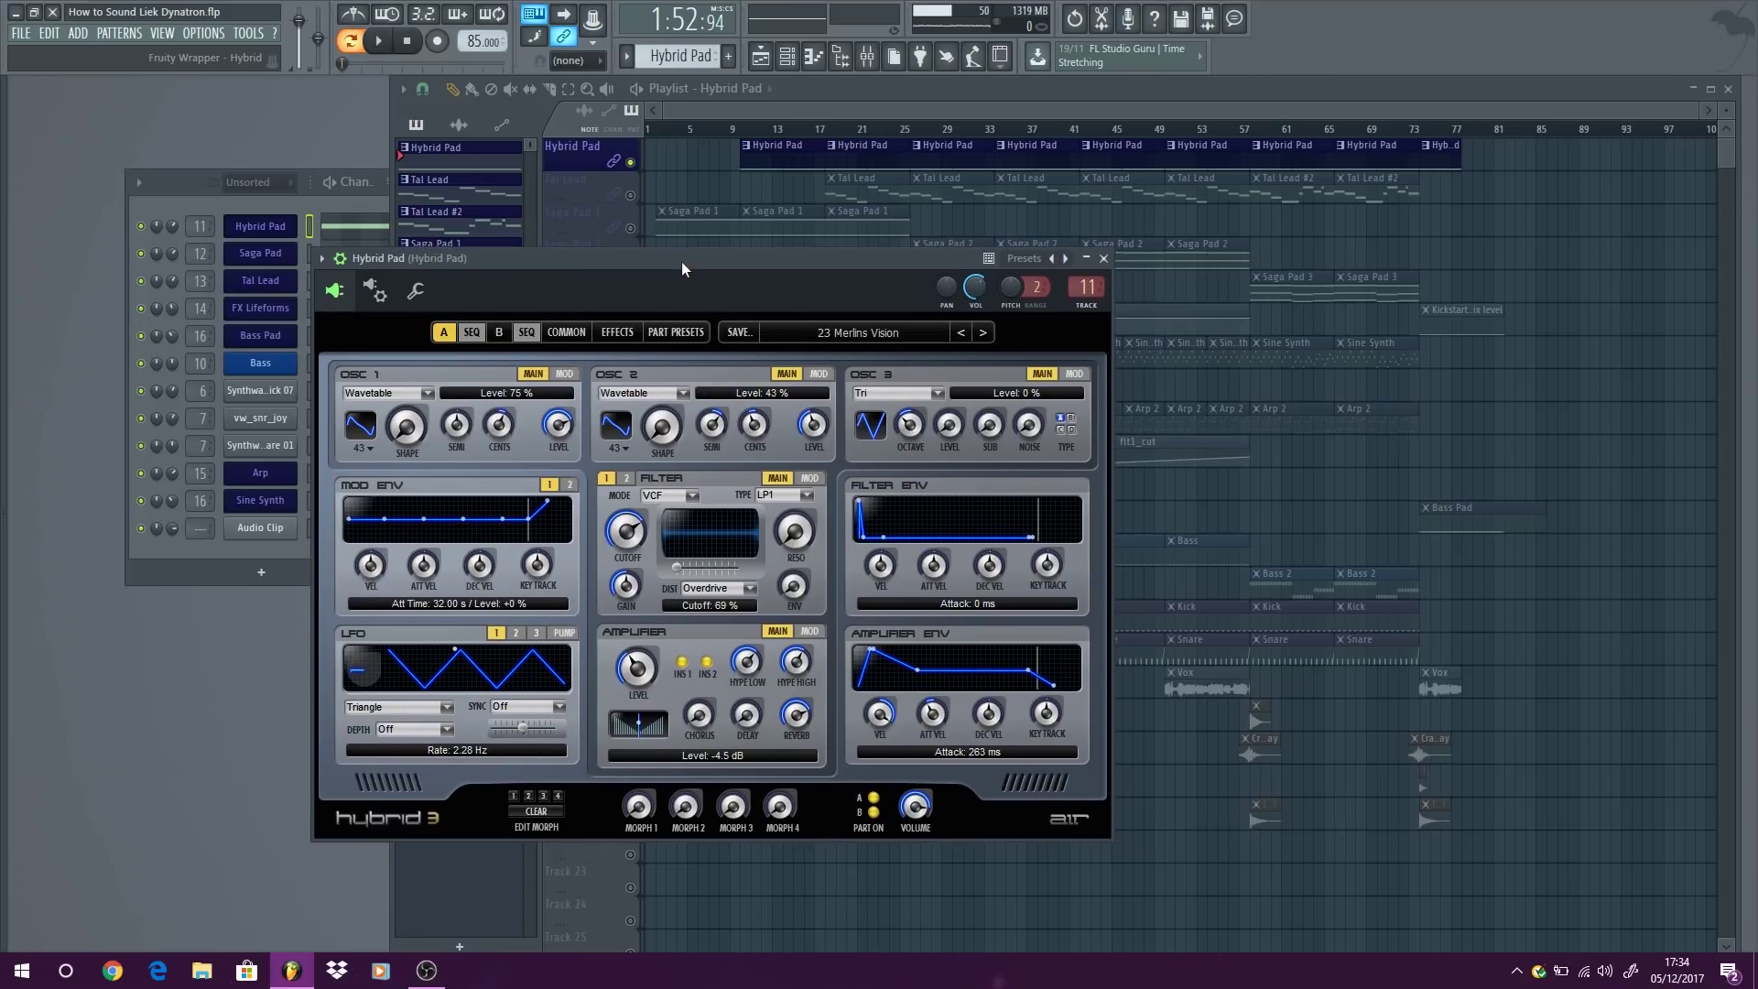
Examine the FabFilter Pro-Q 2 curve on the Hybrid Pad mixer track and play the Hybrid Pad pattern.
left_click(1086, 287)
left_click(1143, 339)
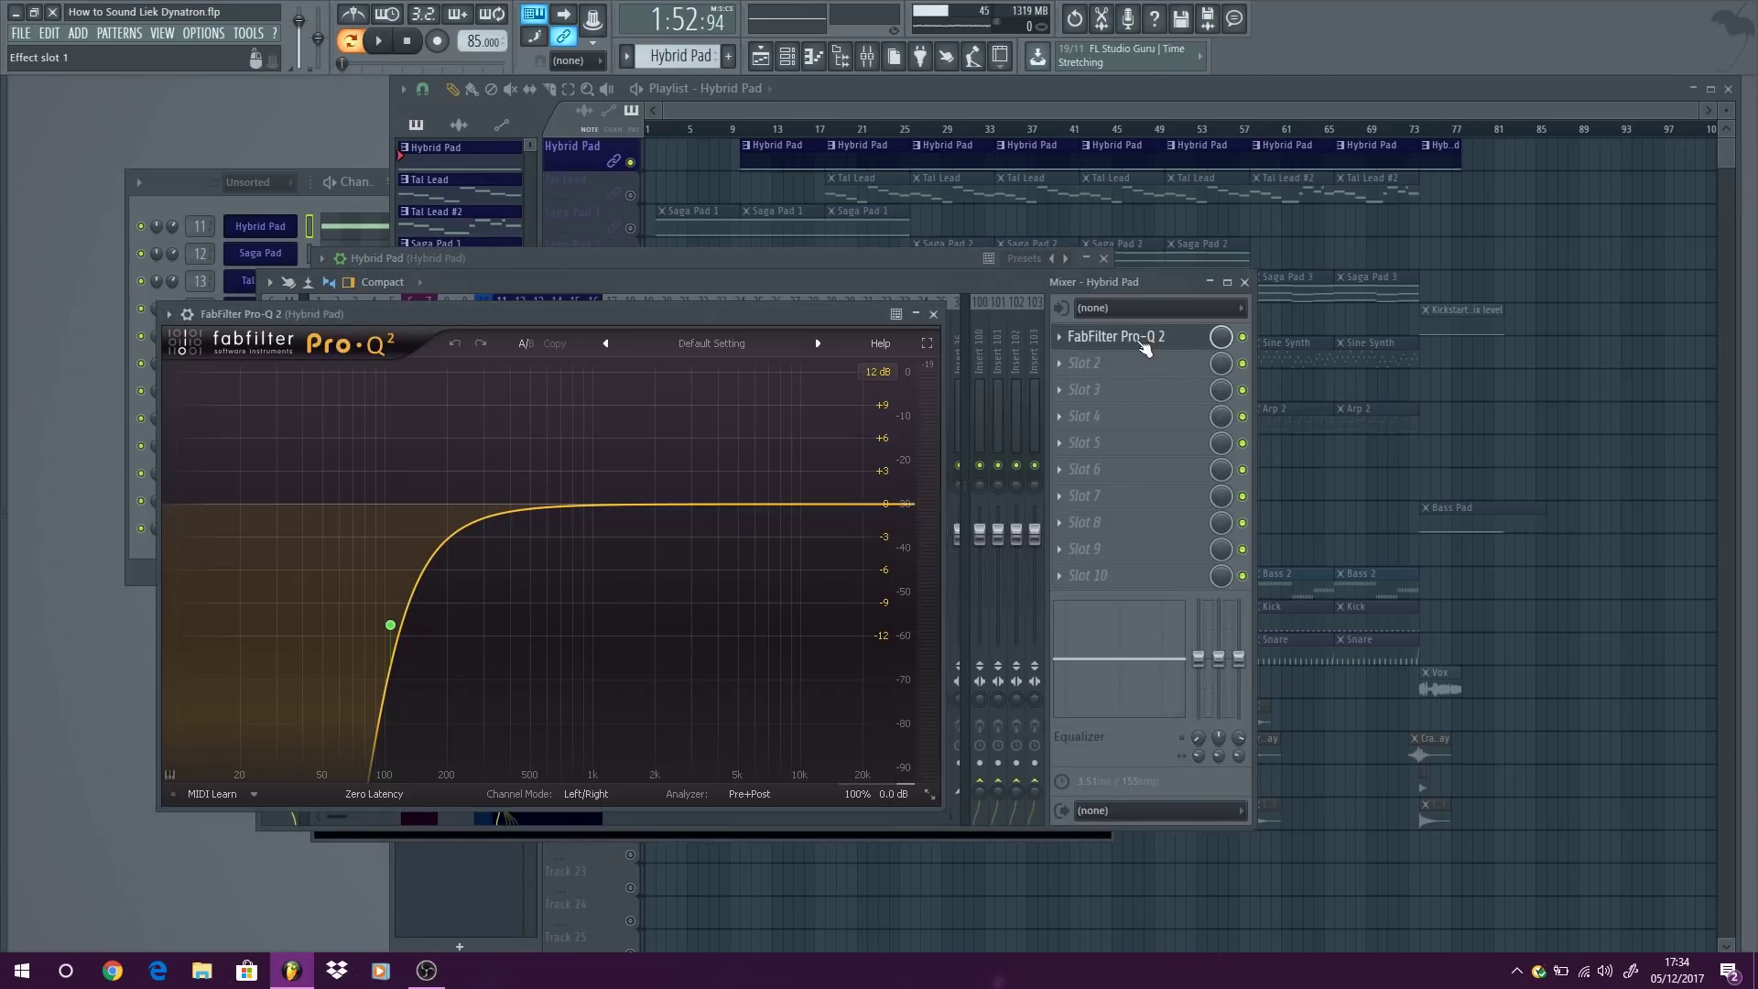
left_click(933, 314)
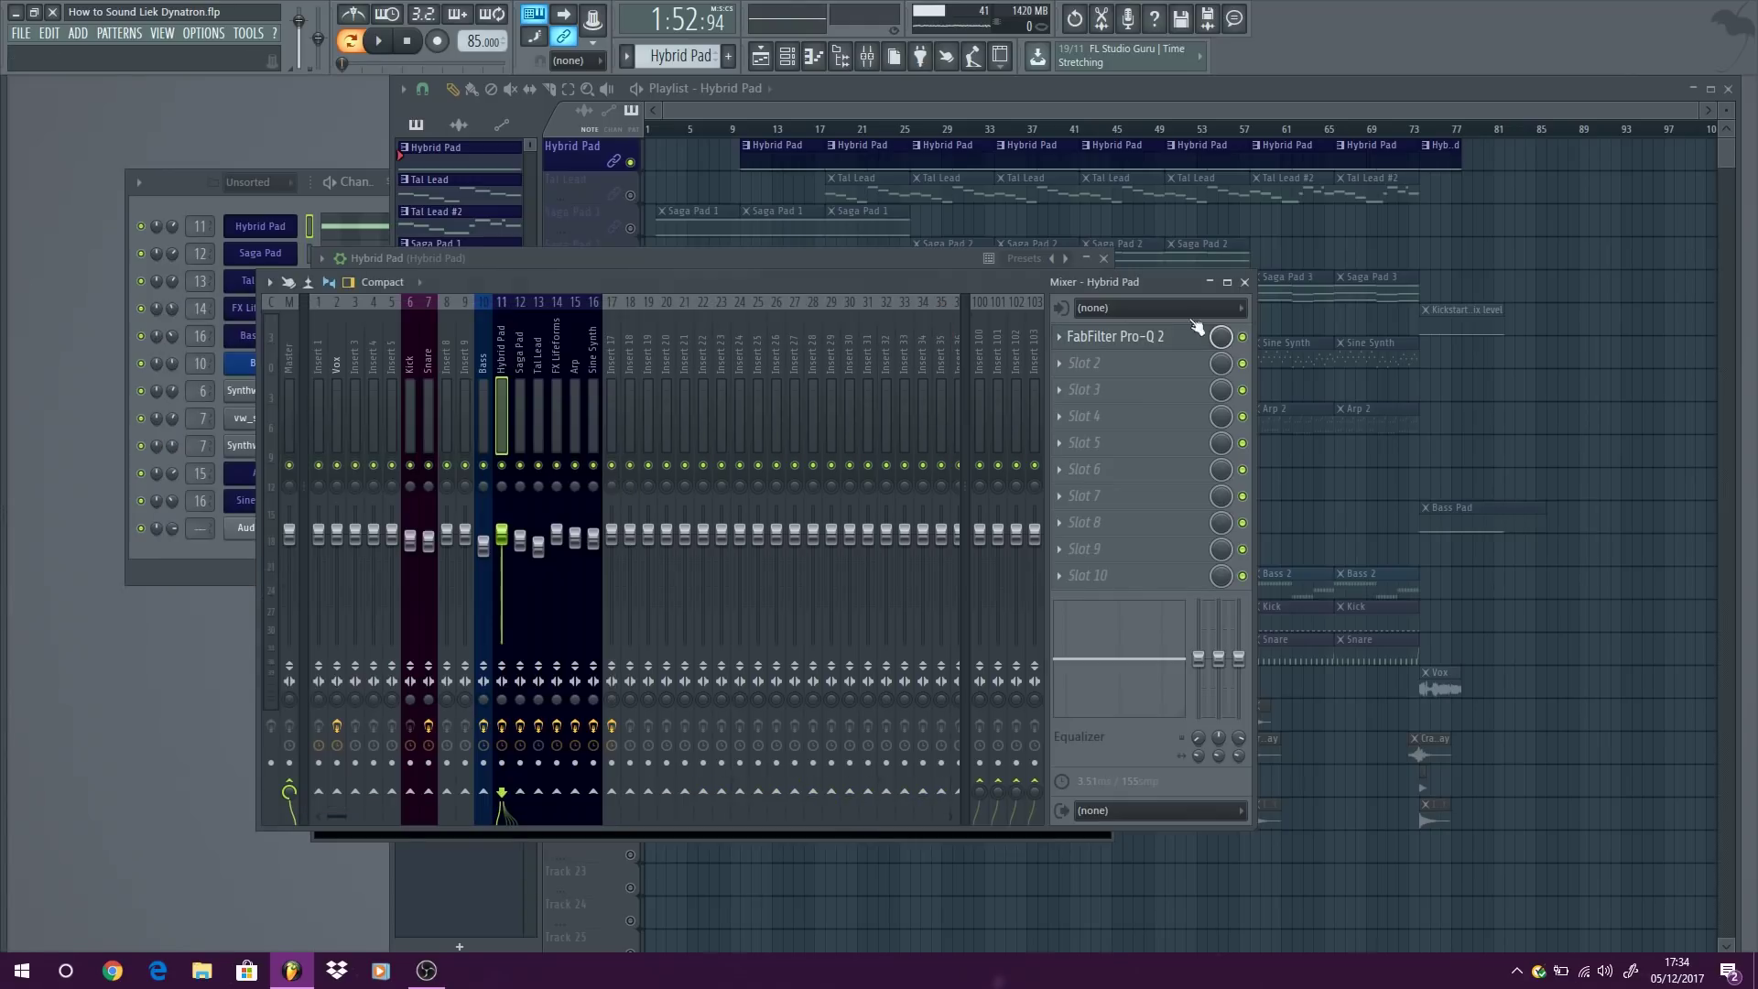
left_click(1244, 283)
key("space")
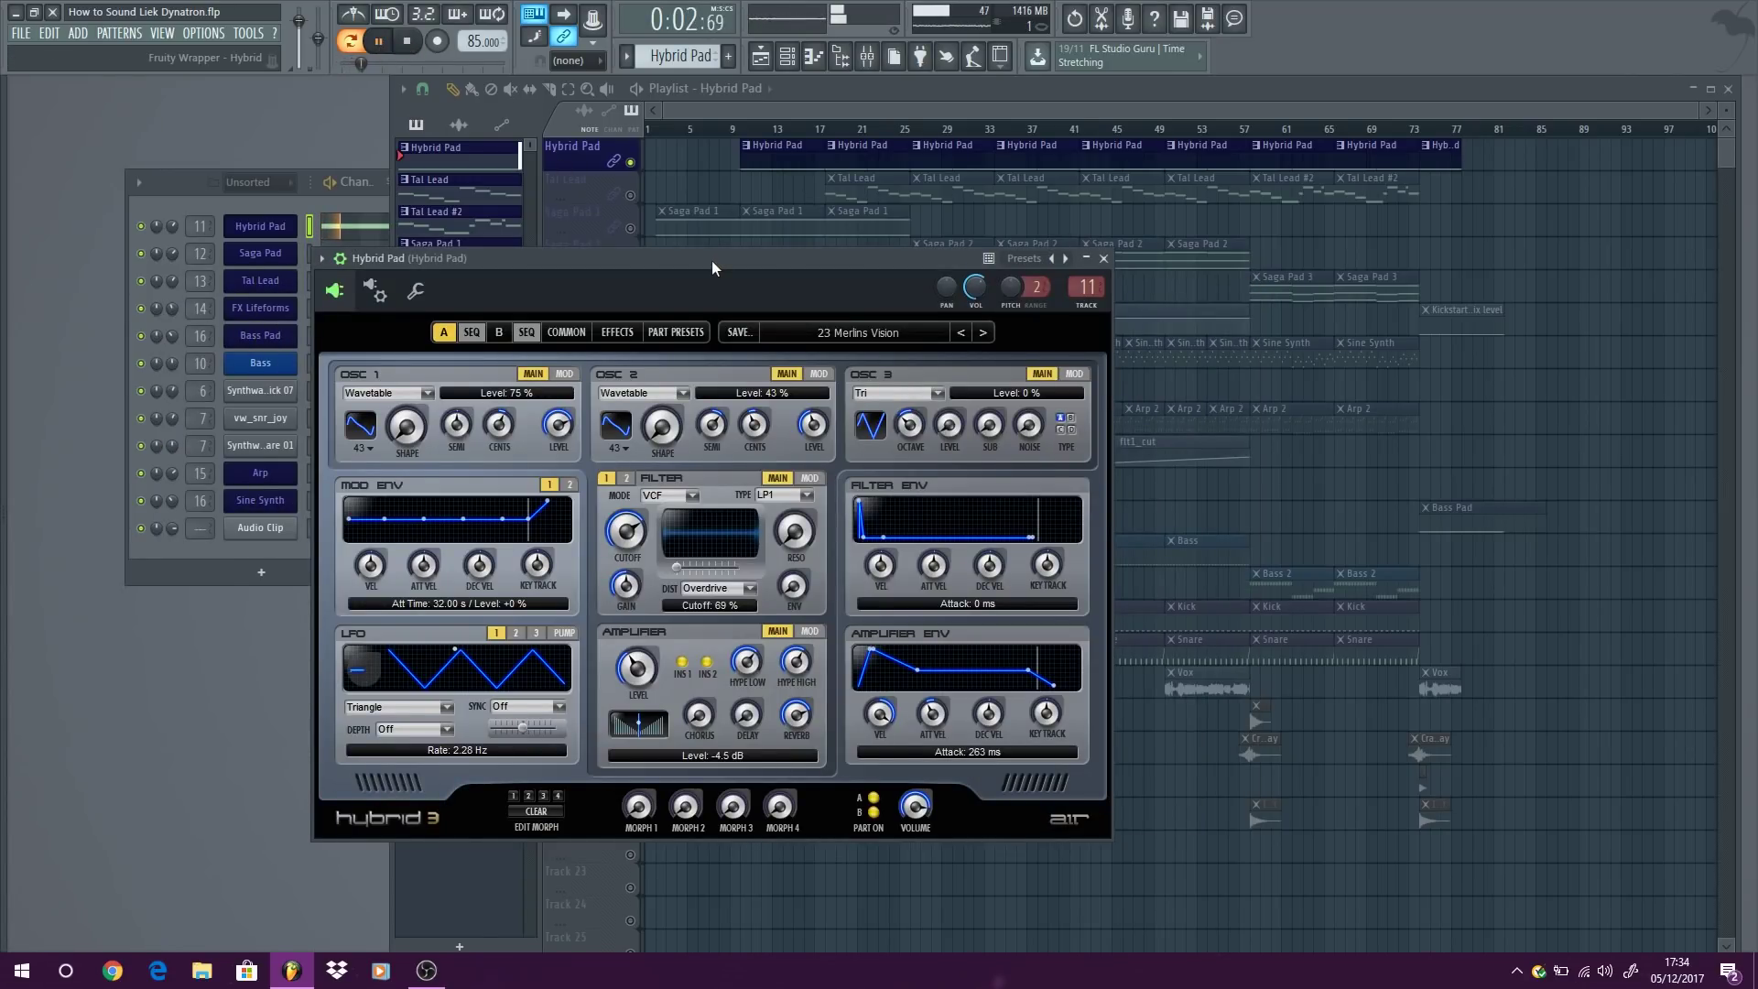
left_click(1103, 258)
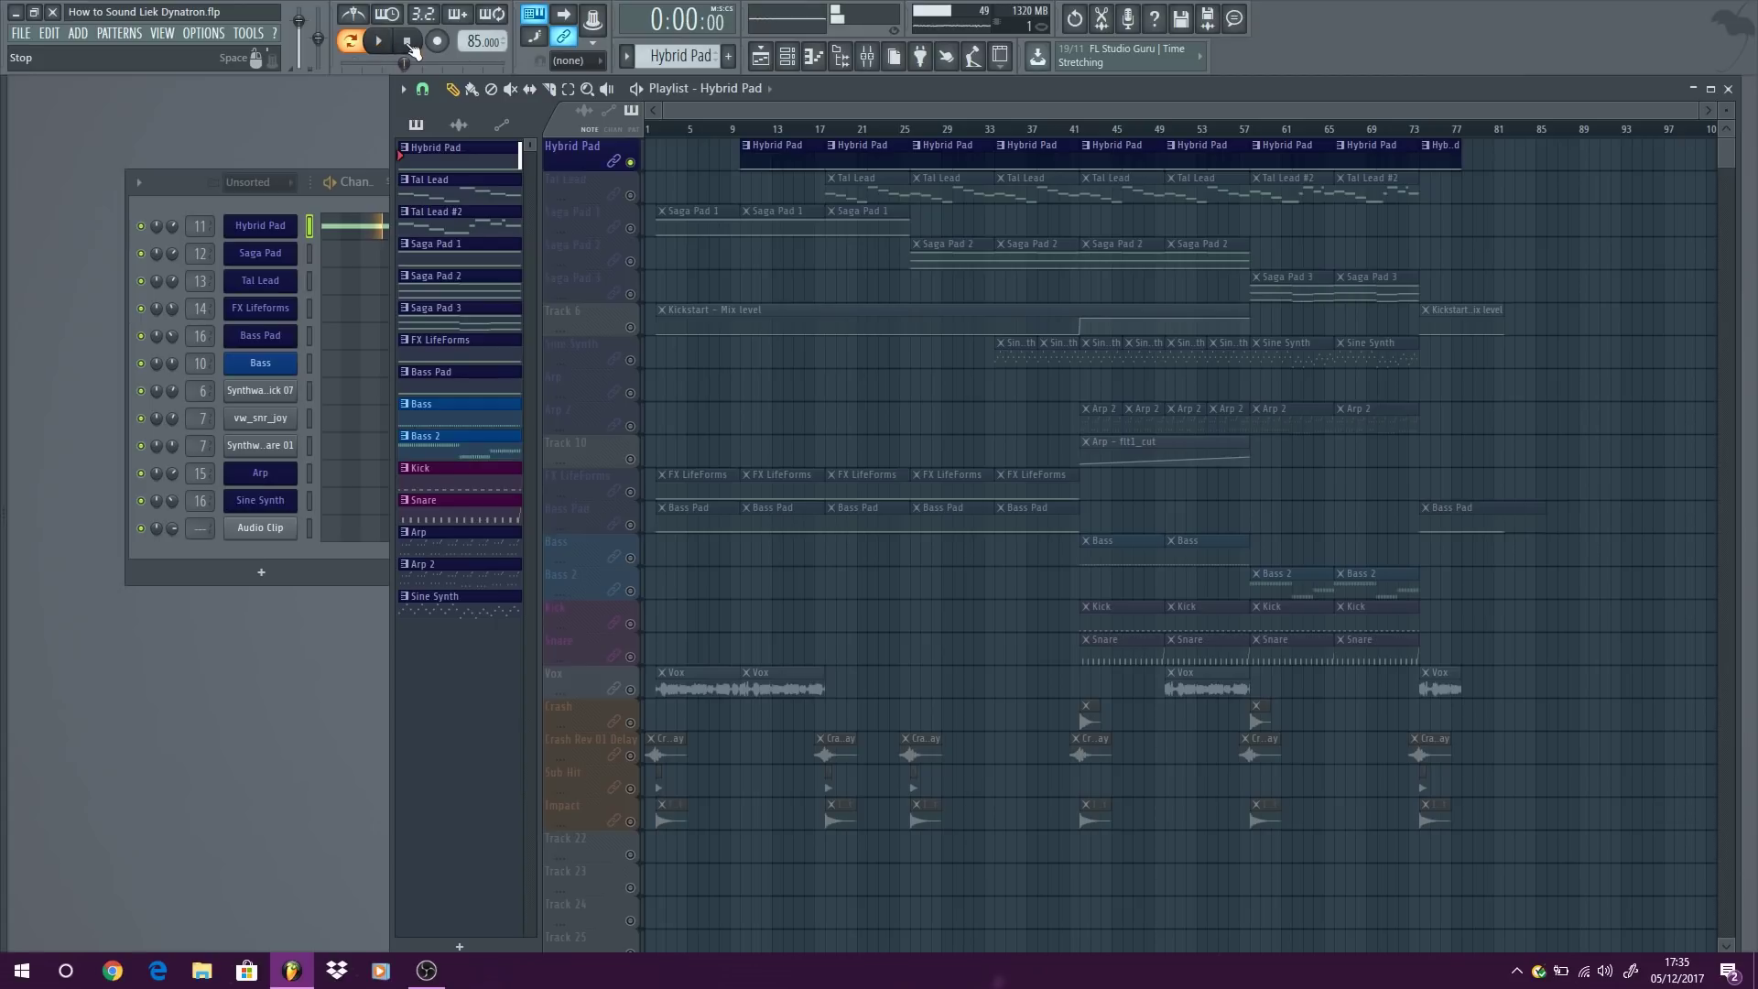
Unmute the Saga Pad 1 track, select its pattern and open the Saga Pad instrument.
left_click(655, 224)
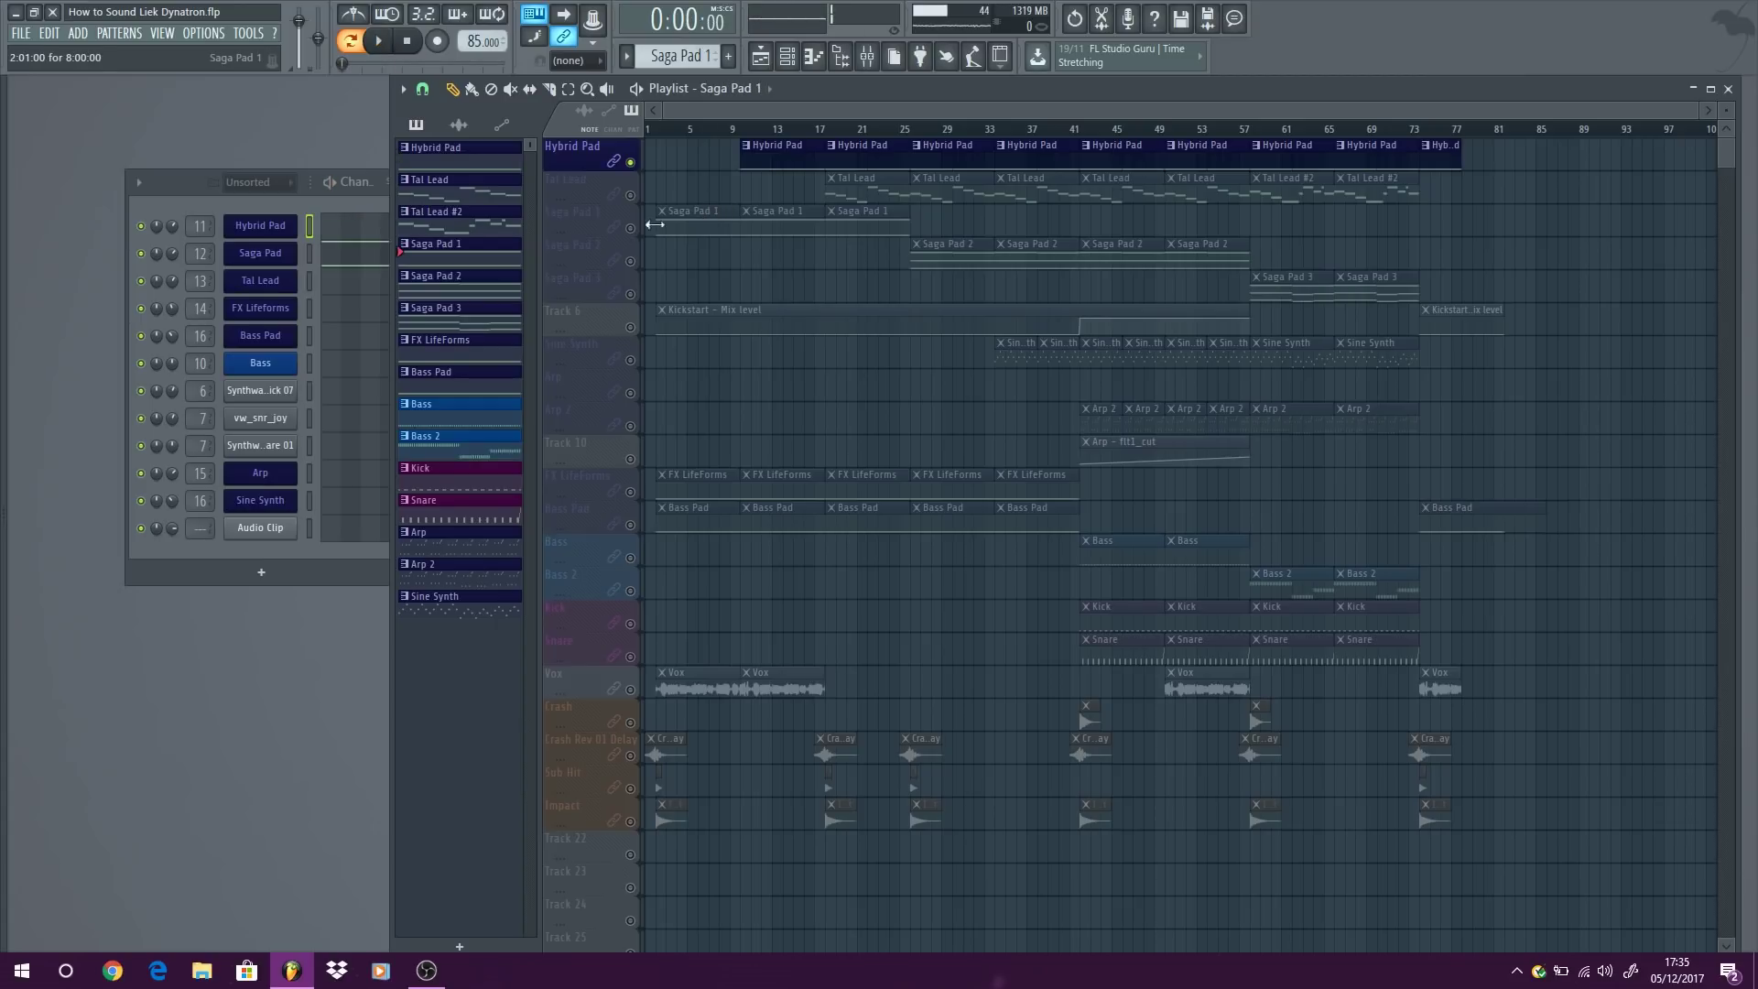
left_click(631, 233)
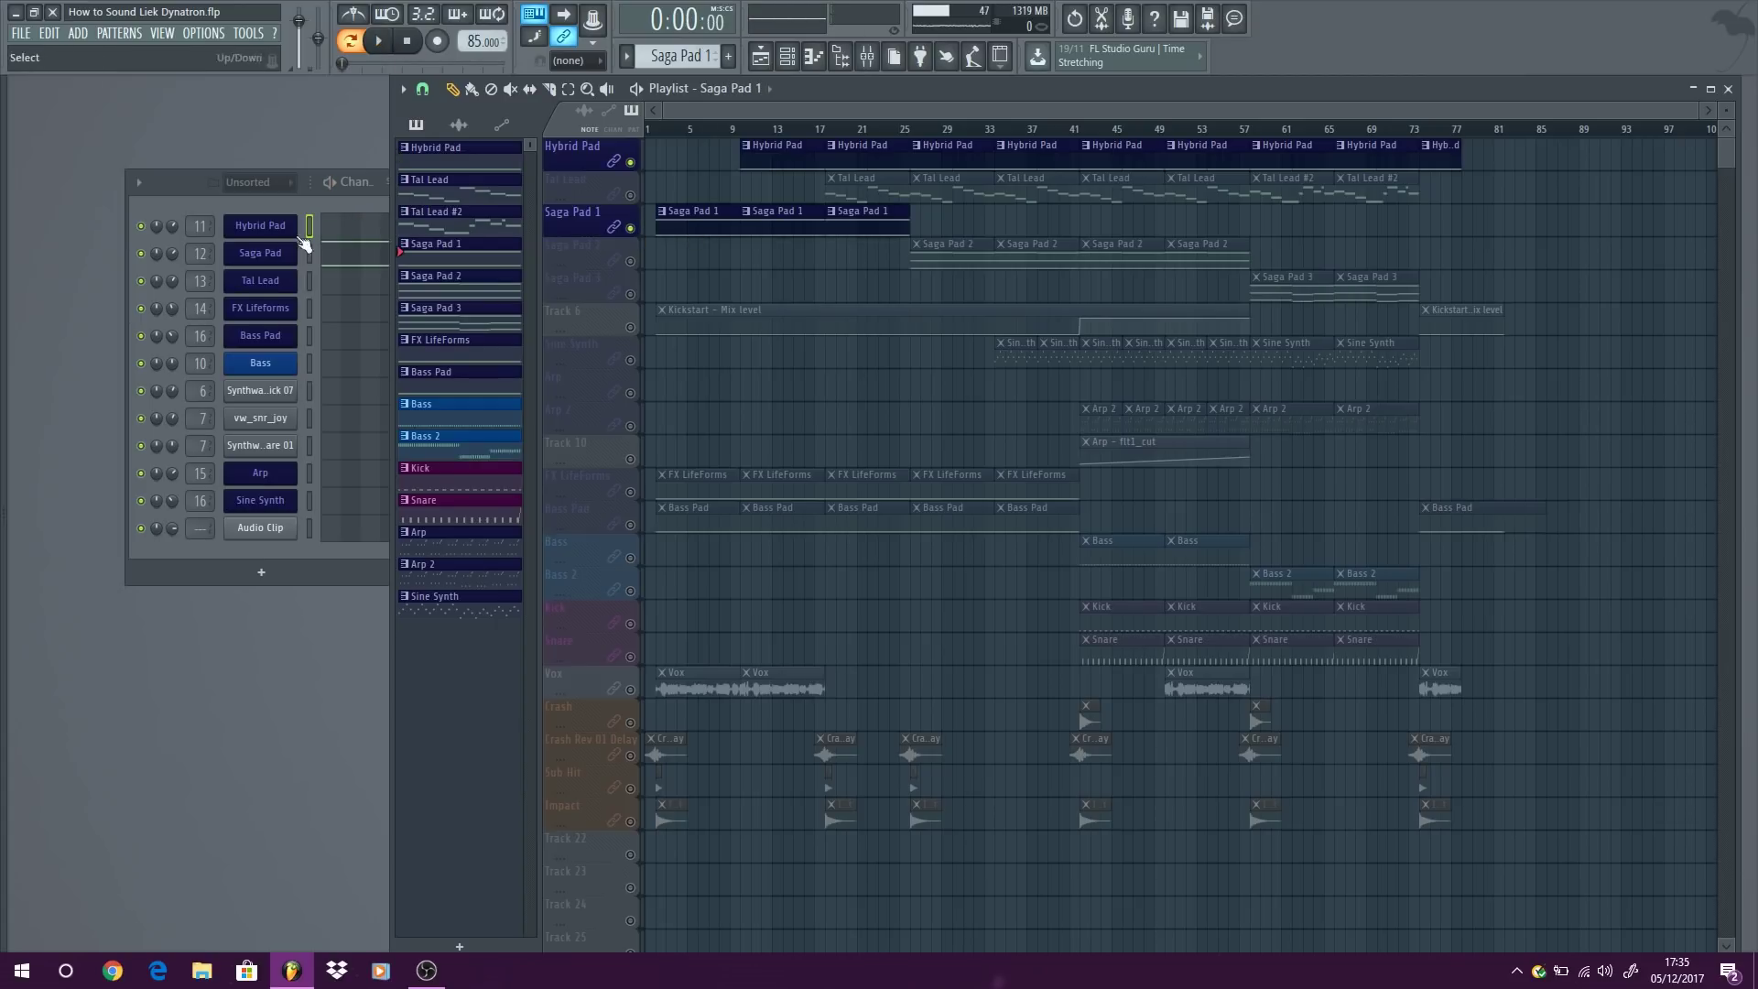
left_click(261, 262)
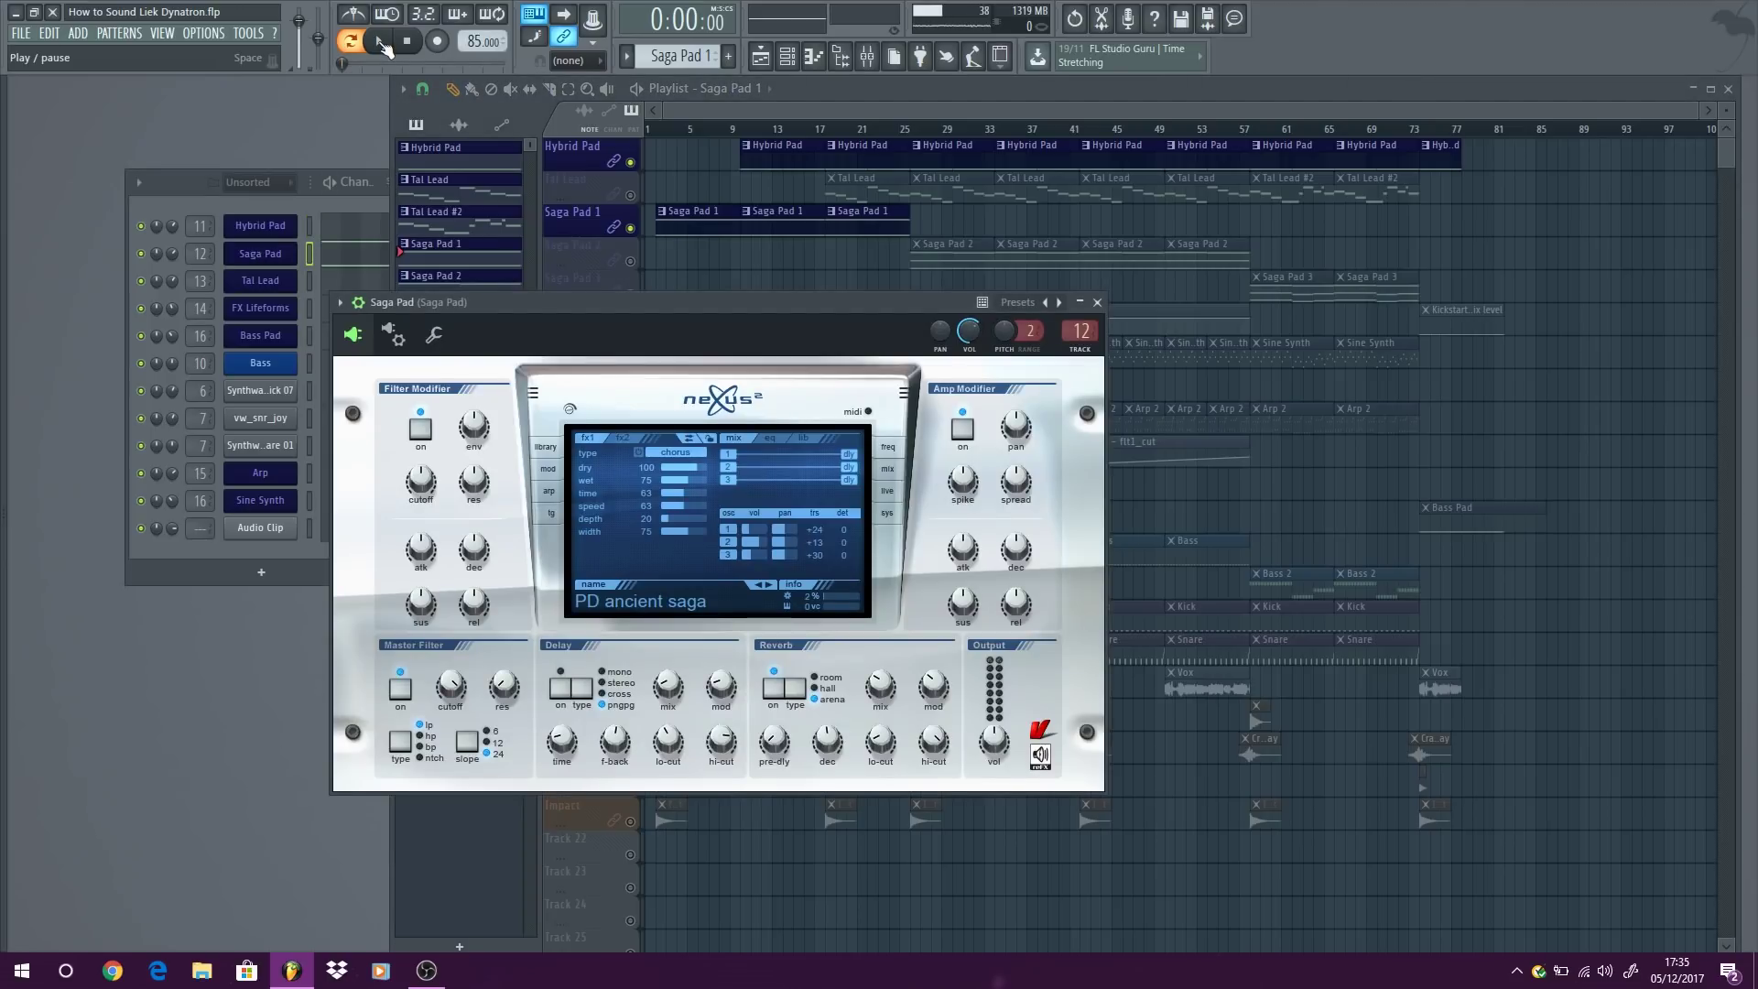
Examine the OTT and FabFilter Pro-Q 2 effects on the Saga Pad mixer track during playback, and close all Saga Pad windows.
left_click(1081, 330)
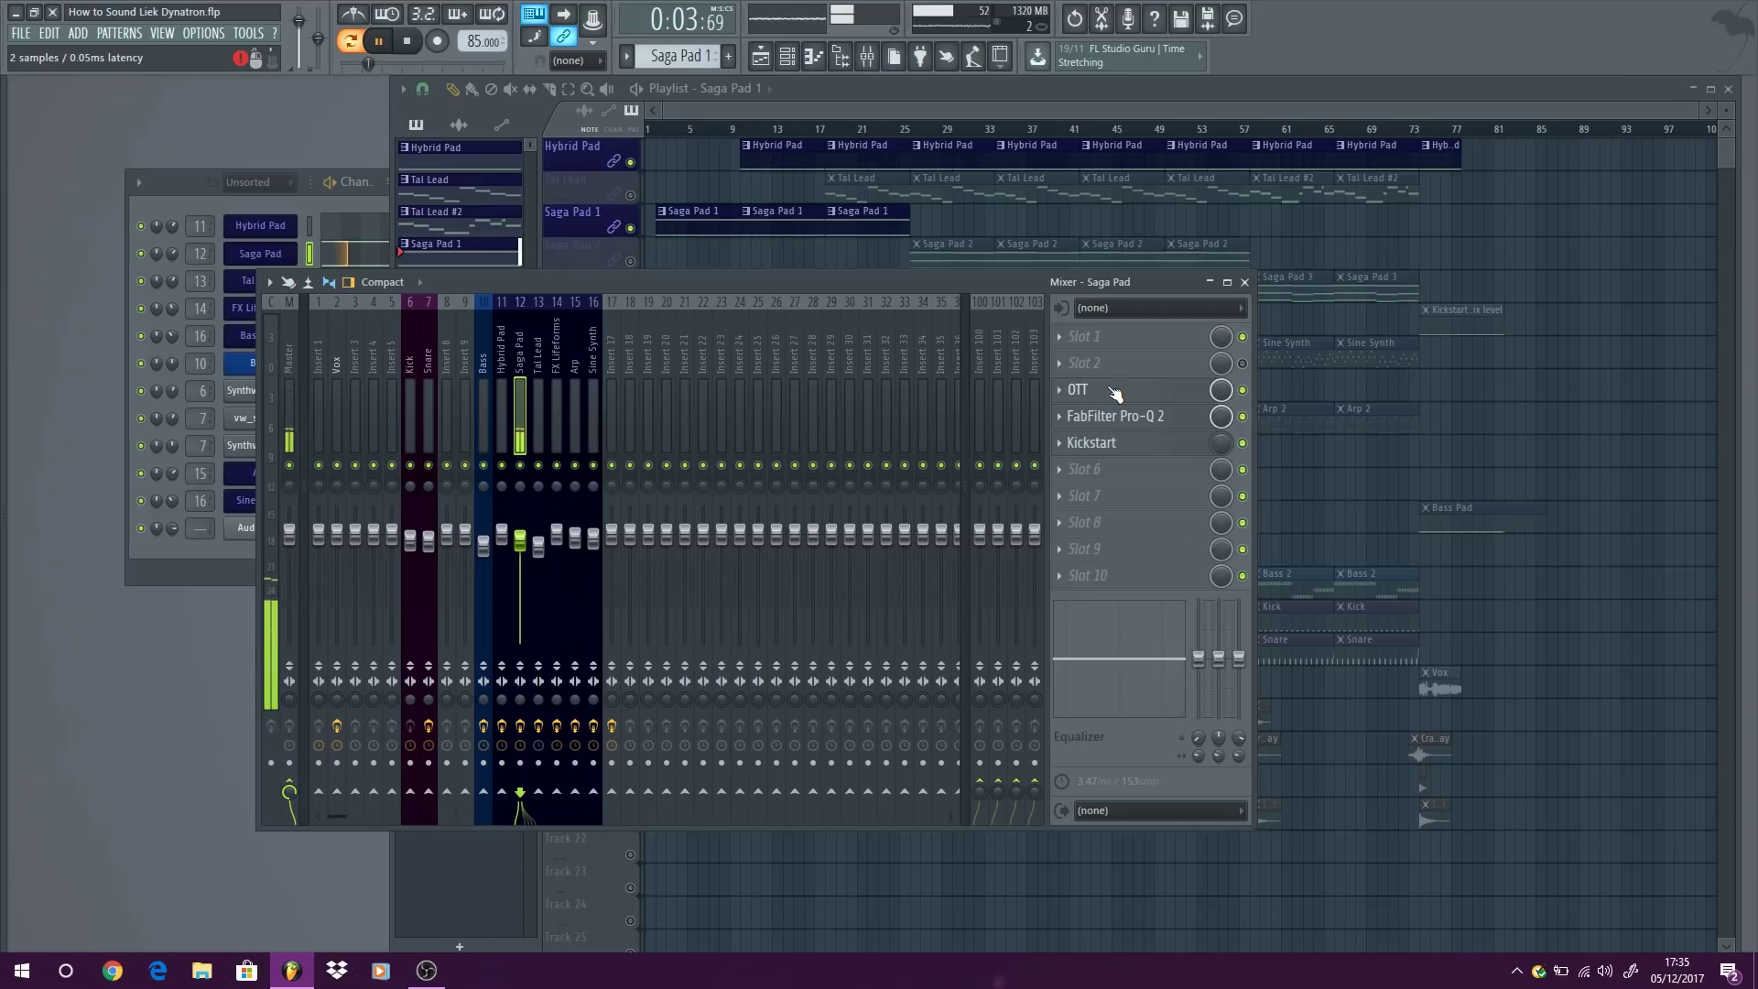
left_click(1115, 394)
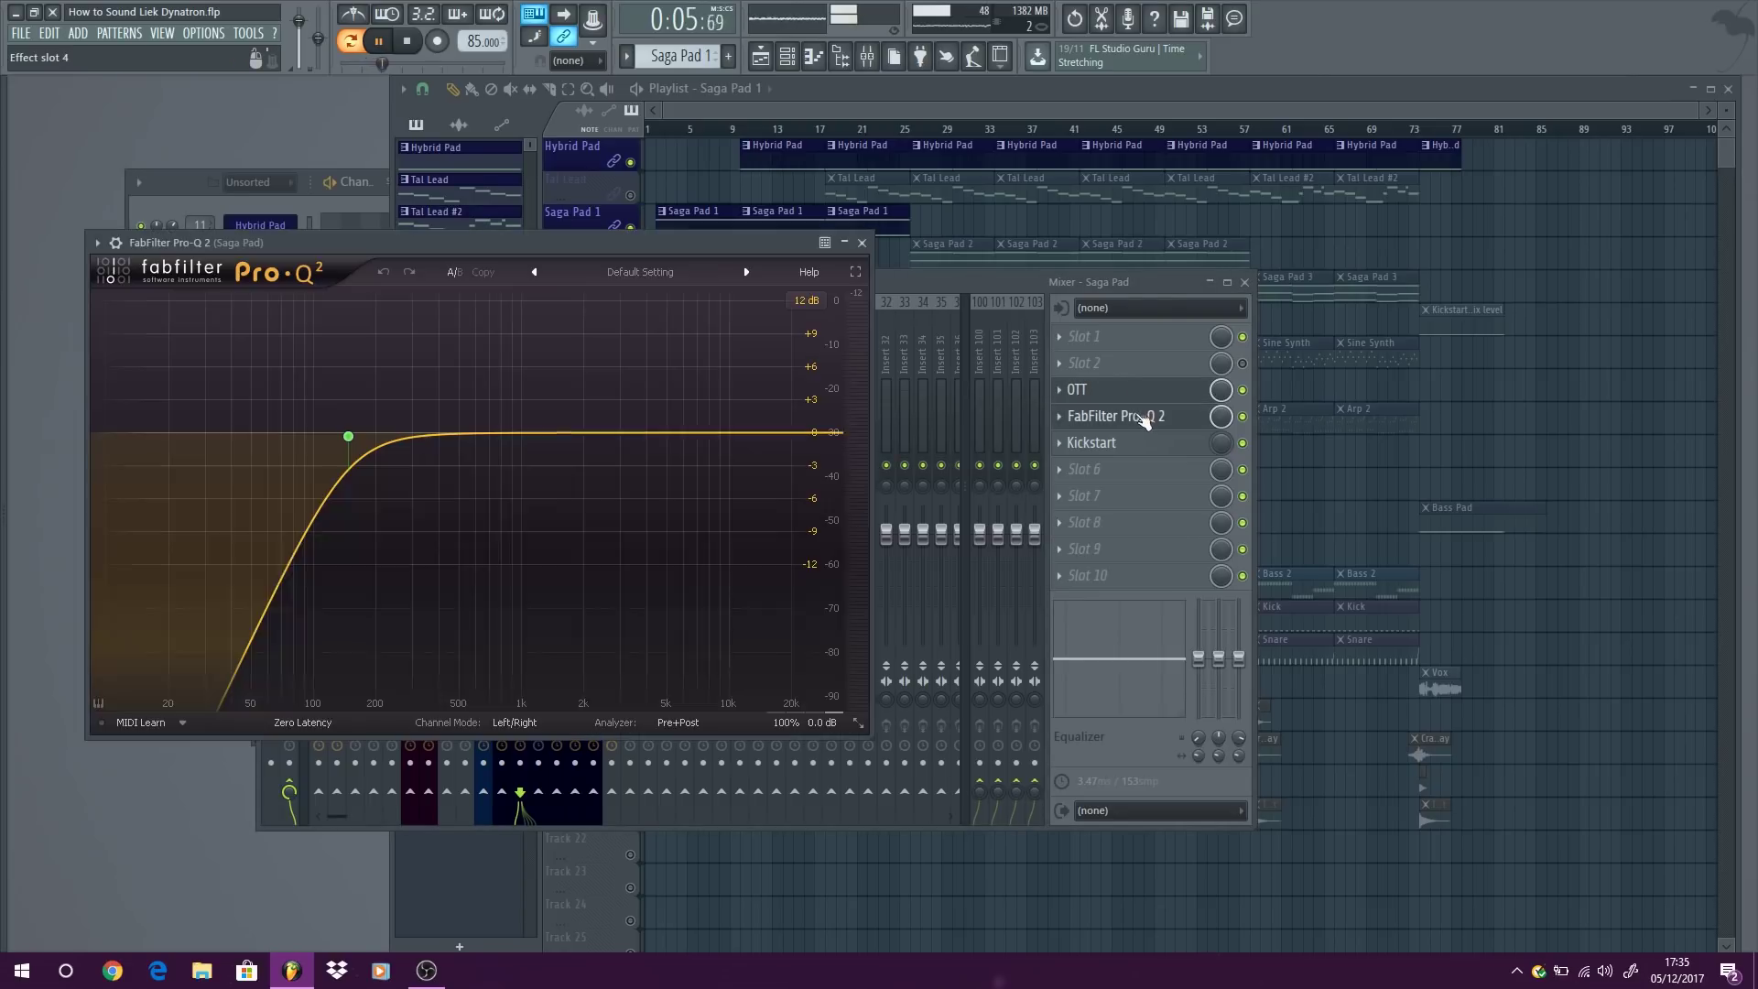
left_click(1143, 421)
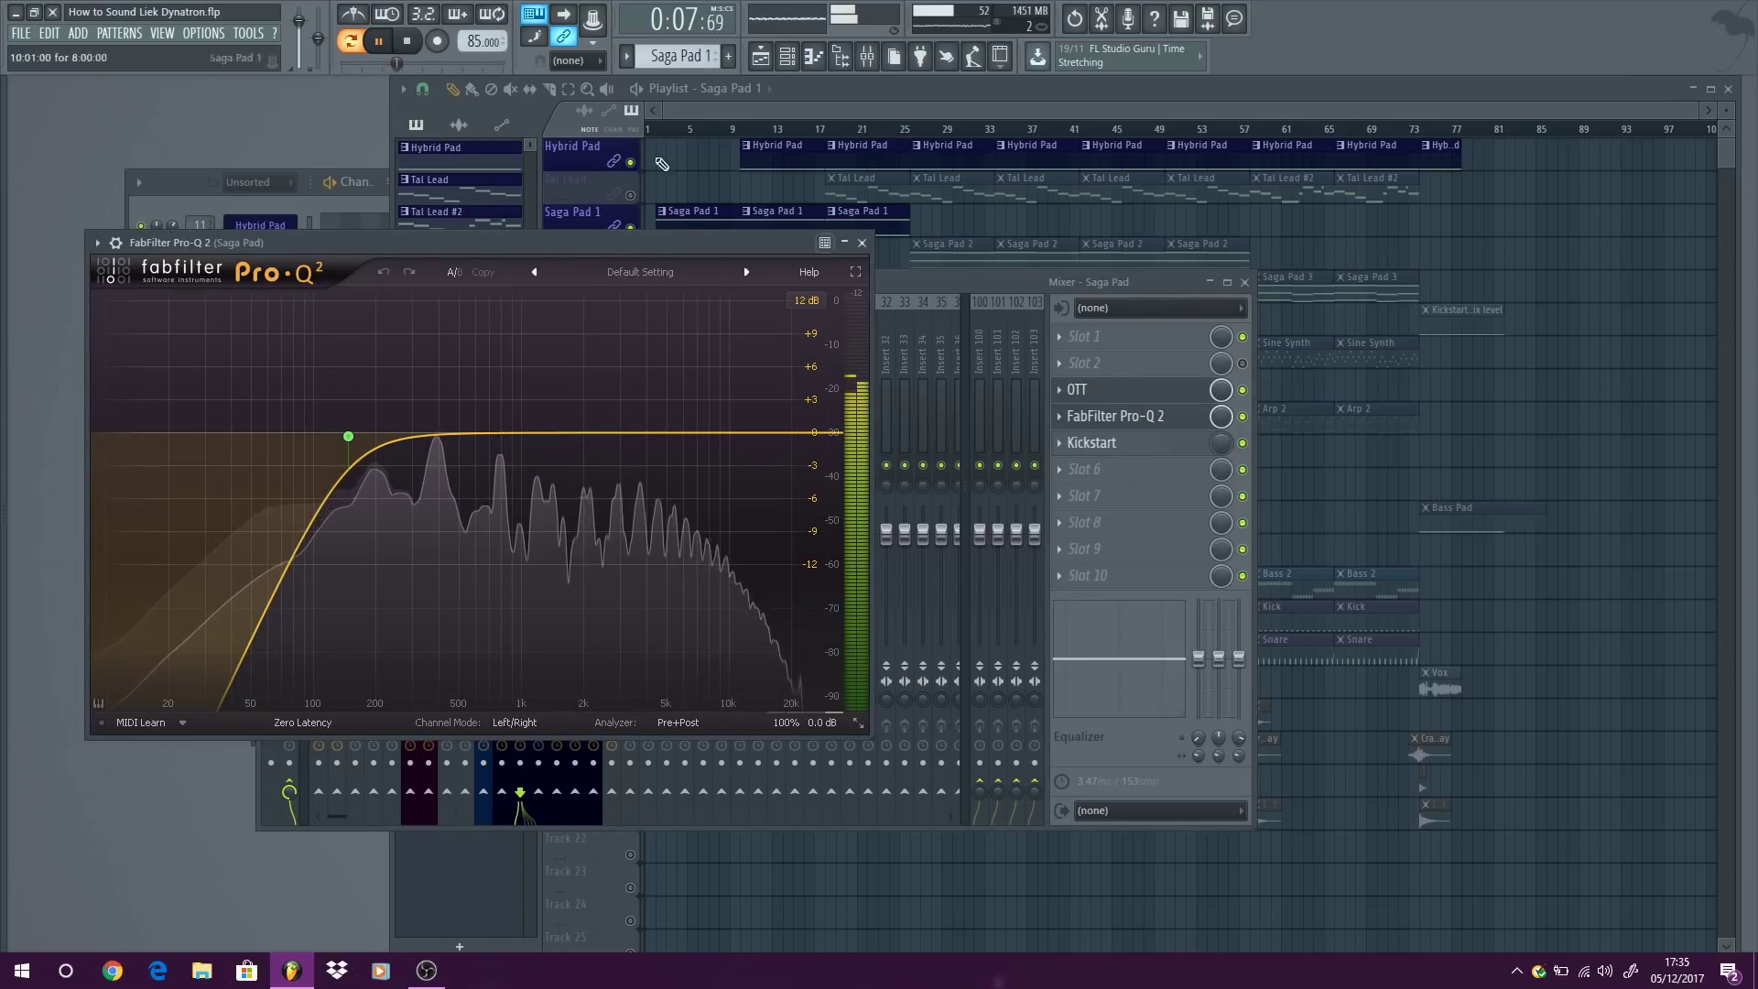
left_click(410, 41)
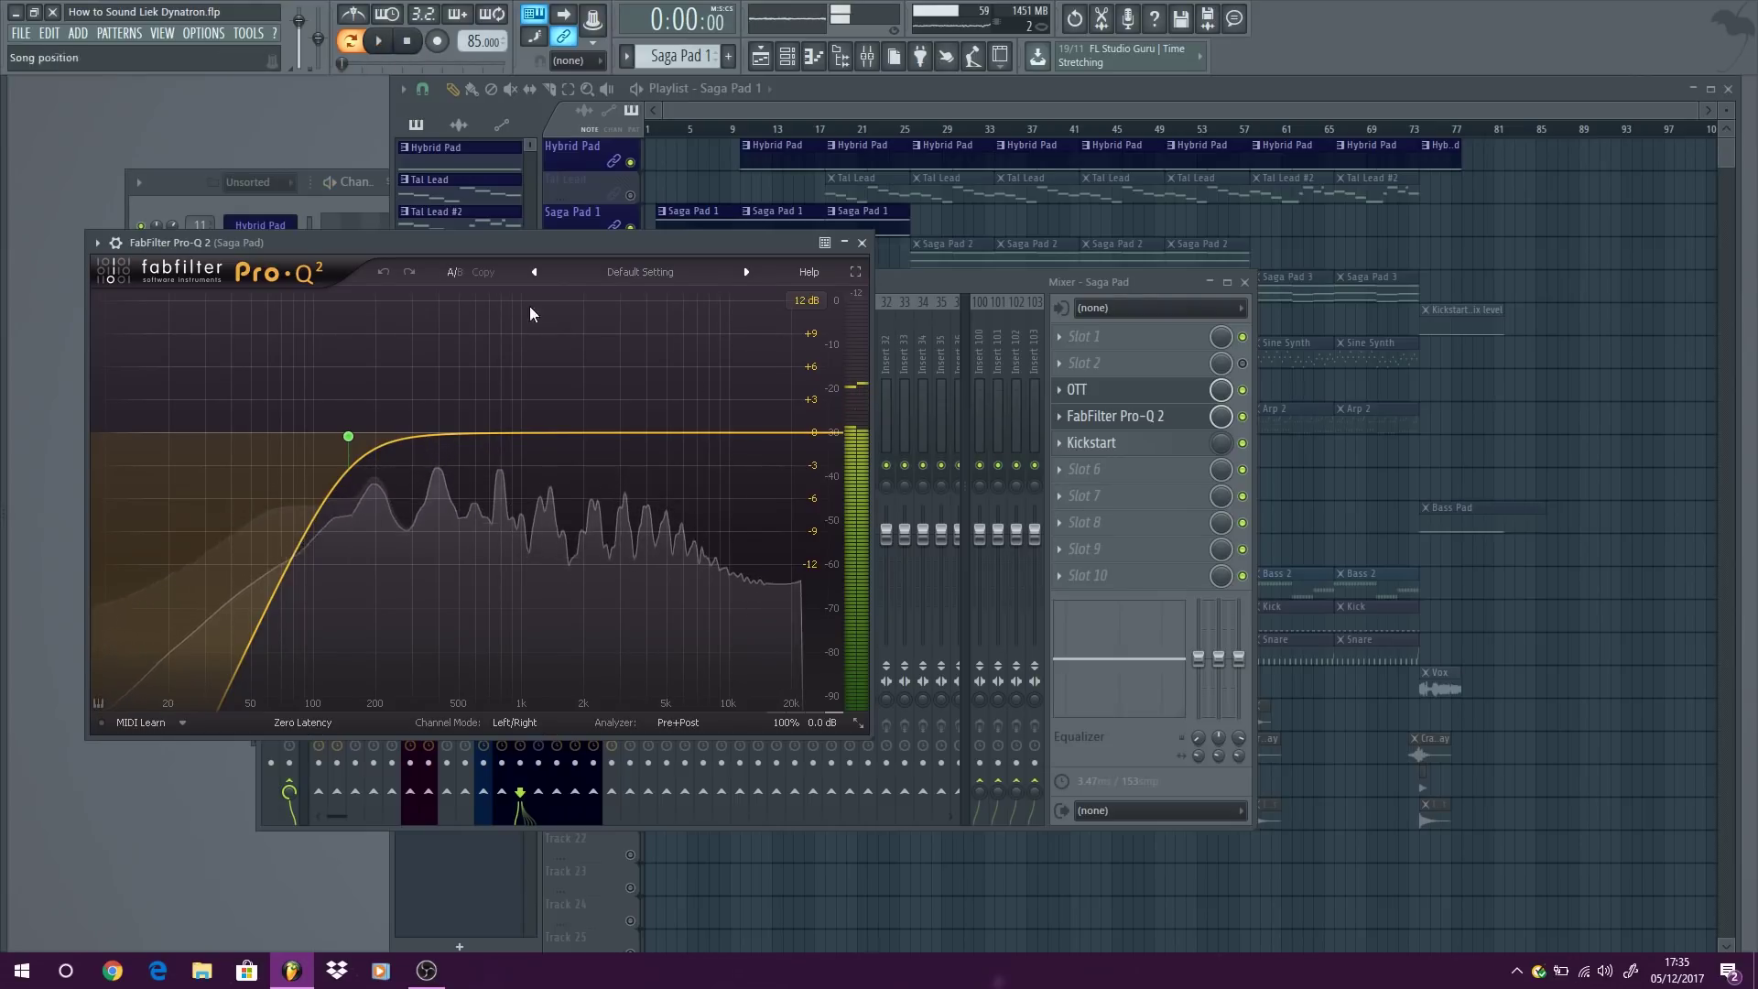
left_click(863, 244)
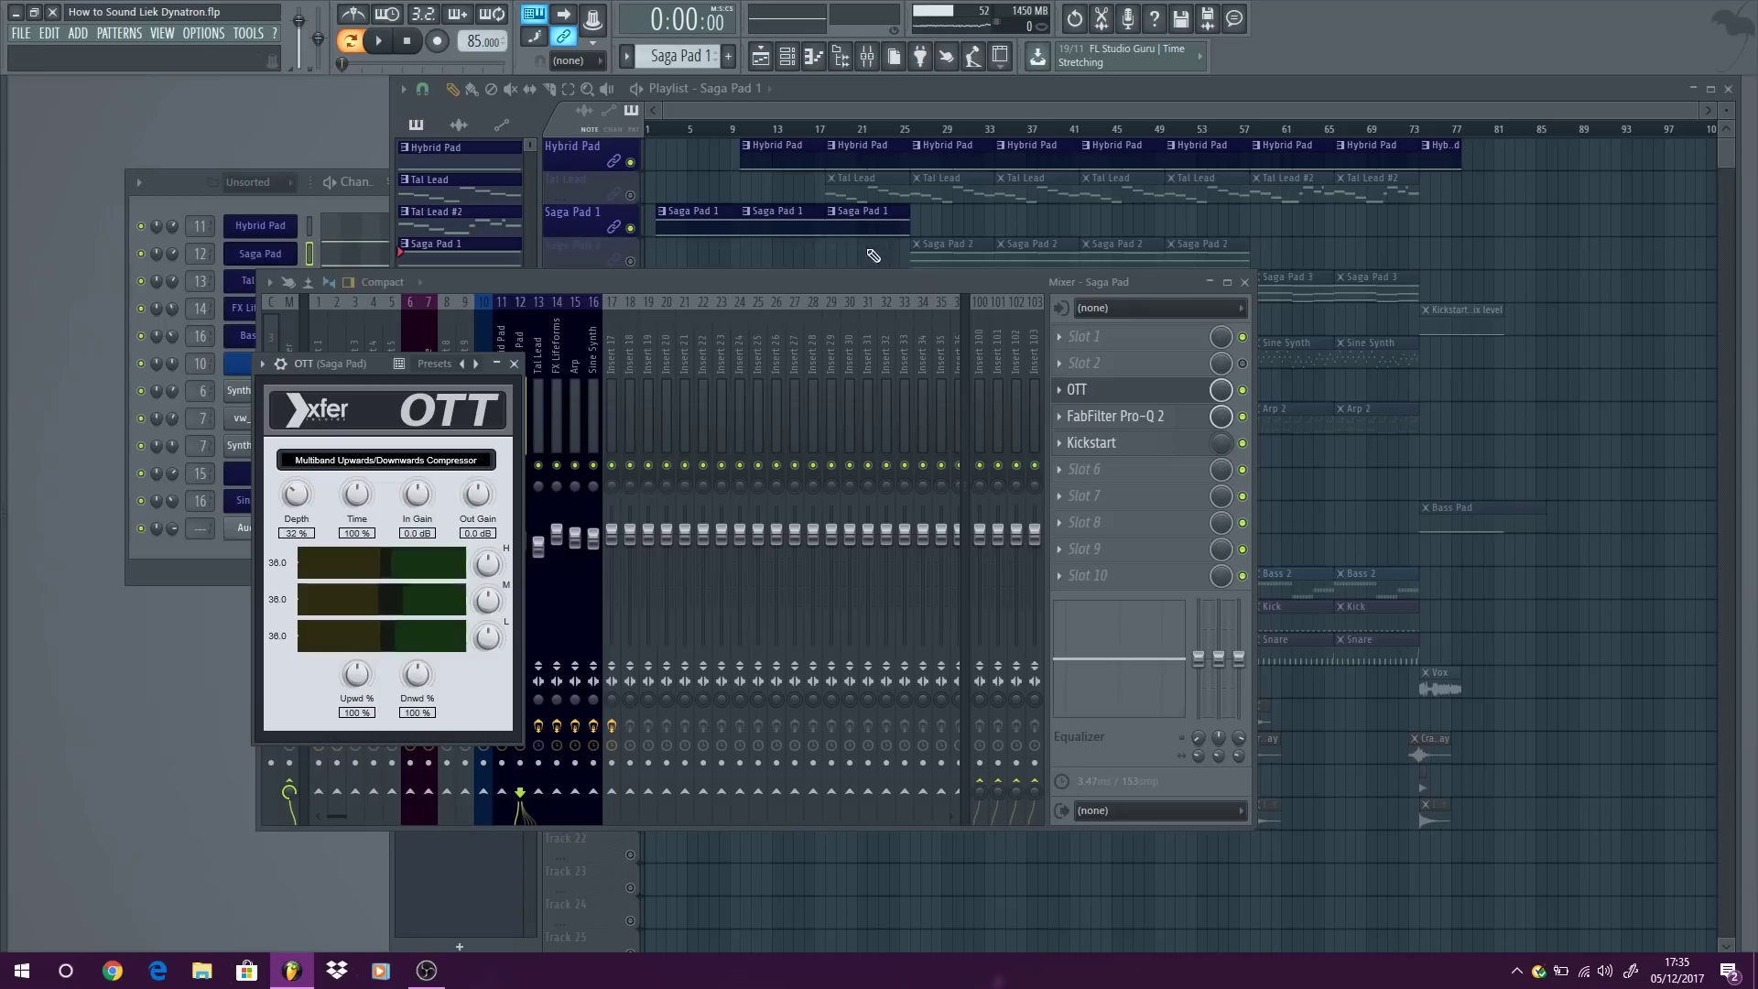
left_click(1246, 283)
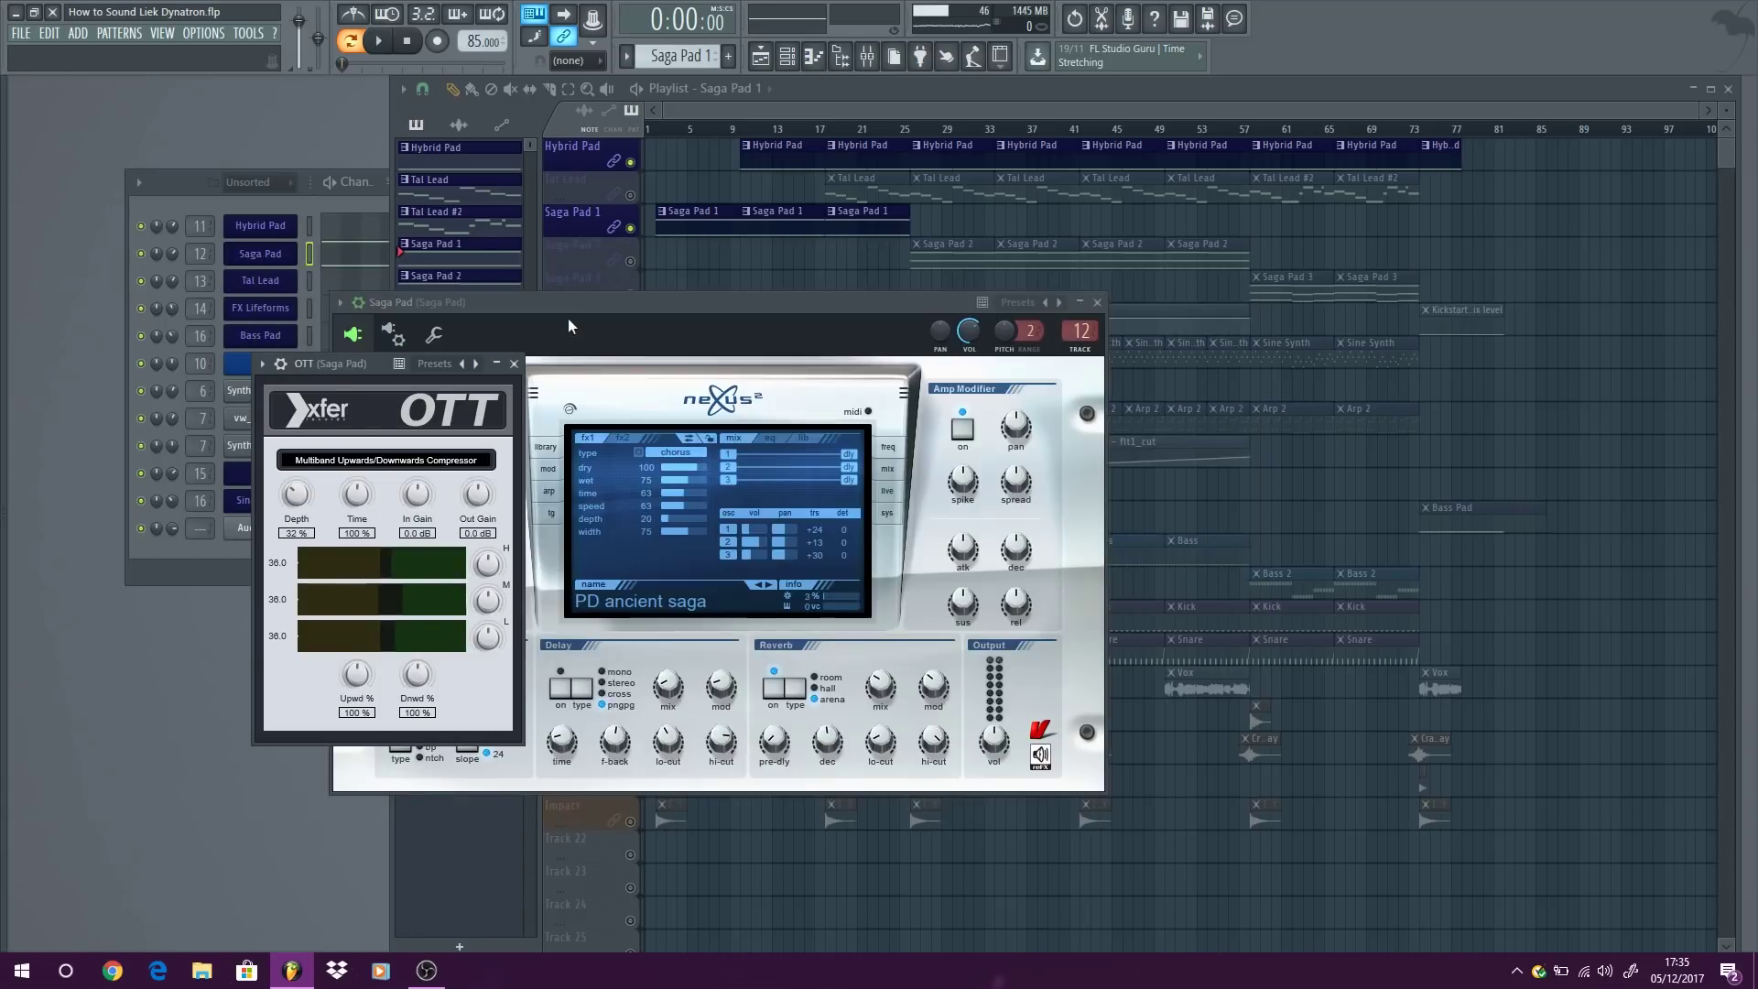
left_click(515, 363)
left_click(1097, 302)
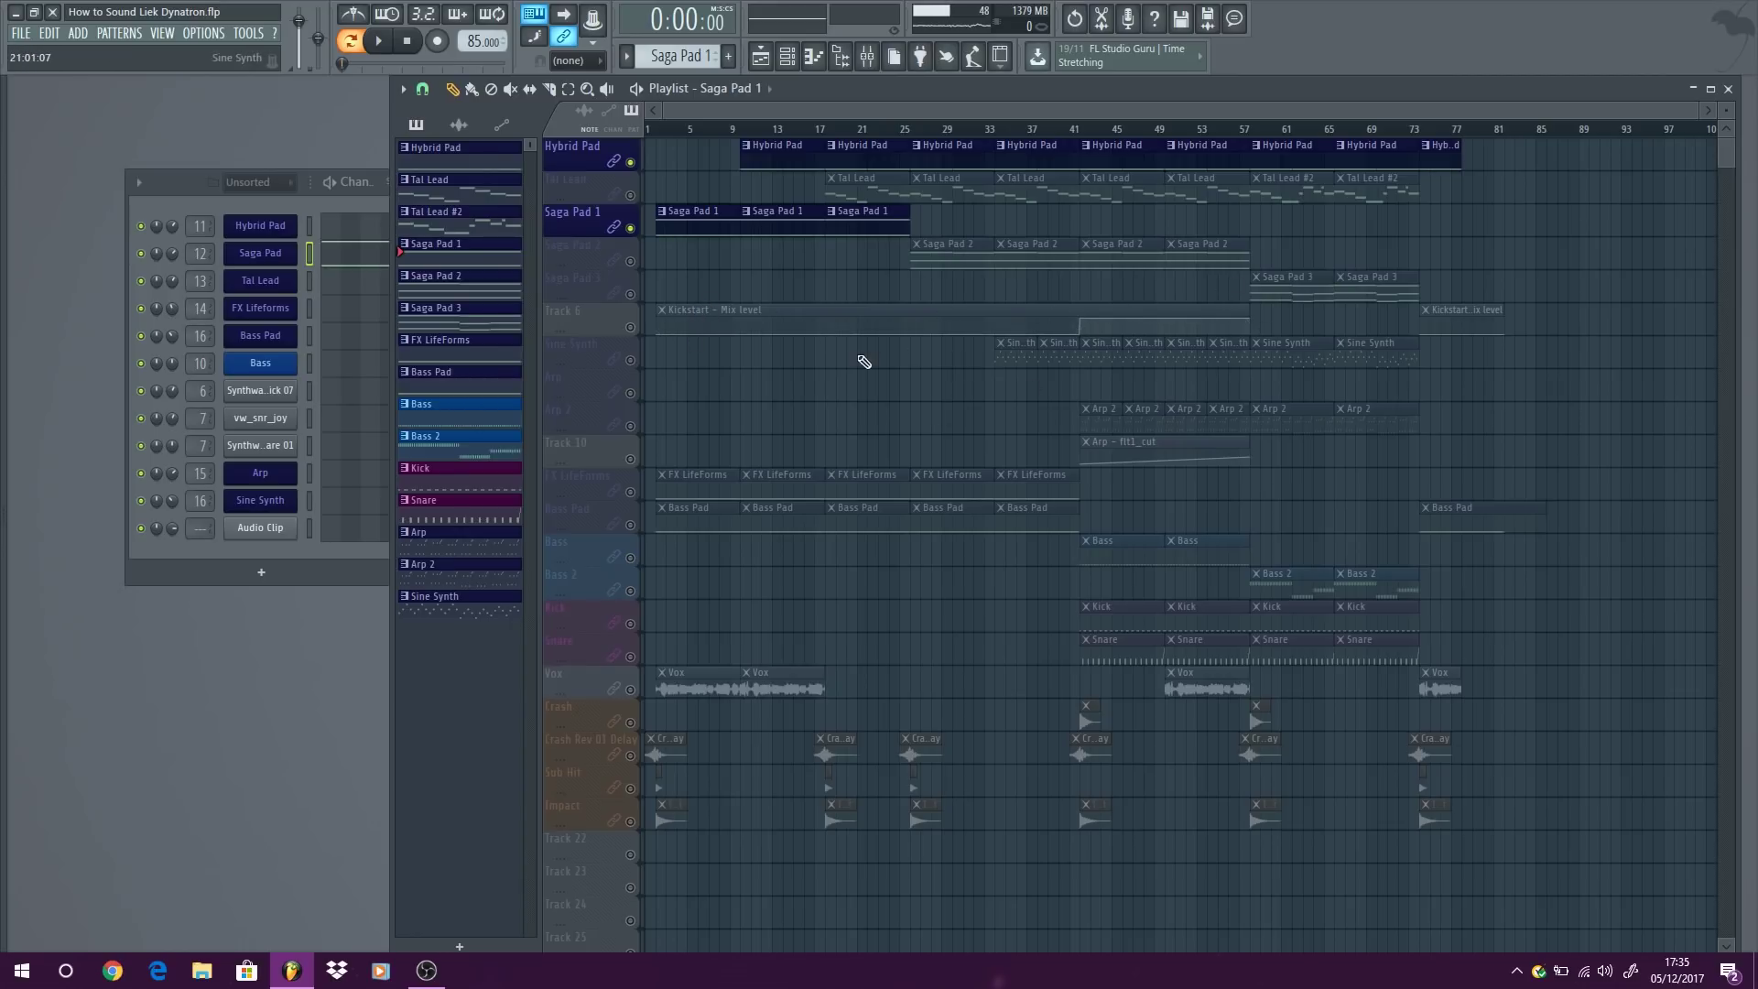
Isolate the Kickstart Mix level automation and Saga Pad 2 tracks, with bars 34 to 51 selected in the playlist.
right_click(631, 330)
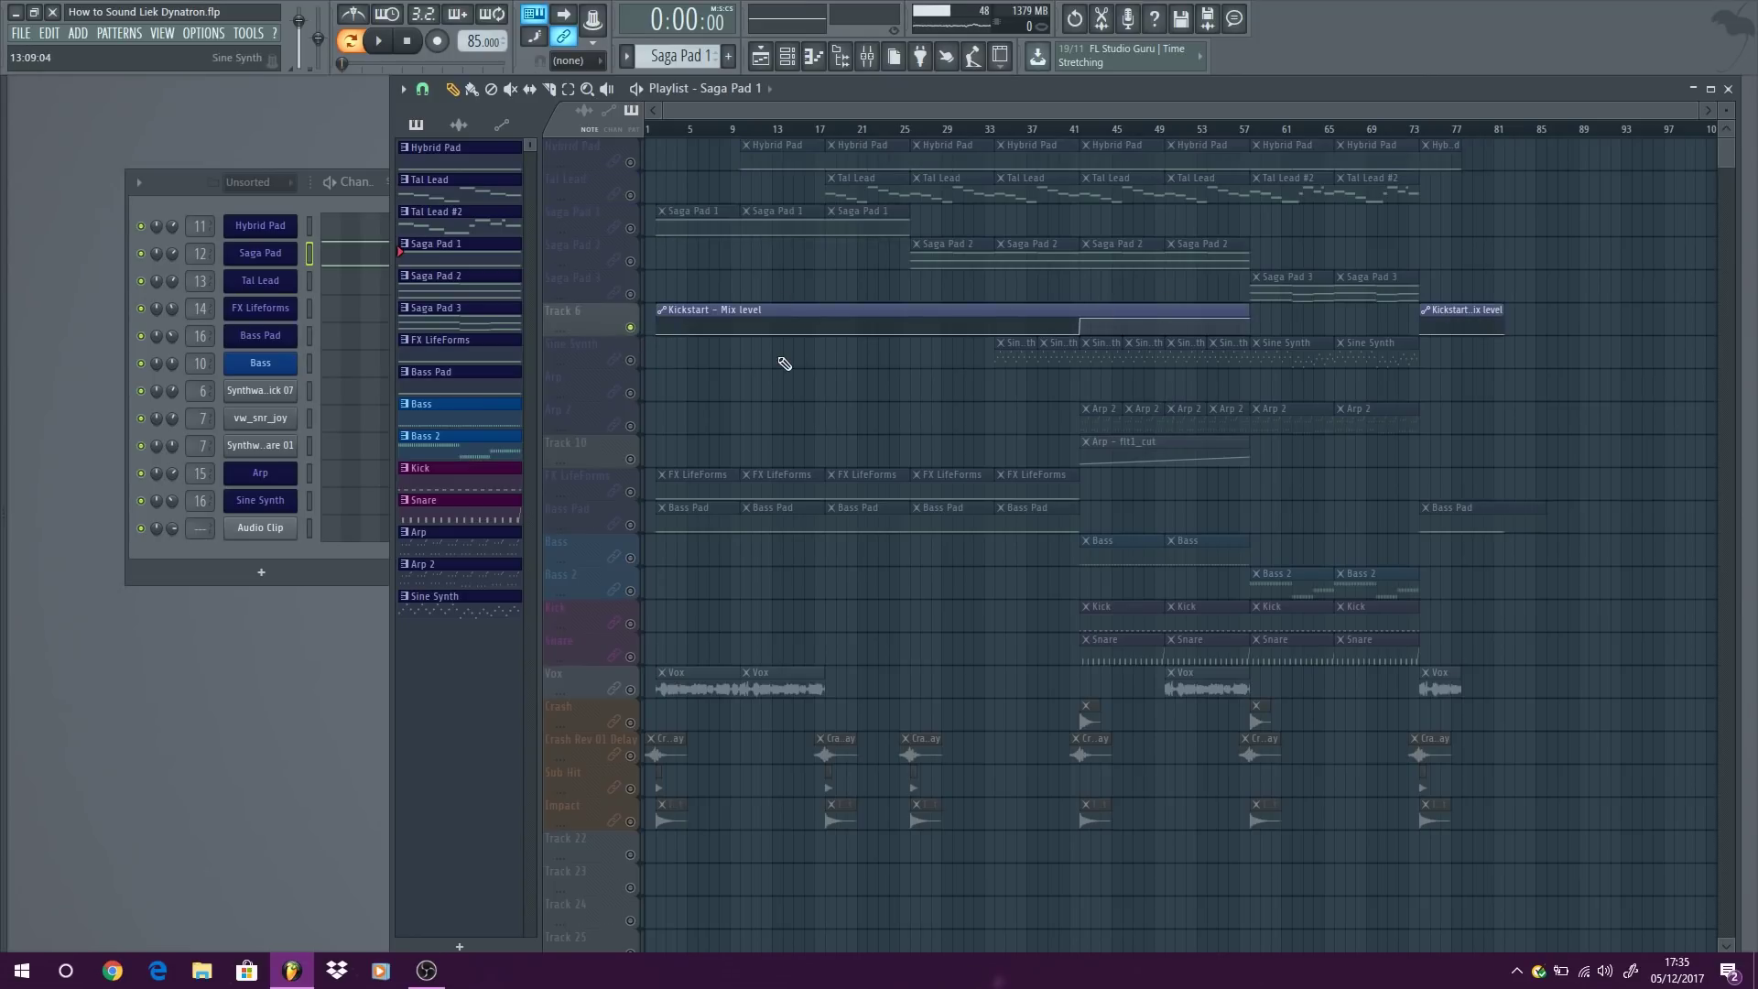
scroll(1213, 288, "up", 3)
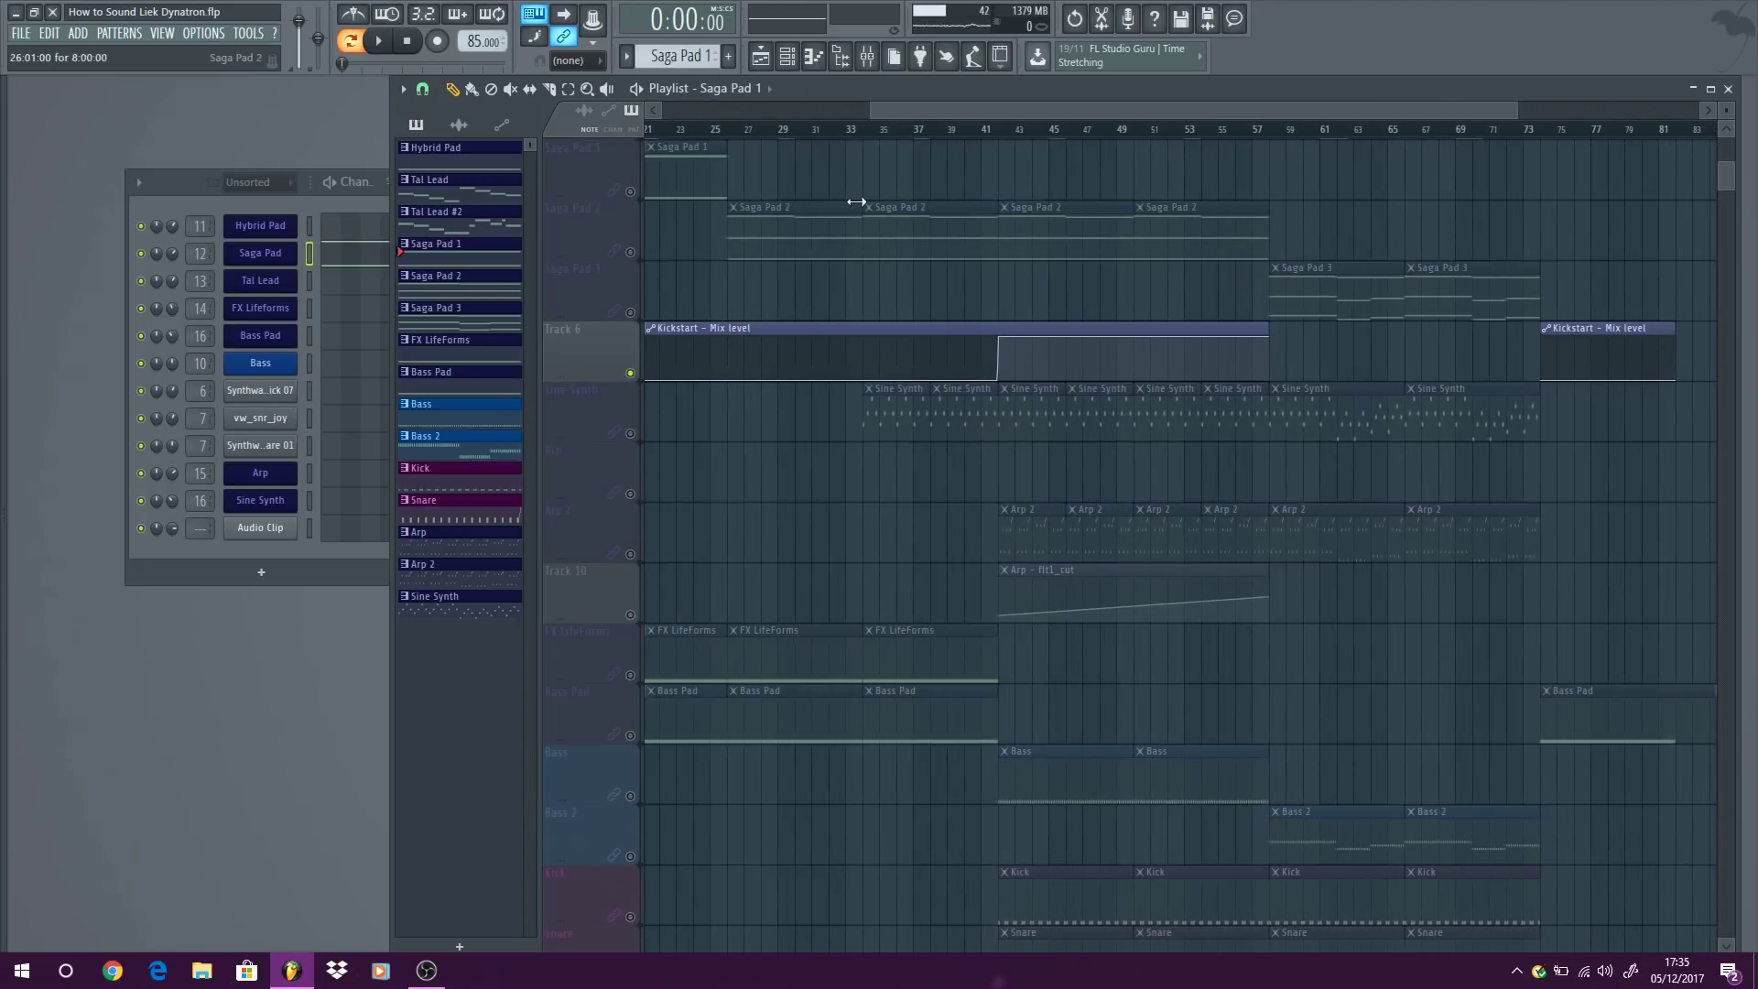
scroll(891, 164, "up", 3)
left_click_drag(879, 142, 1151, 142)
left_click(630, 370)
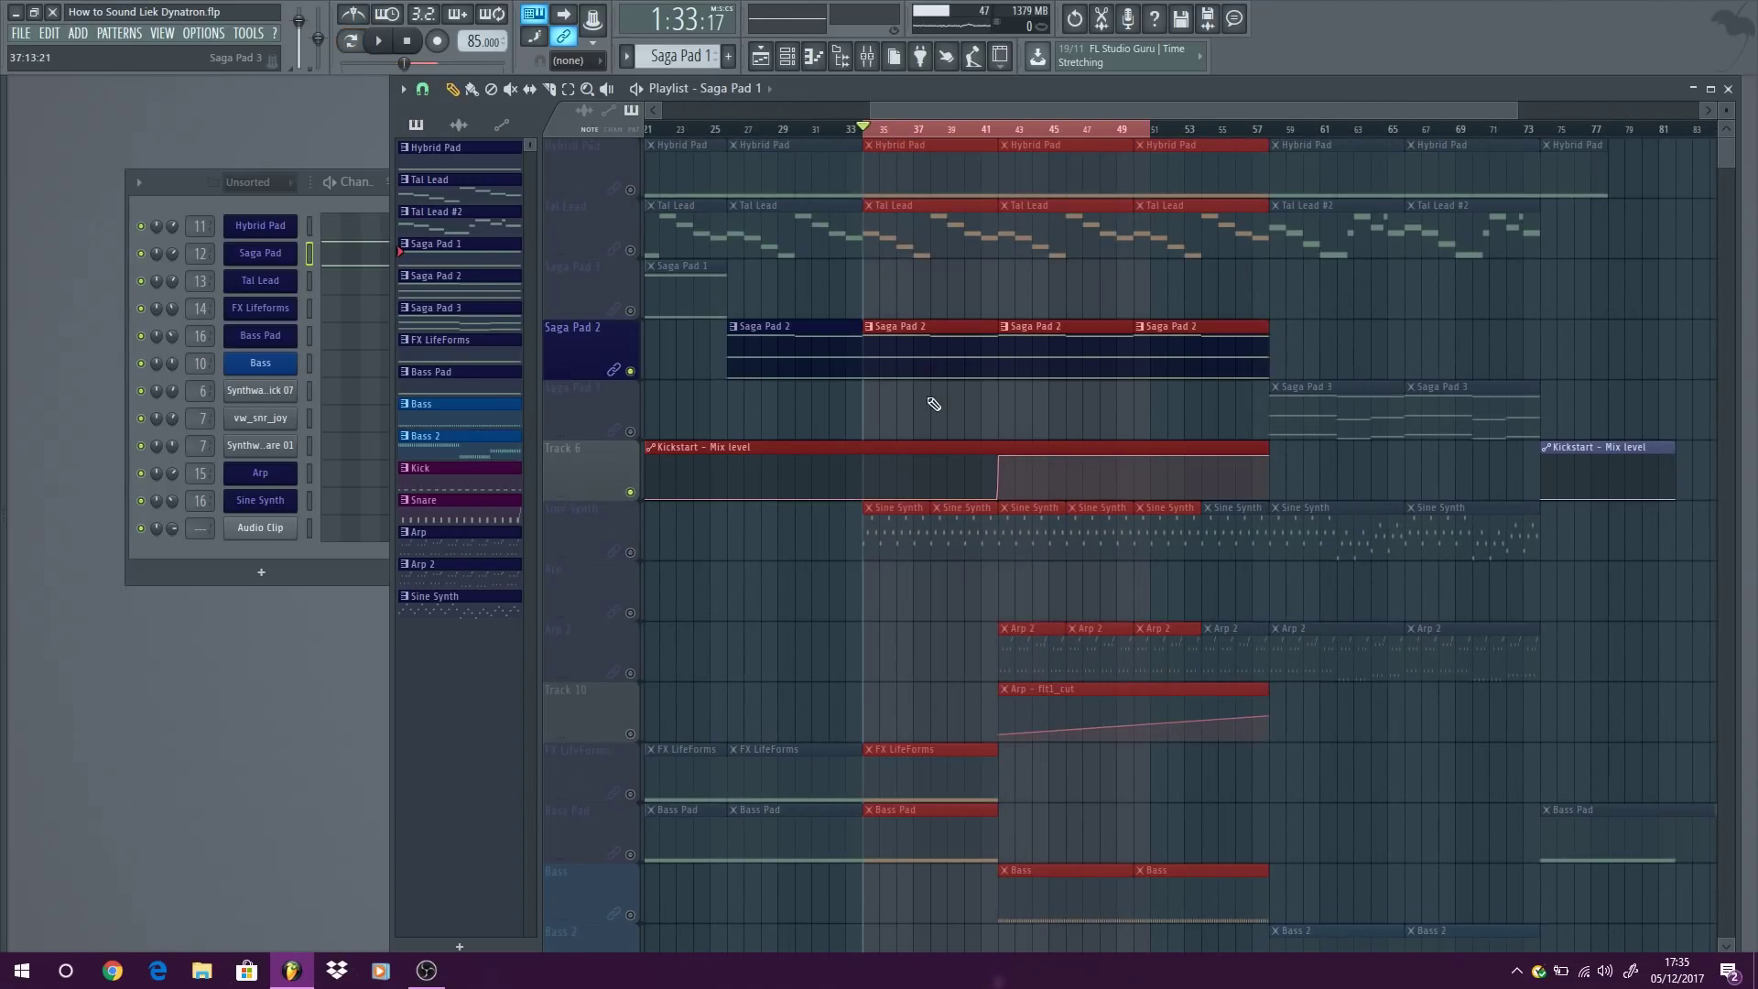
Play the Saga Pad 2 section, view the Kickstart effect on the Saga Pad mixer track, and close the mixer.
left_click(930, 399)
left_click(918, 354)
key("space")
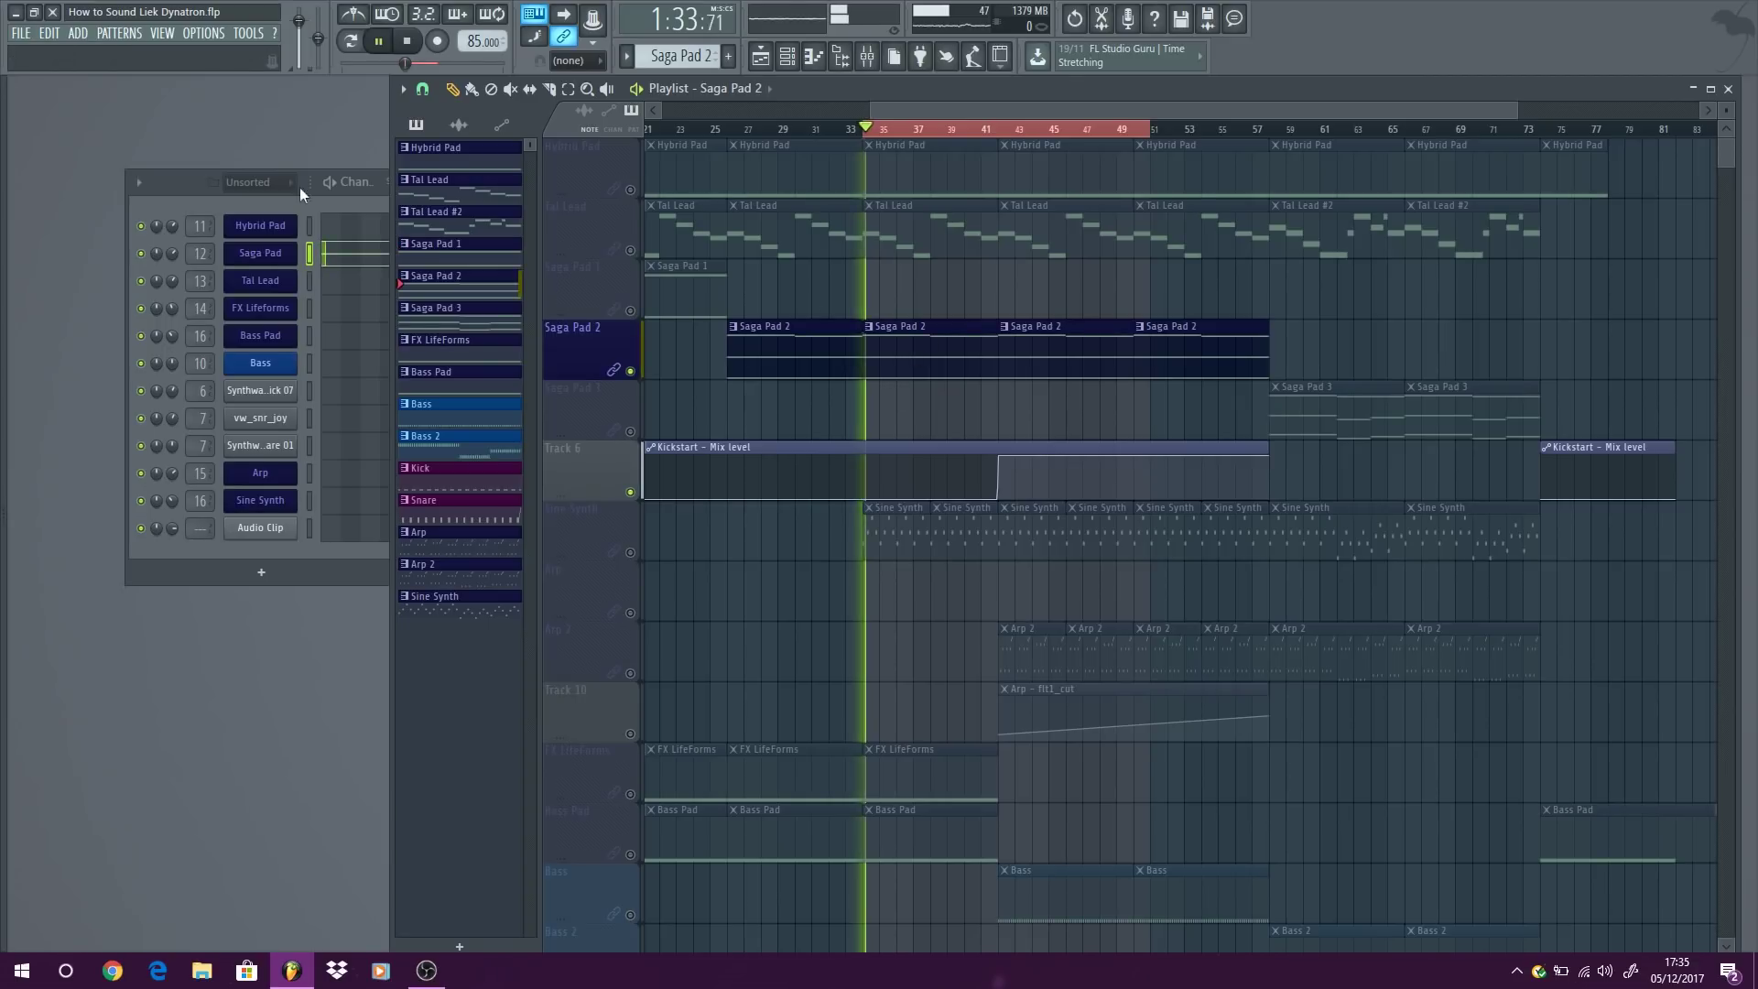
left_click(162, 33)
left_click(183, 117)
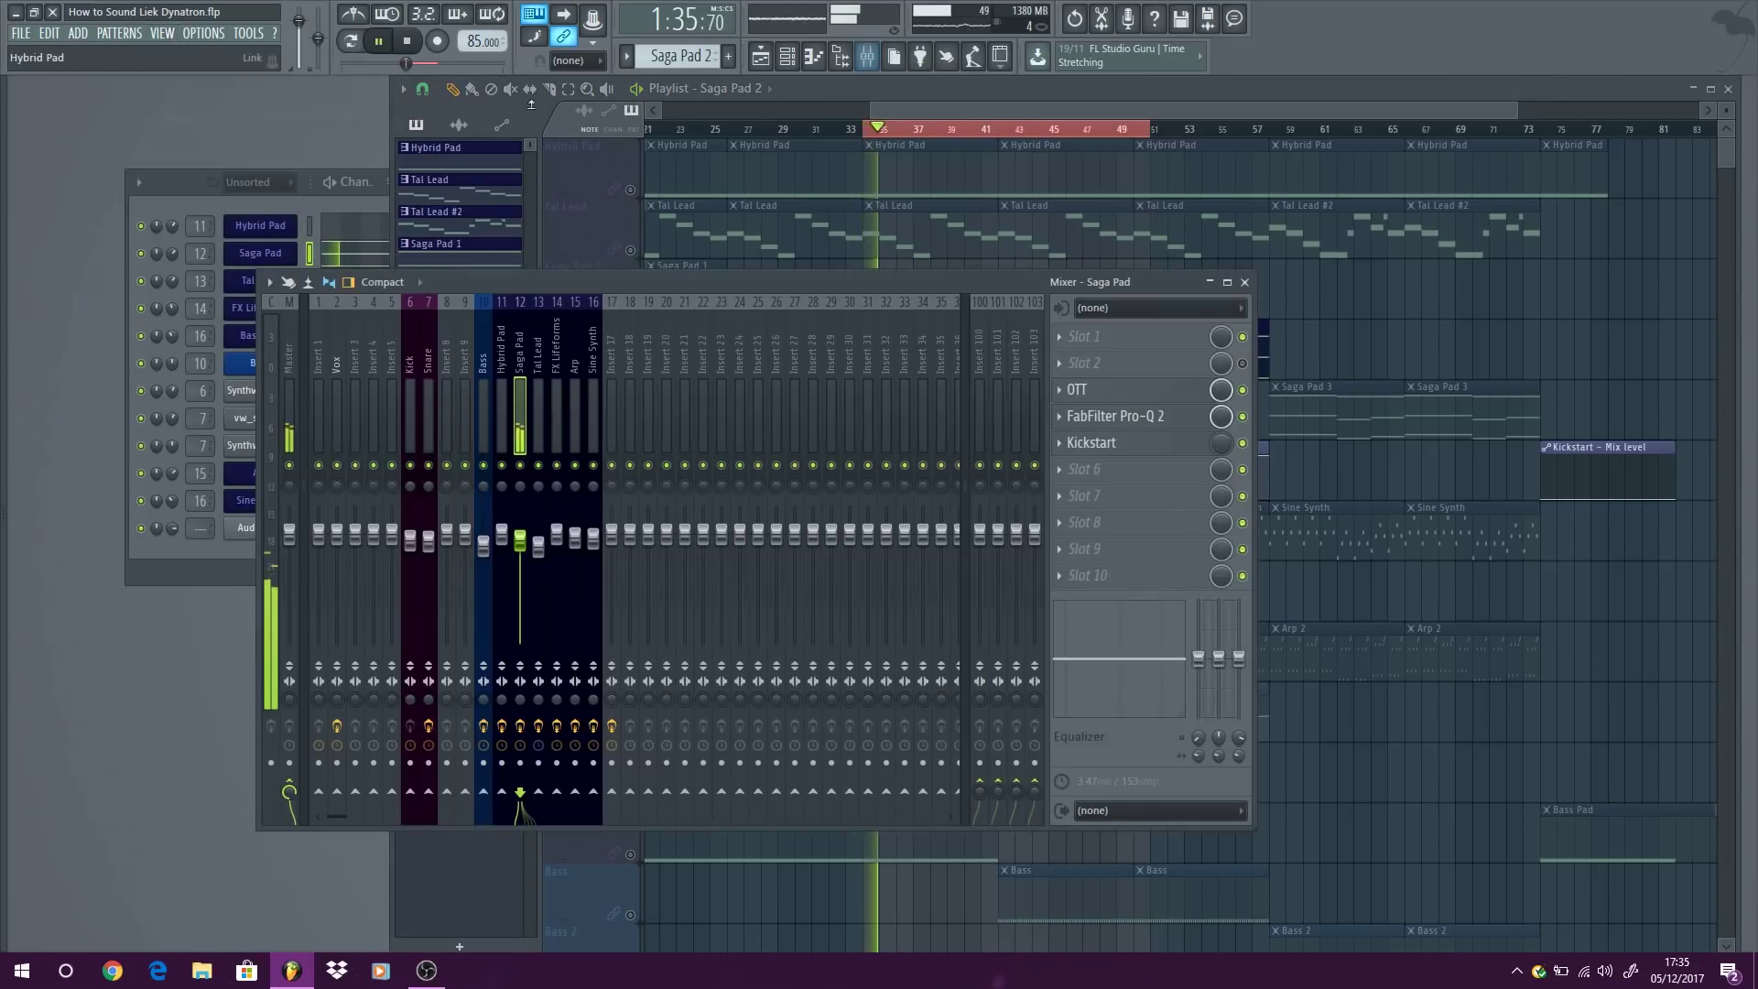
key("space")
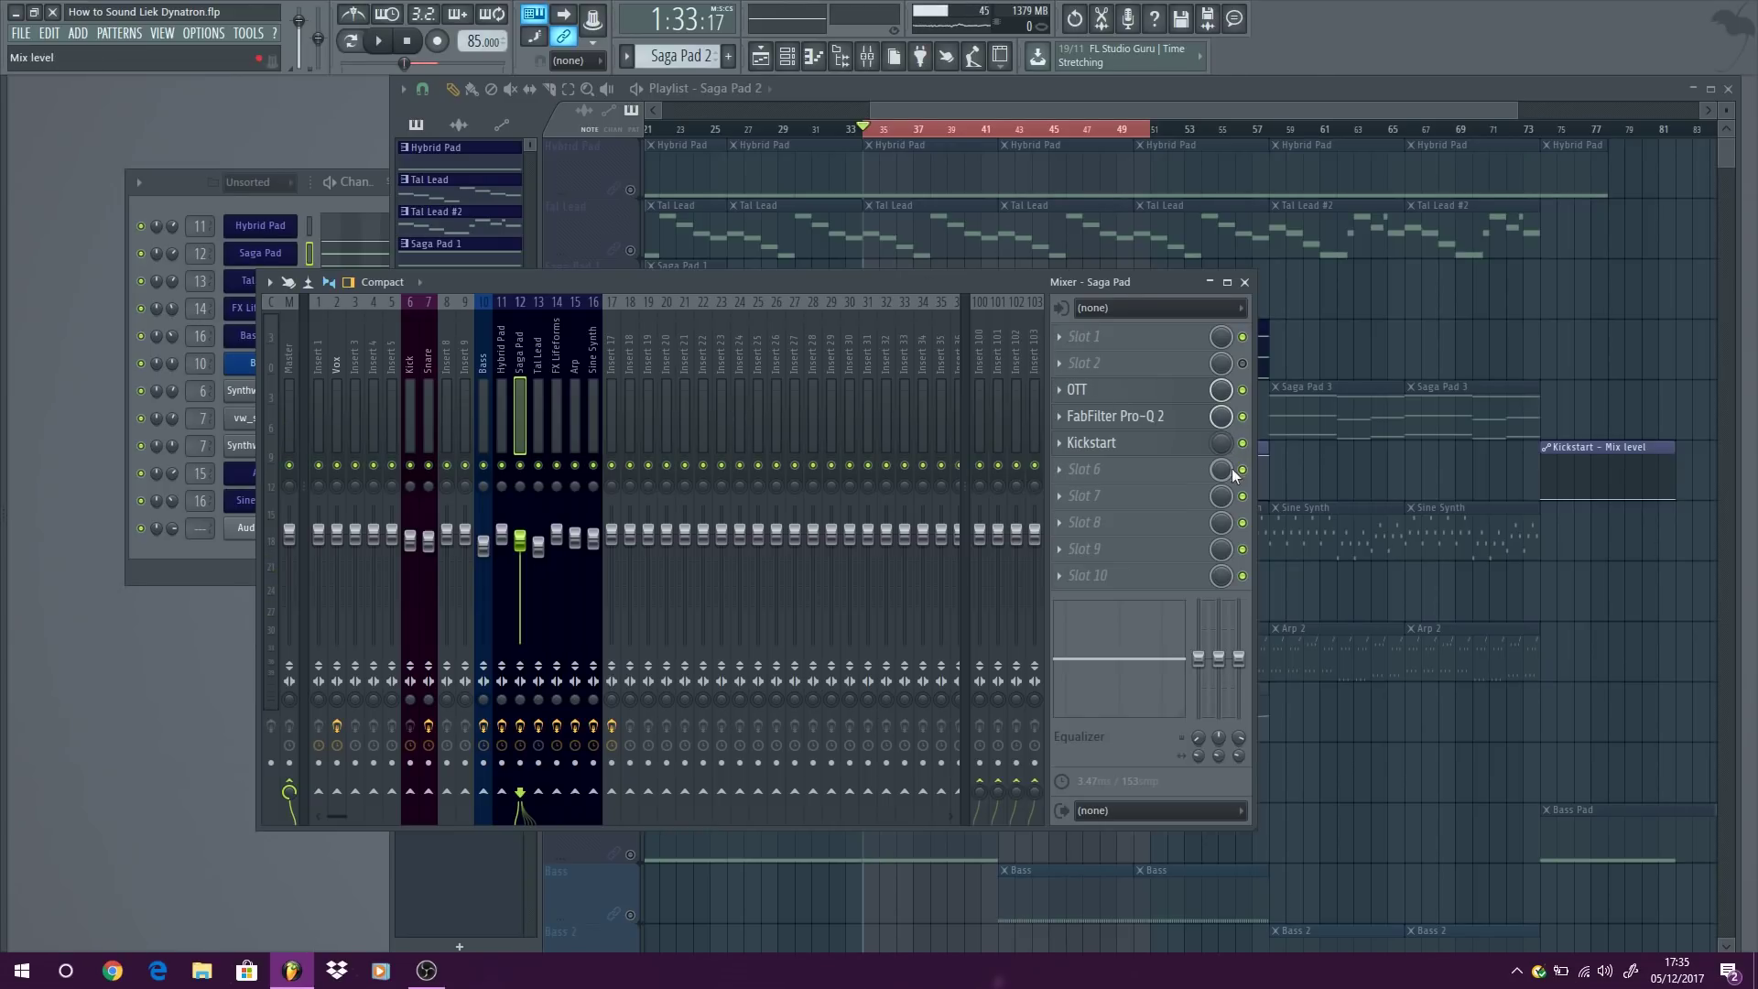
left_click(1245, 282)
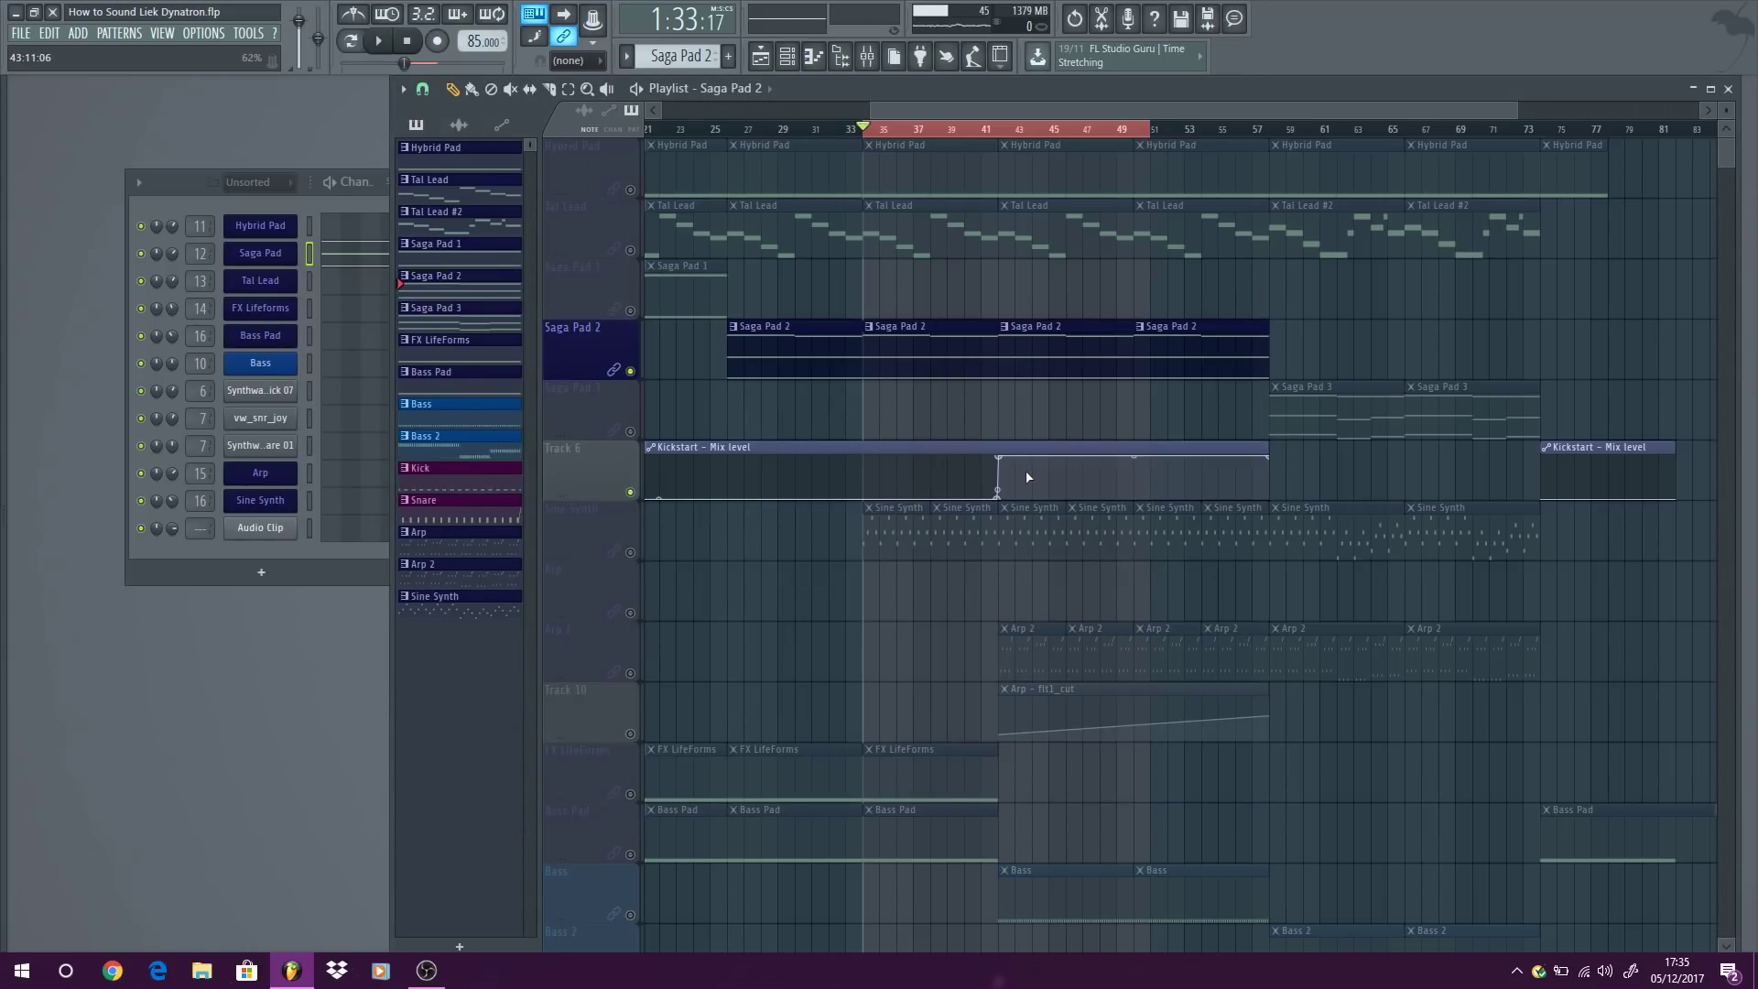
Play Saga Pad 2 from bar 41 through the jump in the Kickstart Mix level automation, and stop playback.
left_click(984, 130)
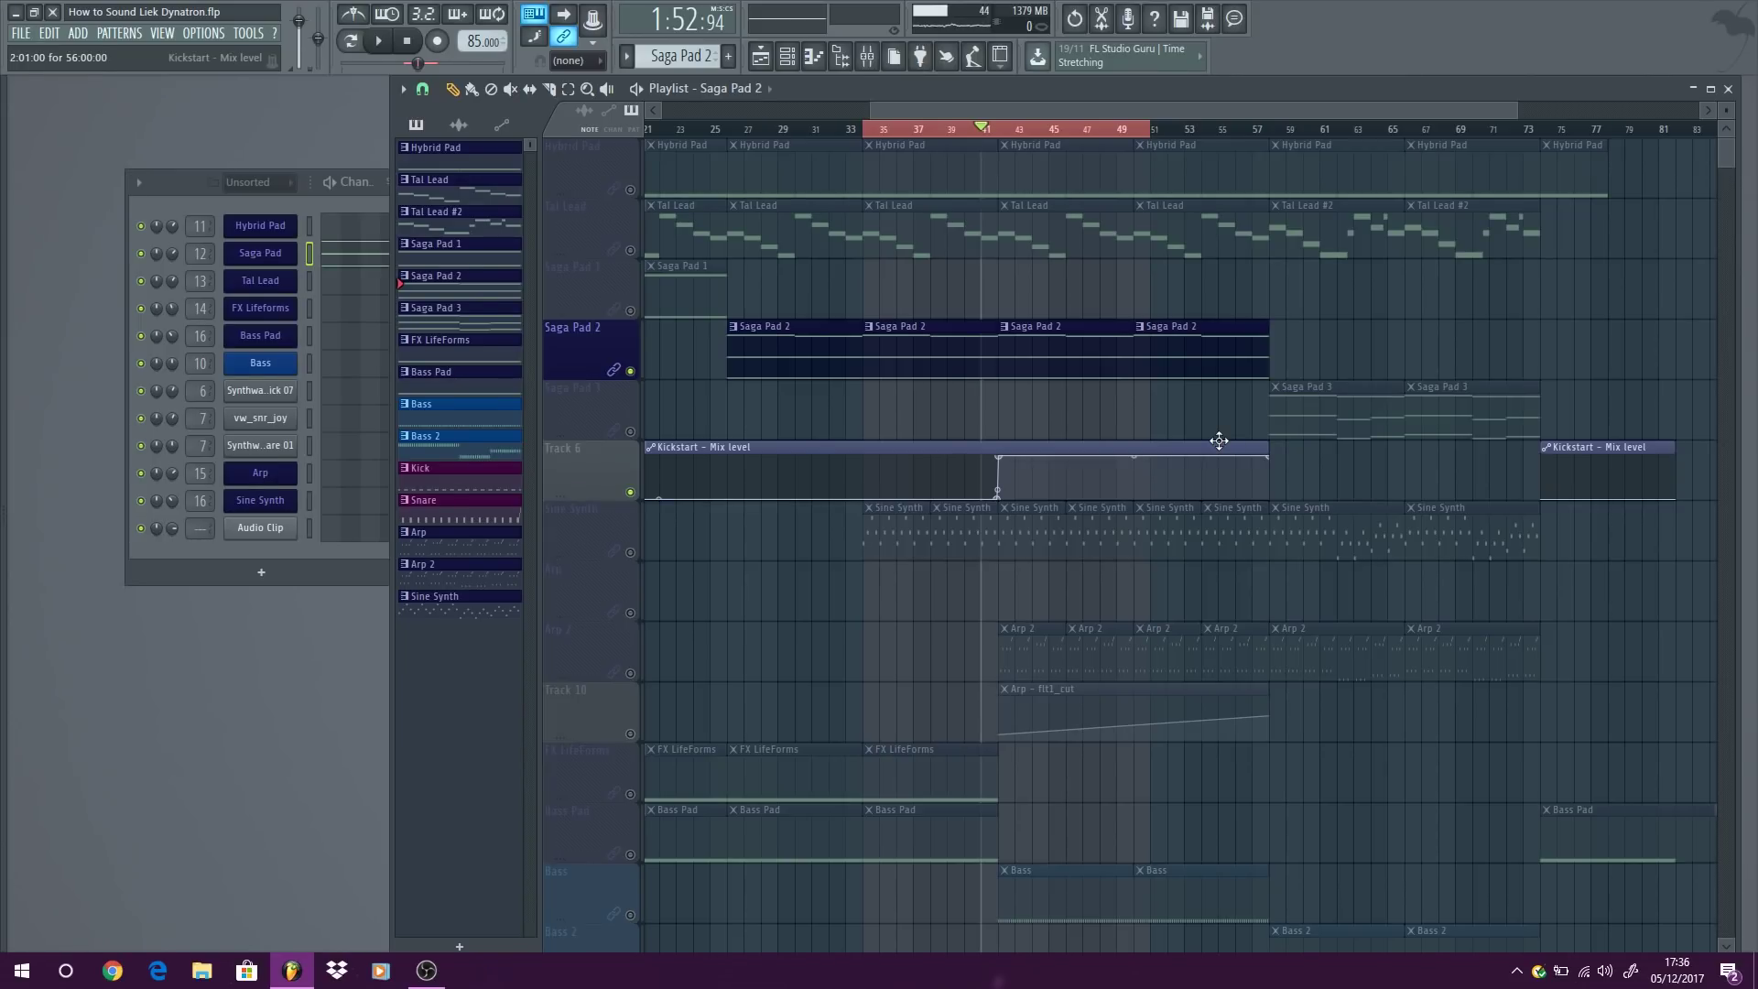
key("space")
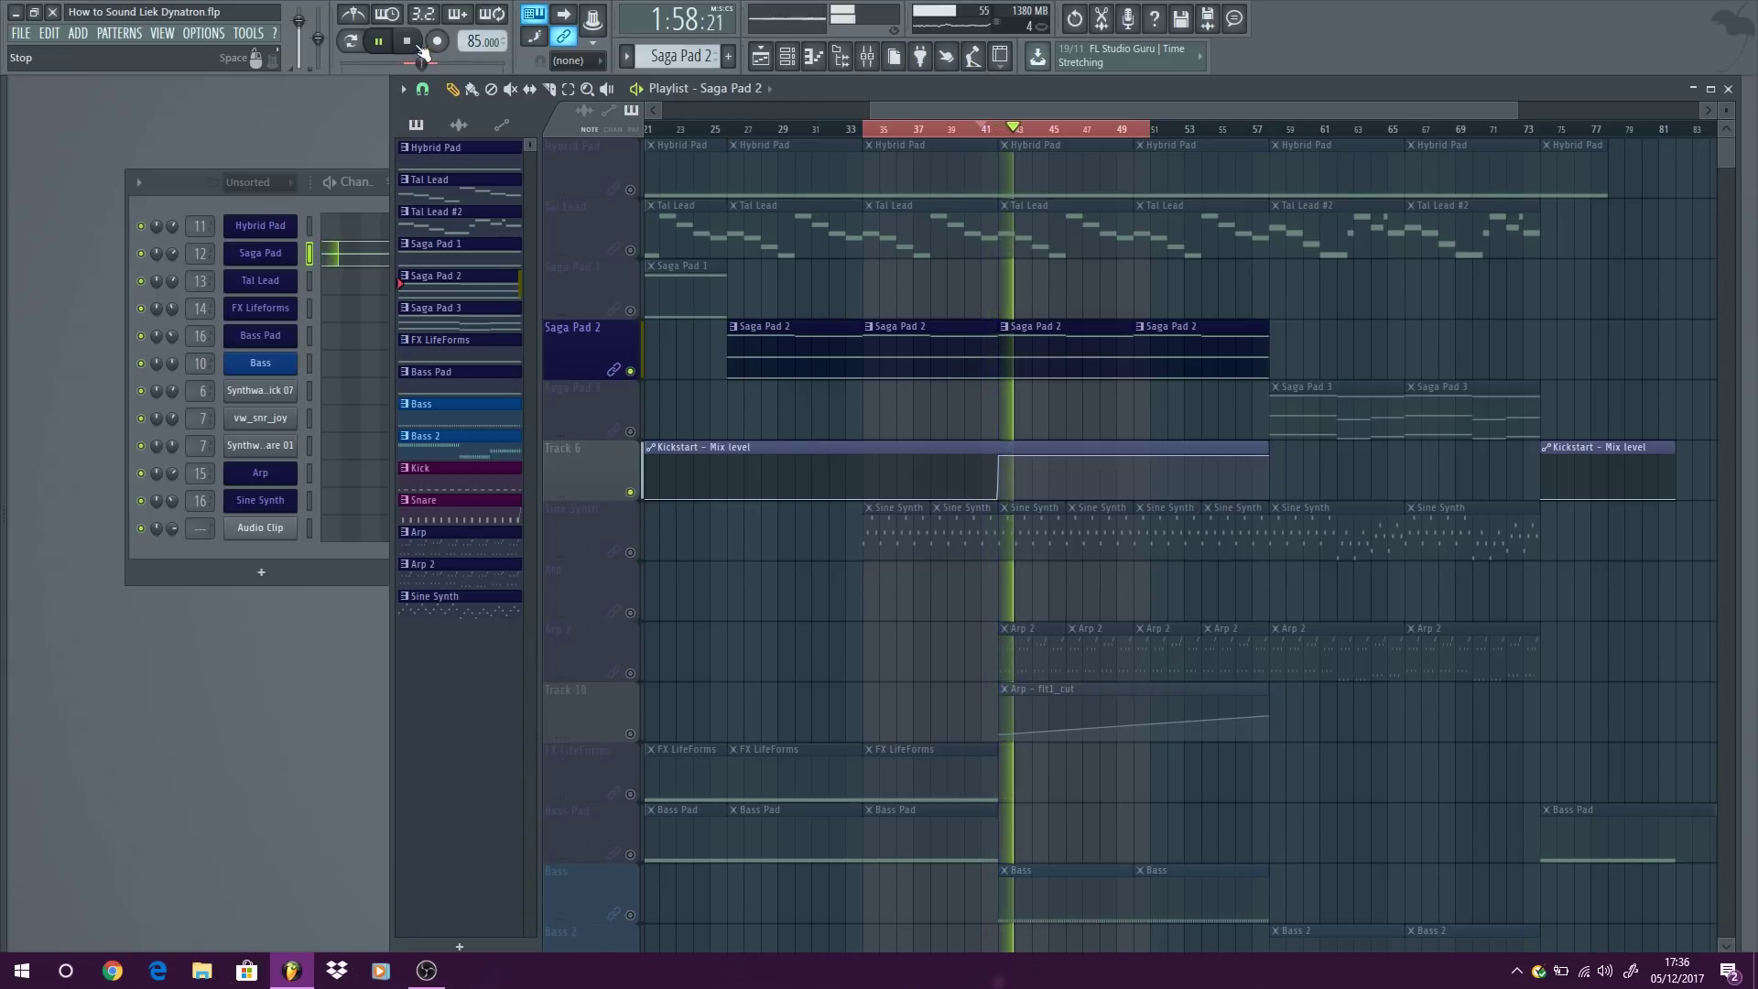
left_click(421, 48)
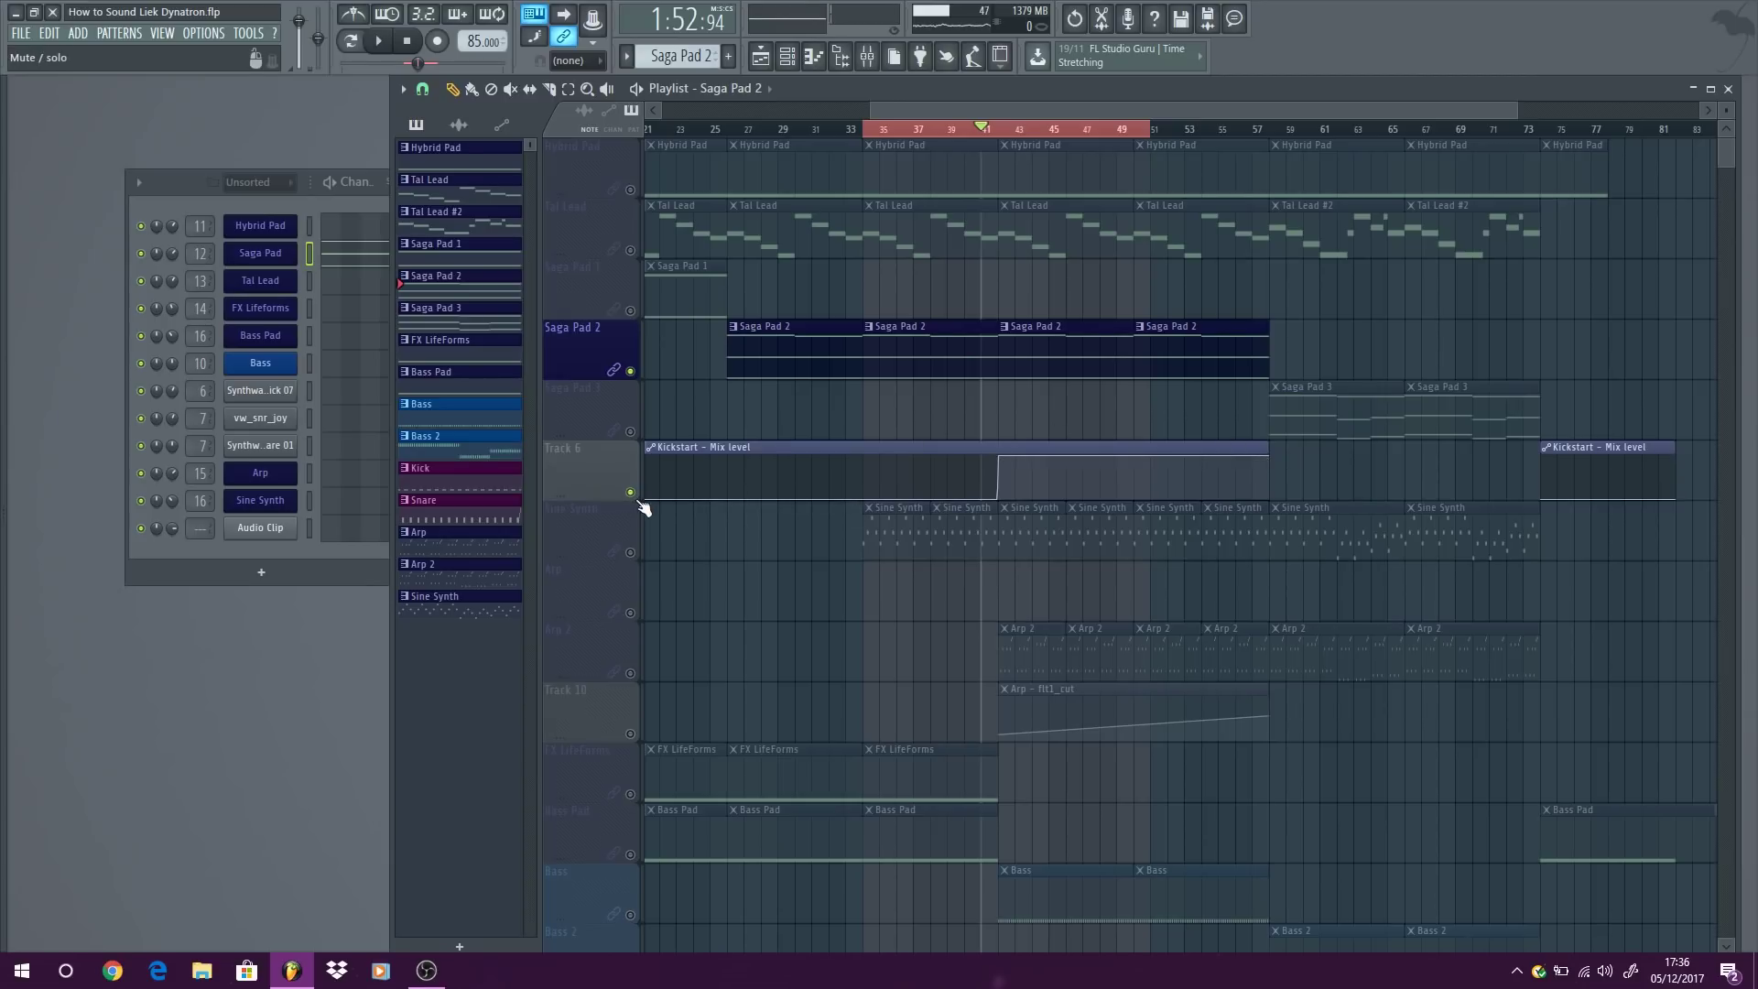
Turn off track soloing so all playlist tracks are active, showing the whole arrangement.
right_click(638, 502)
right_click(638, 502)
scroll(983, 375, "down", 2)
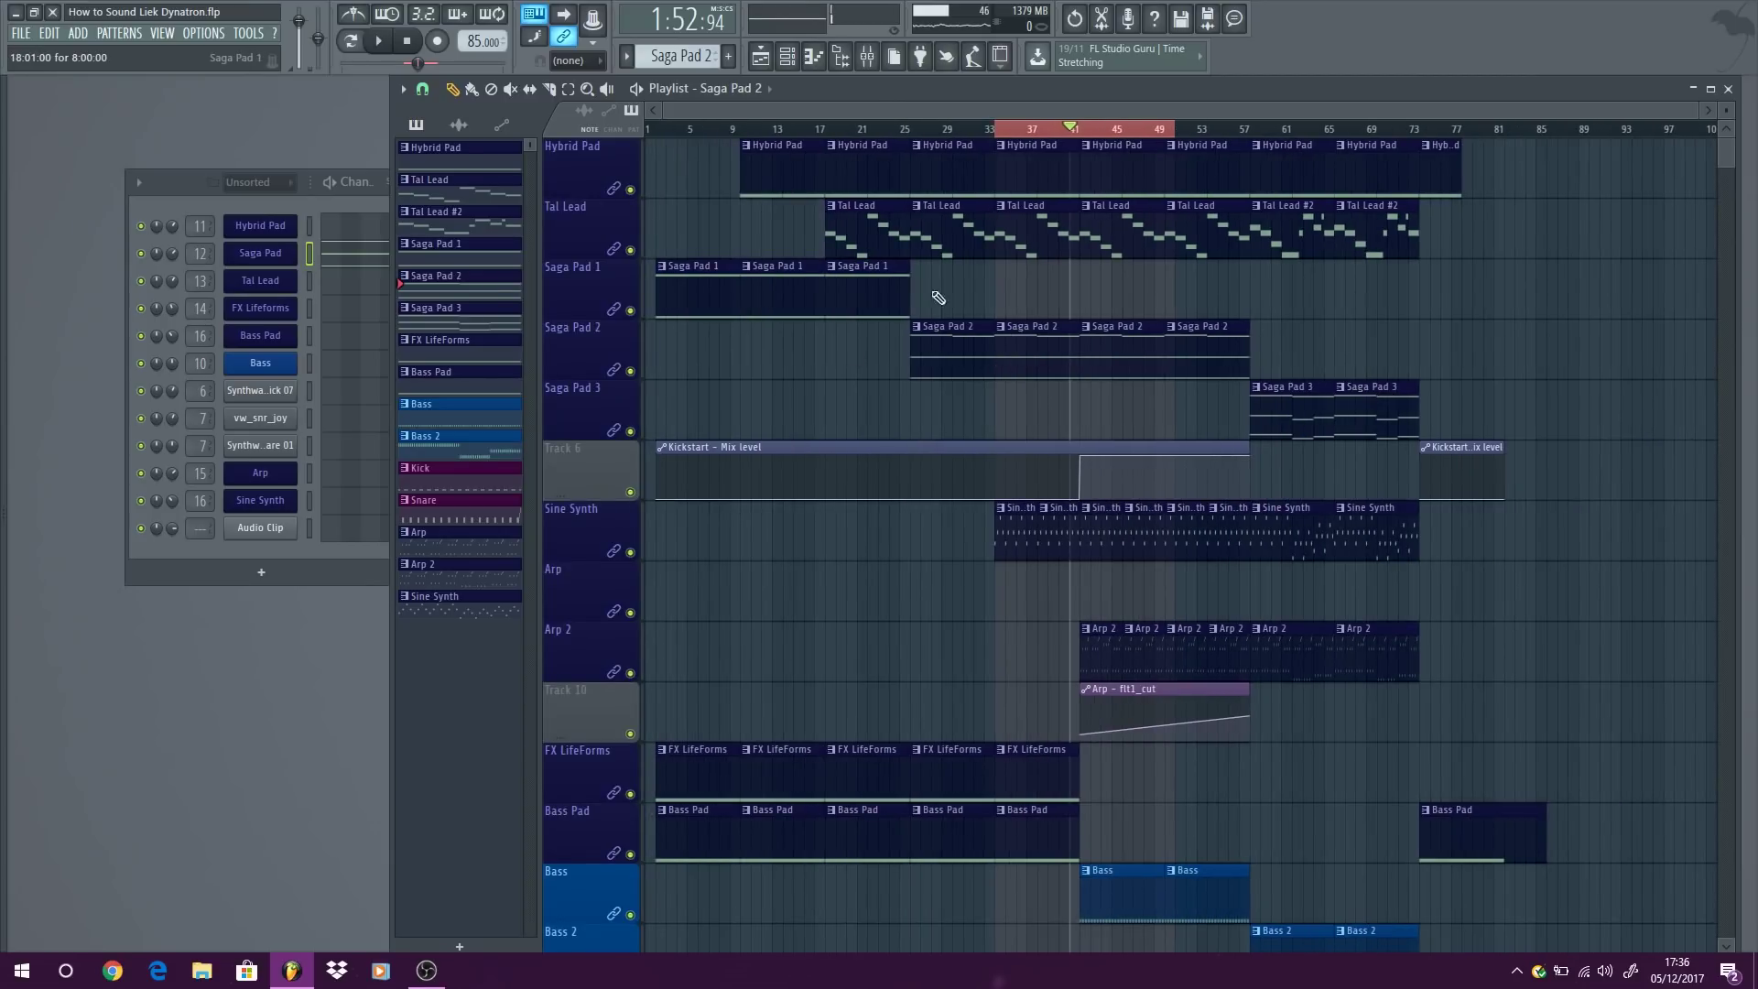
Examine the Saga Pad 1 notes in the piano roll and close it.
double_click(884, 293)
right_click(568, 418, "ctrl")
scroll(225, 330, "down", 2)
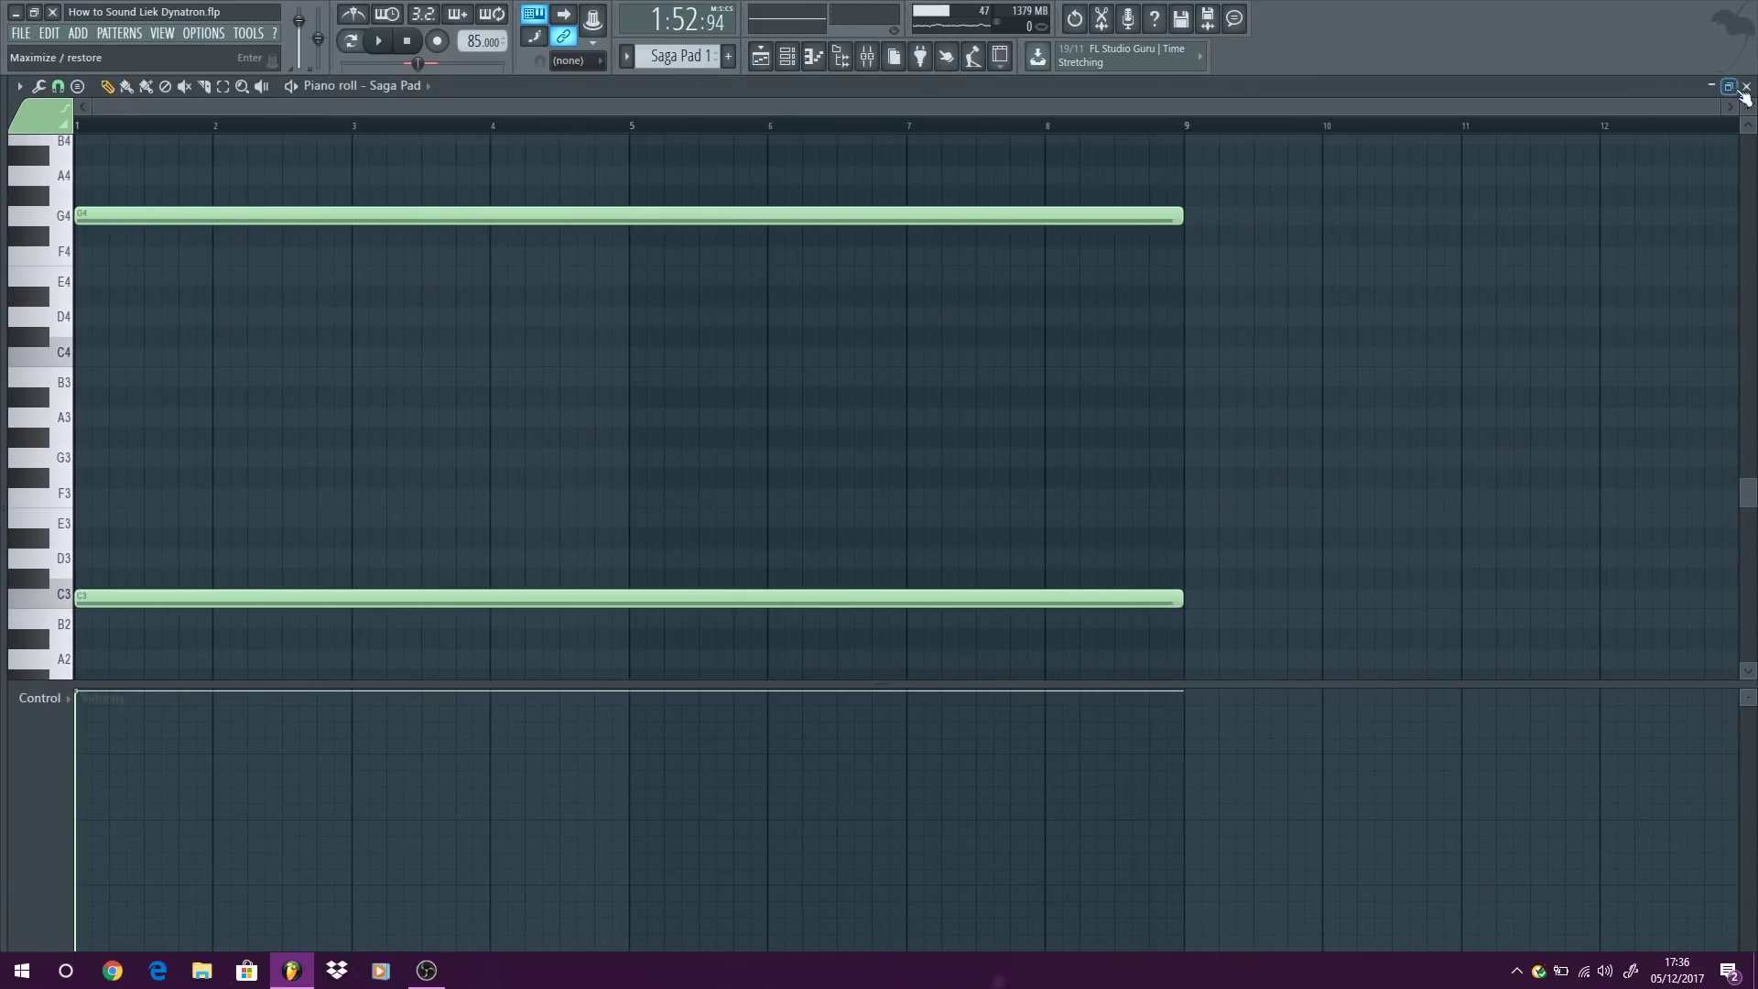
left_click(1747, 85)
Examine the Saga Pad 2 notes in the piano roll, playing the pattern from bar 5, and close it.
double_click(954, 333)
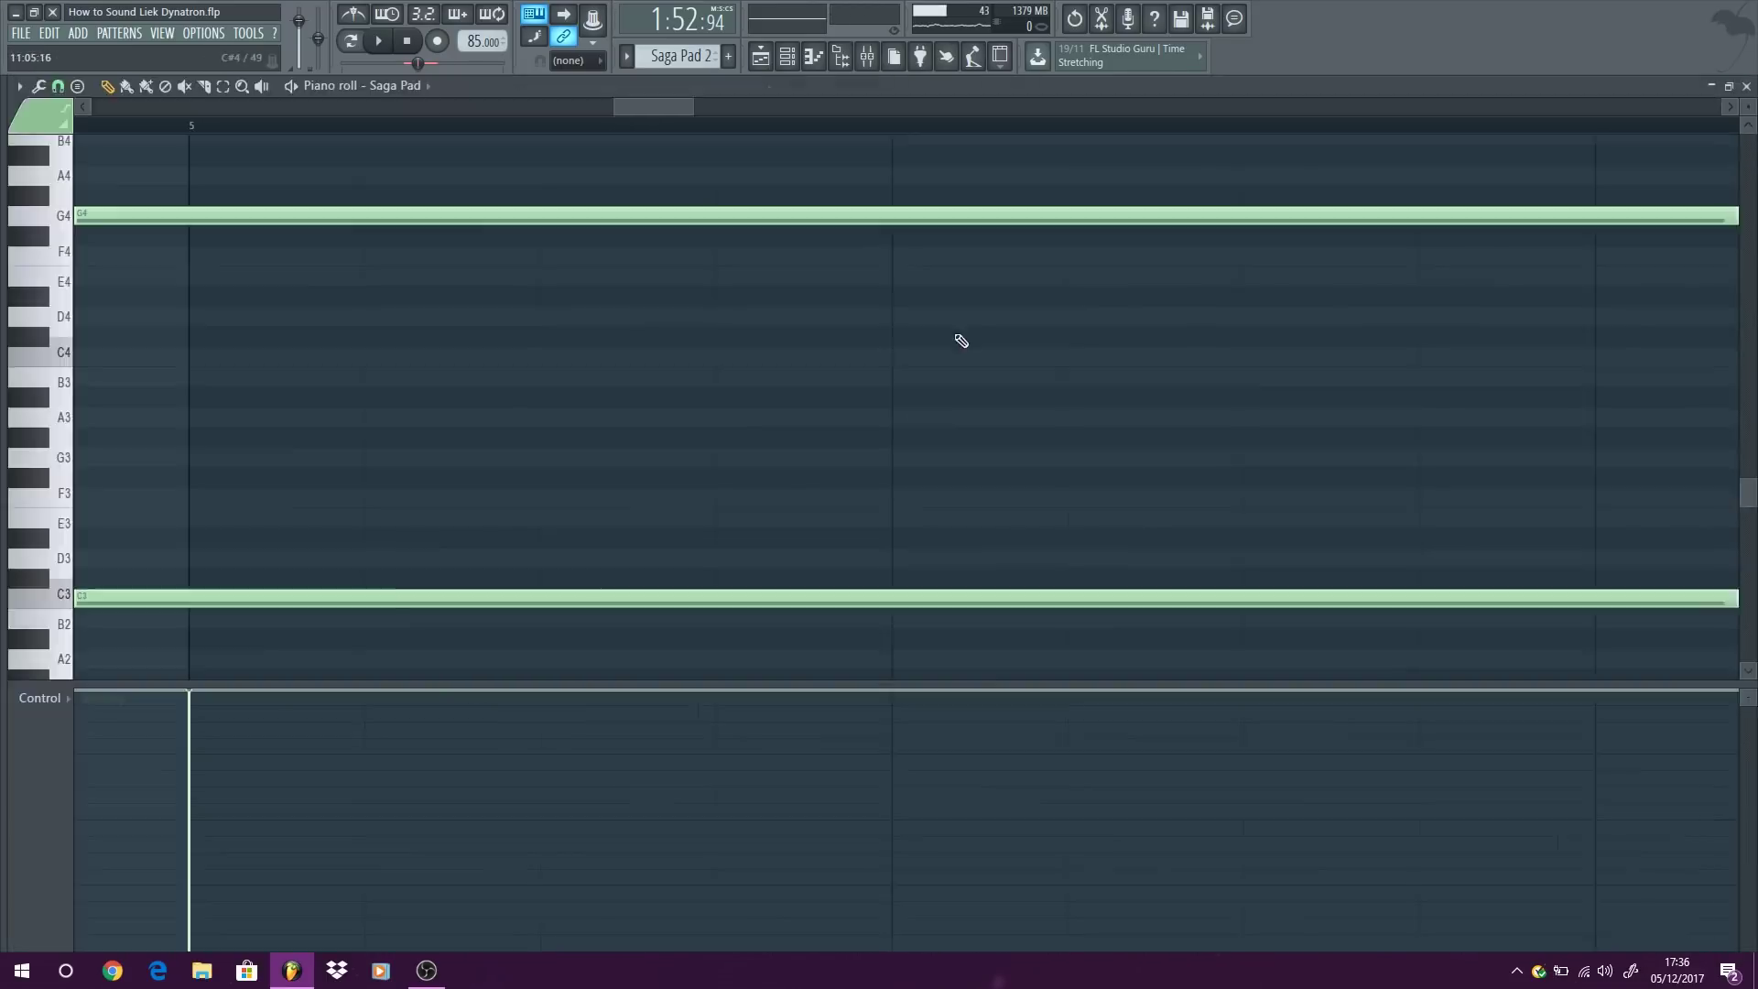
left_click(378, 40)
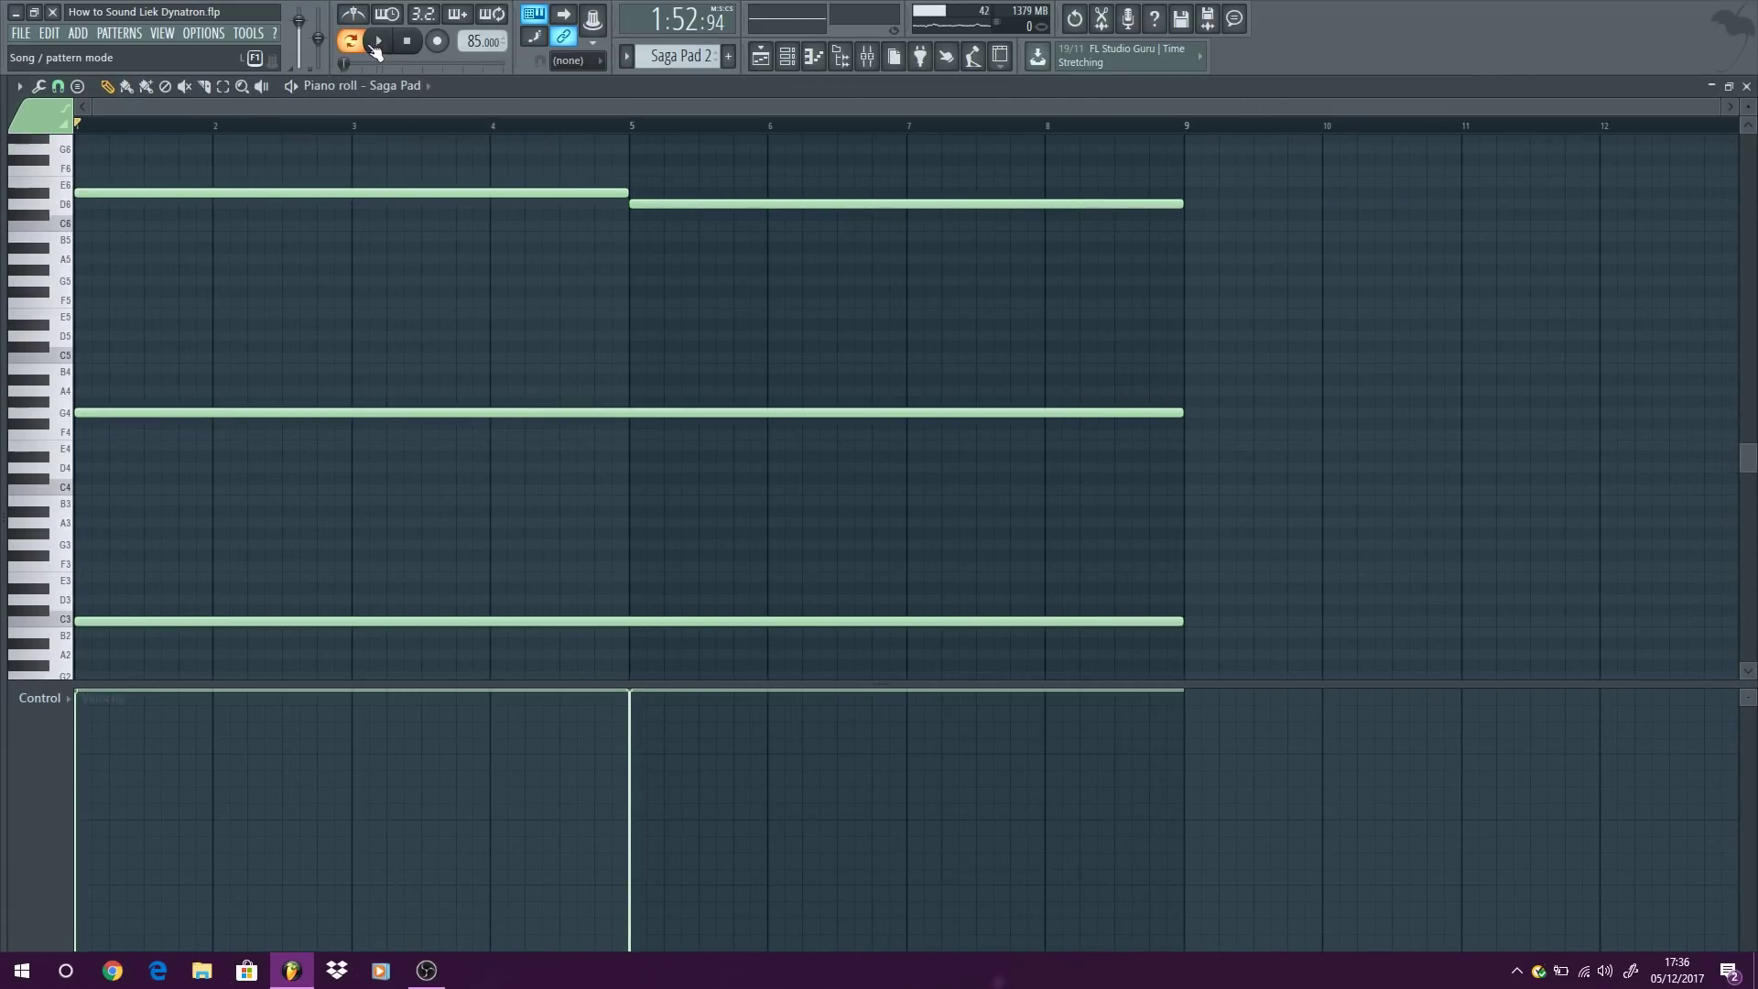
left_click(641, 128)
key("space")
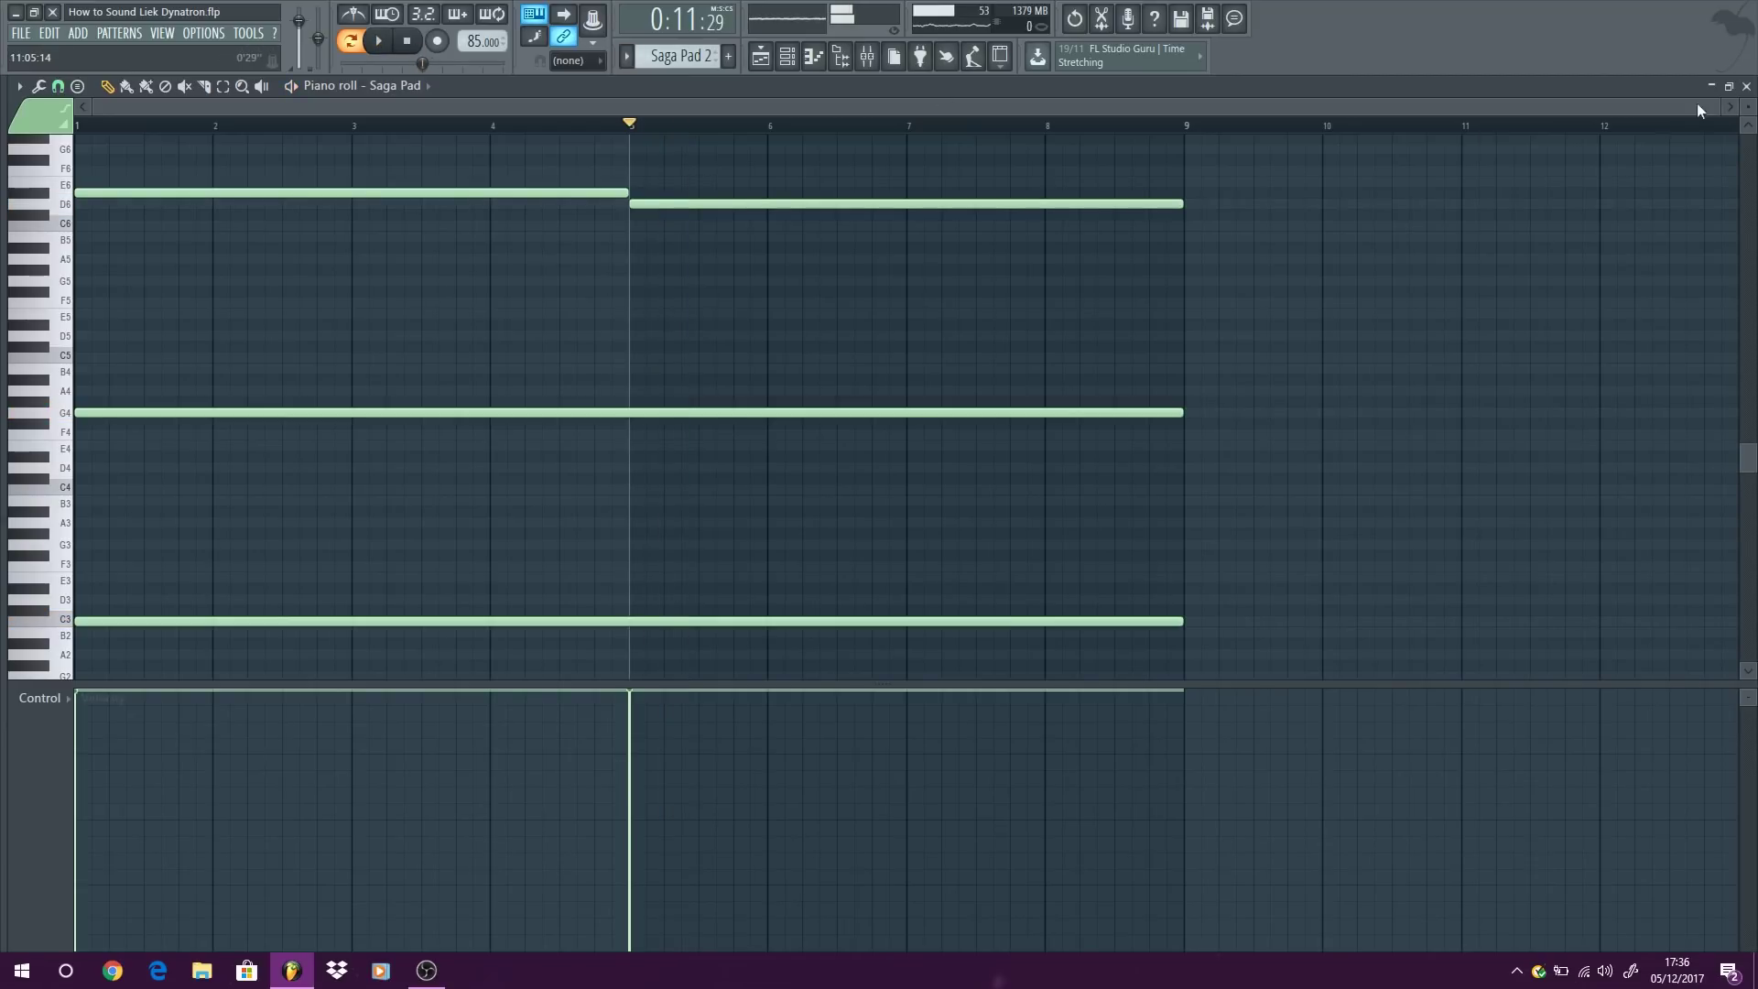
left_click(1747, 86)
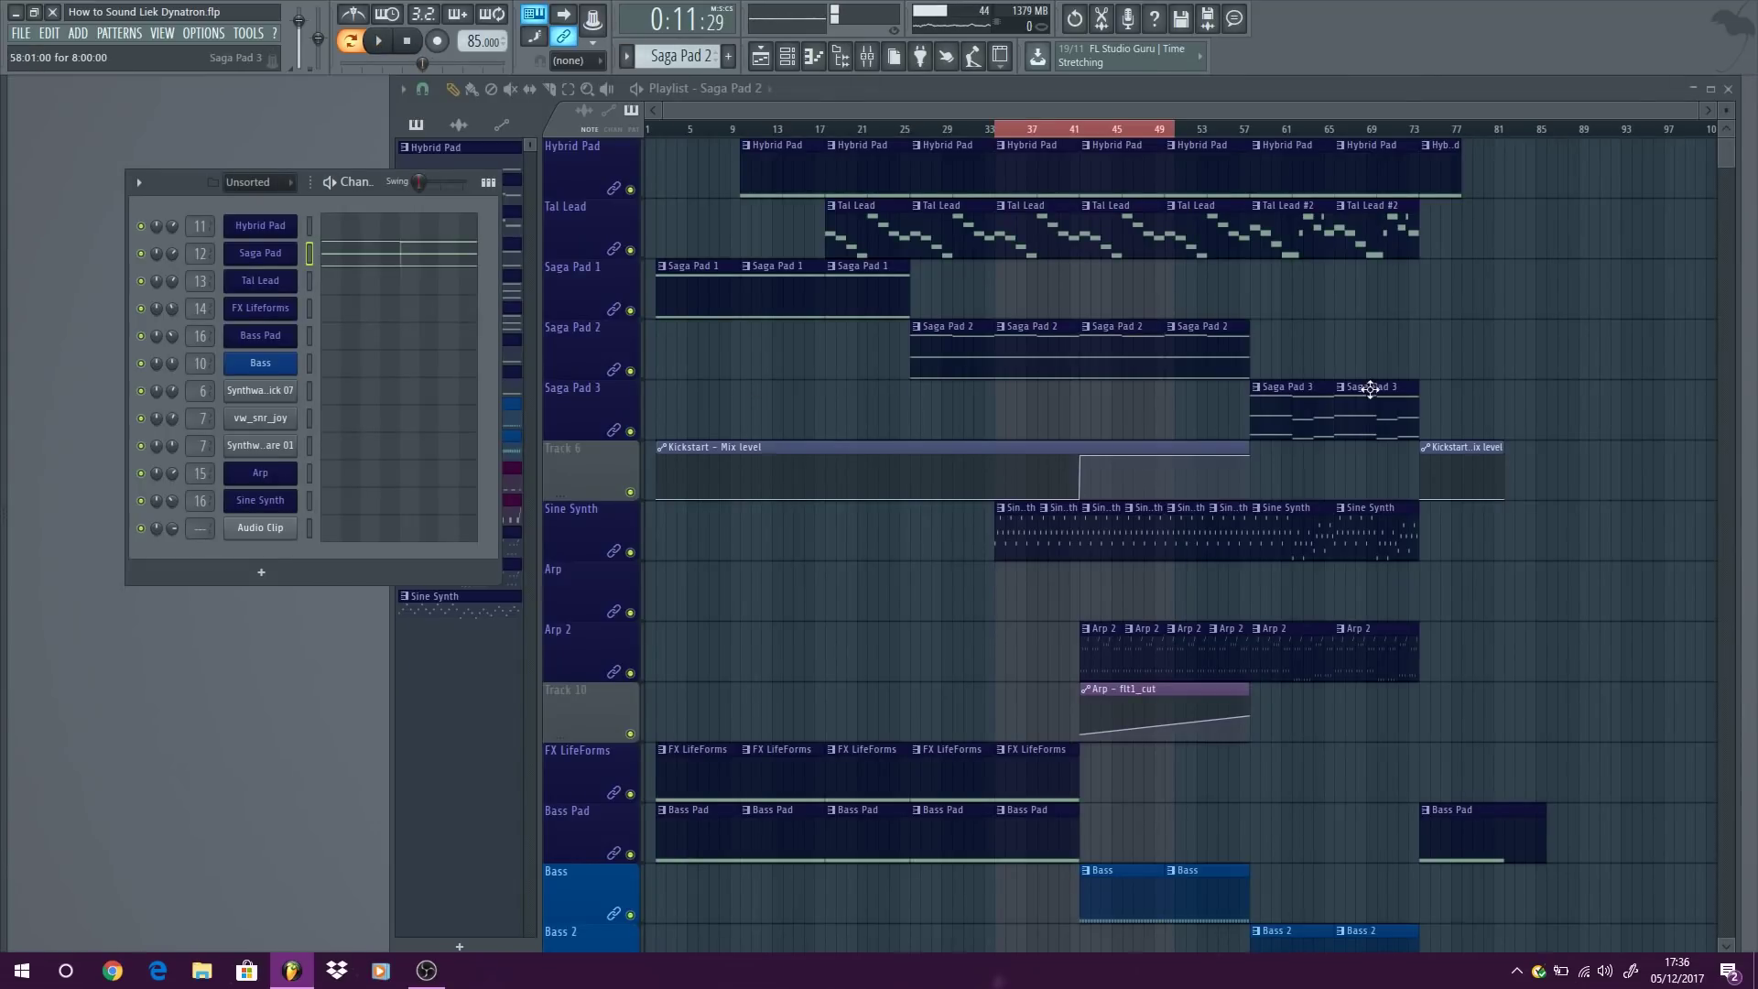
Examine and audition the Saga Pad 3 notes in the piano roll, and close it.
double_click(1300, 401)
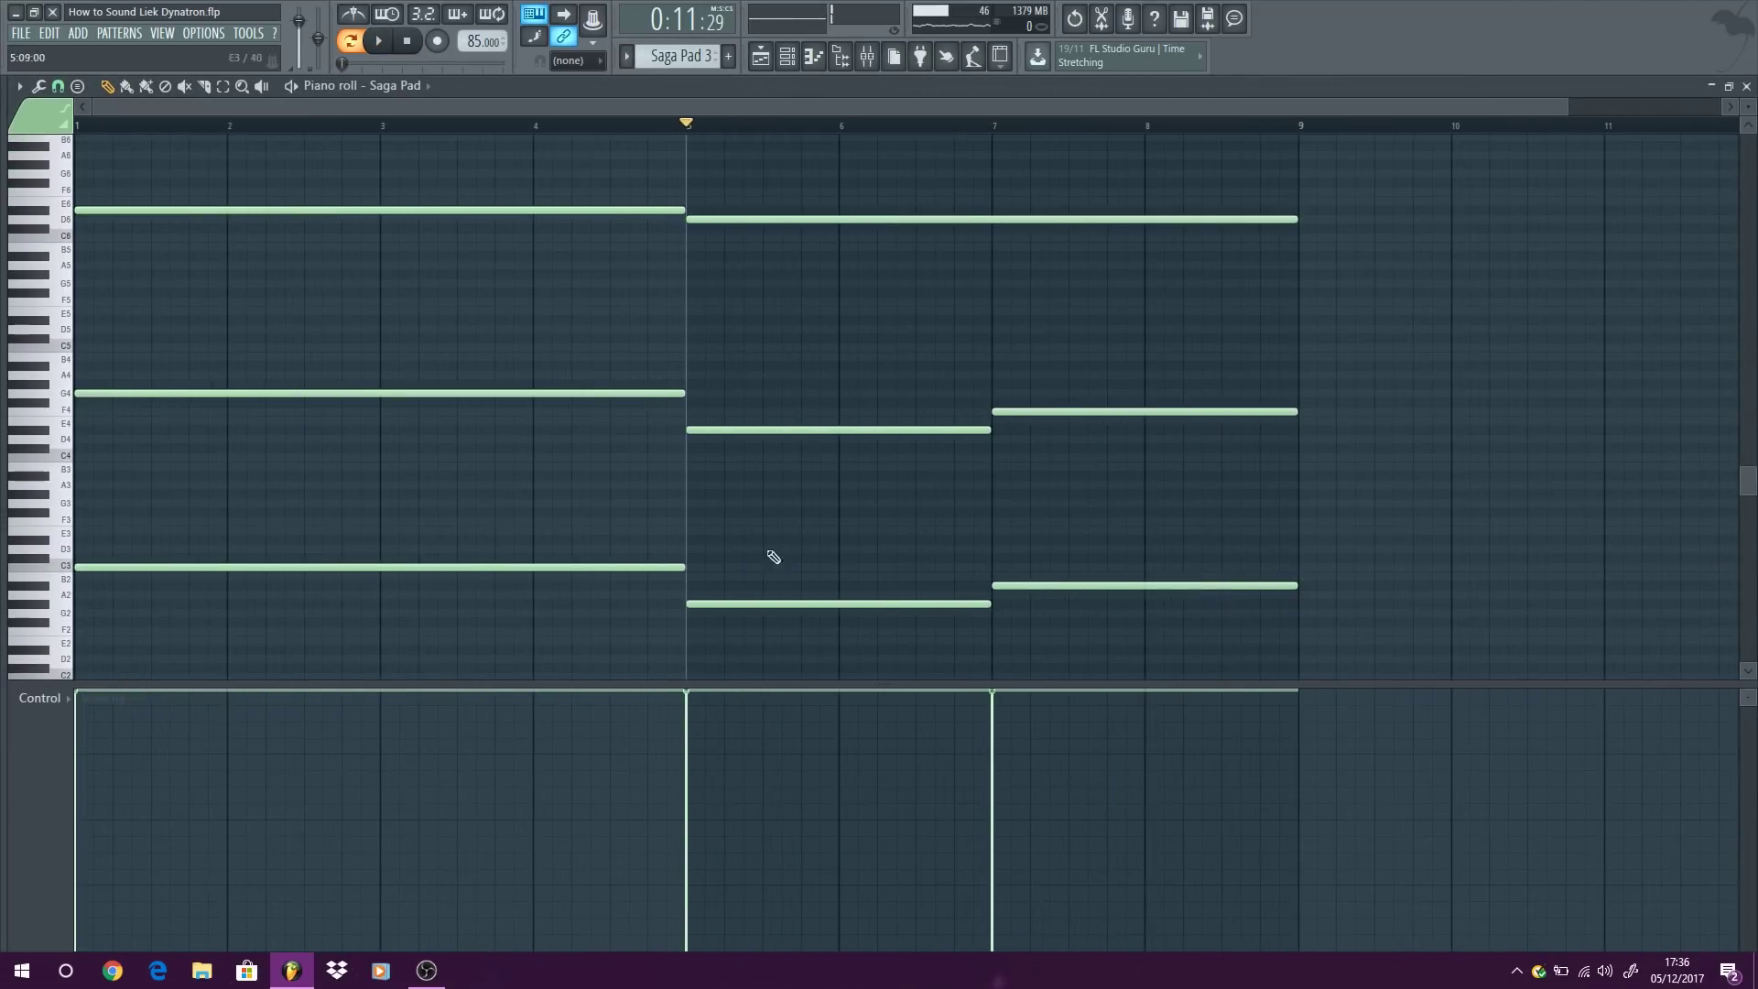
left_click(389, 53)
left_click(1748, 86)
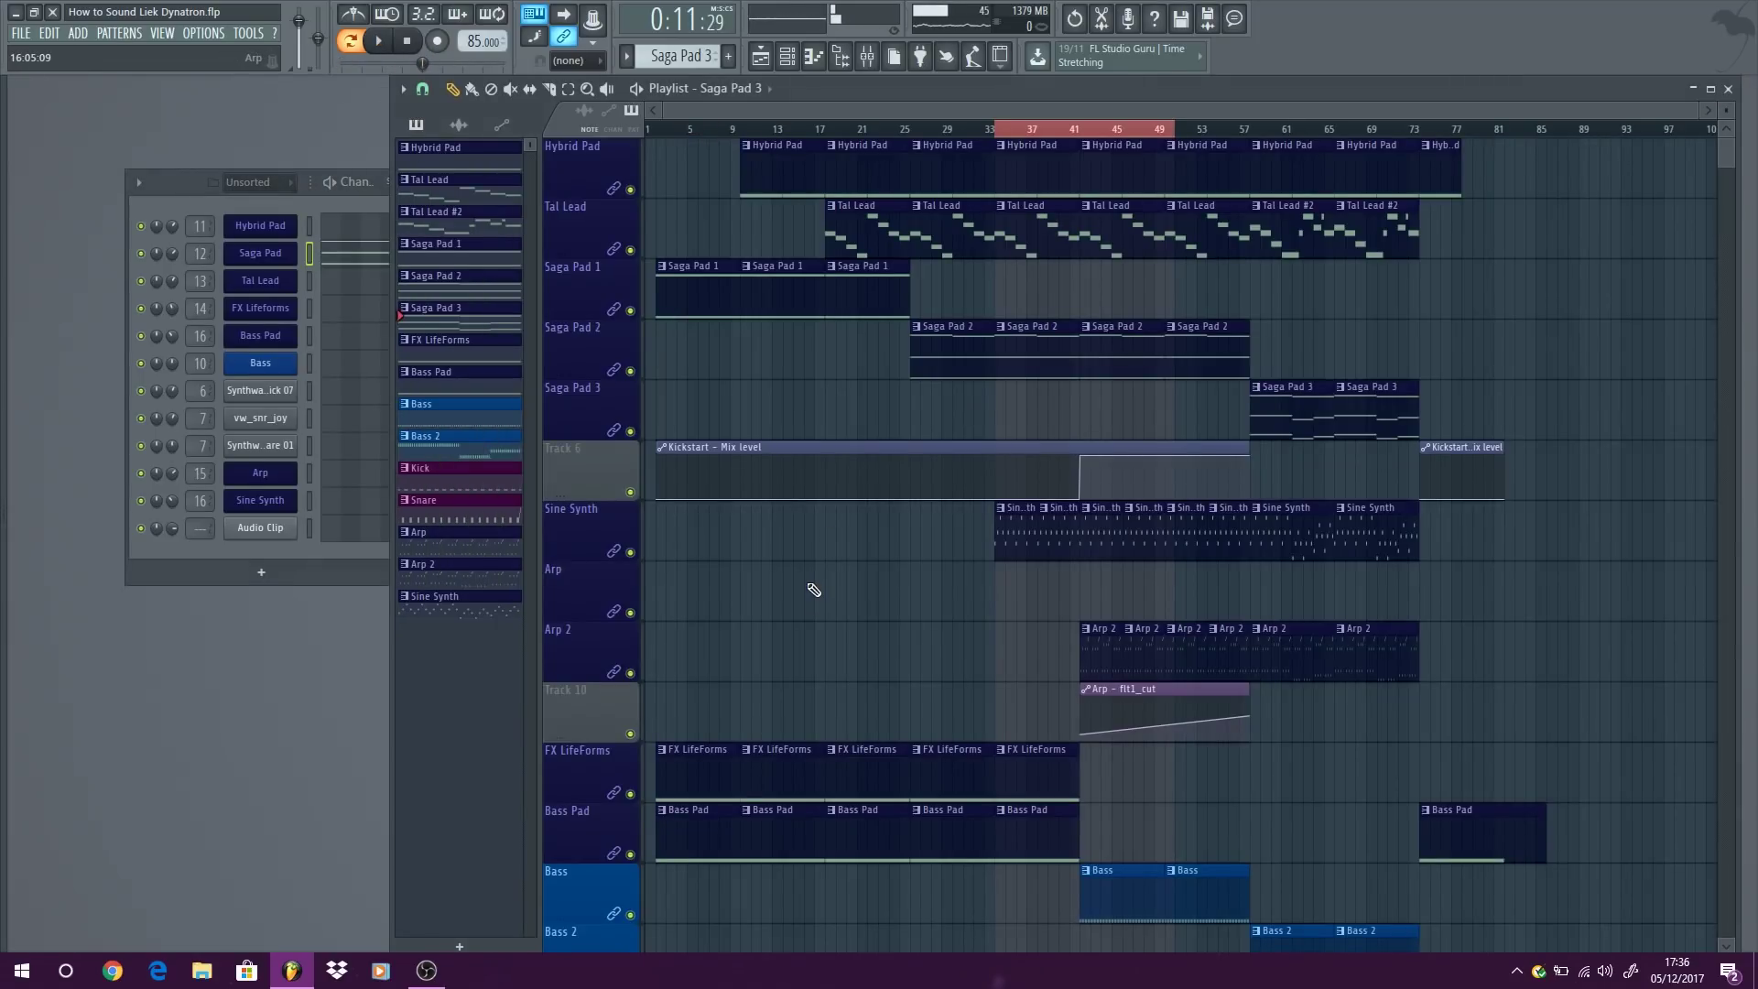
Isolate the Sine Synth track, and open its Sylenth1 instrument while its pattern plays.
right_click(630, 553)
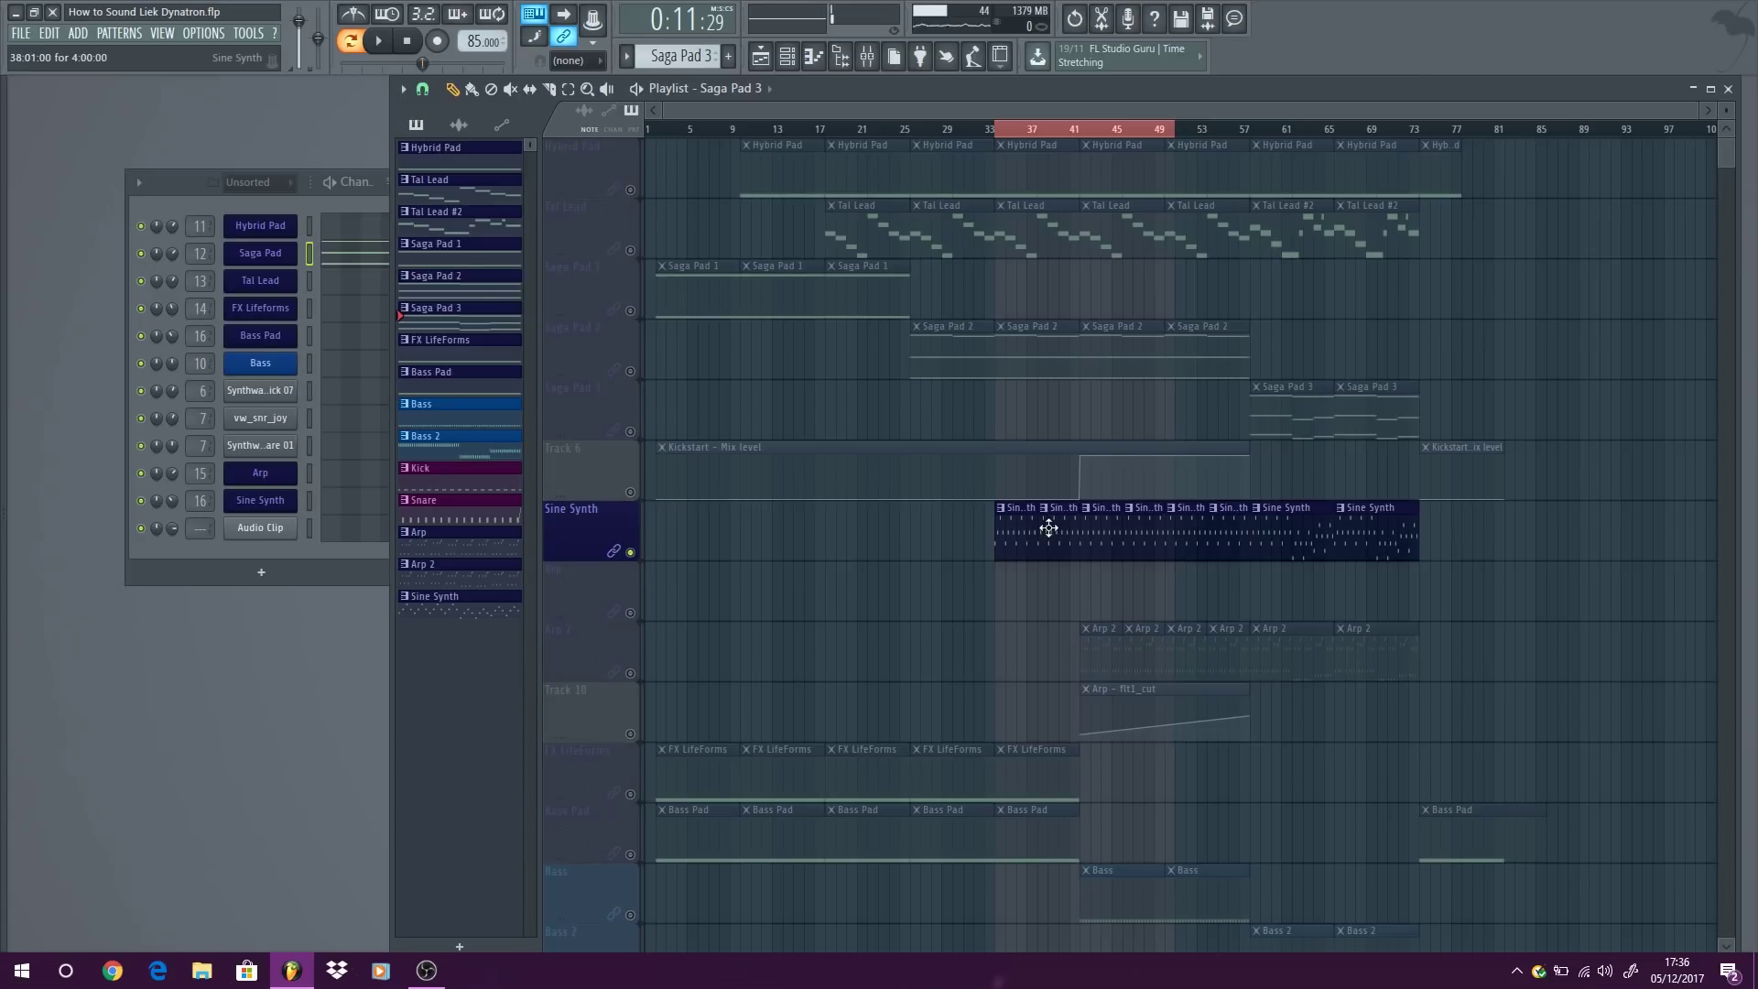
left_click(381, 42)
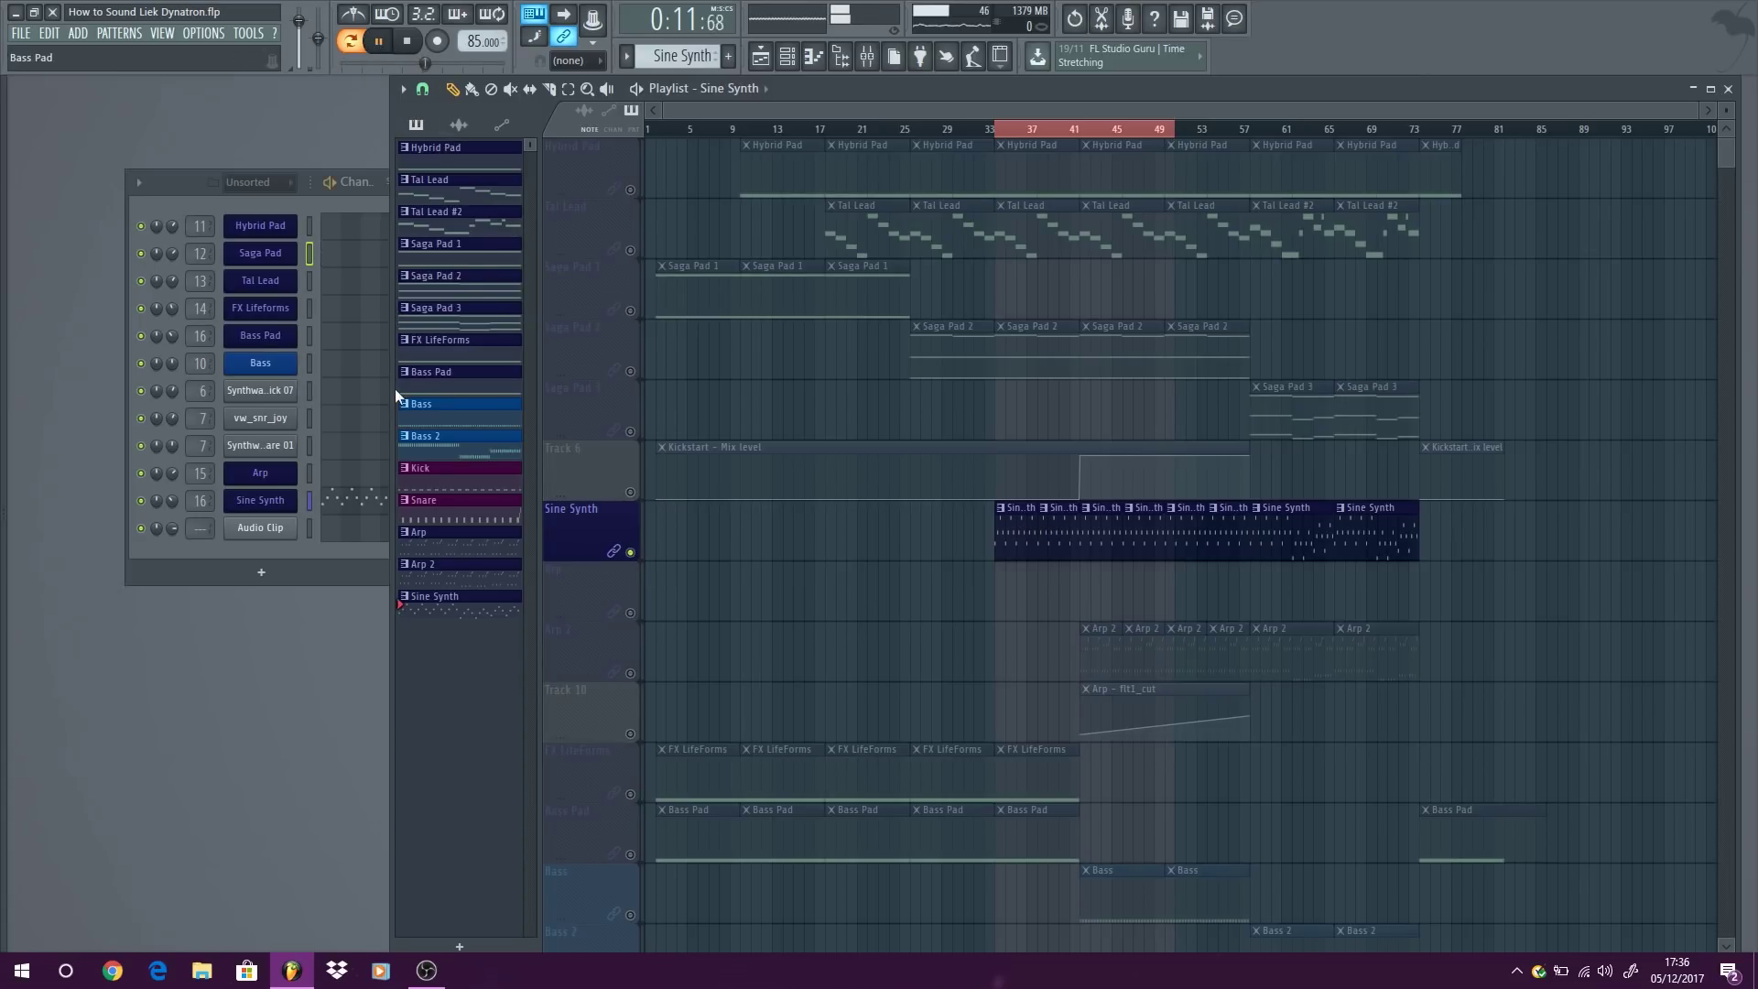
left_click(265, 505)
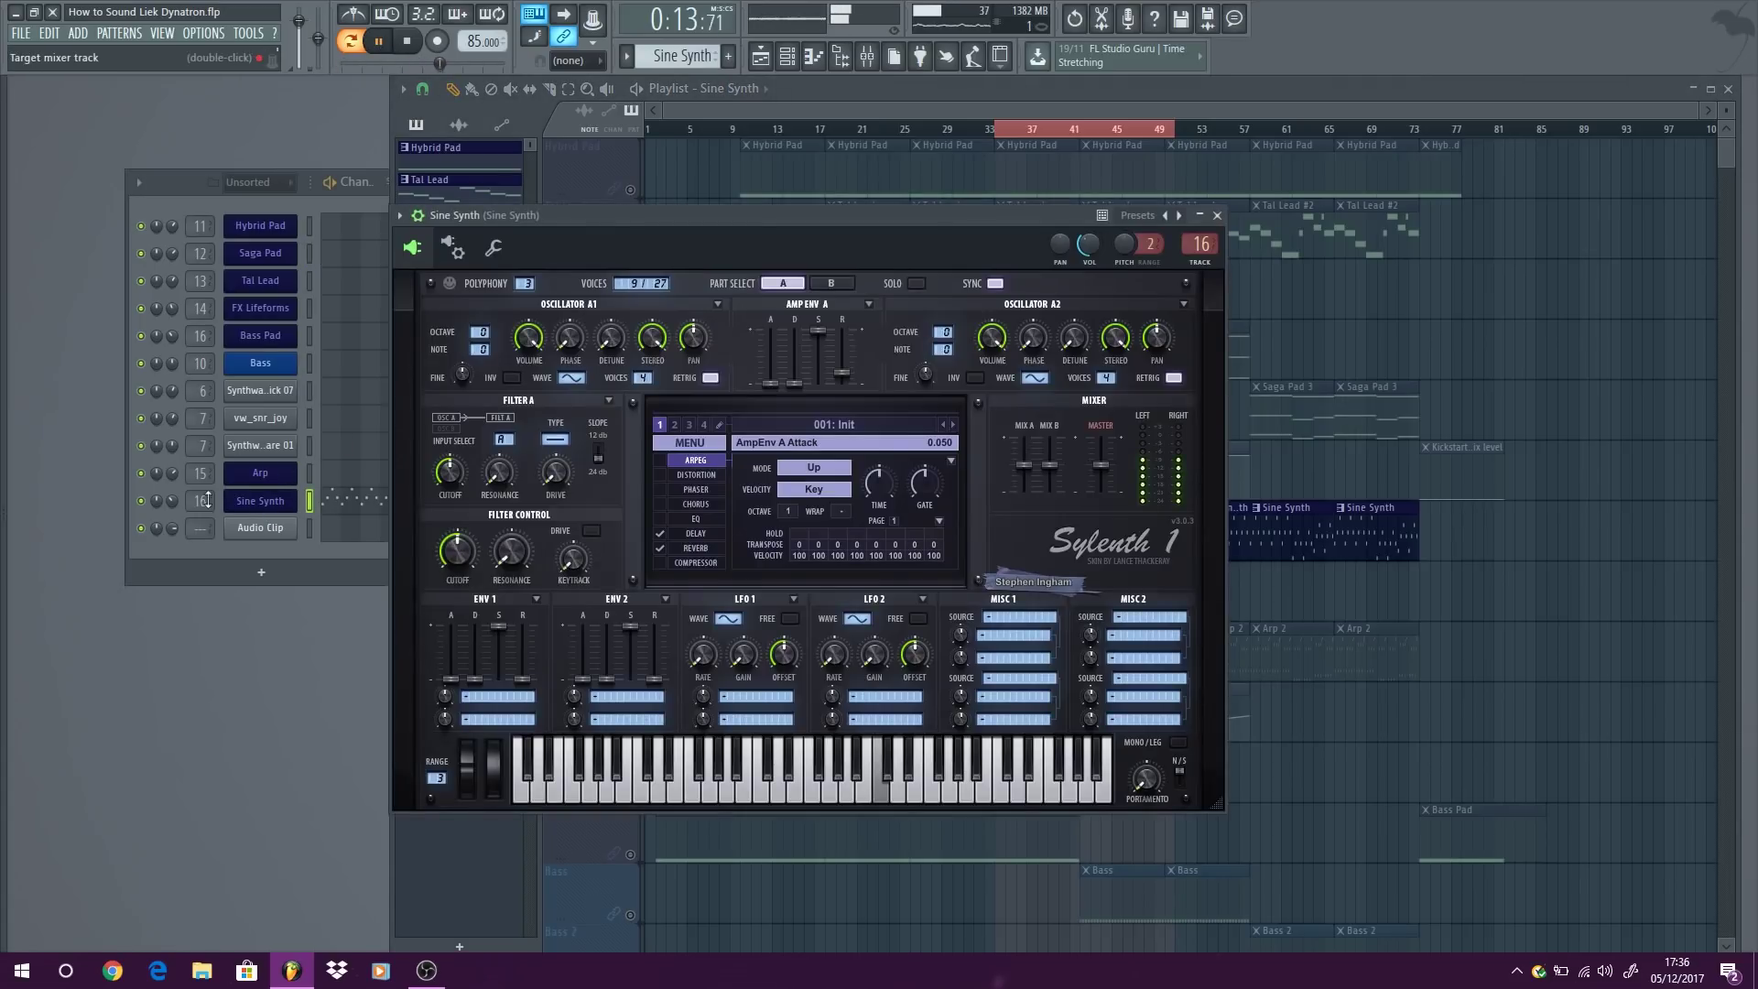
Examine the FabFilter Pro-Q 2 and Fruity Compressor on the Sine Synth mixer track, then close its windows and stop playback.
key("F9")
left_click(1124, 390)
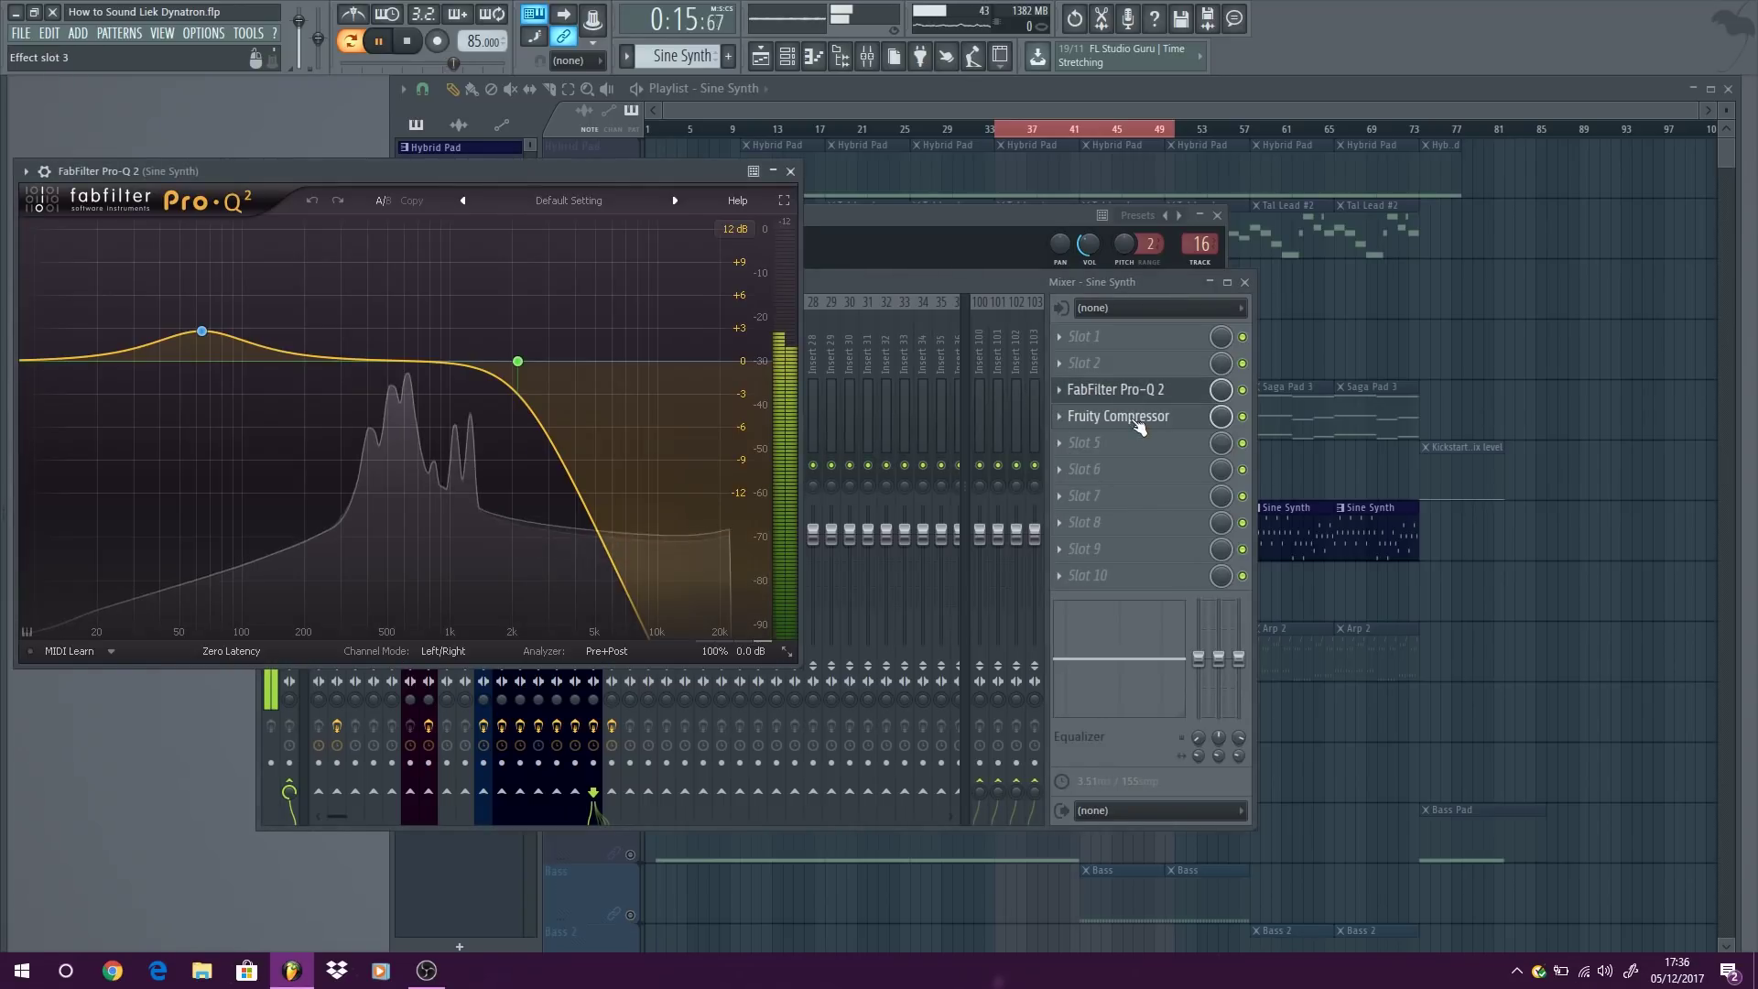
left_click(1139, 419)
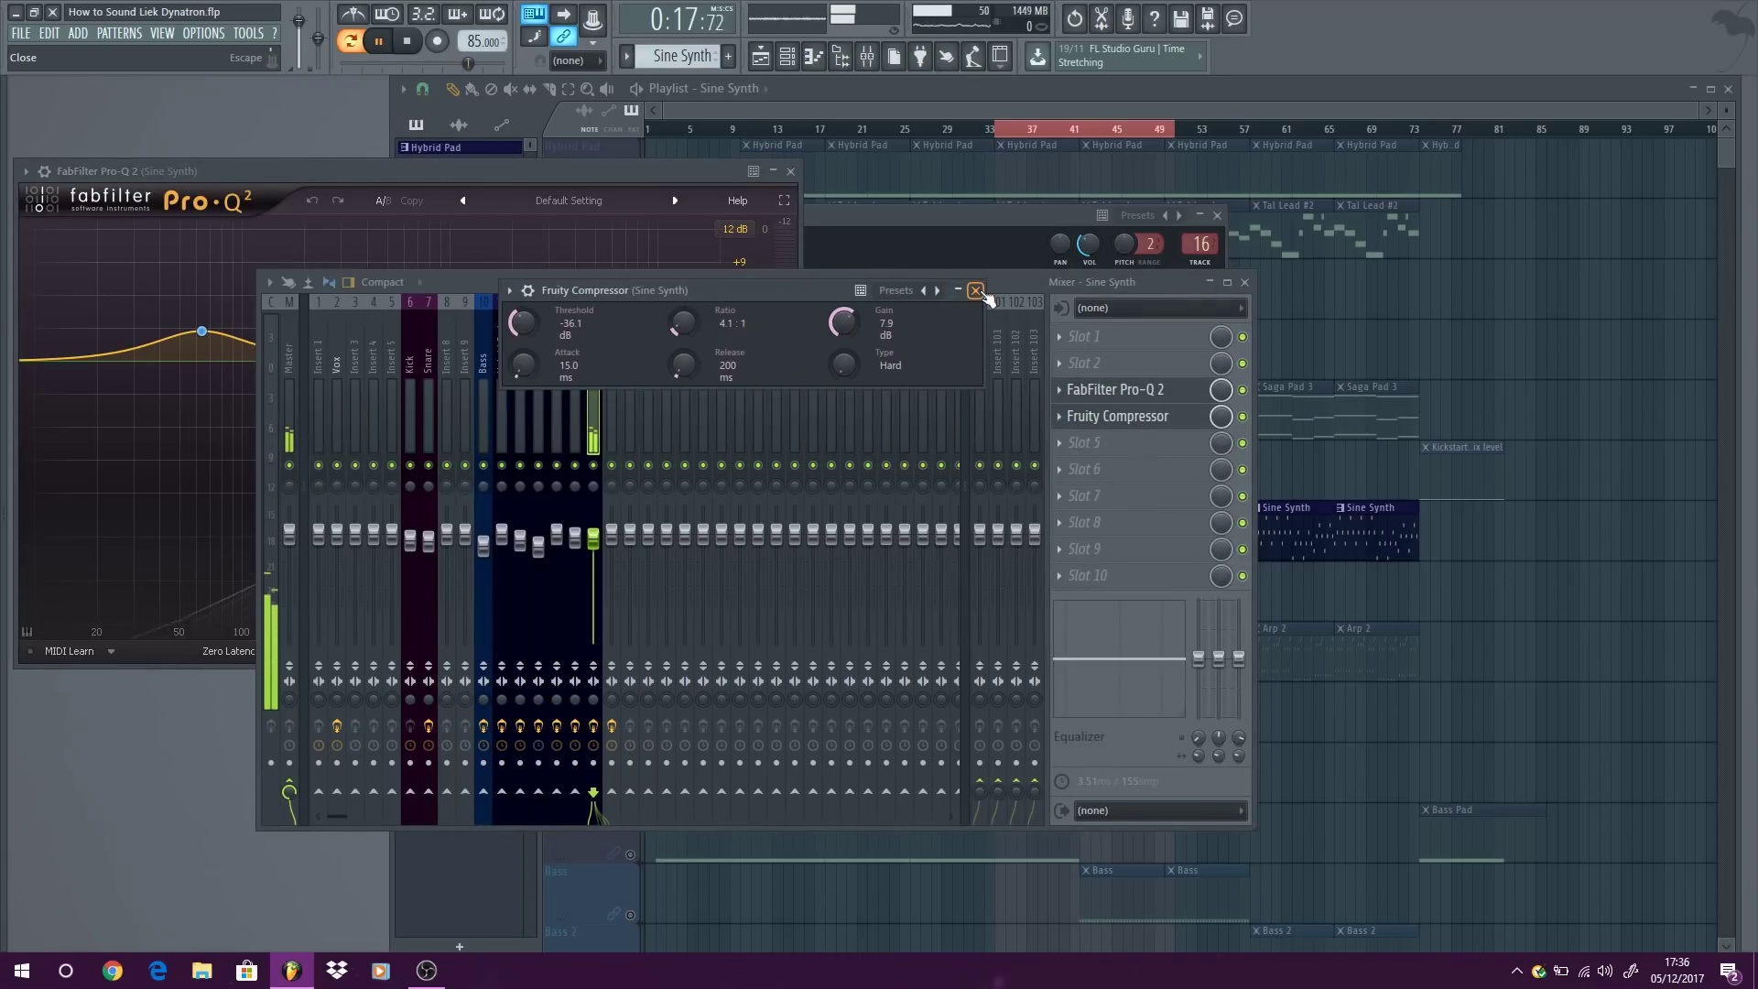
left_click(976, 290)
left_click(790, 171)
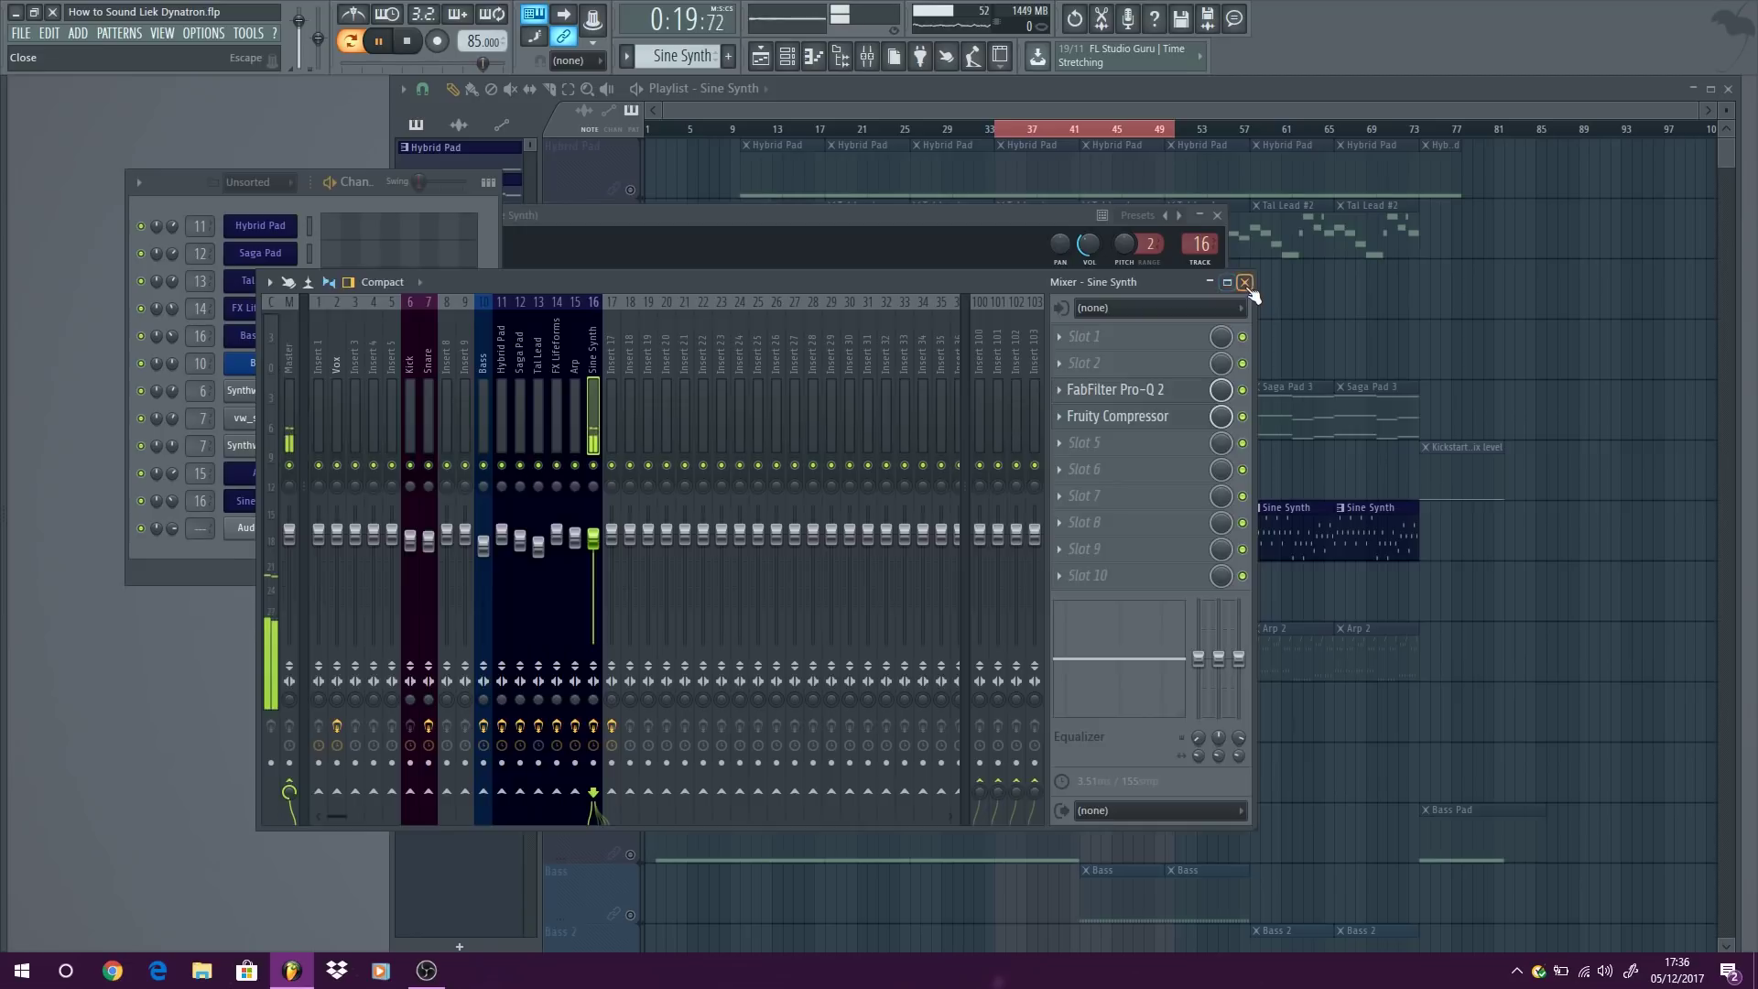
left_click(1244, 282)
left_click(1218, 216)
key("space")
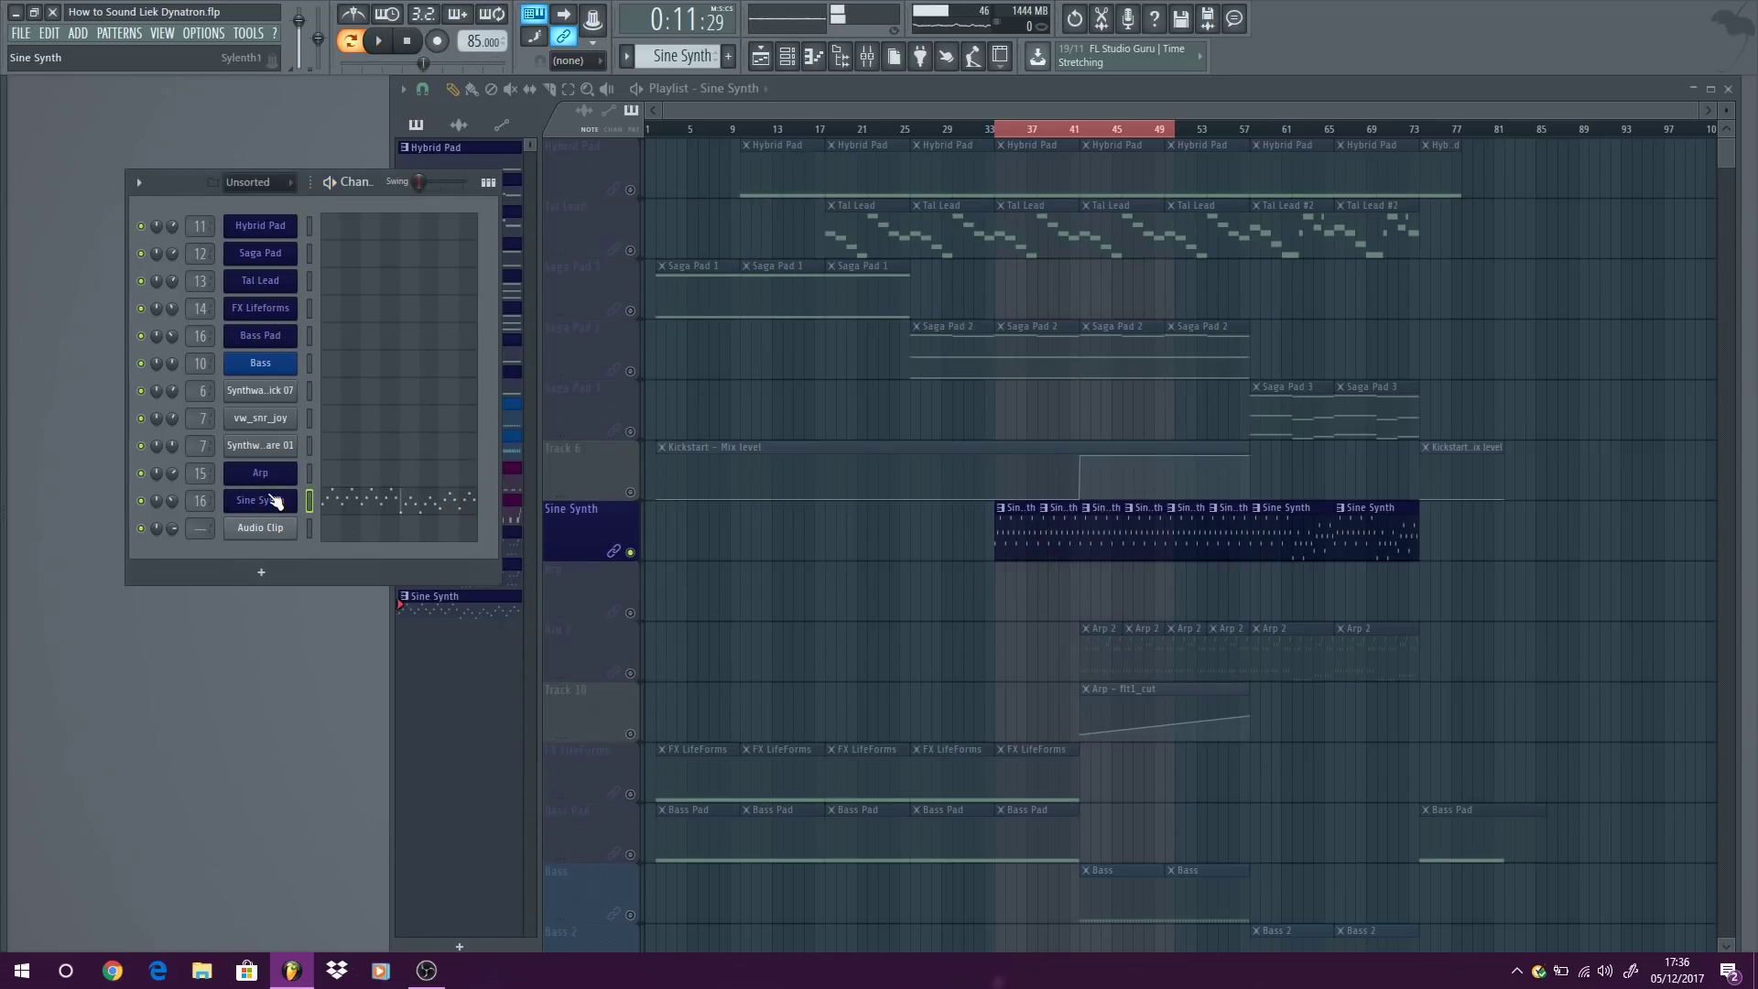
Examine the Sylenth1 settings of the Sine Synth, audition its pattern briefly, and close the instrument.
left_click(265, 501)
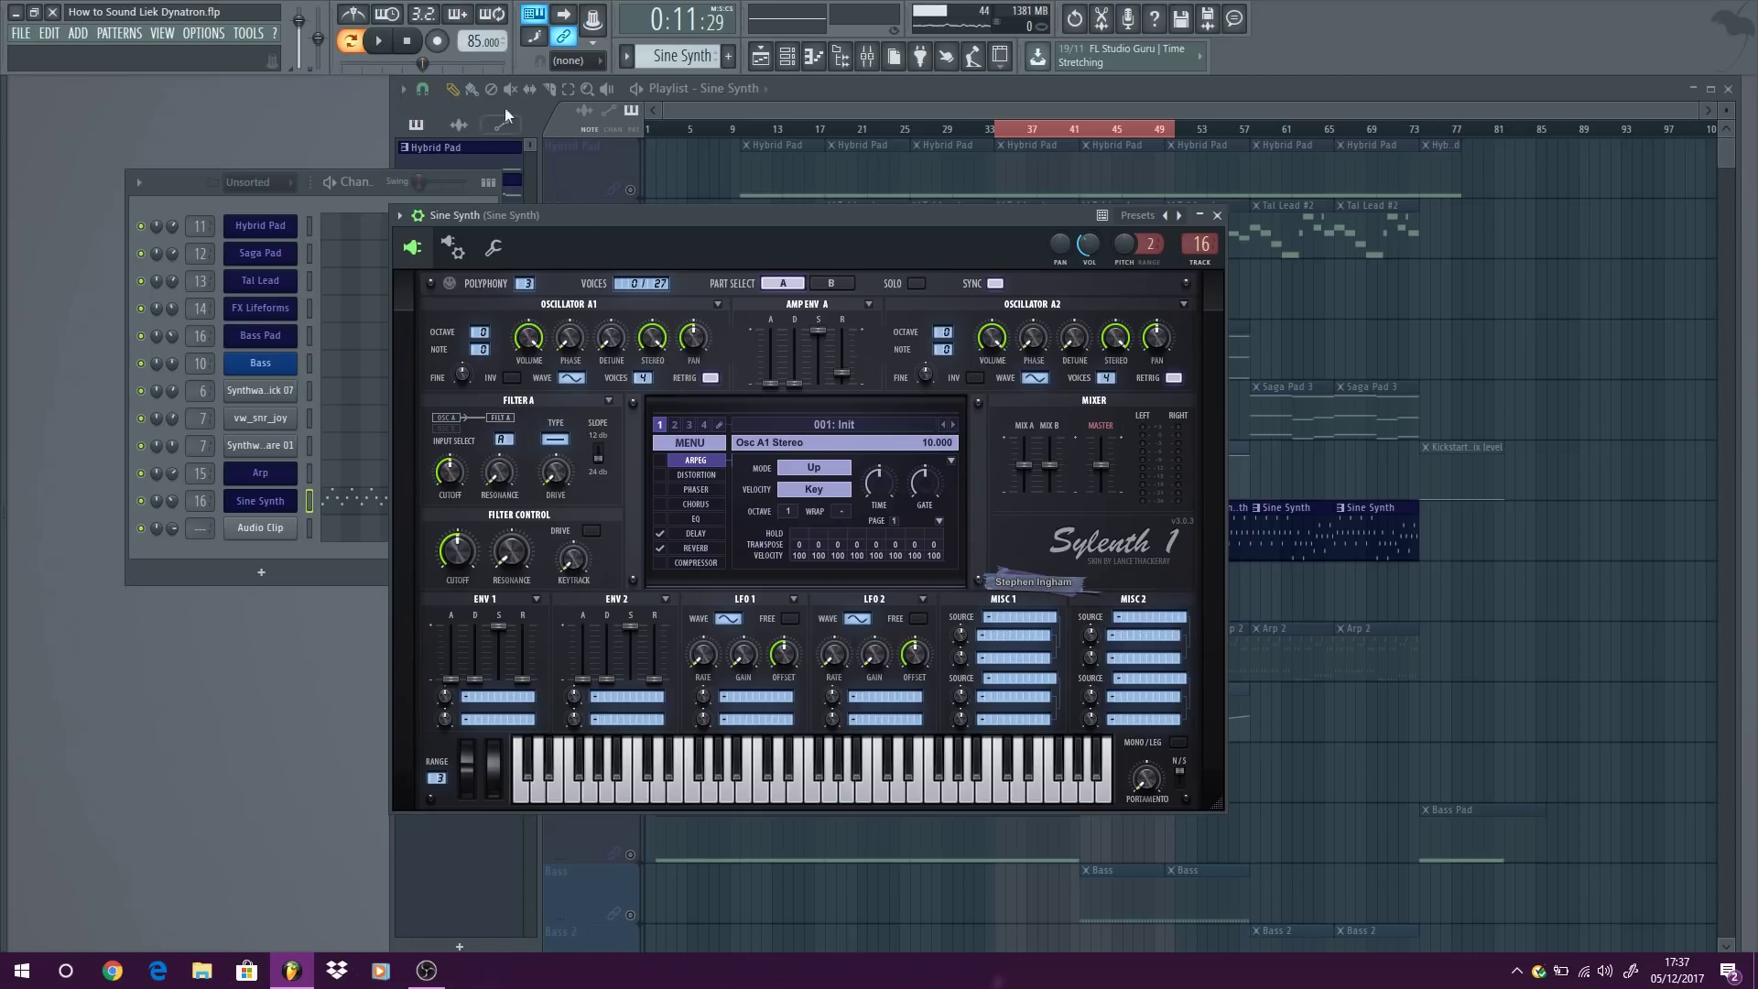
left_click(377, 46)
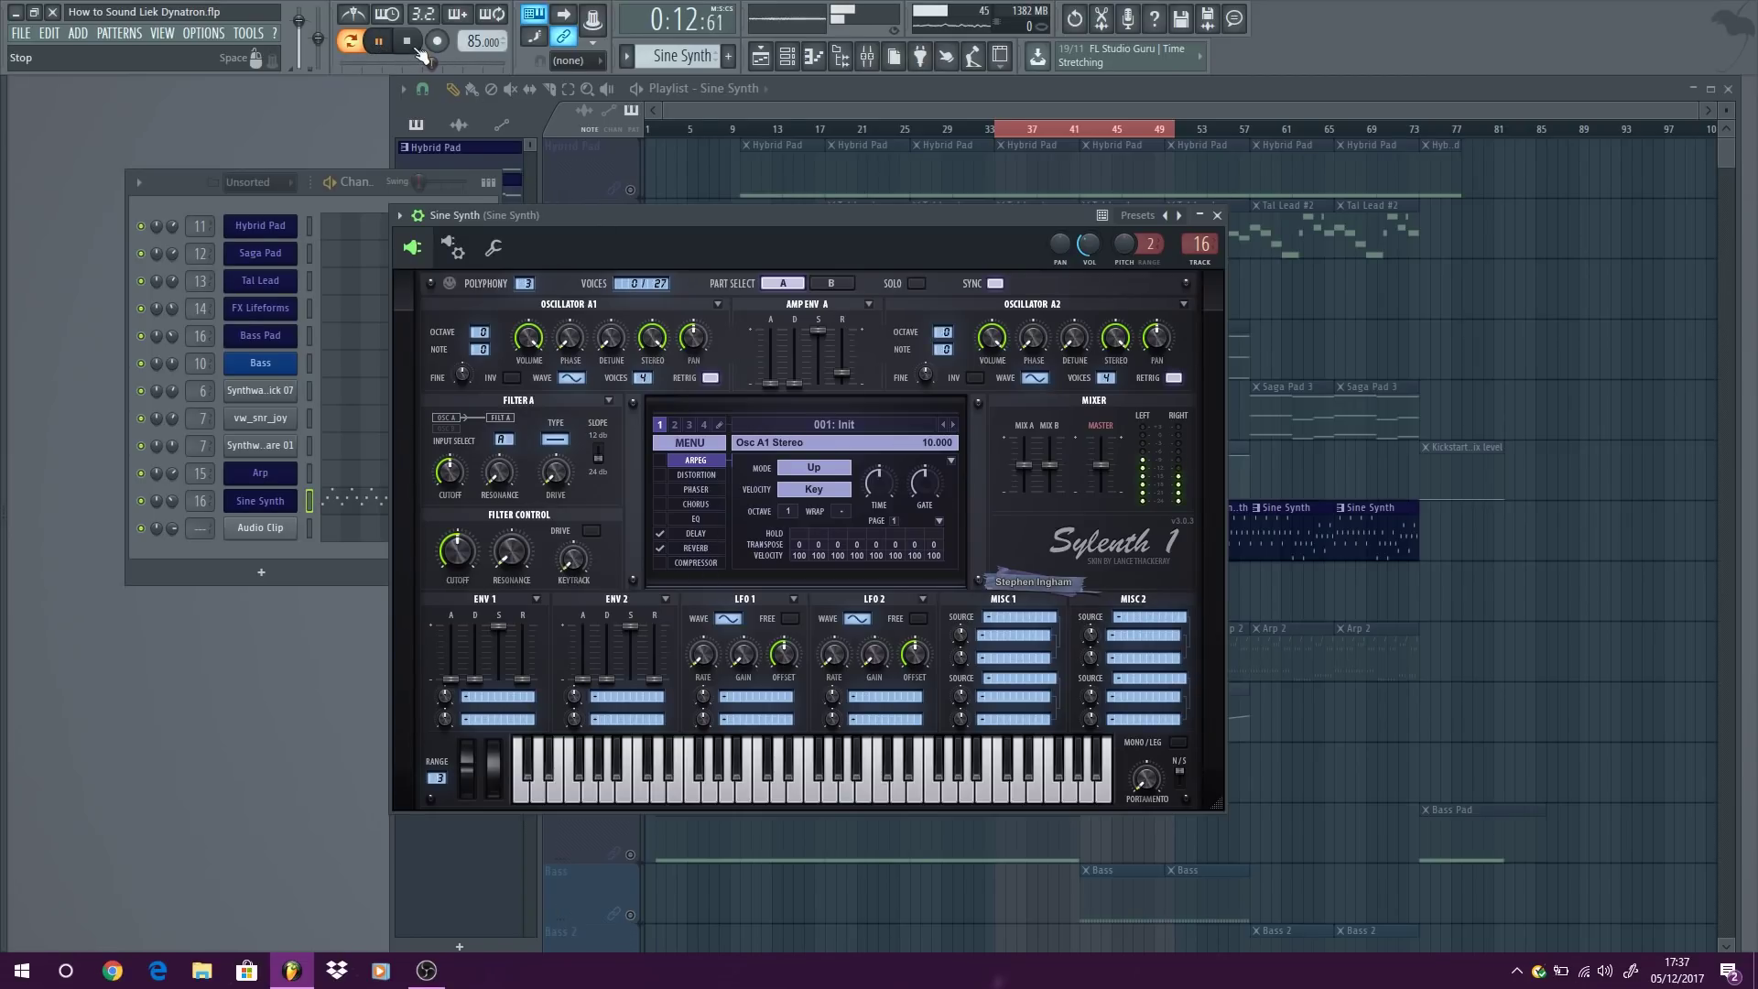
left_click(409, 43)
left_click(1217, 215)
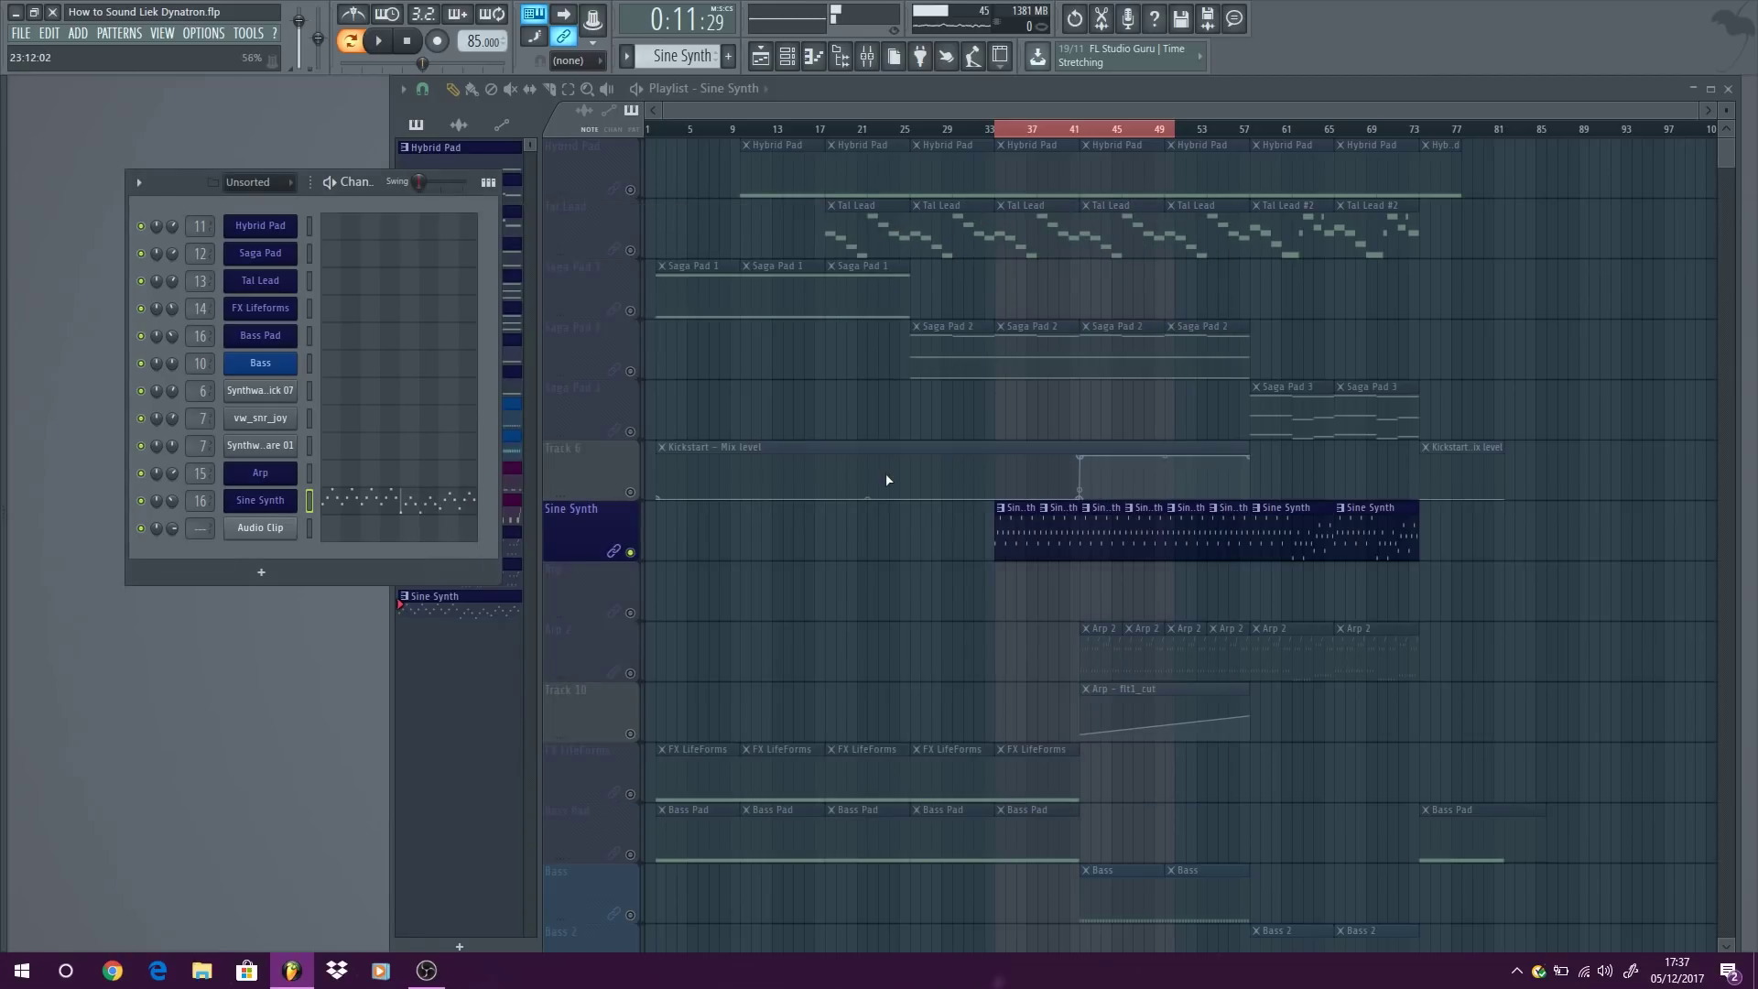
Isolate the FX LifeForms track in the playlist and select its pattern.
right_click(855, 628)
scroll(878, 603, "down", 1)
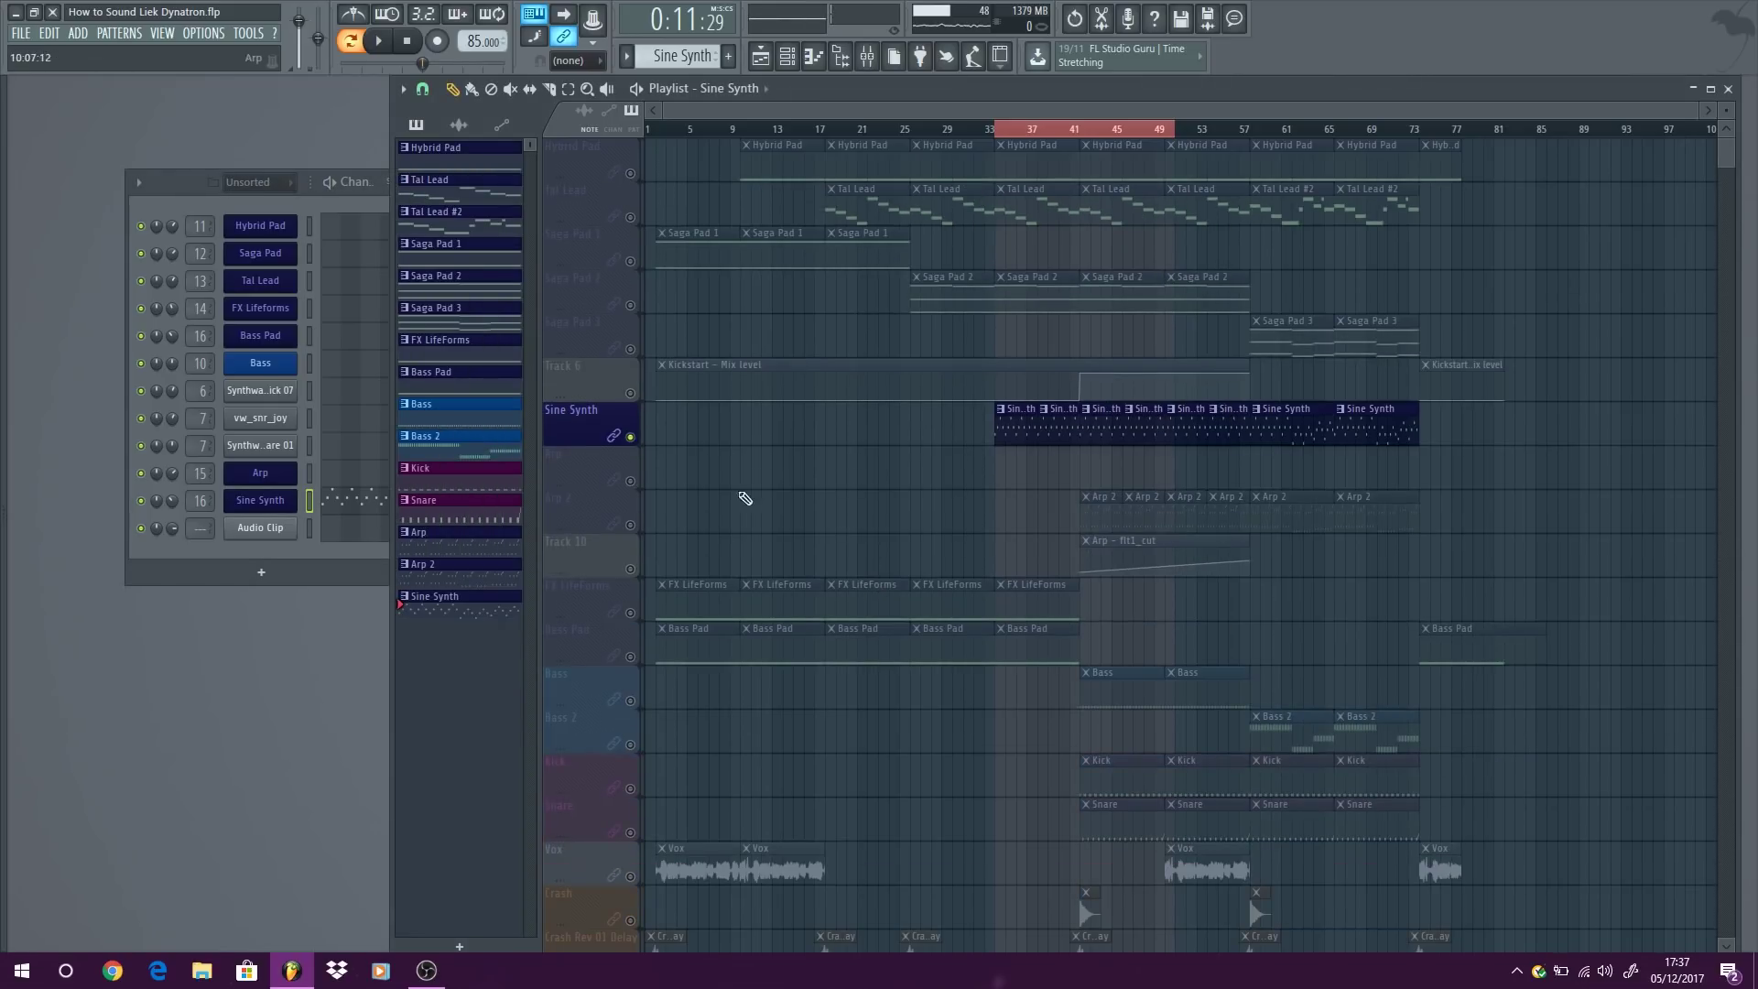
left_click(655, 615)
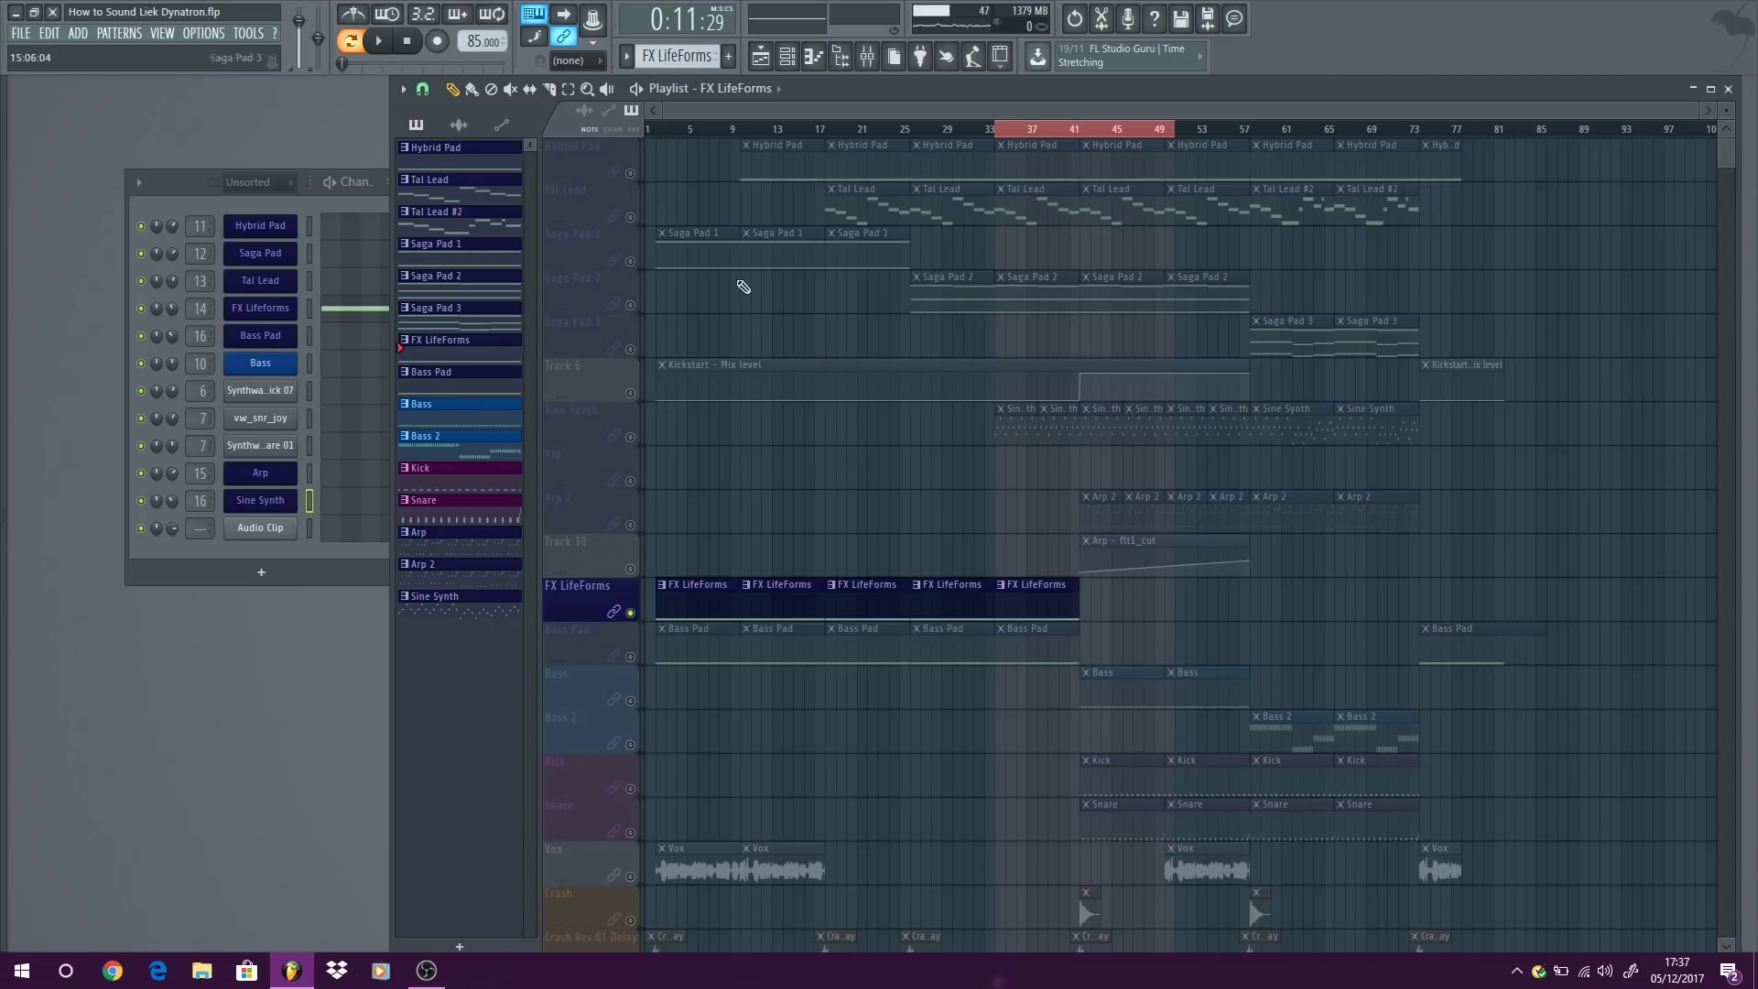
Play the FX LifeForms pattern, and examine the Nexus preset in the FX Lifeforms instrument.
key("space")
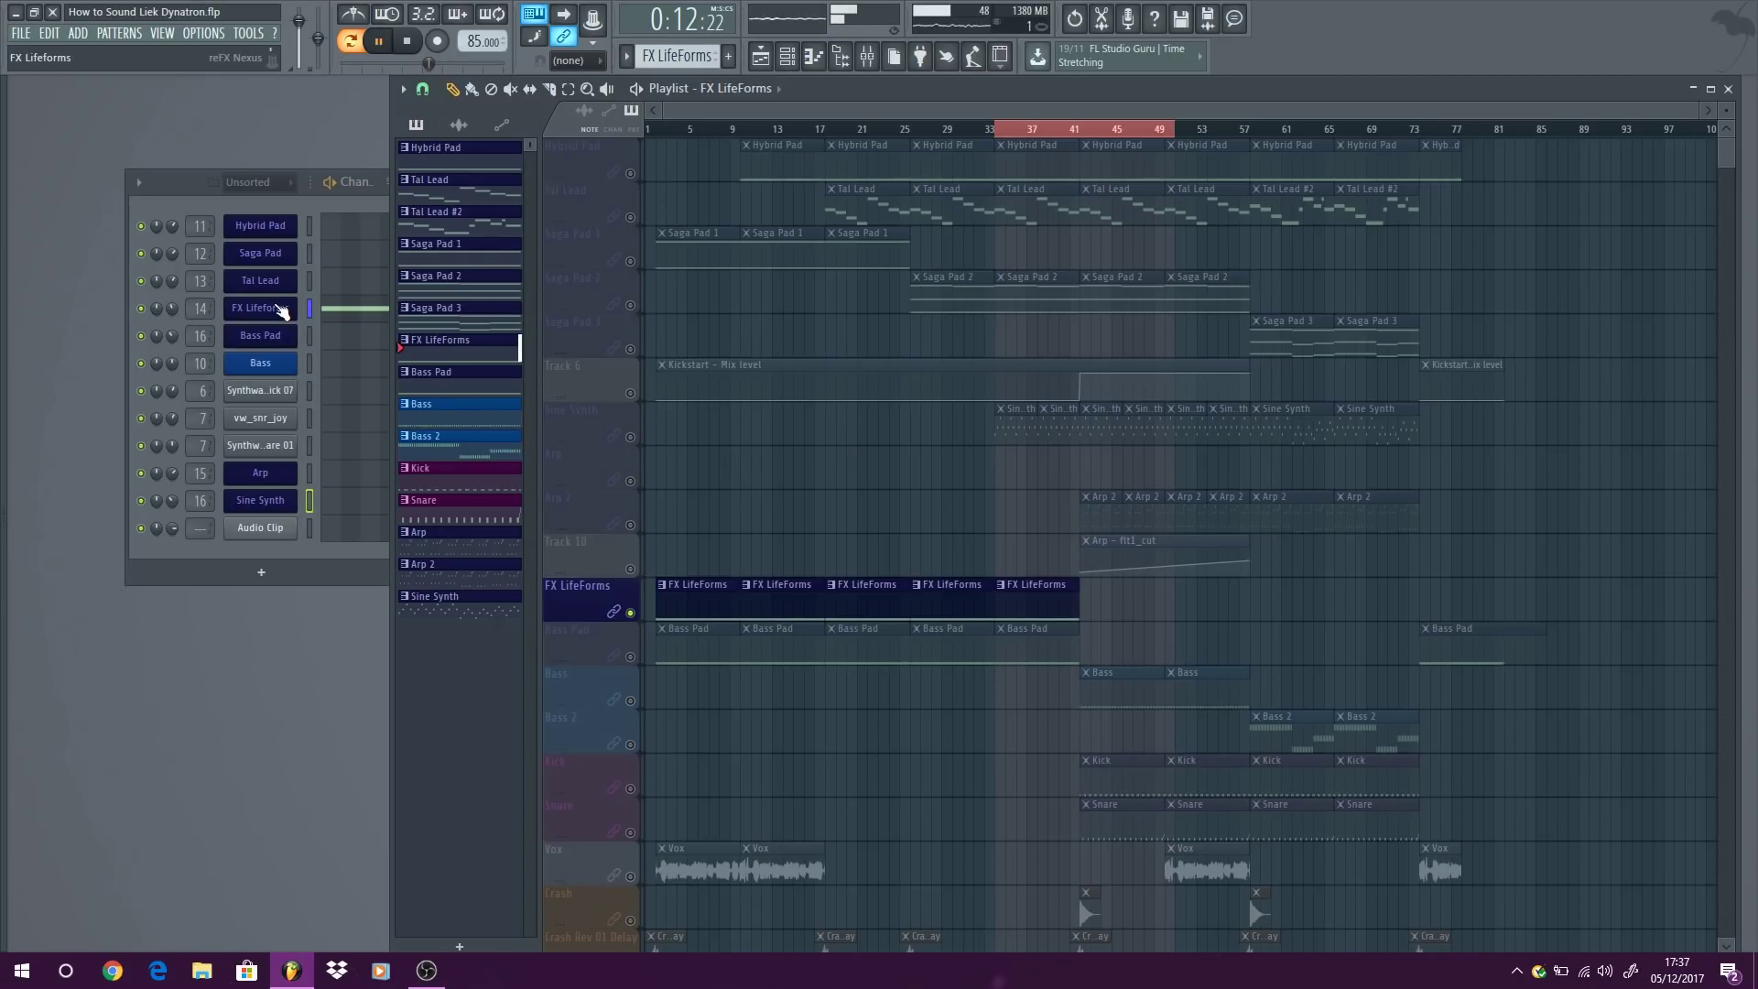
left_click(281, 311)
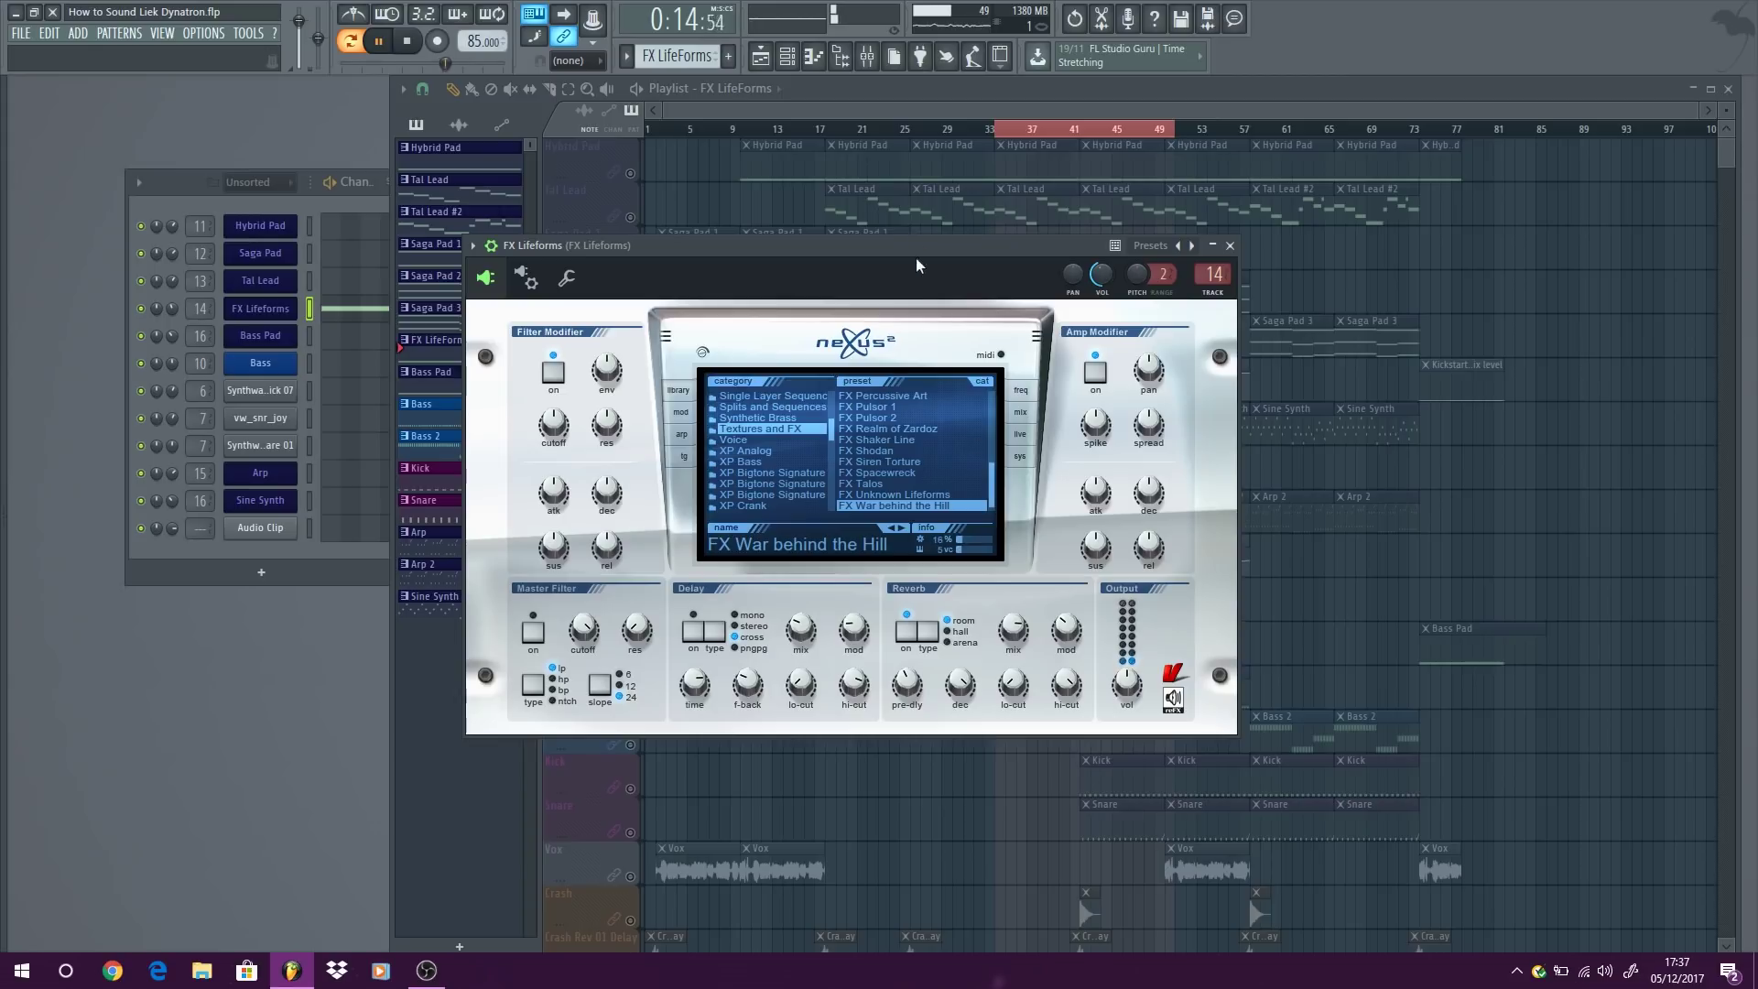
left_click(1230, 245)
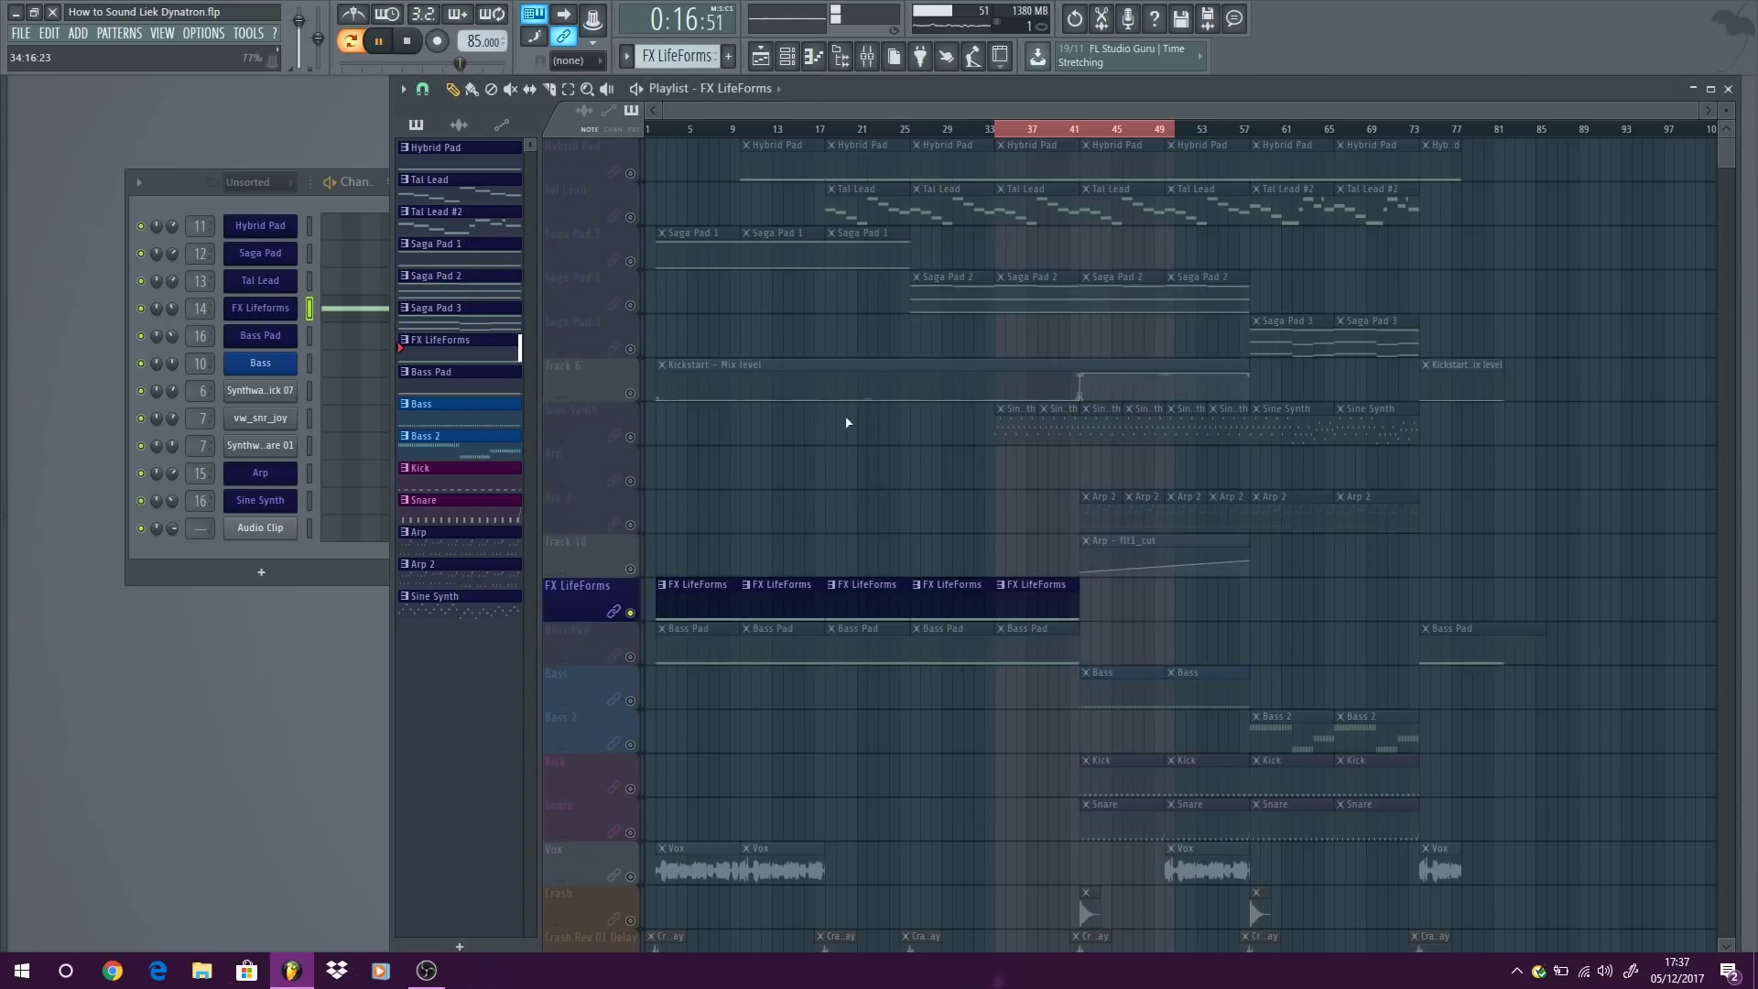
Examine the FabFilter Pro-Q 2 curve on the FX Lifeforms mixer track, close the mixer and stop playback.
left_click(199, 309)
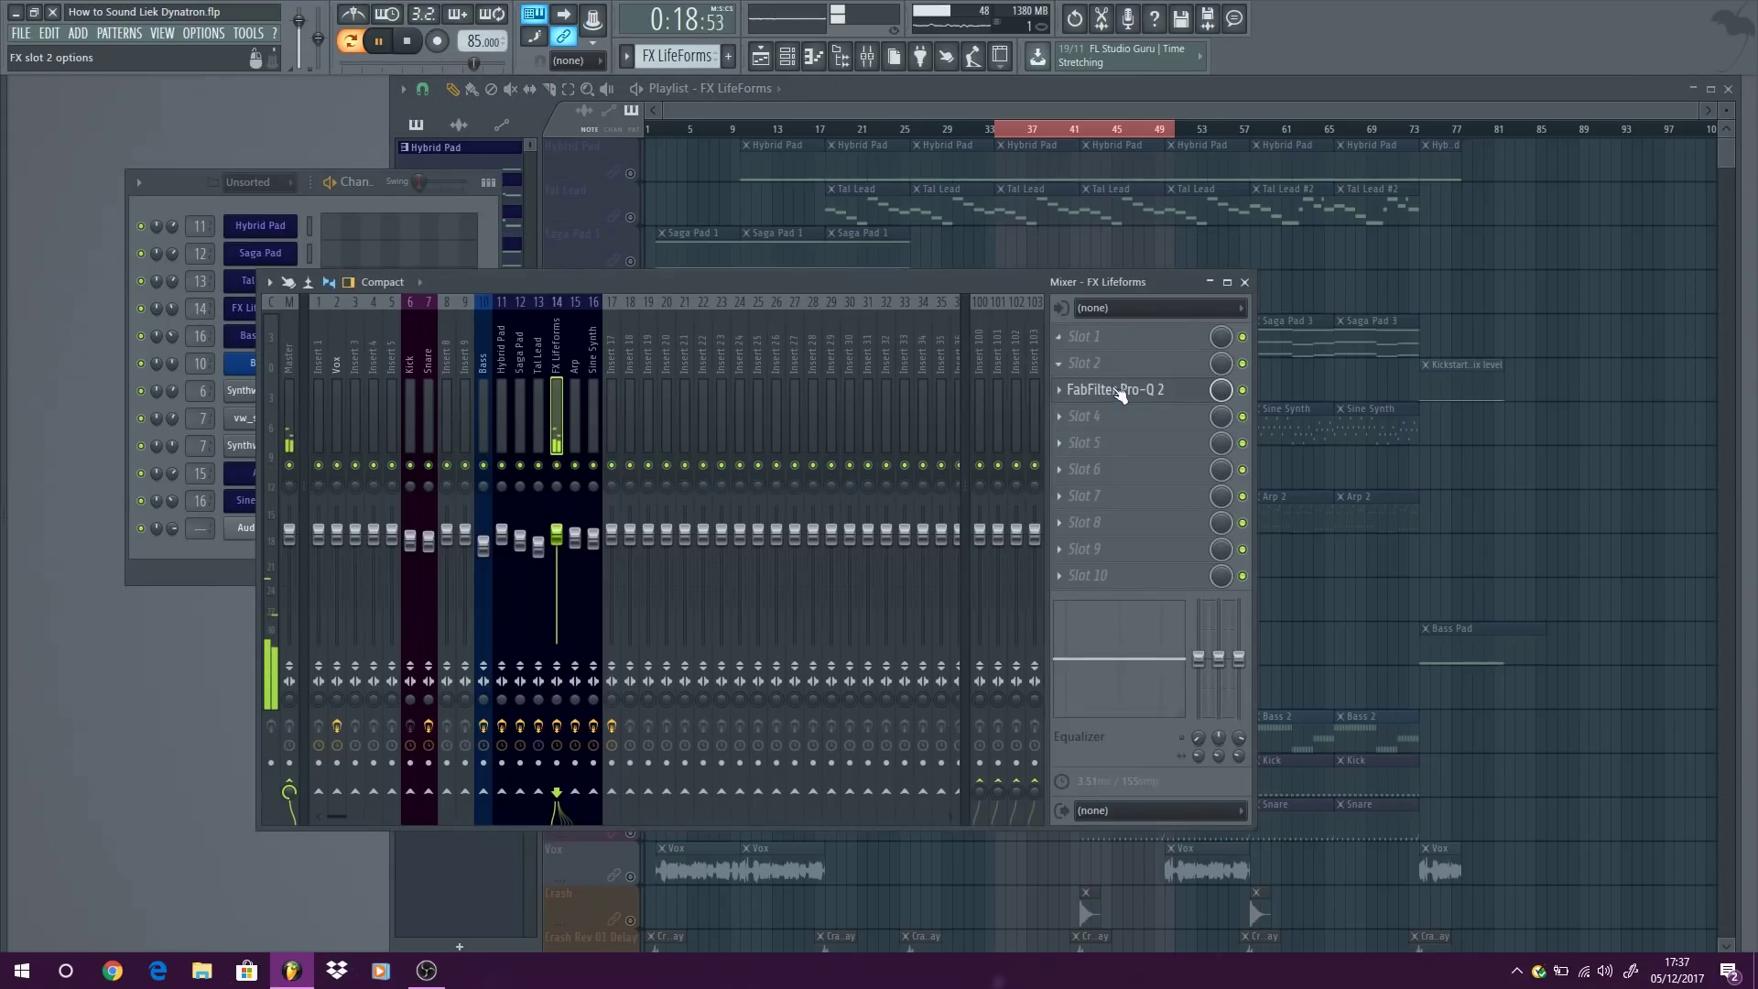
left_click(1119, 391)
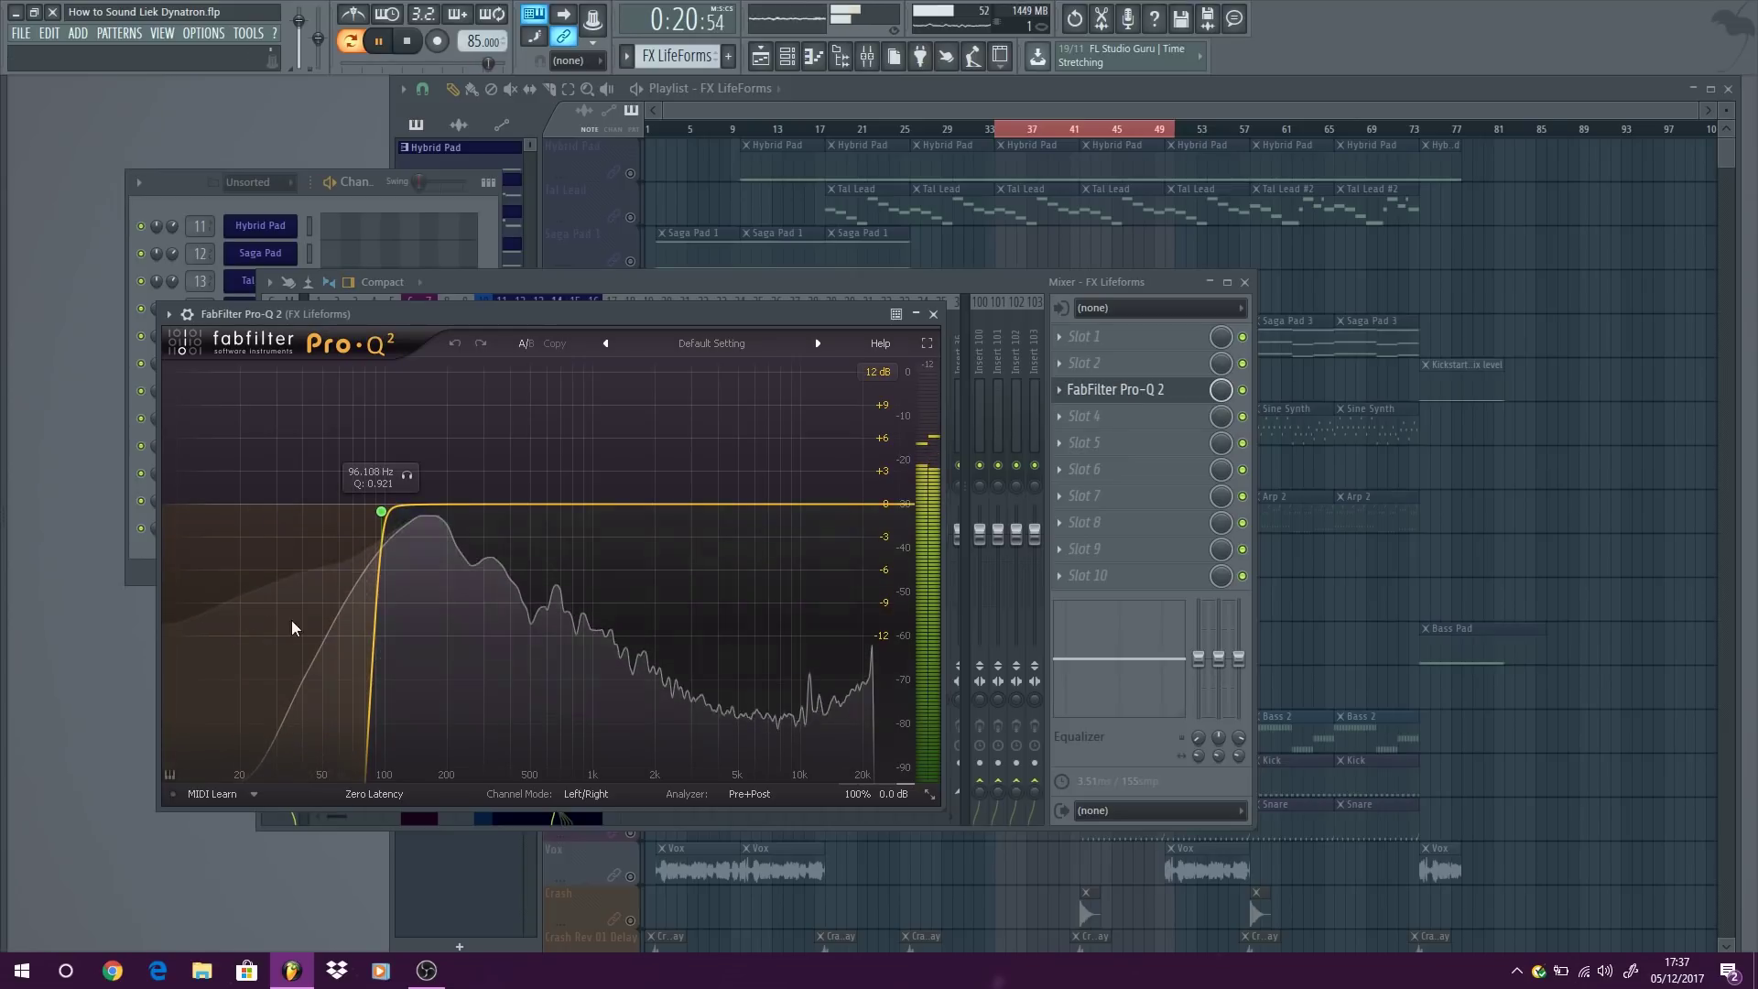
left_click(933, 315)
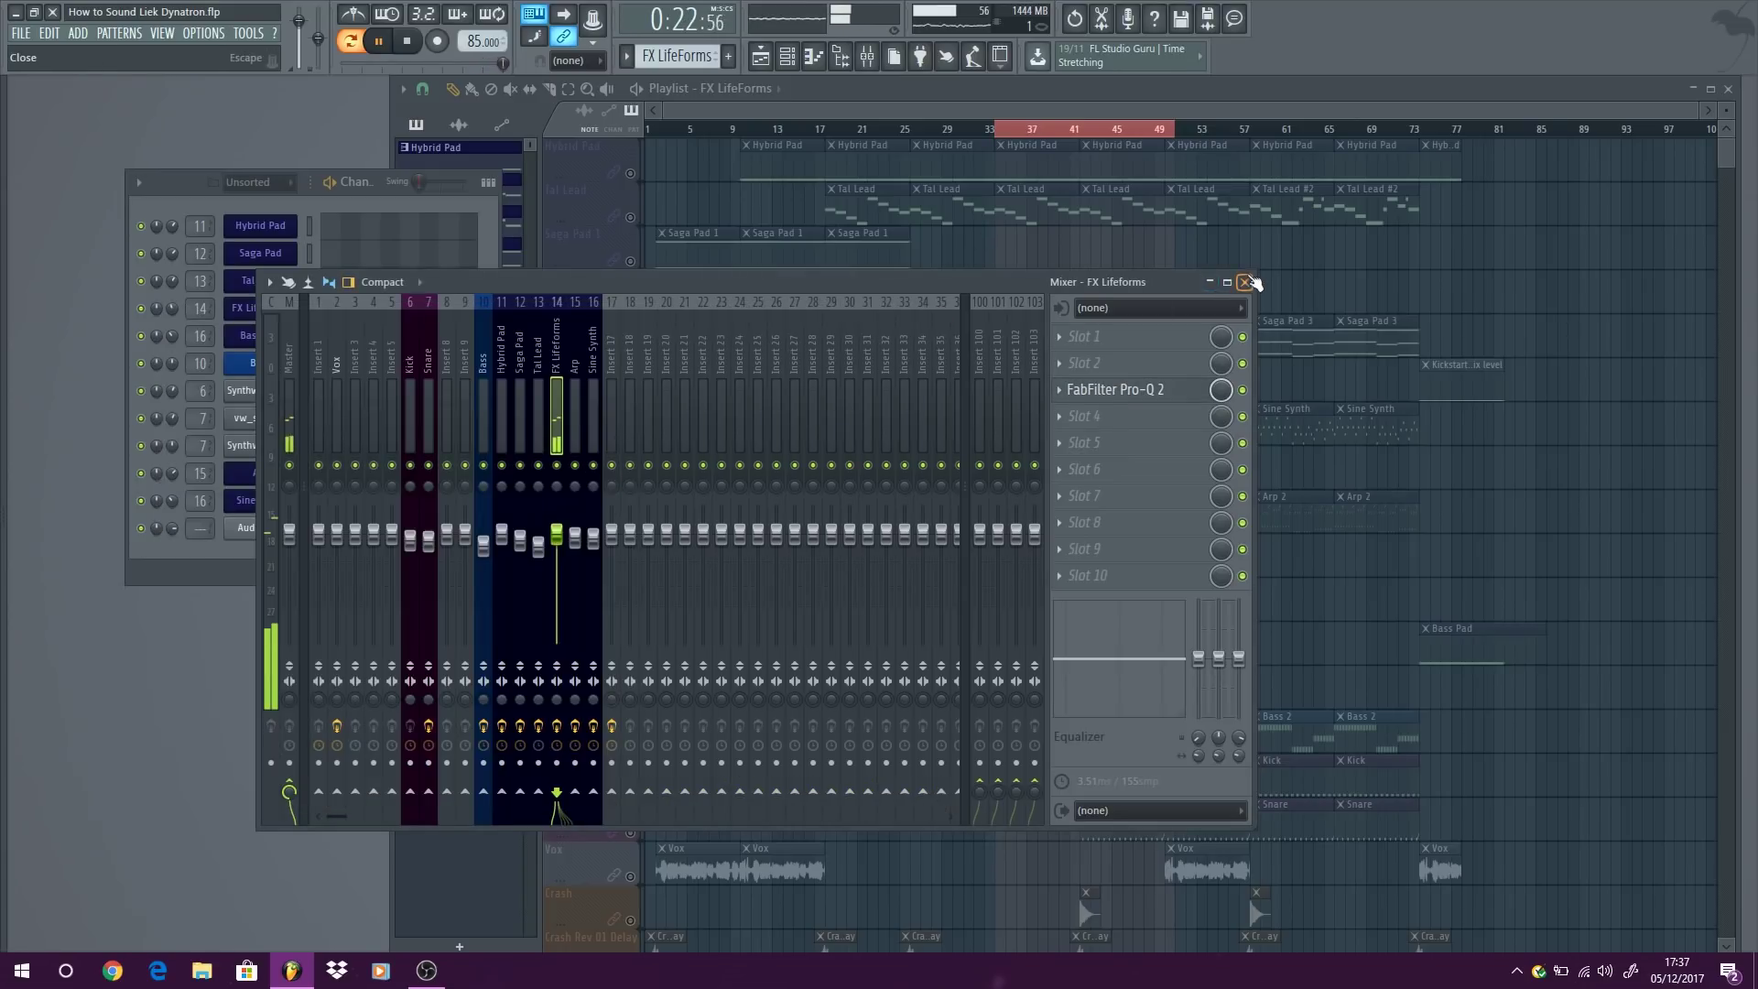
left_click(1246, 282)
key("space")
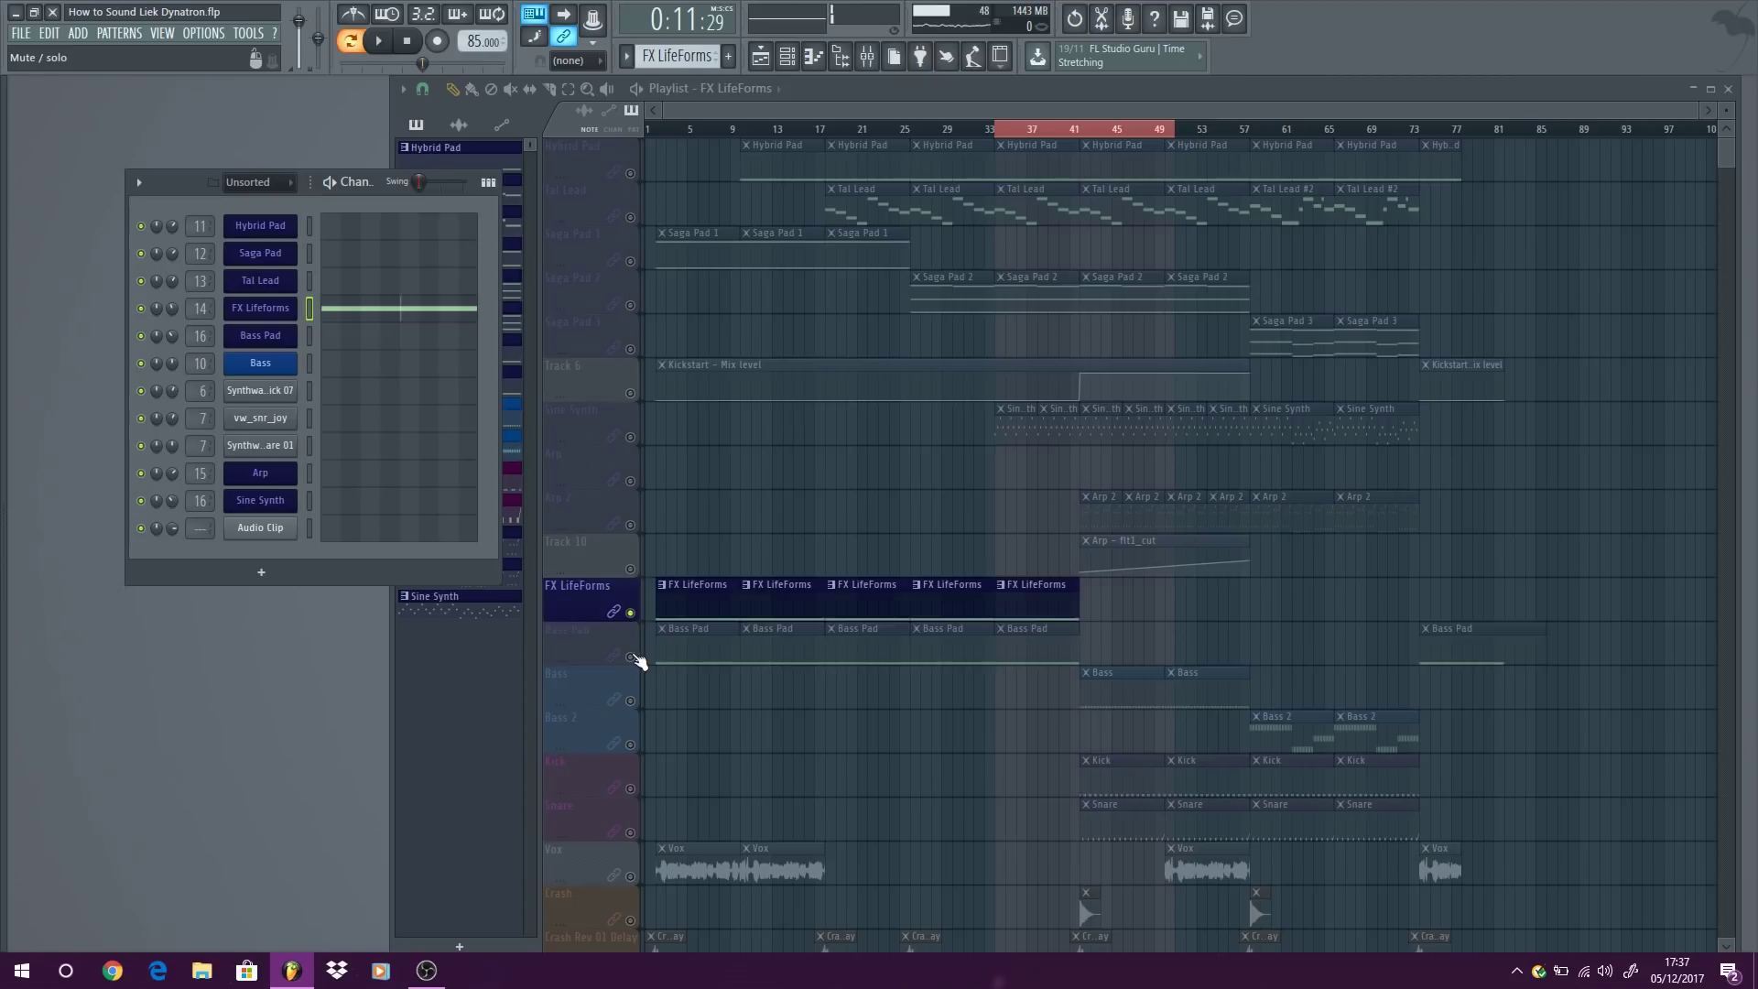
Isolate the Bass Pad track, examine the FabFilter Pro-Q 2 curve on its mixer track, and start playing the pattern.
left_click(618, 643)
double_click(202, 336)
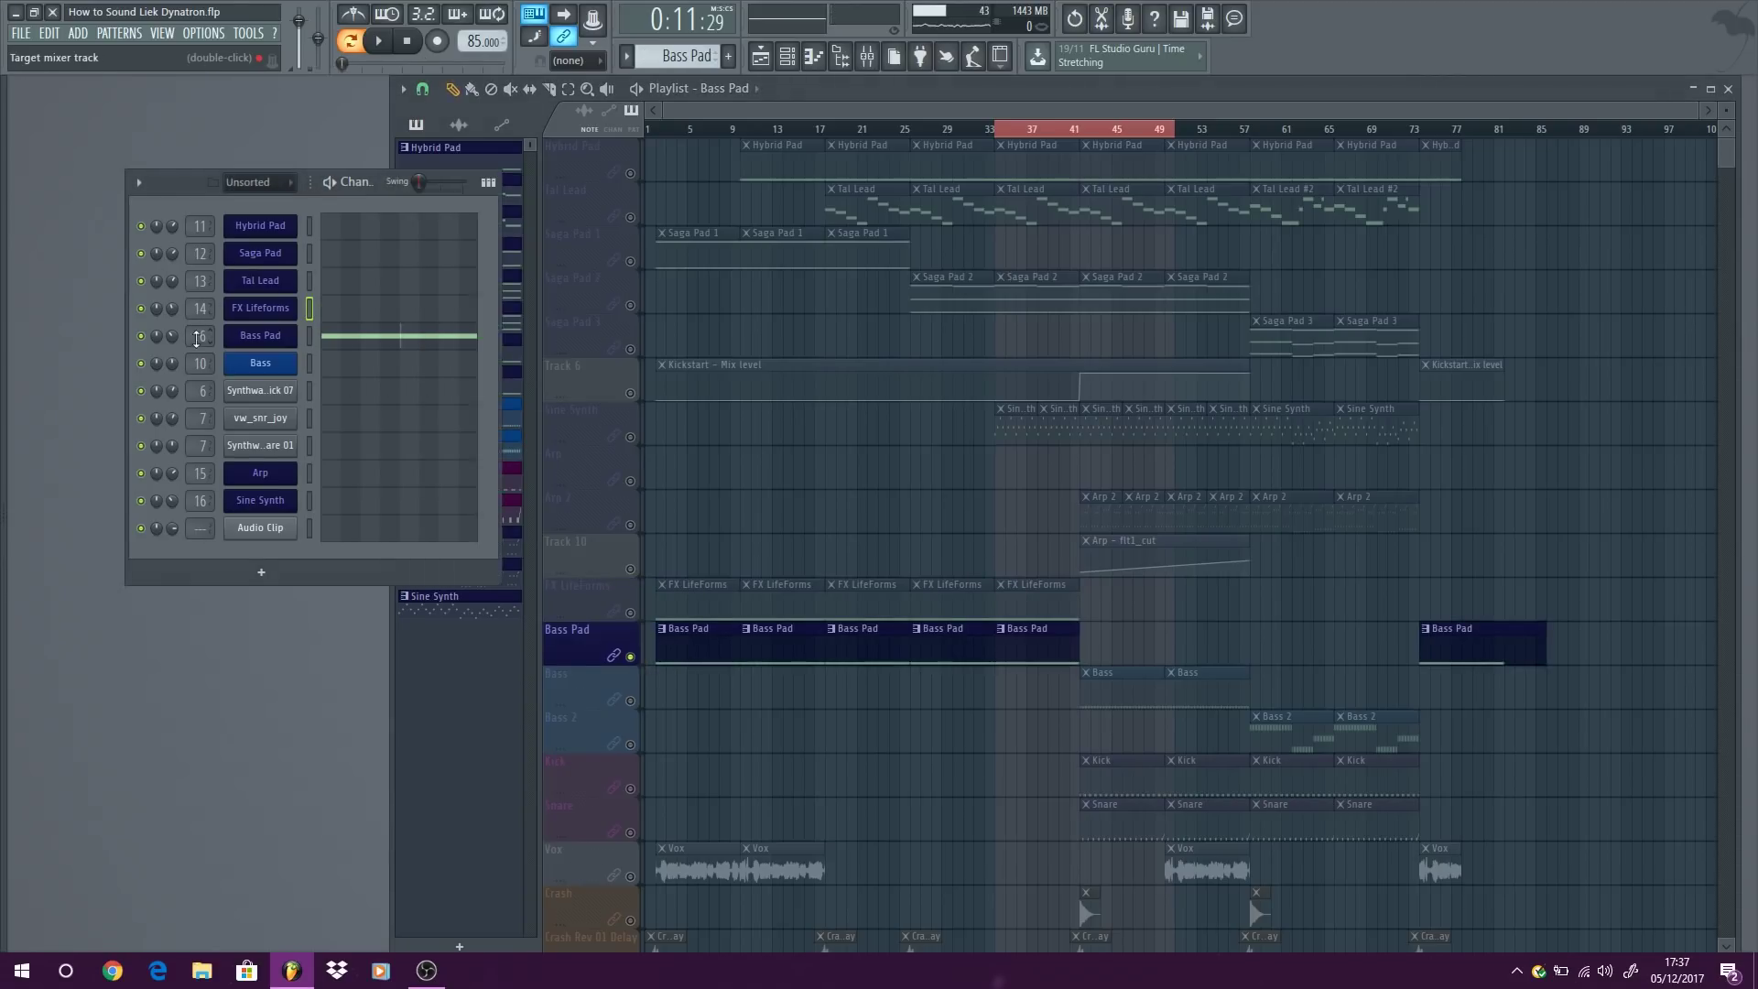
left_click(1141, 394)
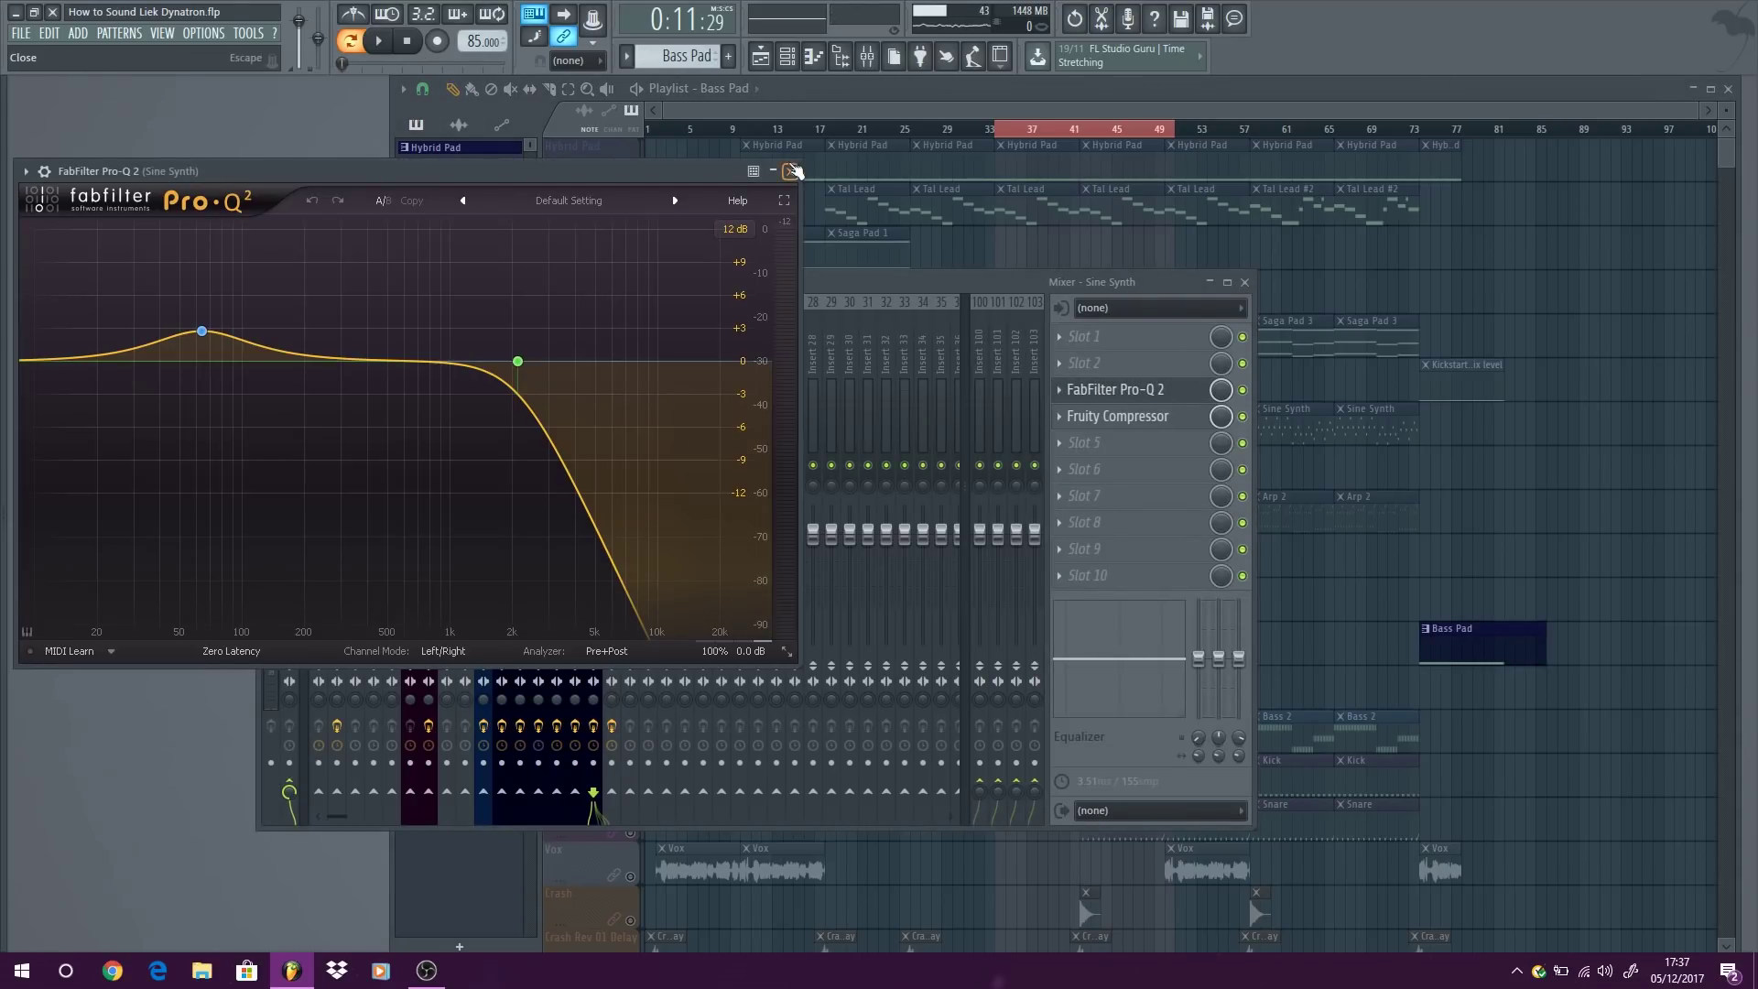
left_click(790, 172)
key("space")
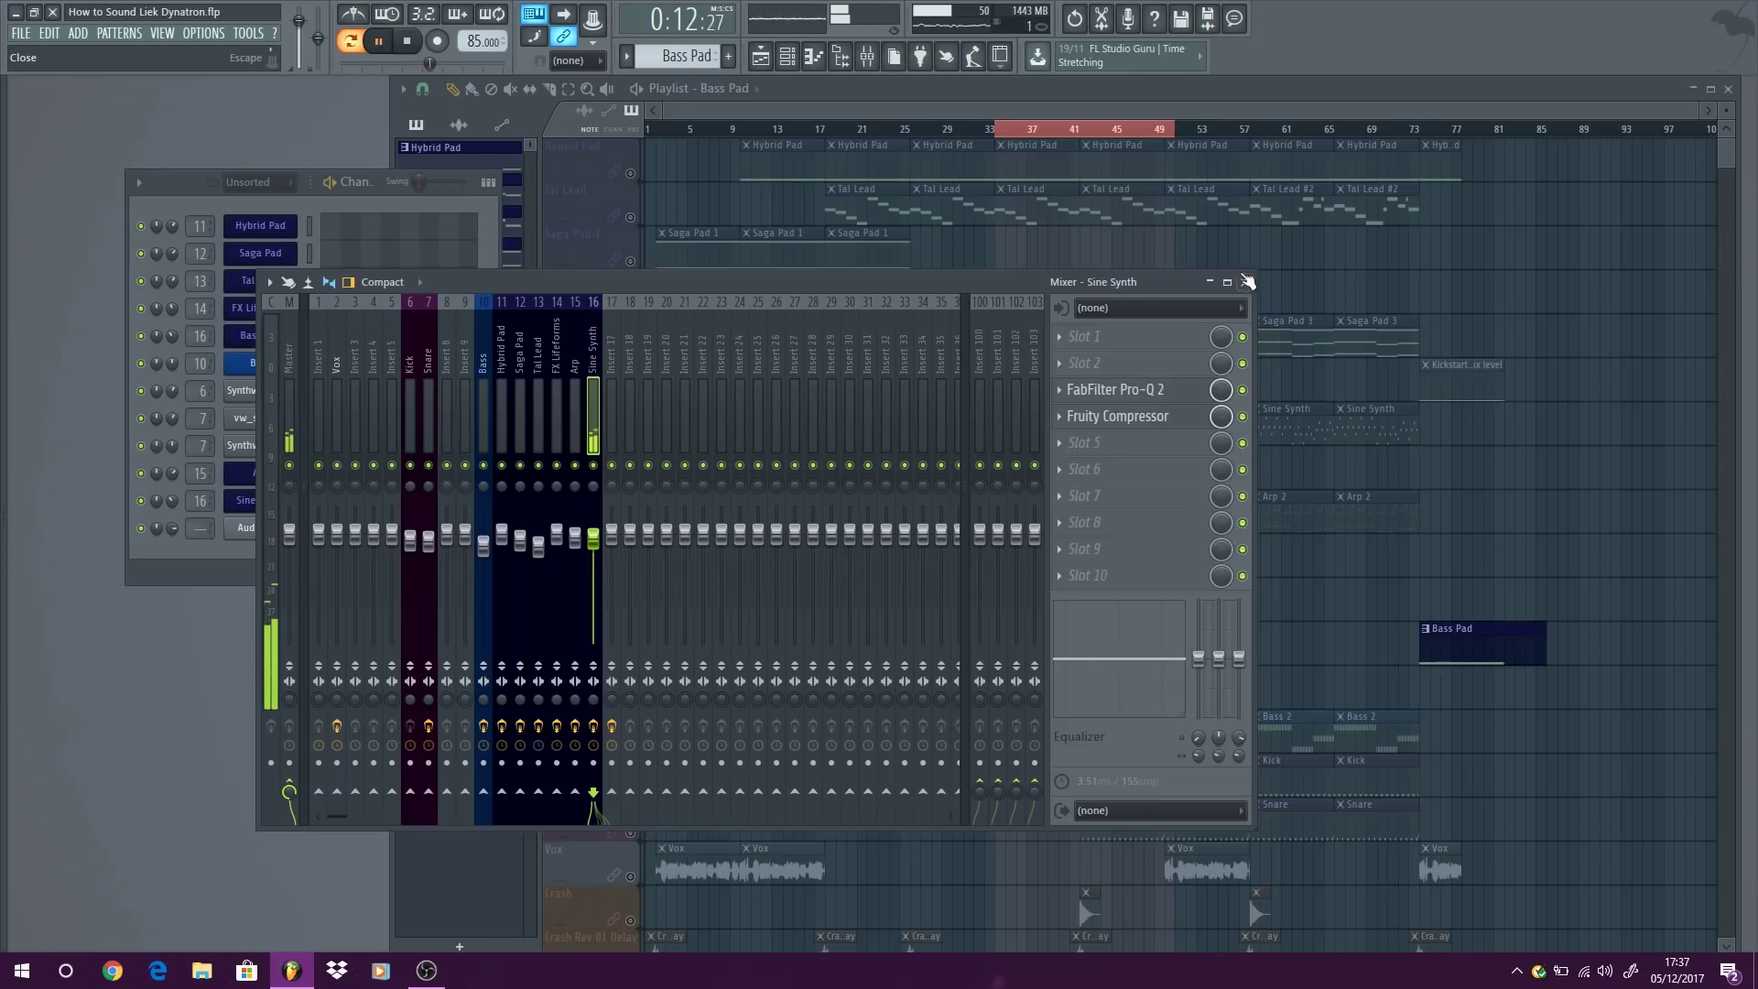
left_click(1244, 282)
Examine the Bass Pad's Sytrus instrument and its list of pad presets, close the instrument and stop playback.
left_click(287, 341)
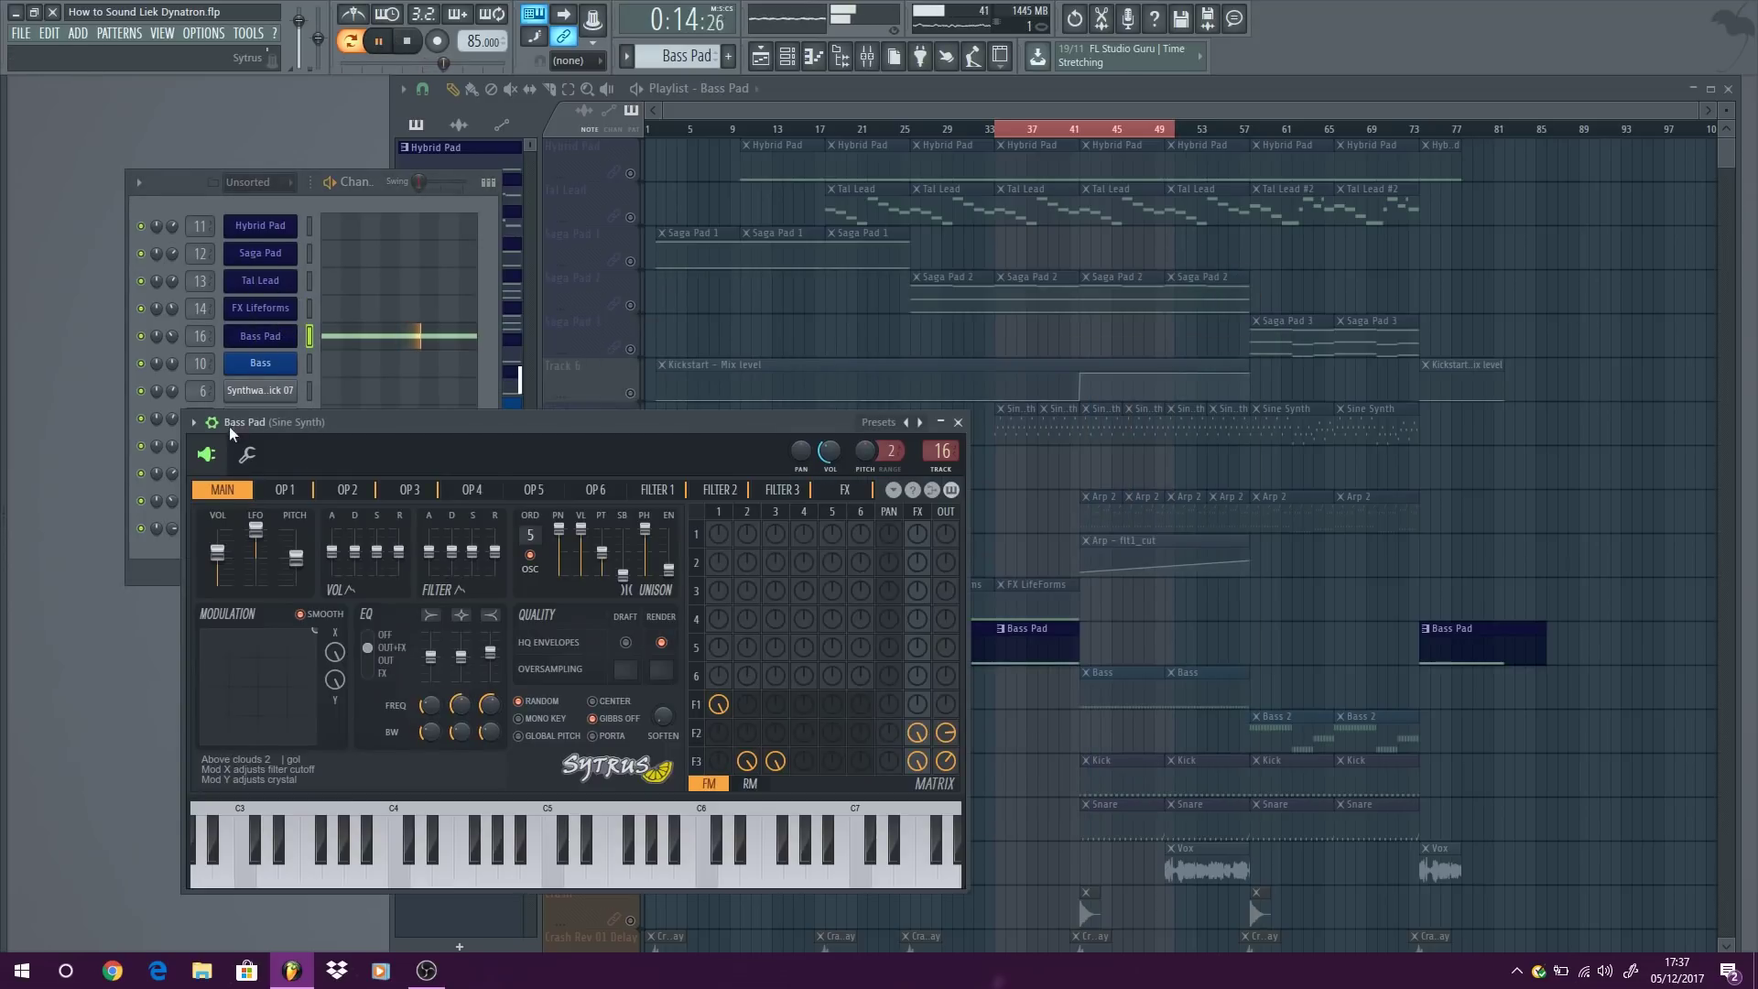
left_click(193, 422)
left_click(313, 494)
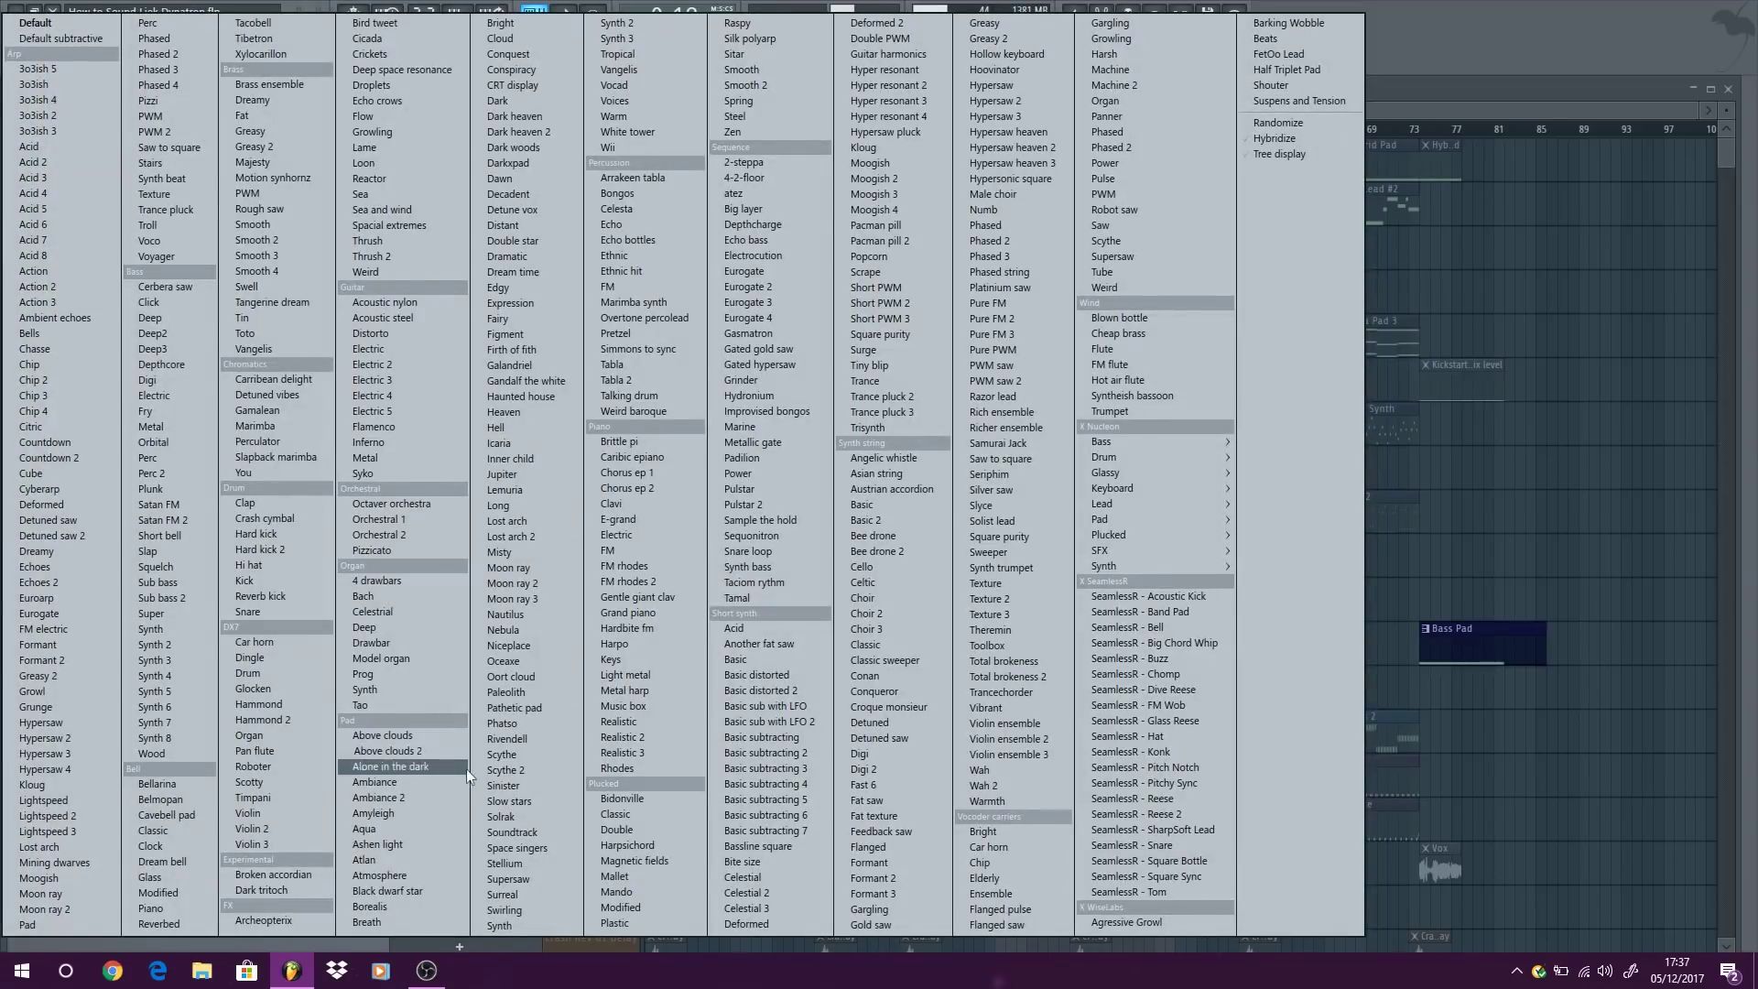
left_click(1464, 73)
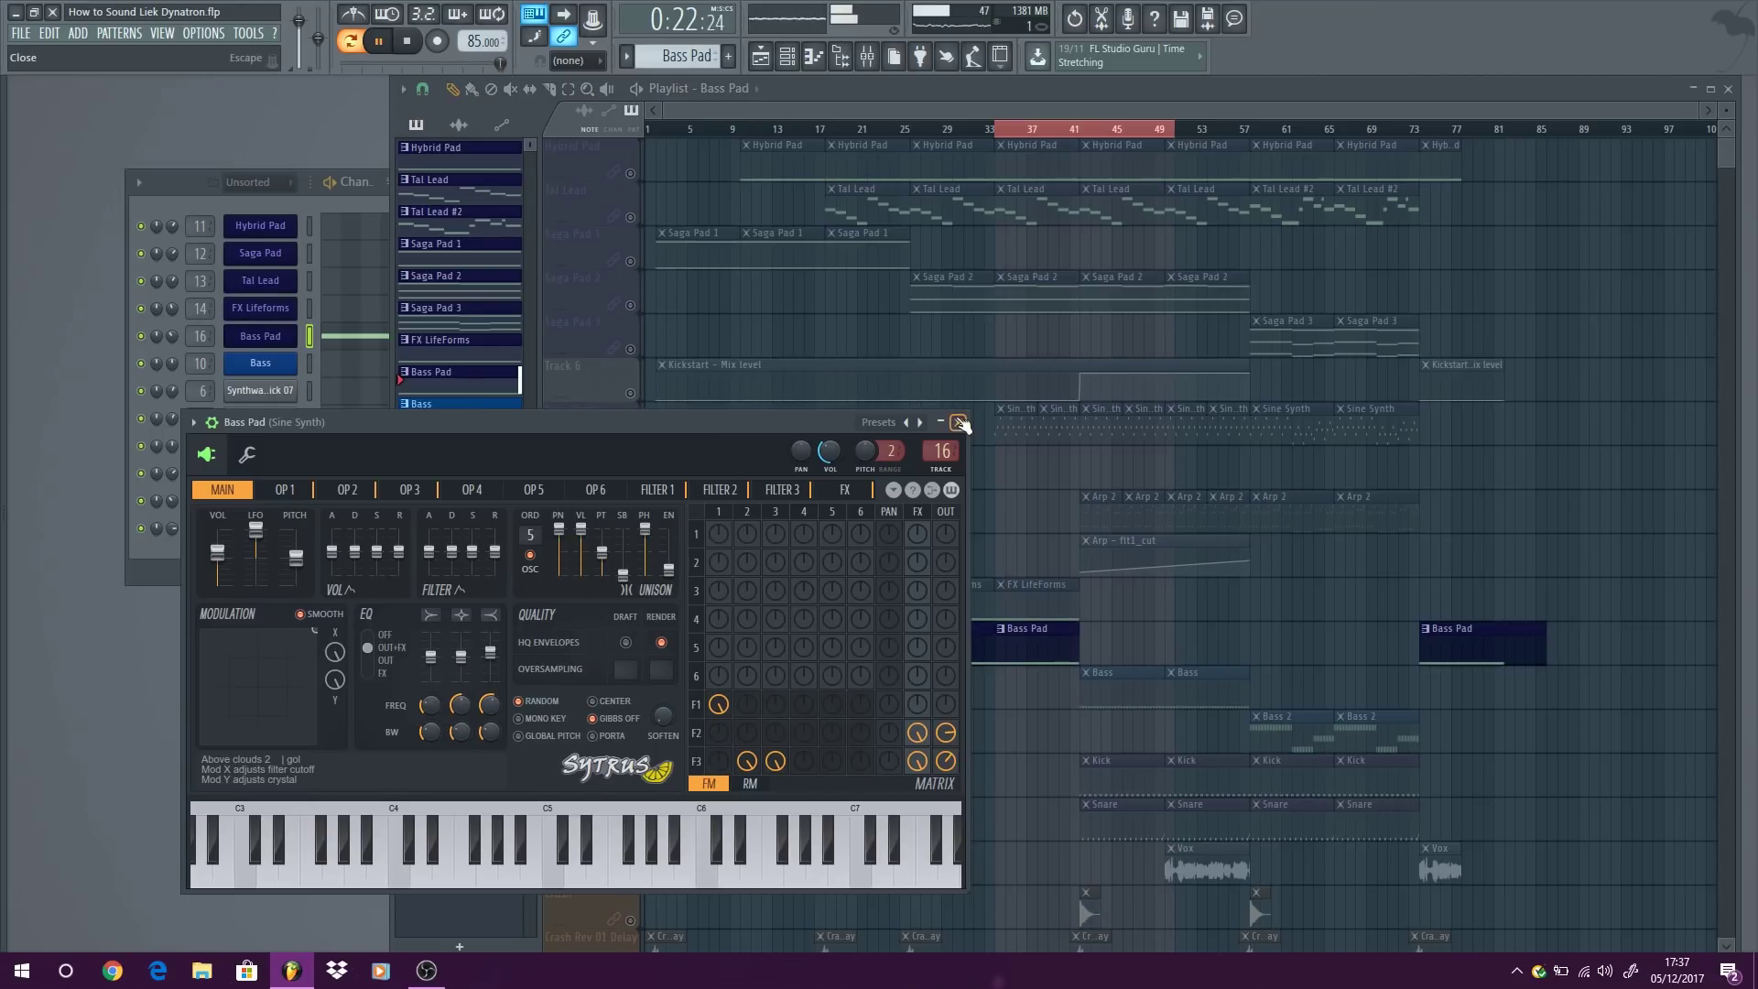
left_click(962, 421)
key("space")
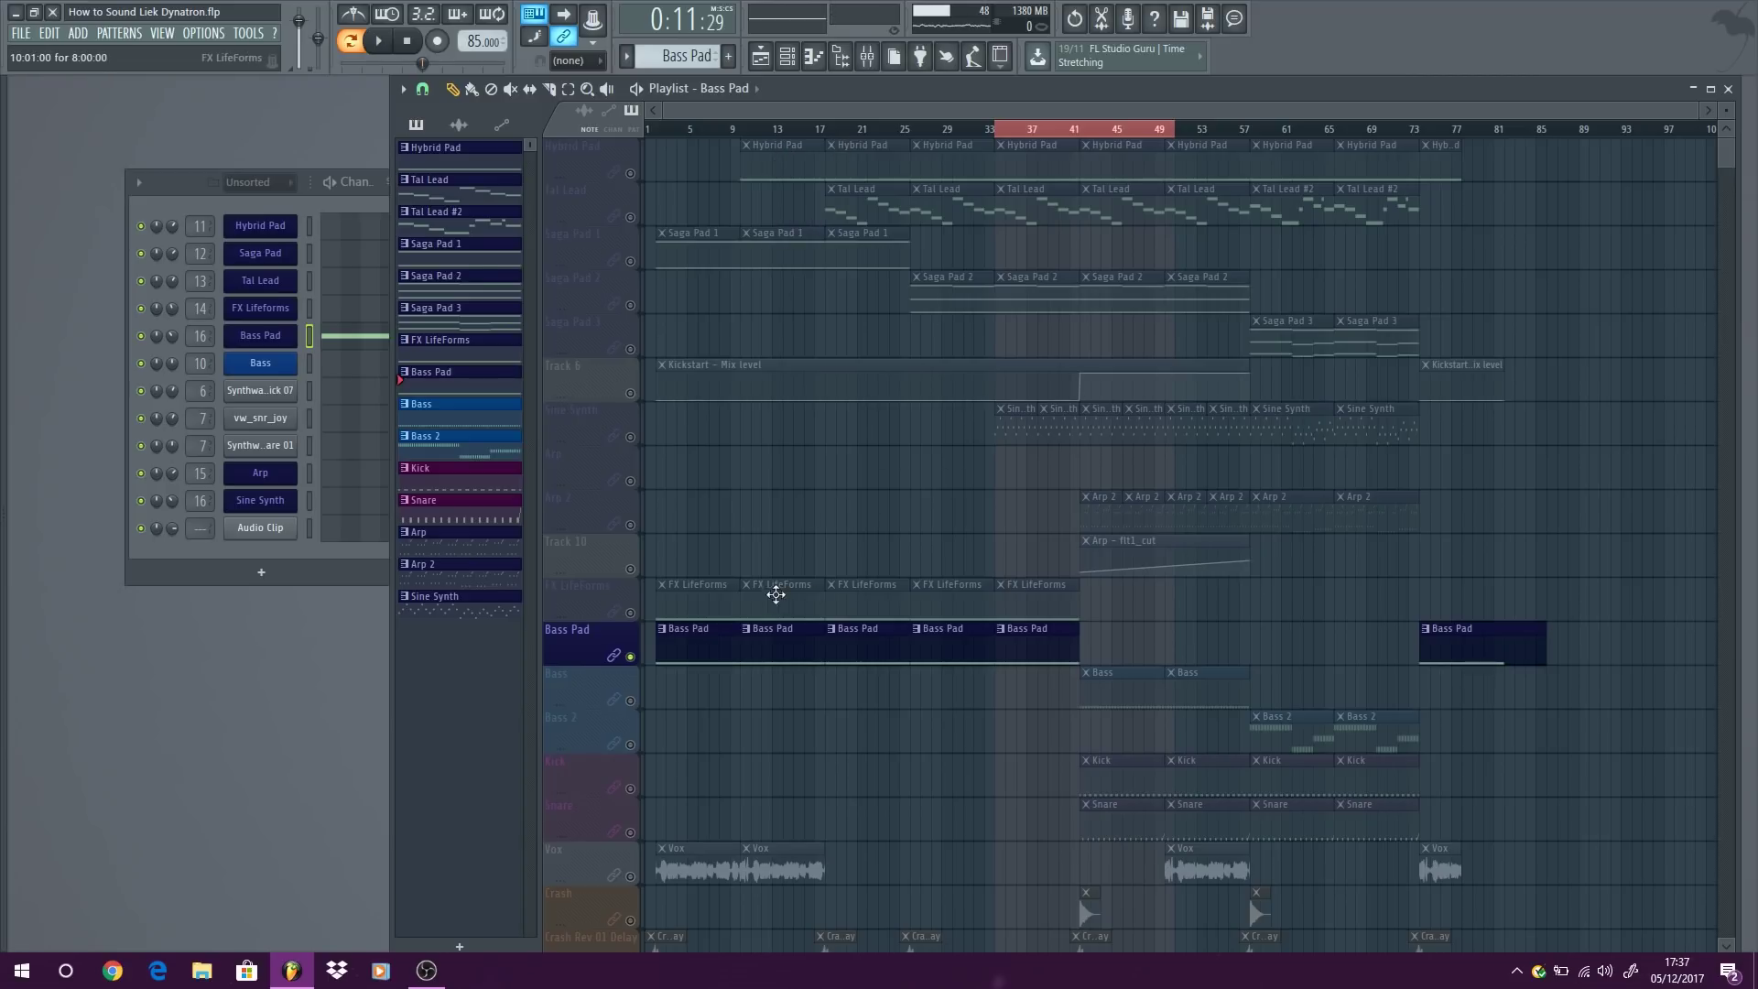
End the Bass Pad solo so that all playlist tracks are active again.
right_click(631, 612)
right_click(630, 613)
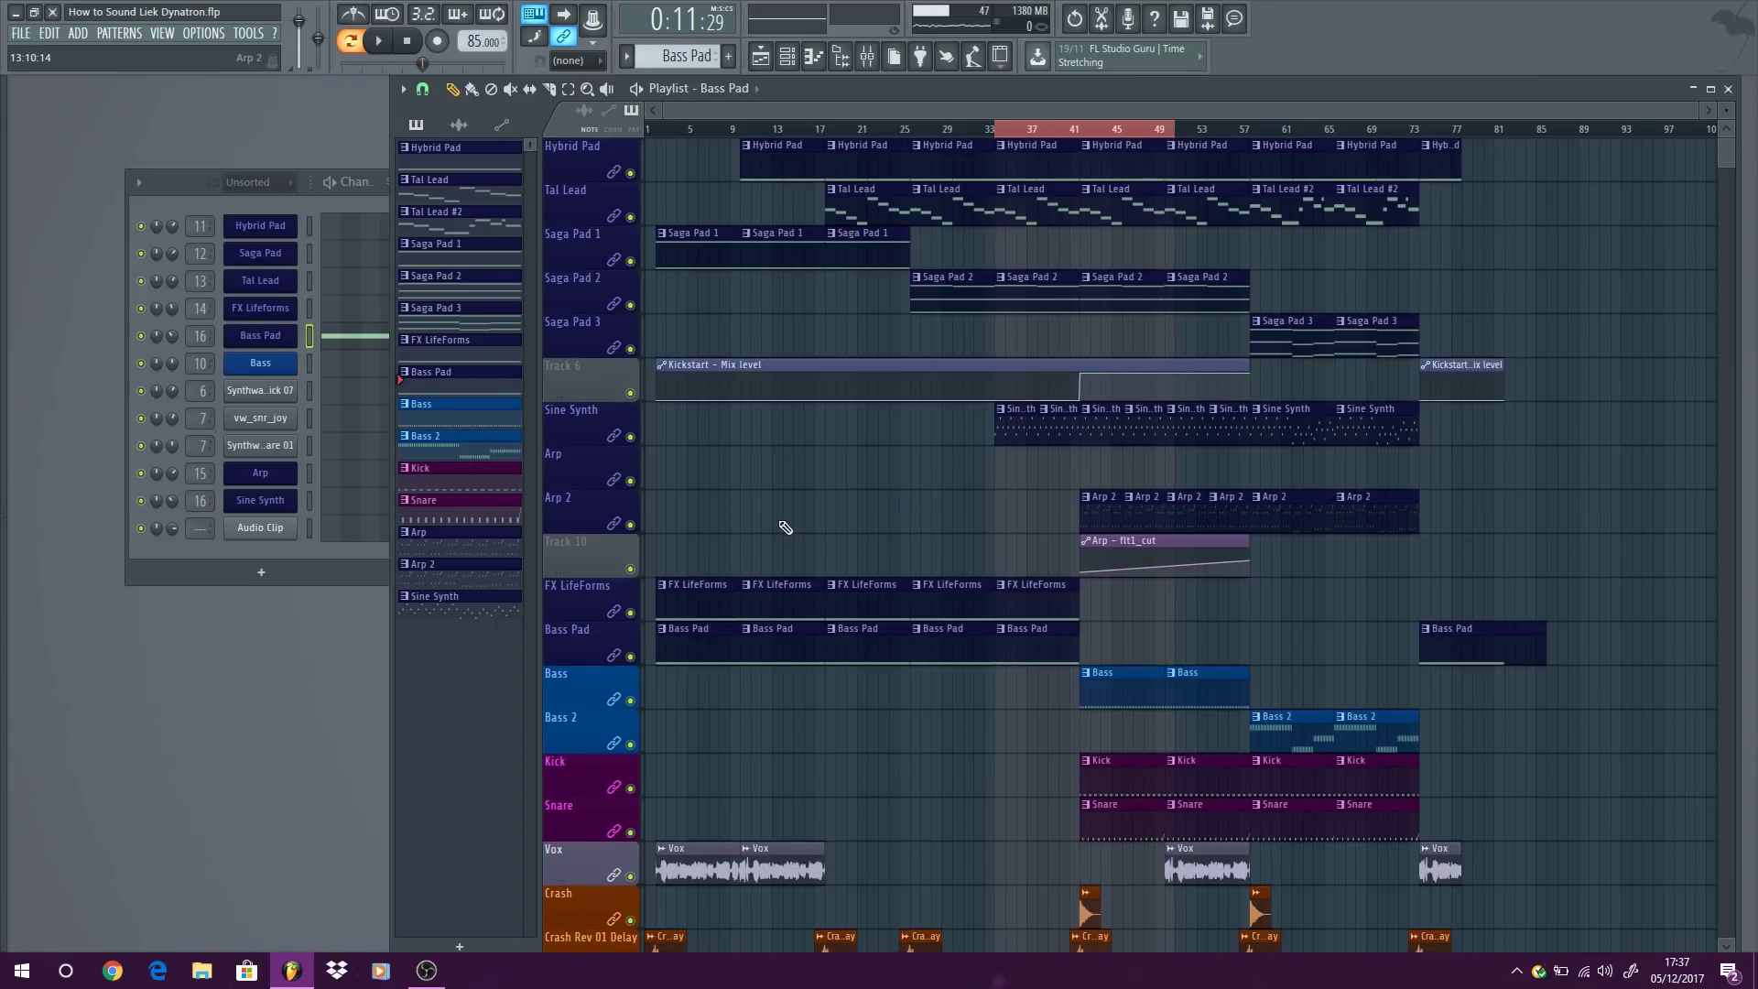
scroll(1014, 508, "up", 2)
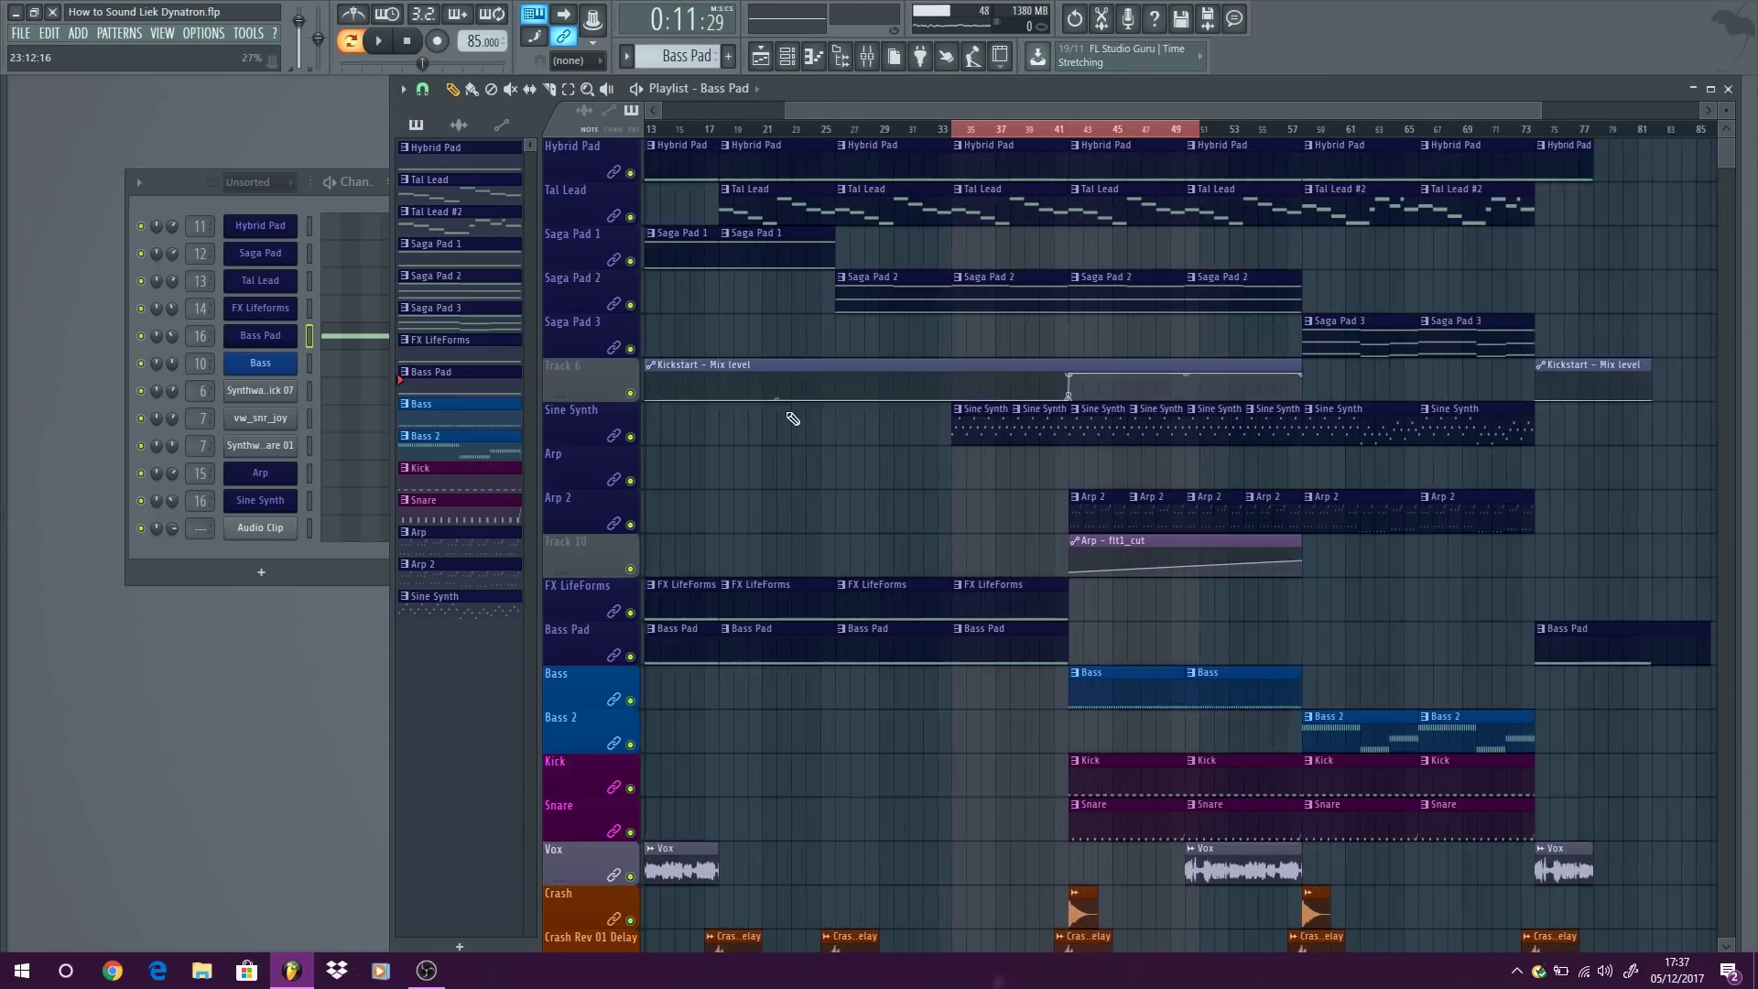
Audition the Tal Lead pattern and examine the 11 Strings 1 preset and the Juno Factory Bank A list in TAL U-NO-LX.
left_click(844, 192)
key("space")
left_click(260, 282)
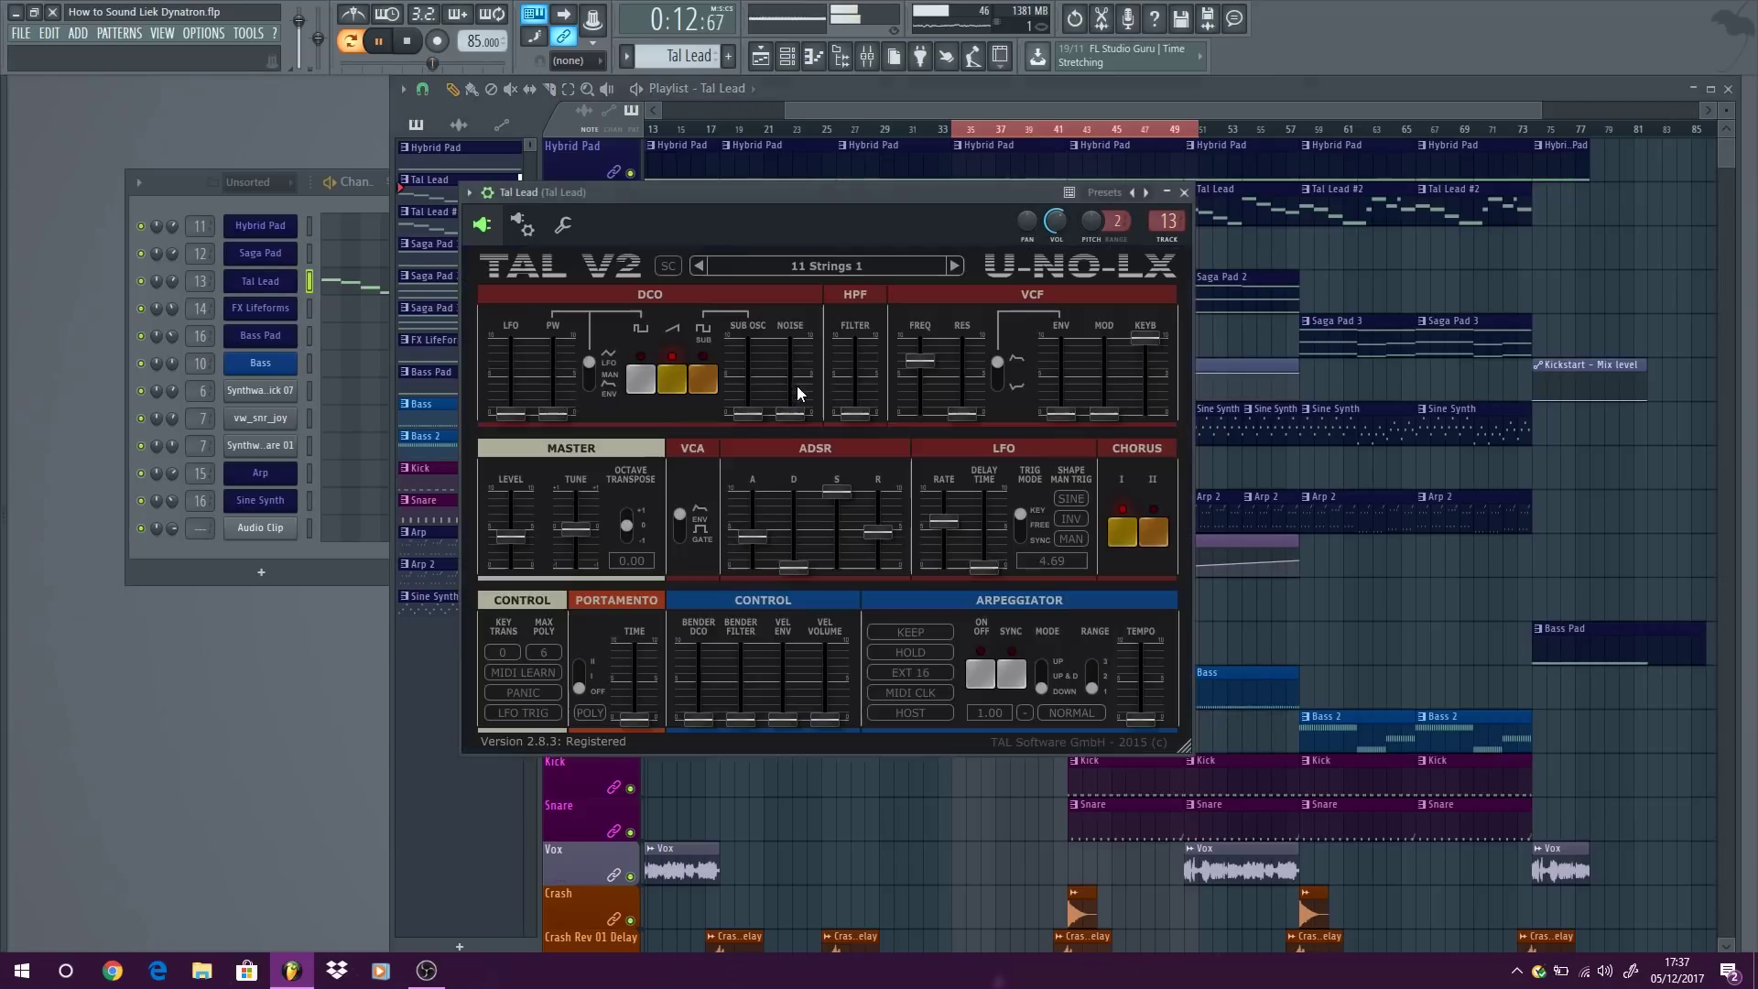
key("space")
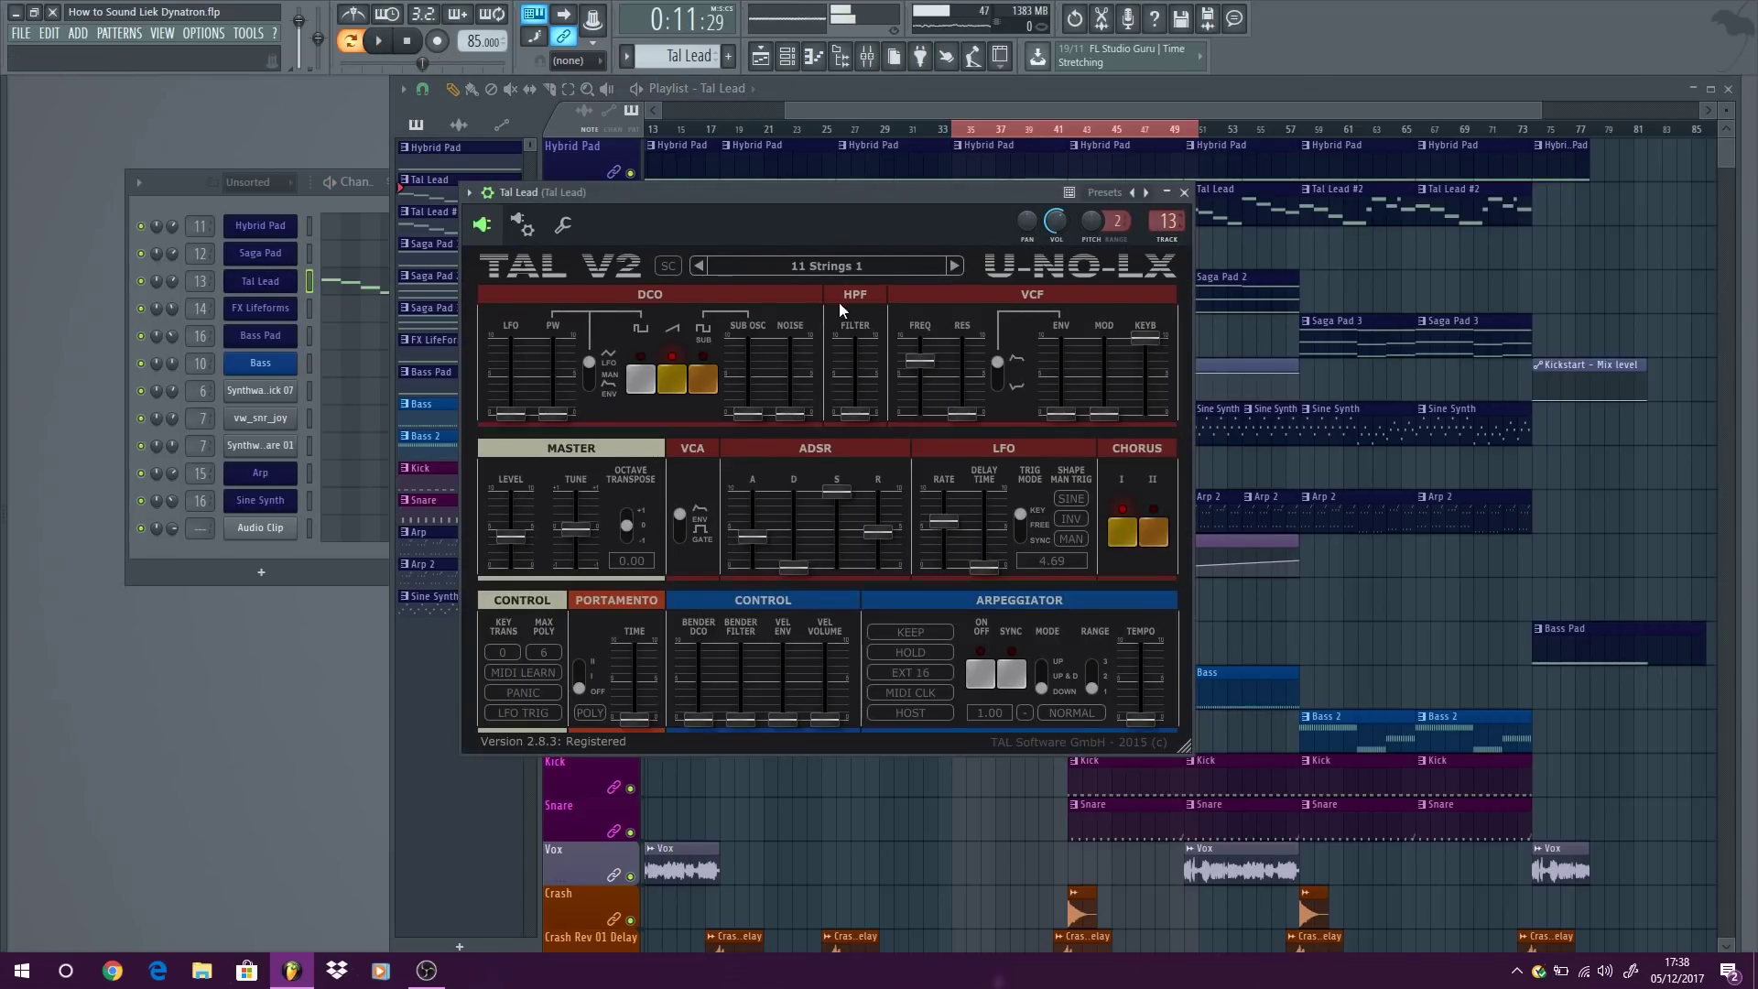
left_click(830, 268)
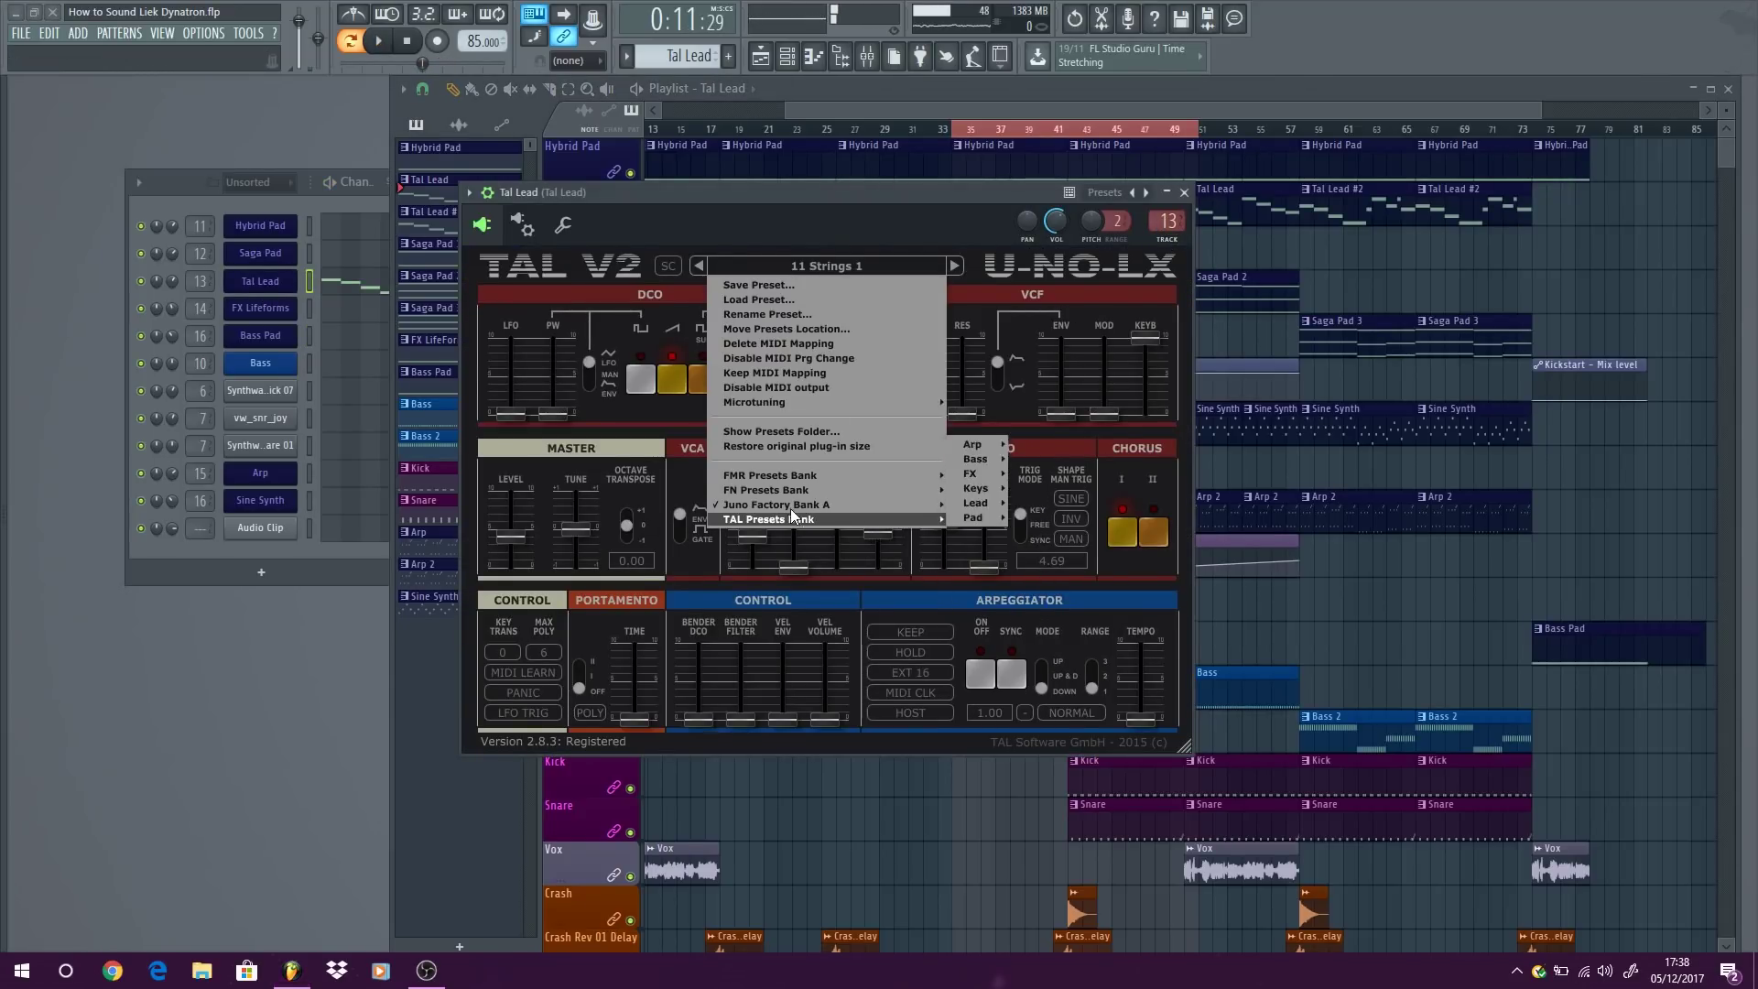
mouse_move(791, 511)
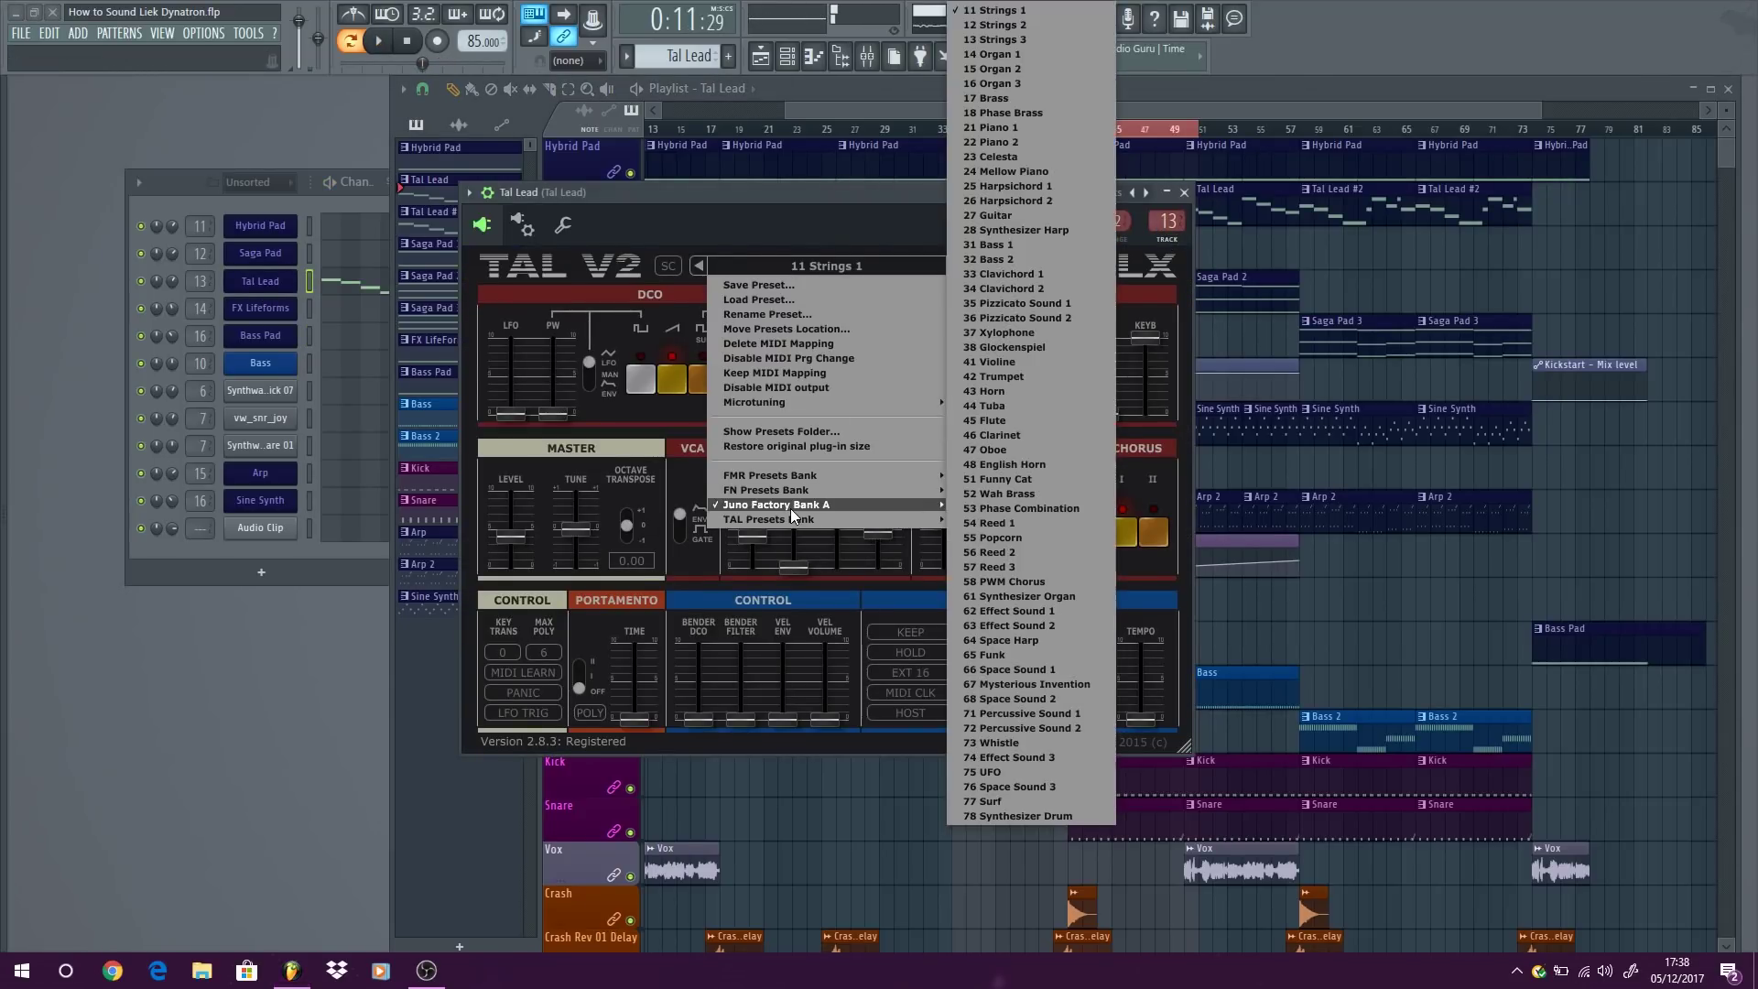
left_click(862, 187)
Bypass the OTT, Soundgoodizer, FabFilter Pro-Q 2, Ping pong and ValhallaRoom effects on the Tal Lead mixer track.
double_click(1167, 220)
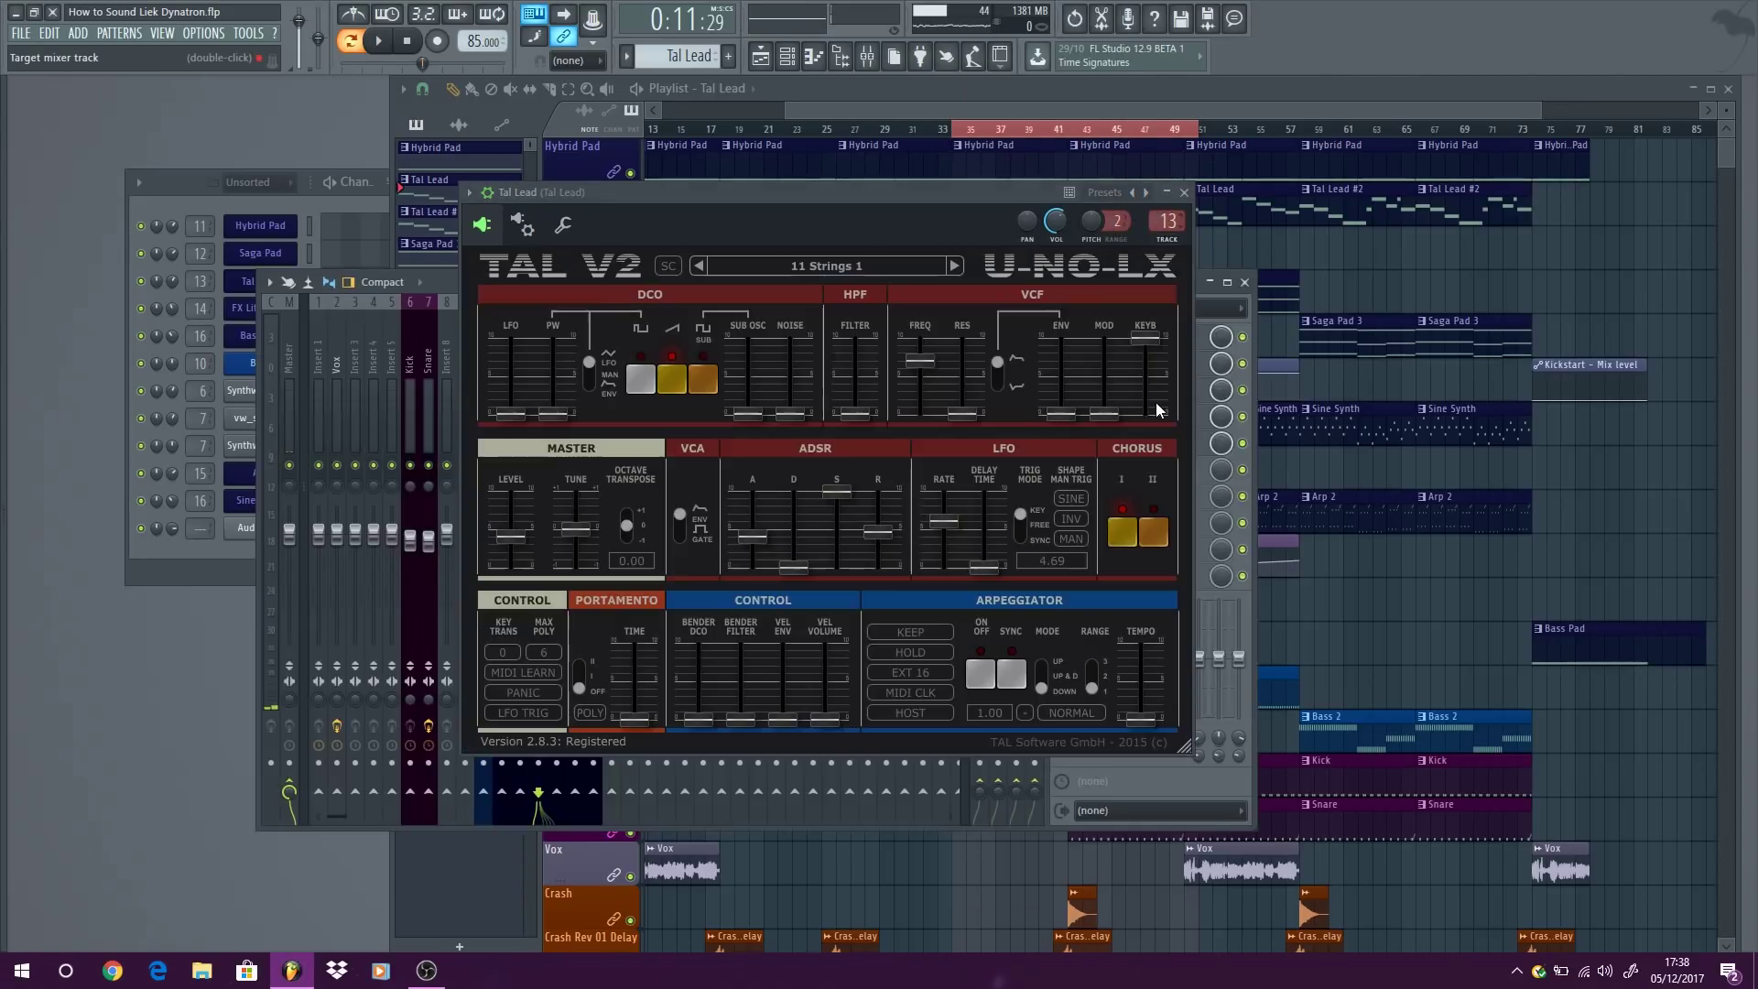
left_click(1184, 193)
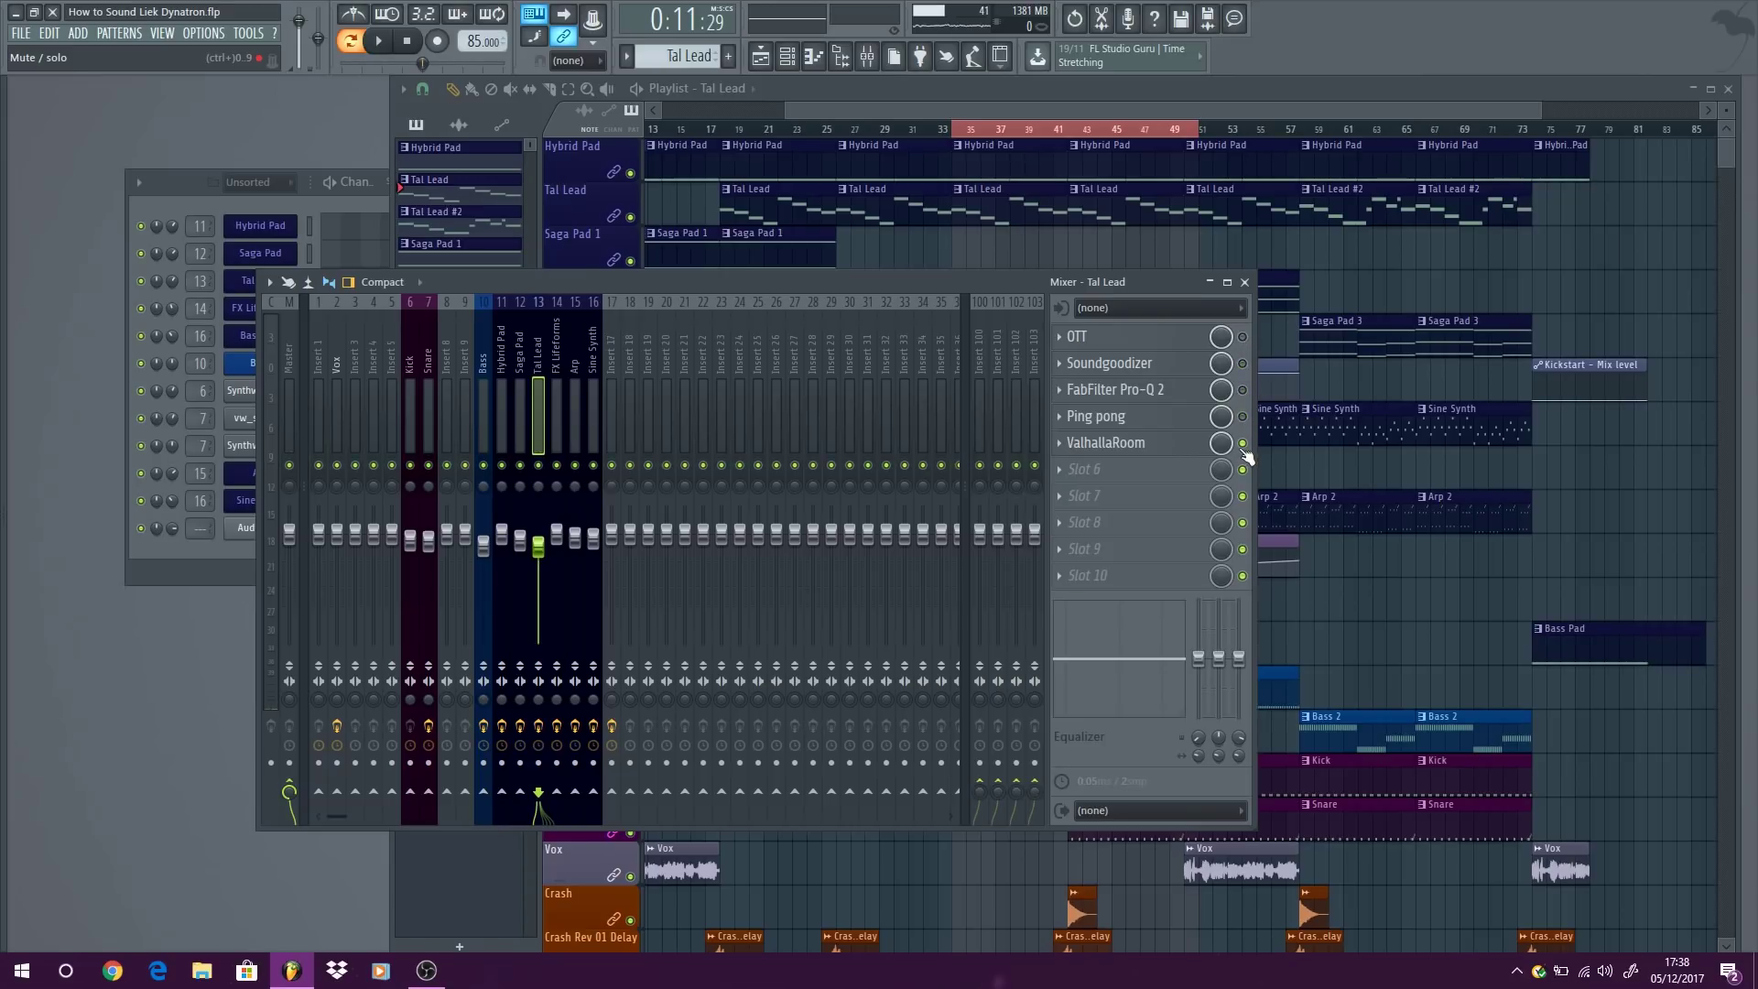
left_click(191, 184)
Examine the notes of the Tal Lead and Tal Lead #2 patterns in the piano roll.
right_click(284, 282)
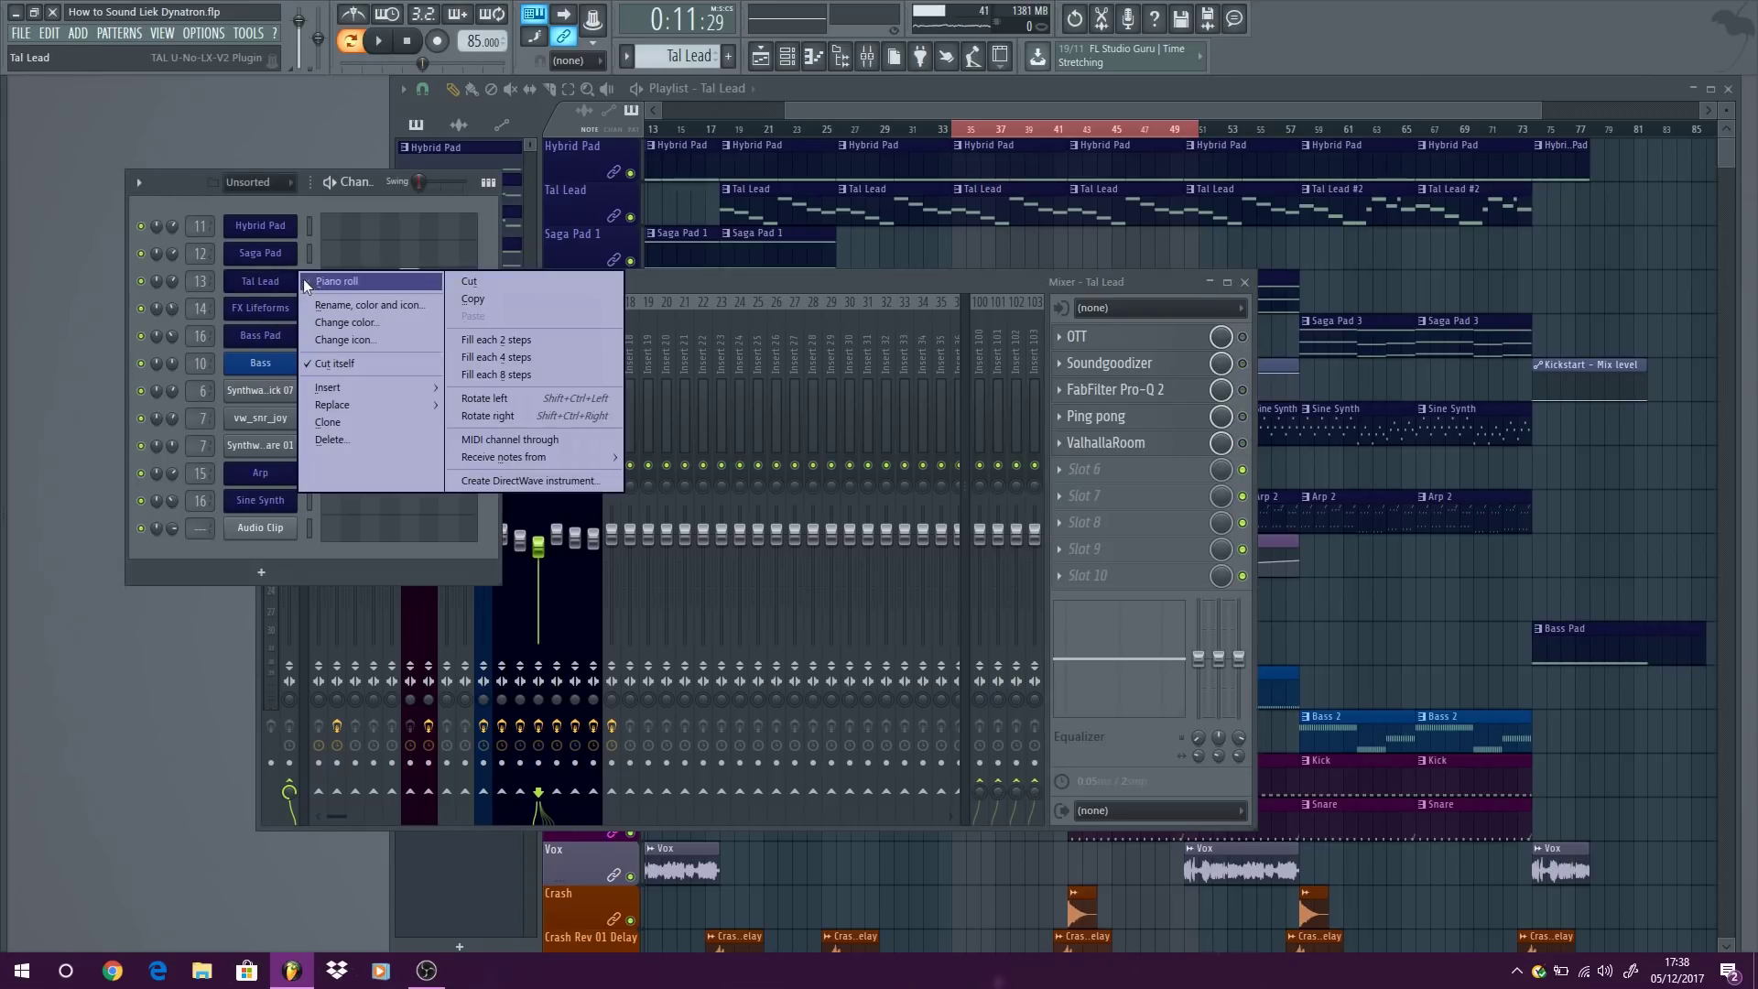
left_click(334, 282)
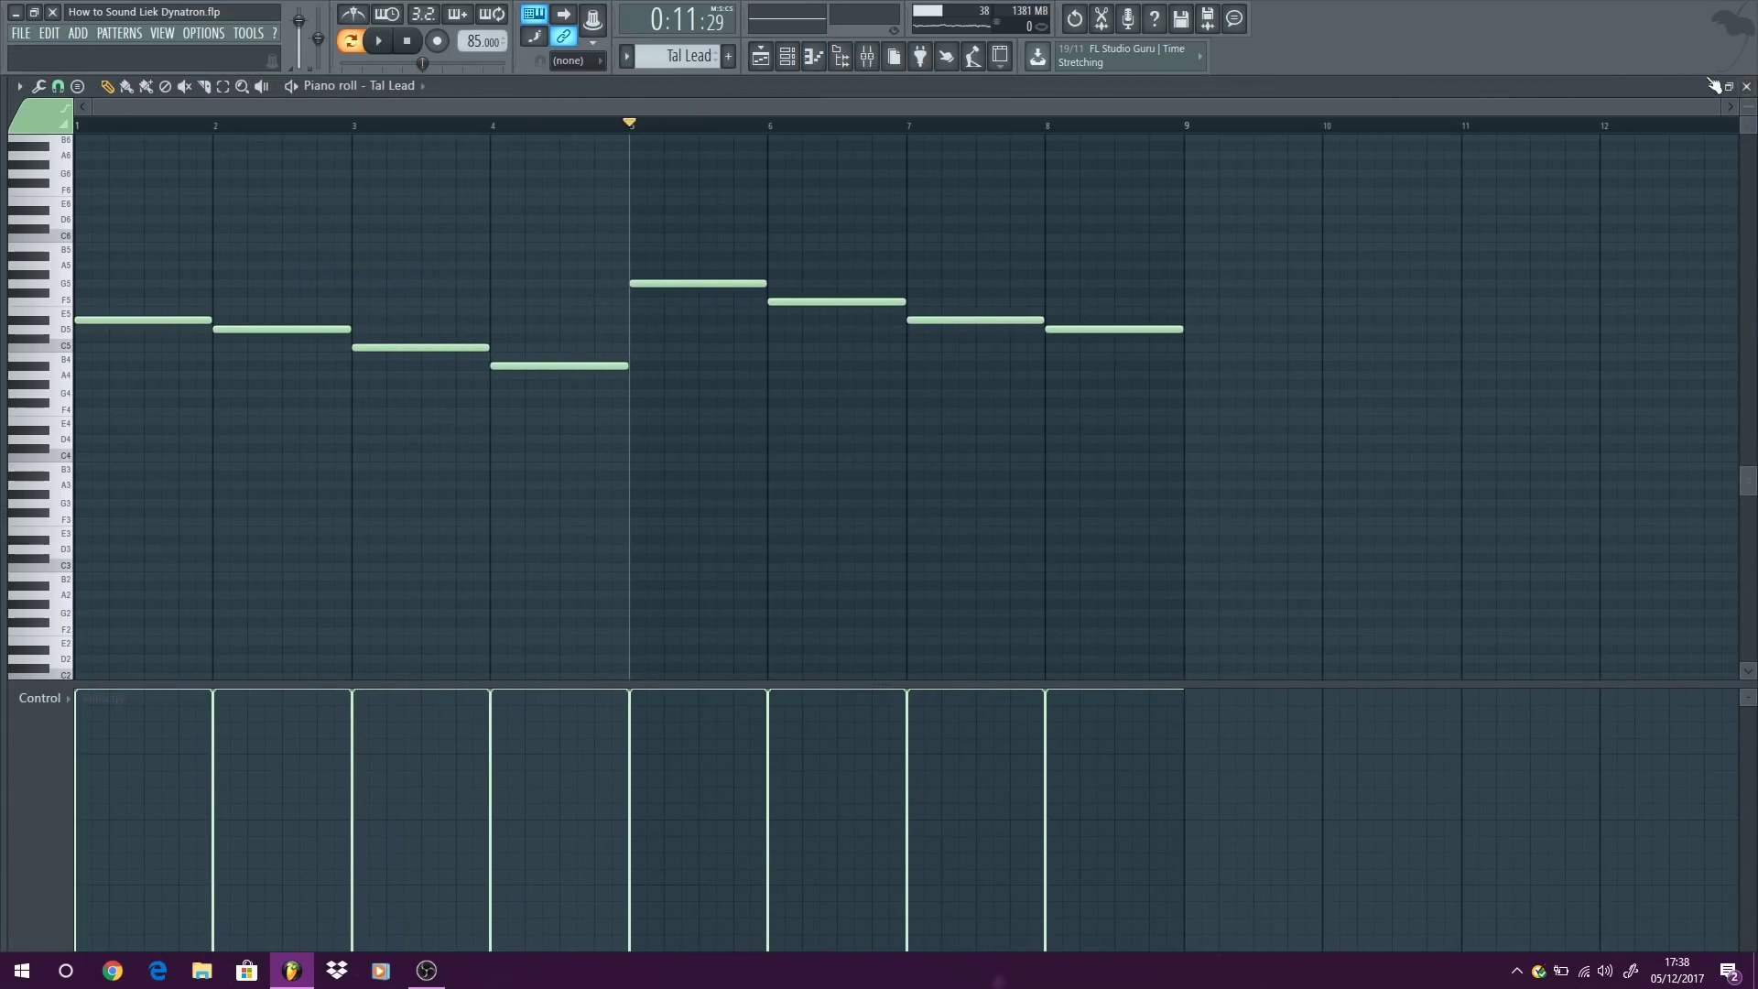
left_click(1747, 86)
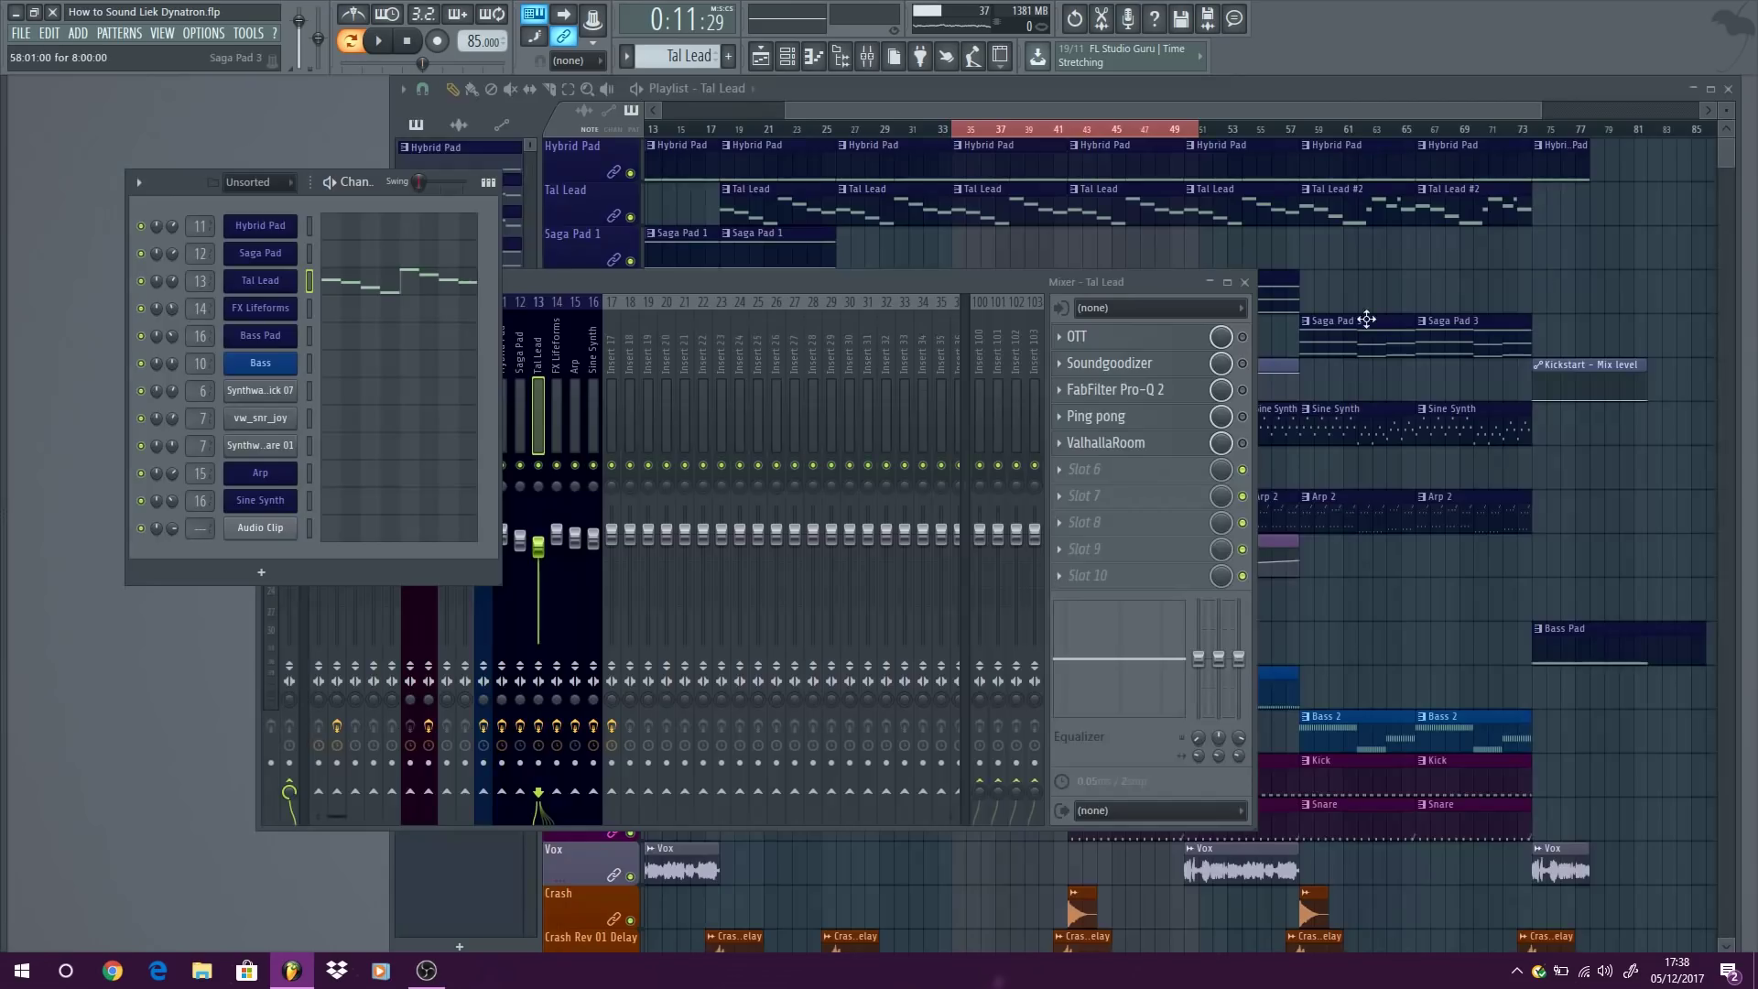
double_click(1362, 187)
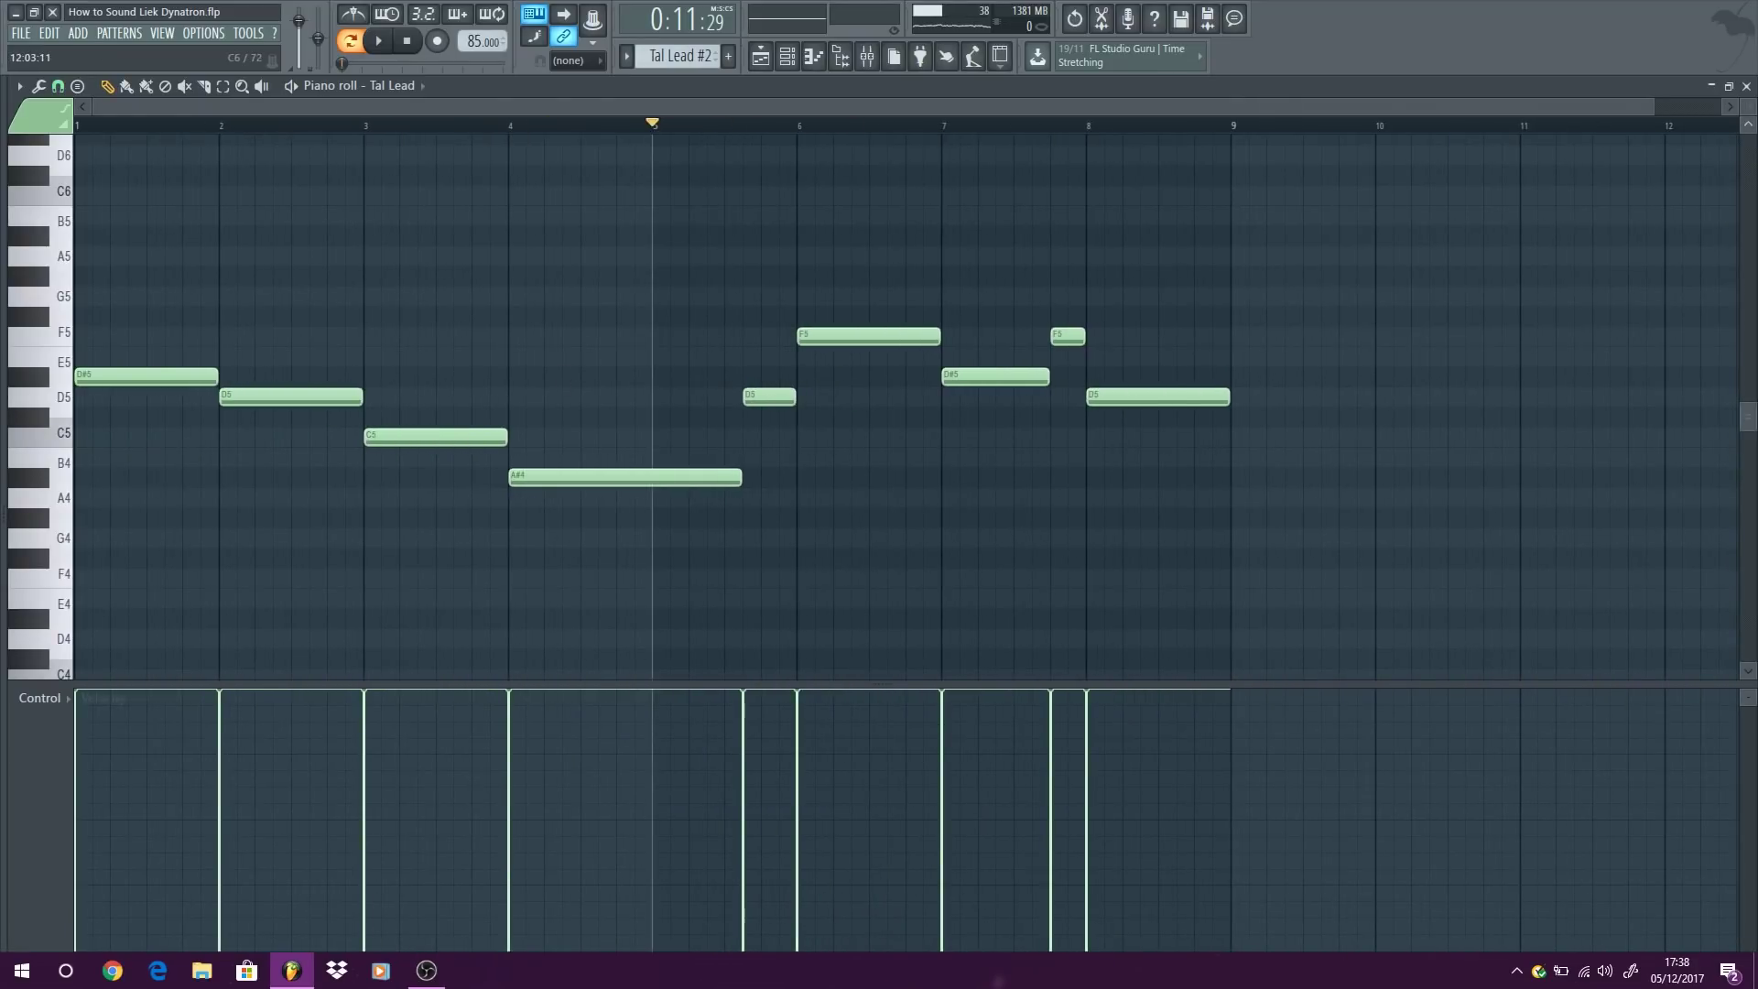
left_click(1747, 86)
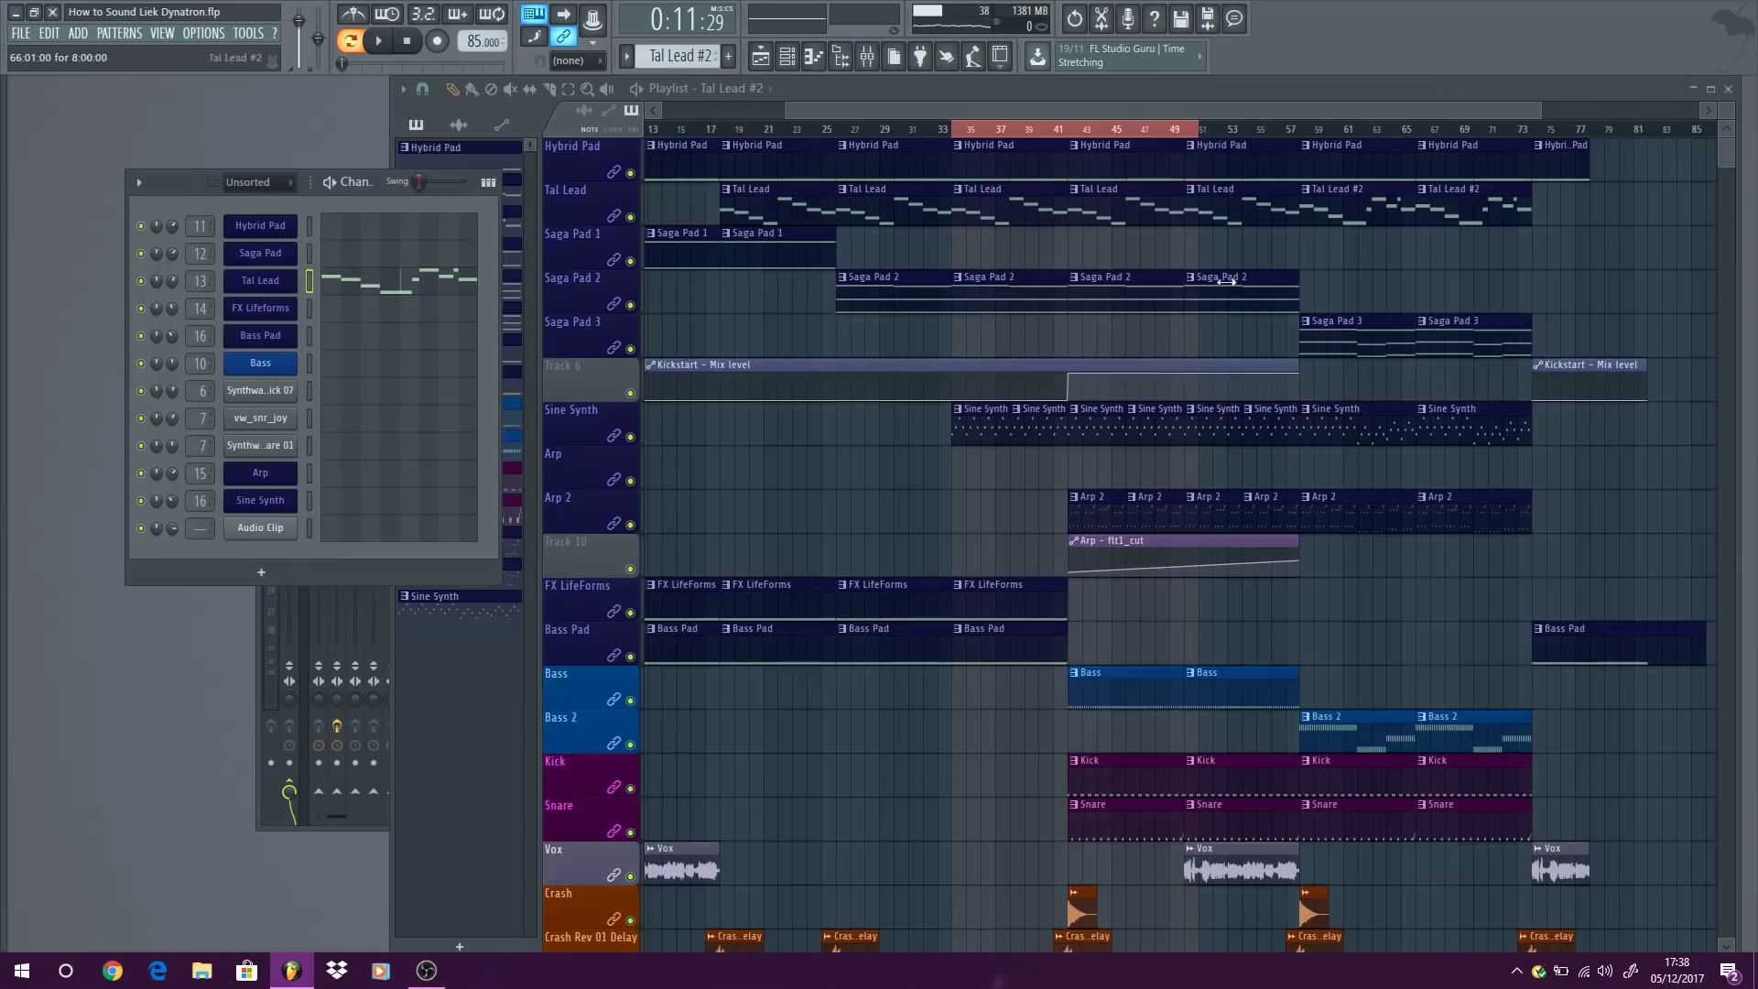
Play Tal Lead #2 and enable OTT and Soundgoodizer on its mixer track, showing each effect's settings.
double_click(207, 278)
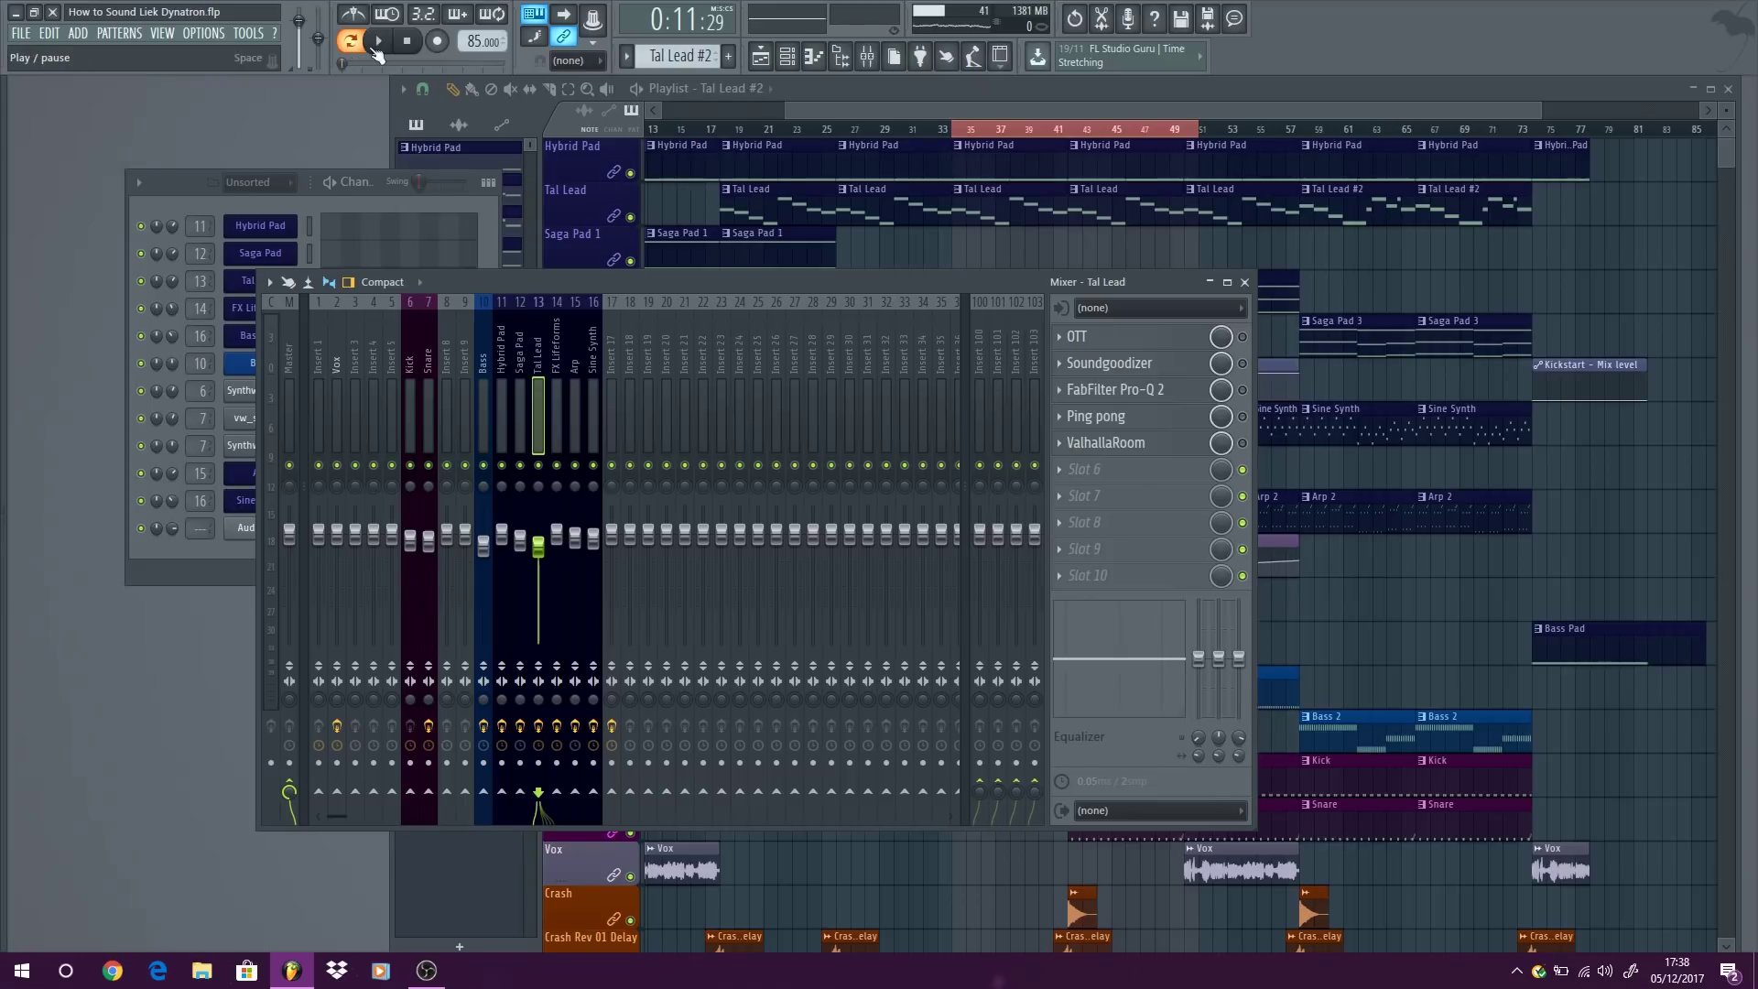
left_click(378, 43)
left_click(1243, 337)
left_click(1104, 339)
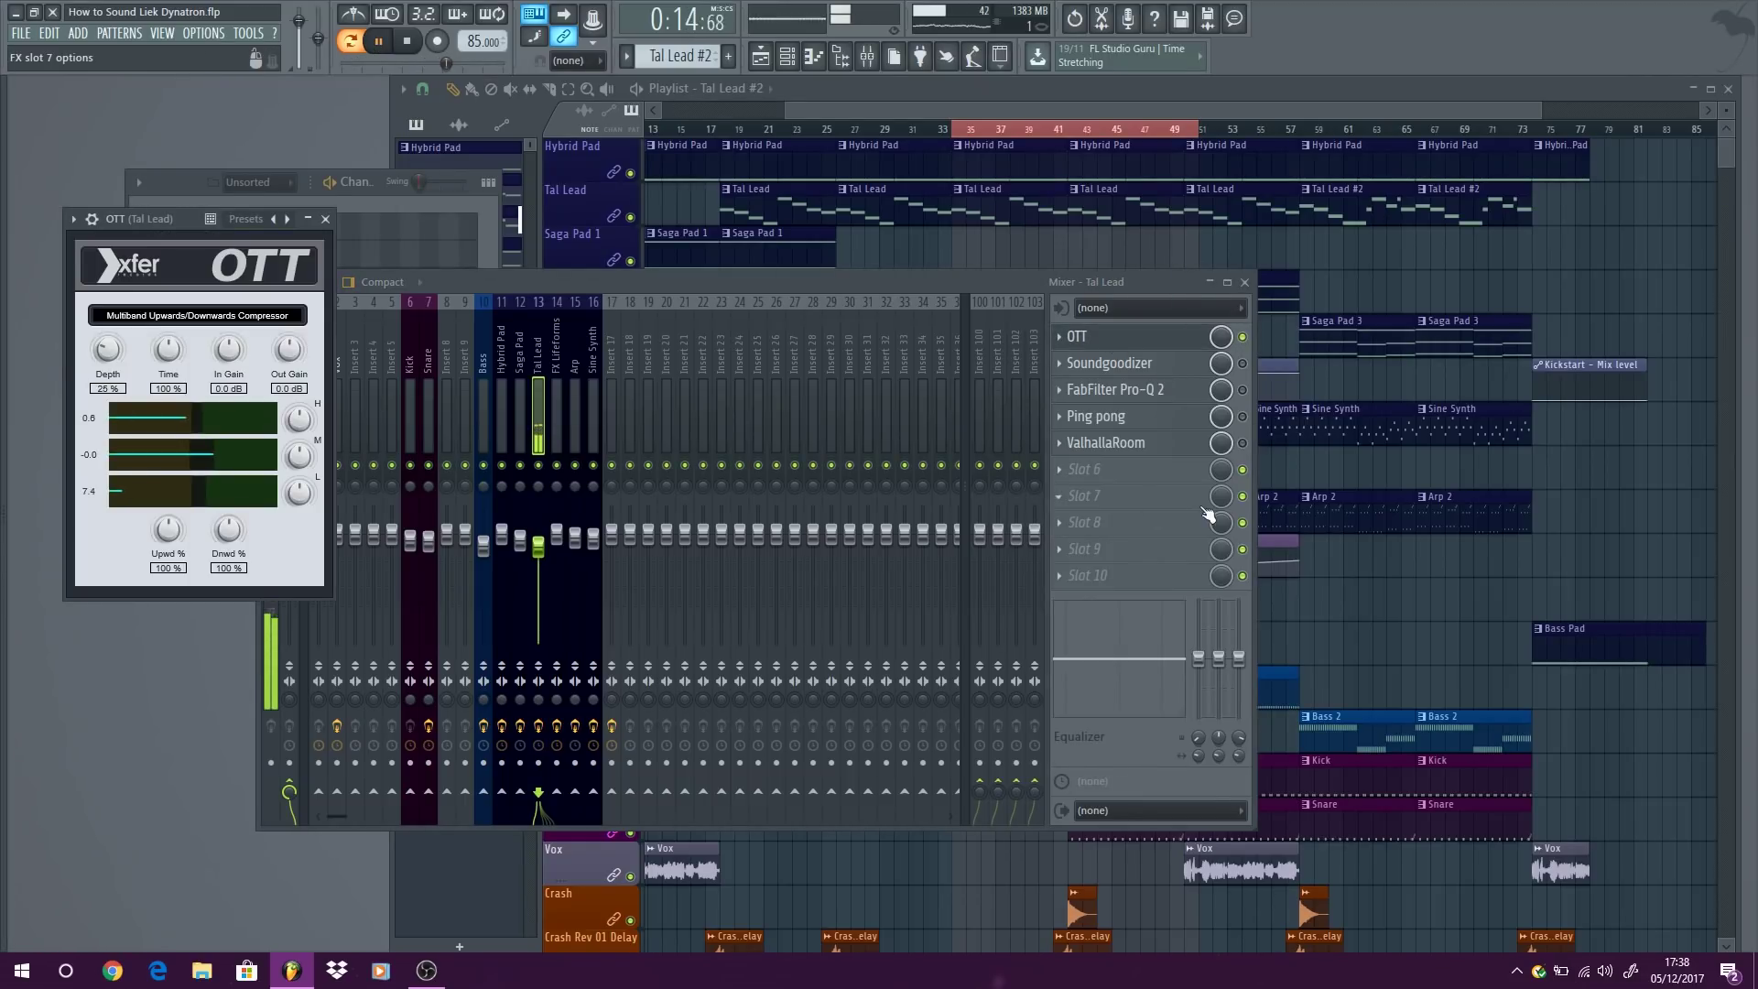
left_click(1243, 364)
left_click(1108, 363)
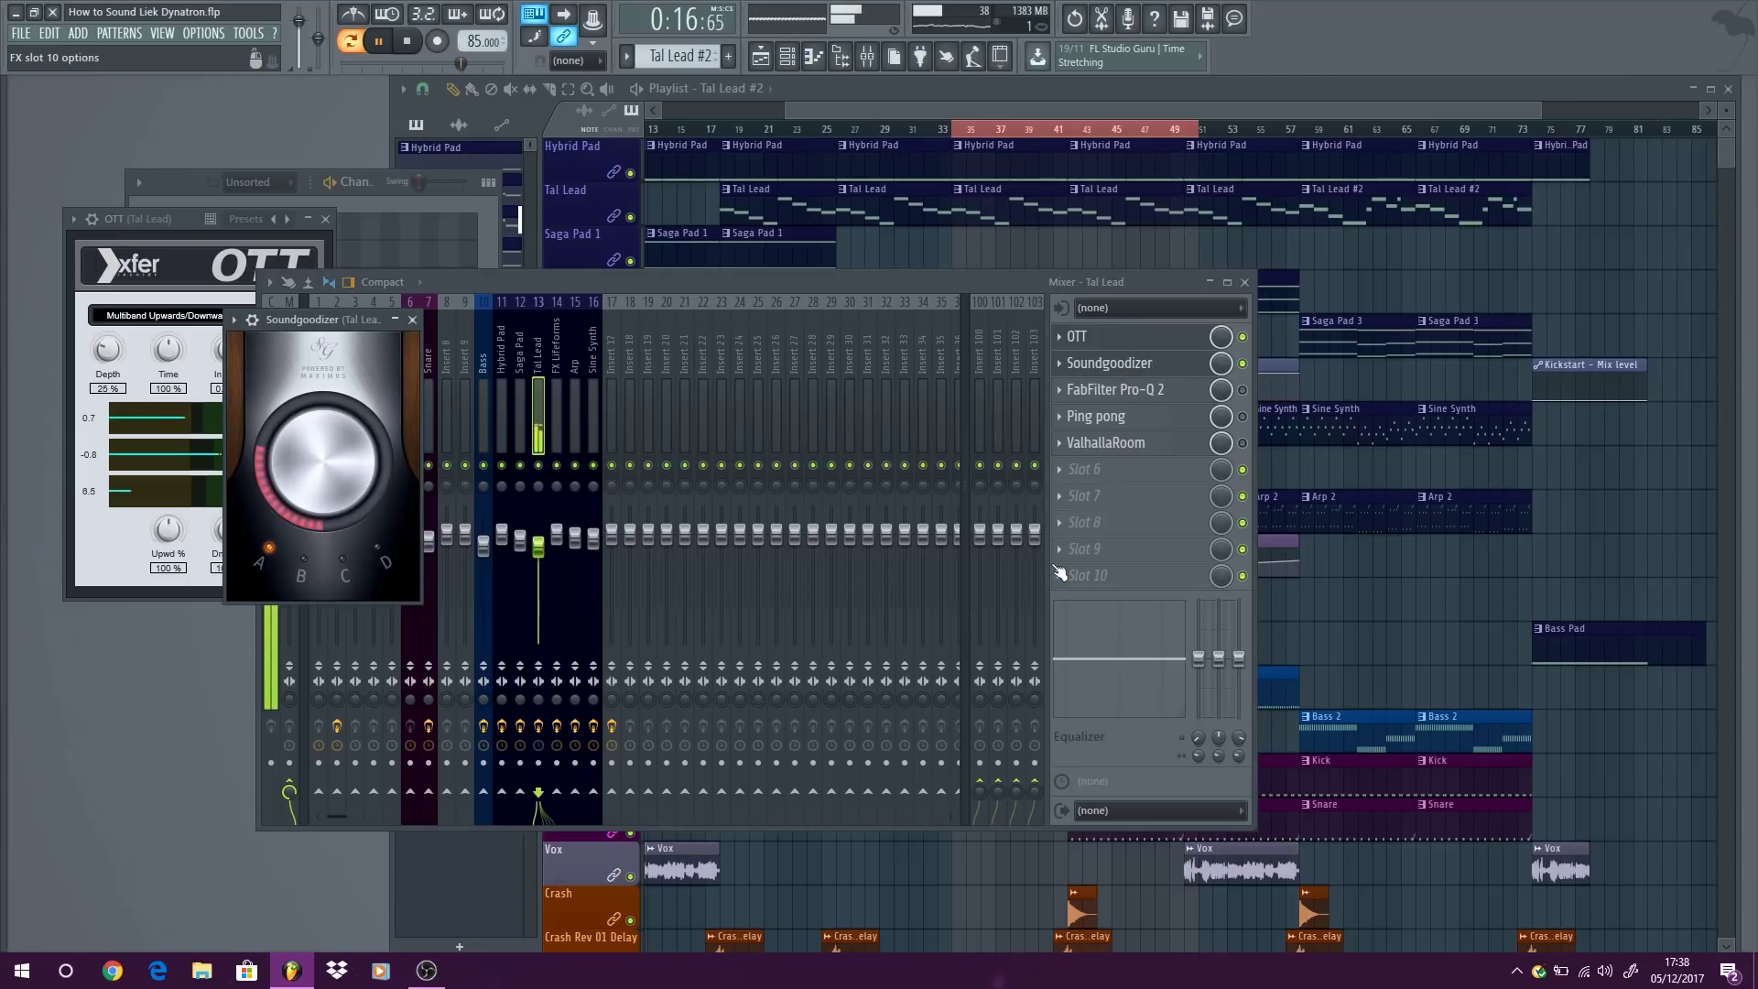
Enable FabFilter Pro-Q 2, Ping pong and ValhallaRoom on the Tal Lead mixer track, showing each effect's settings.
left_click(1175, 393)
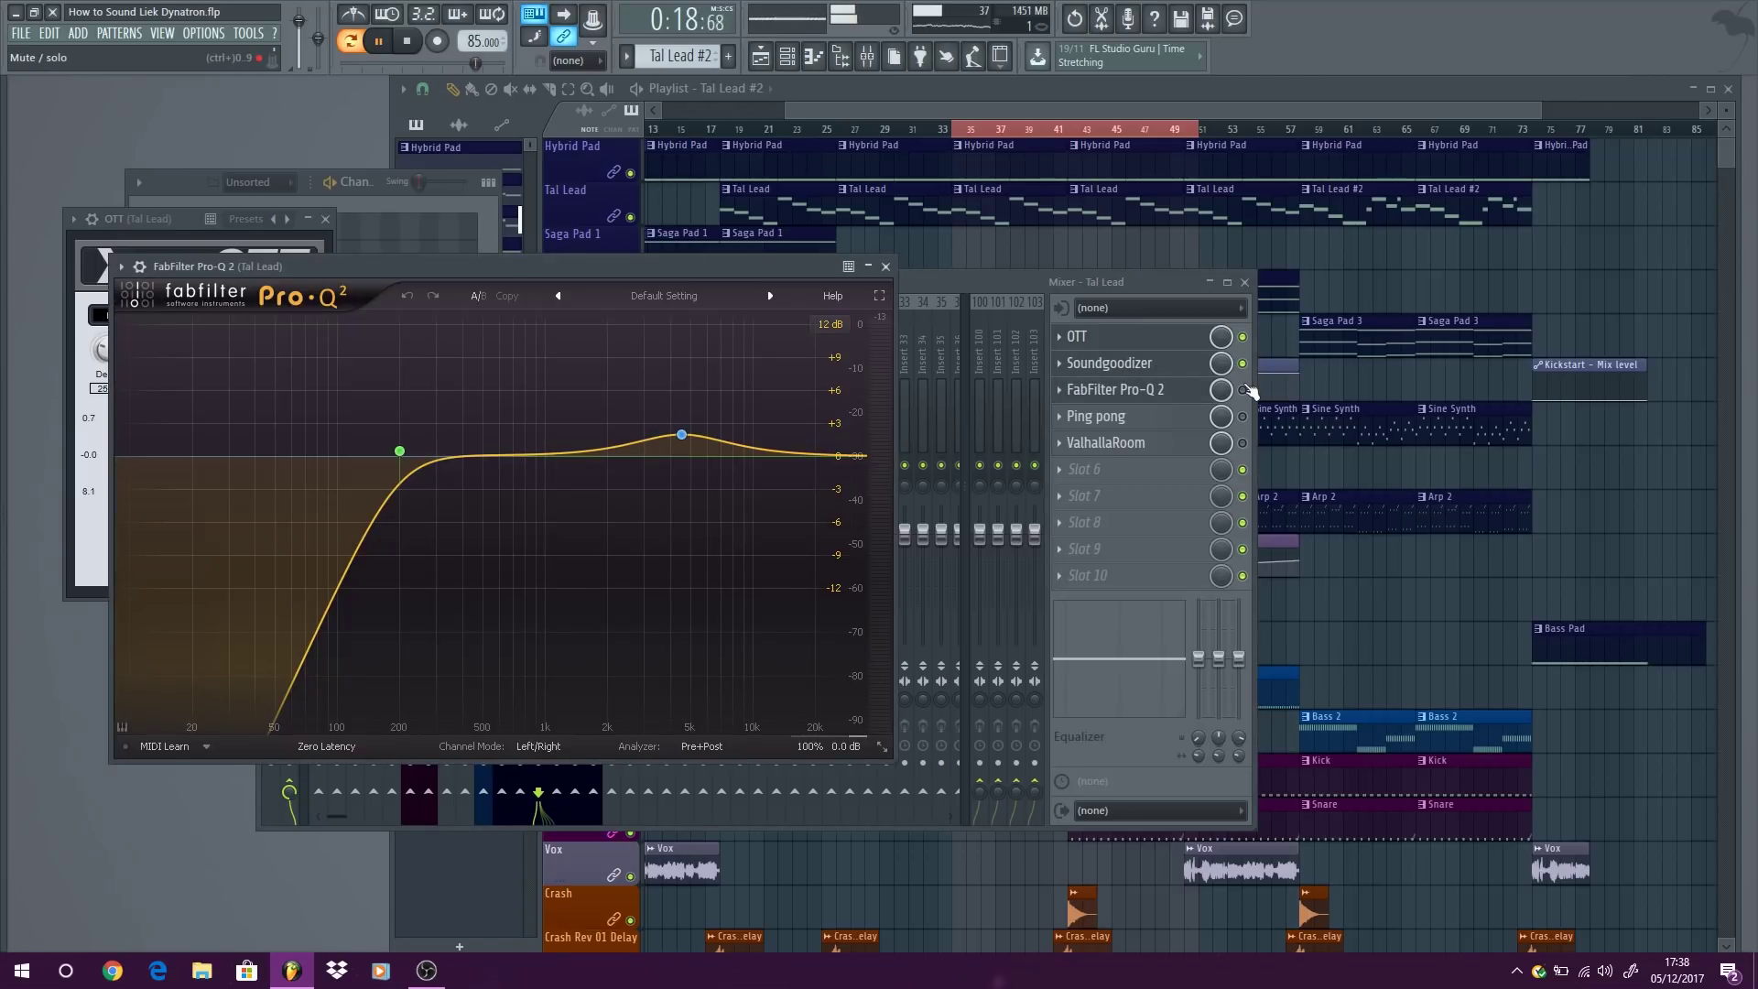
left_click(1243, 390)
left_click(1172, 420)
left_click(1243, 417)
left_click(1173, 445)
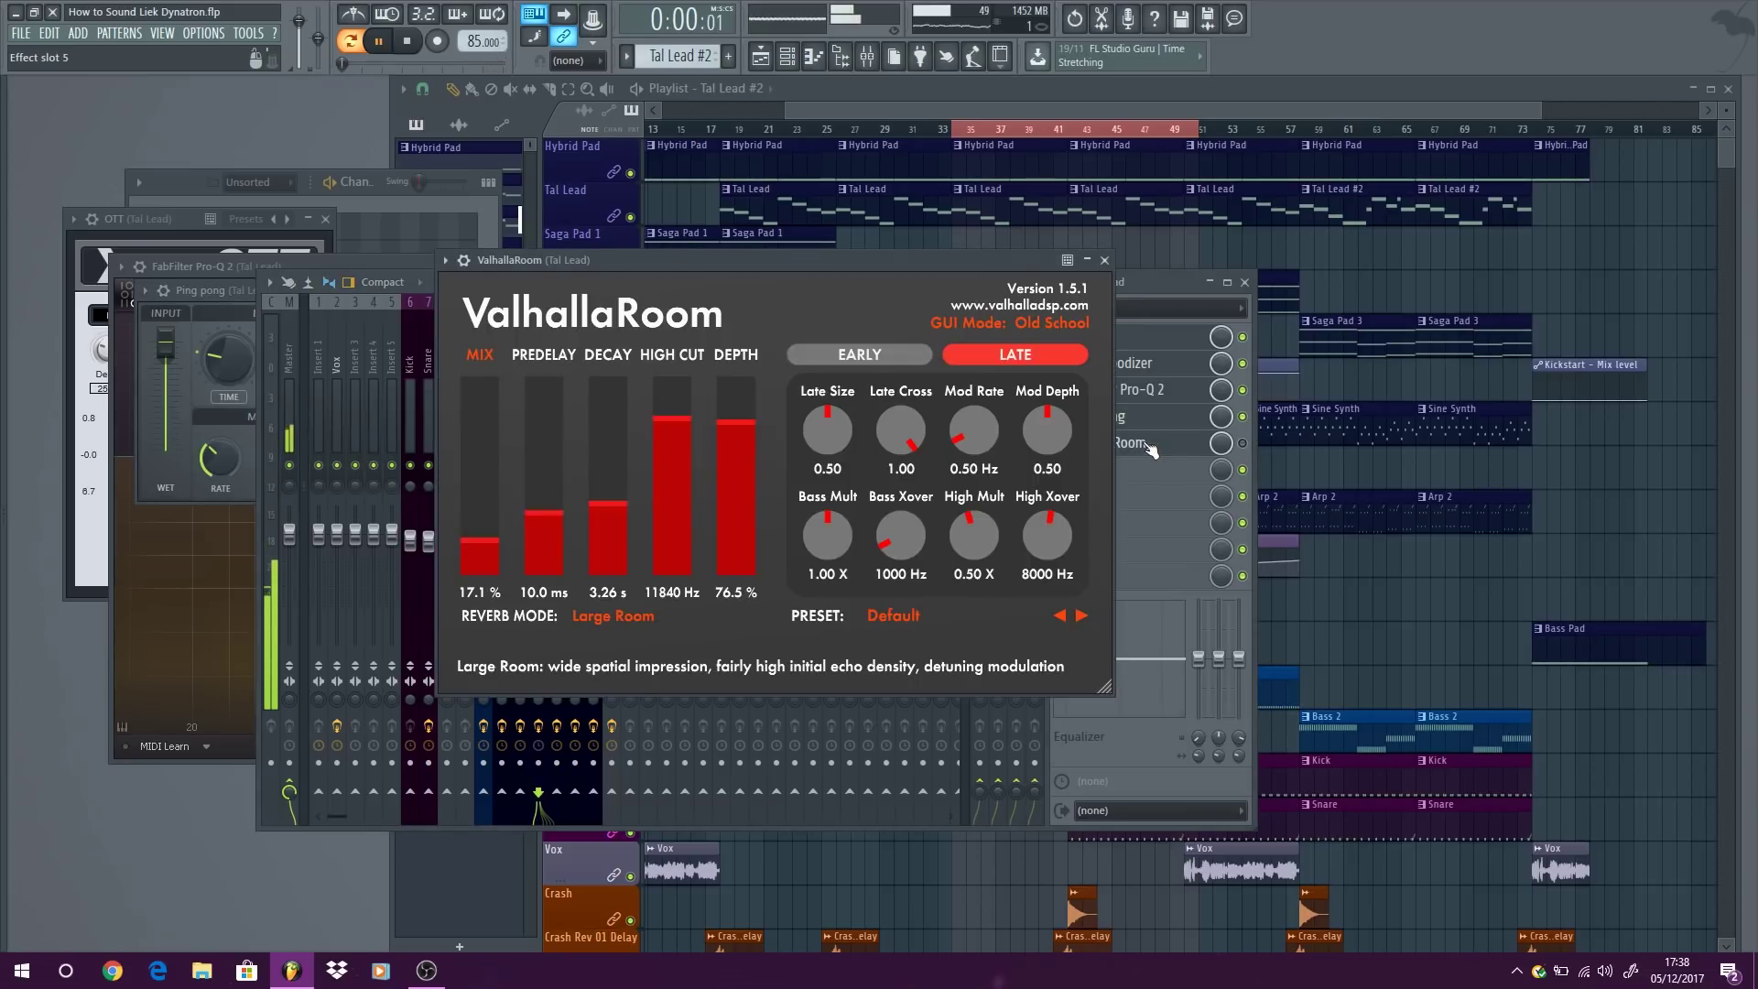
left_click(1242, 443)
Close the mixer and all open Tal Lead effect windows, and stop playback.
left_click(1245, 282)
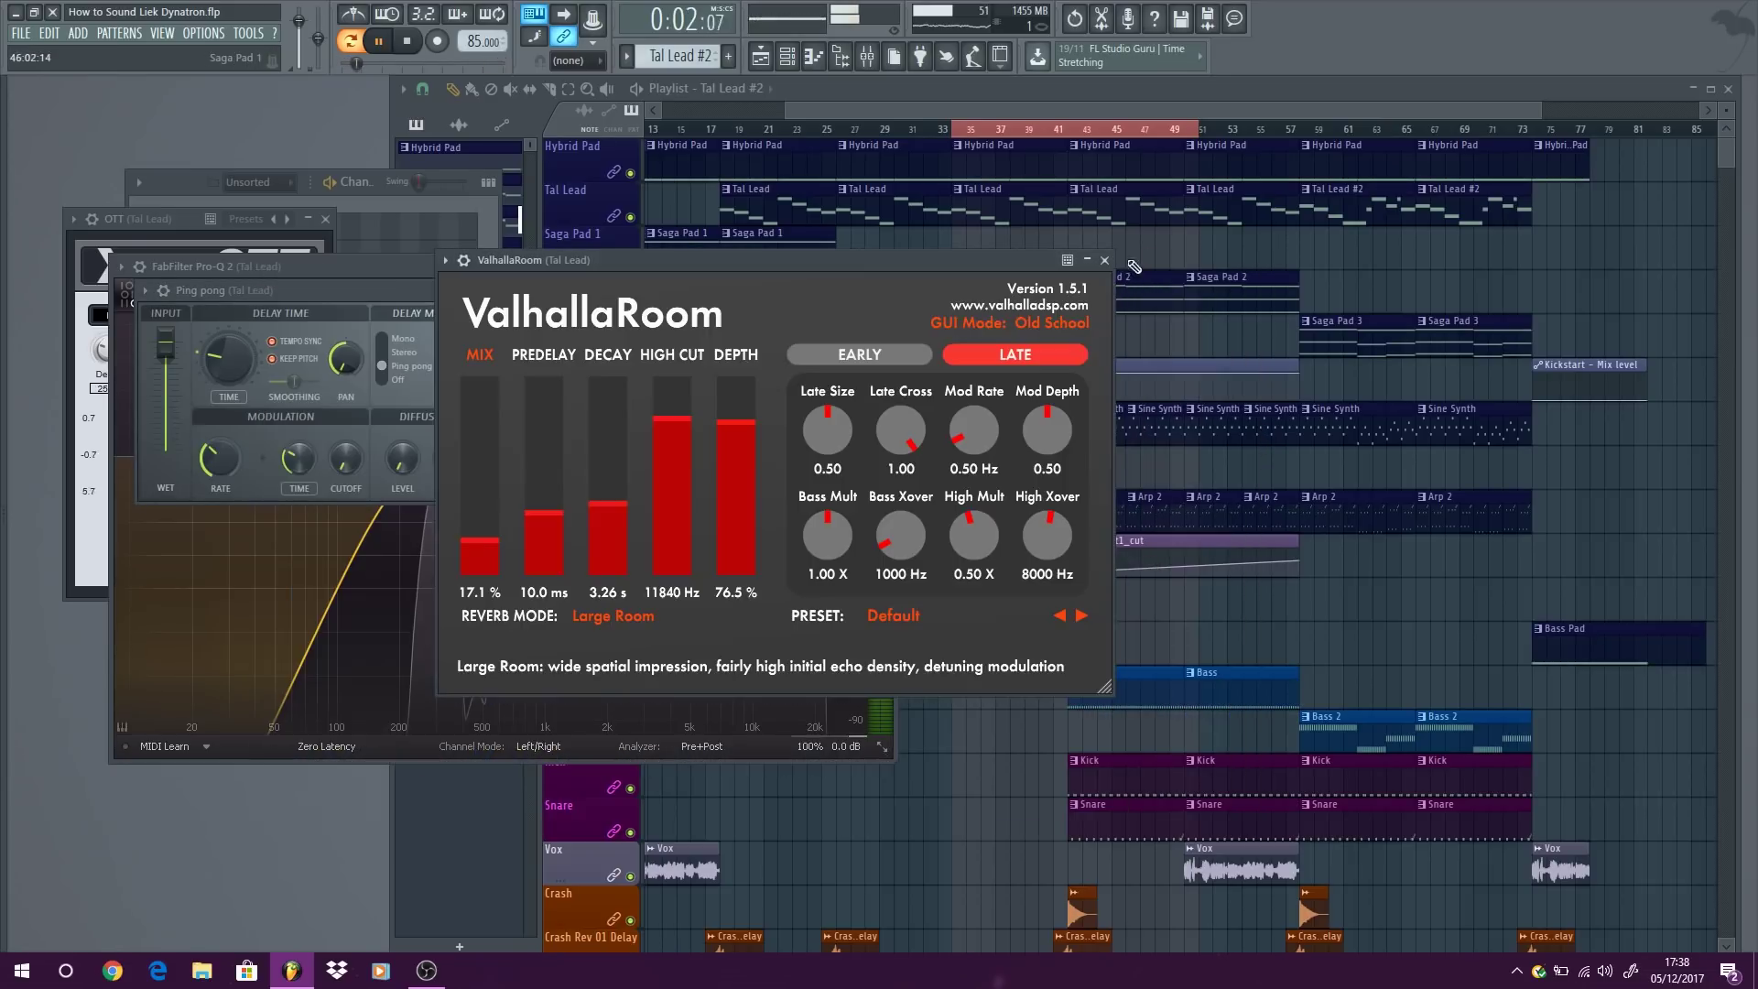
left_click(1117, 268)
left_click(325, 219)
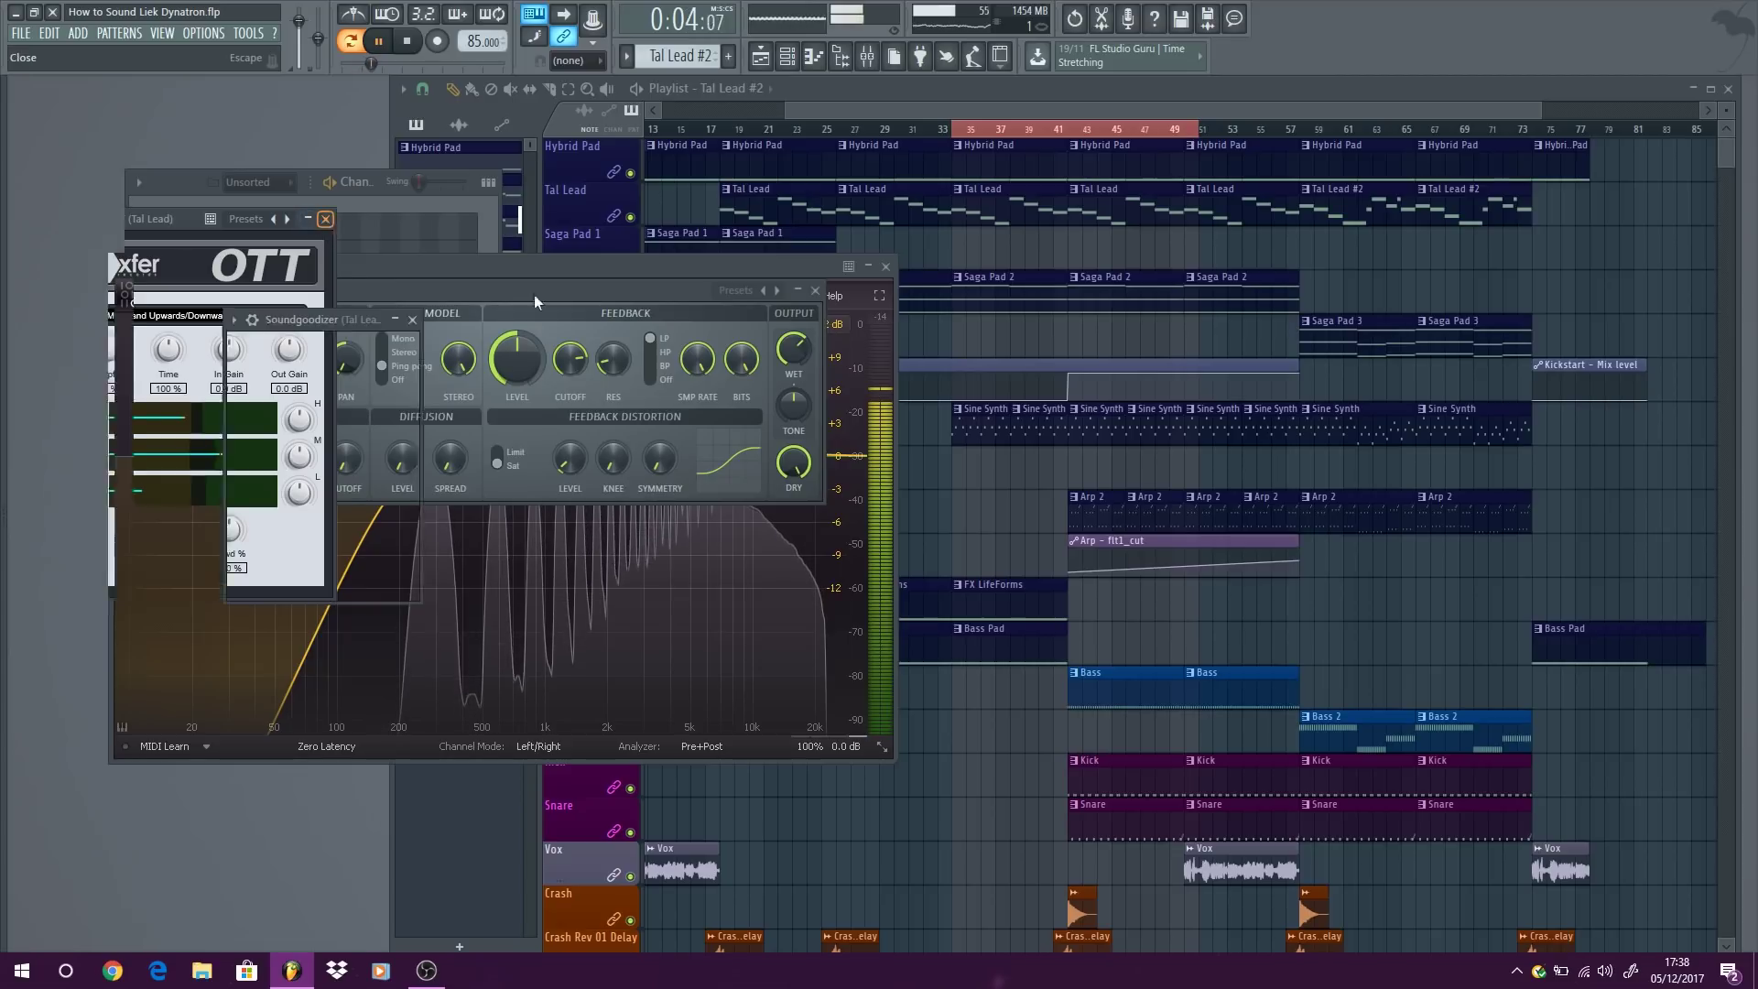
left_click(886, 267)
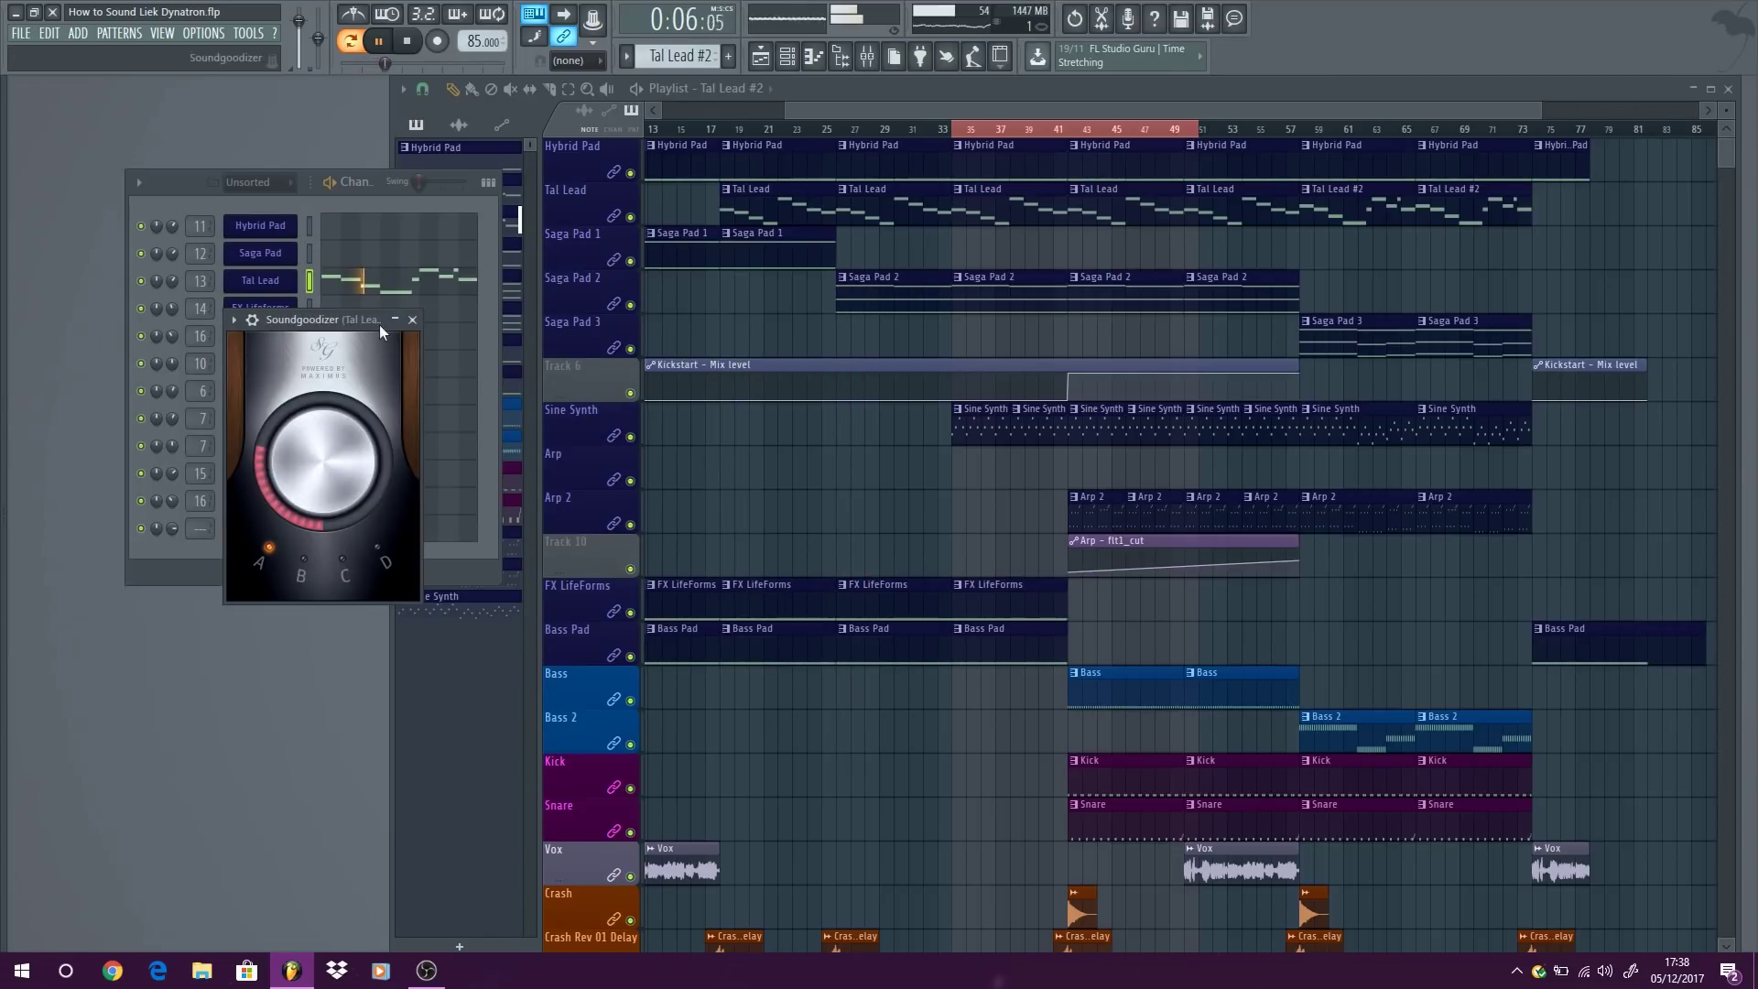
left_click(412, 320)
key("space")
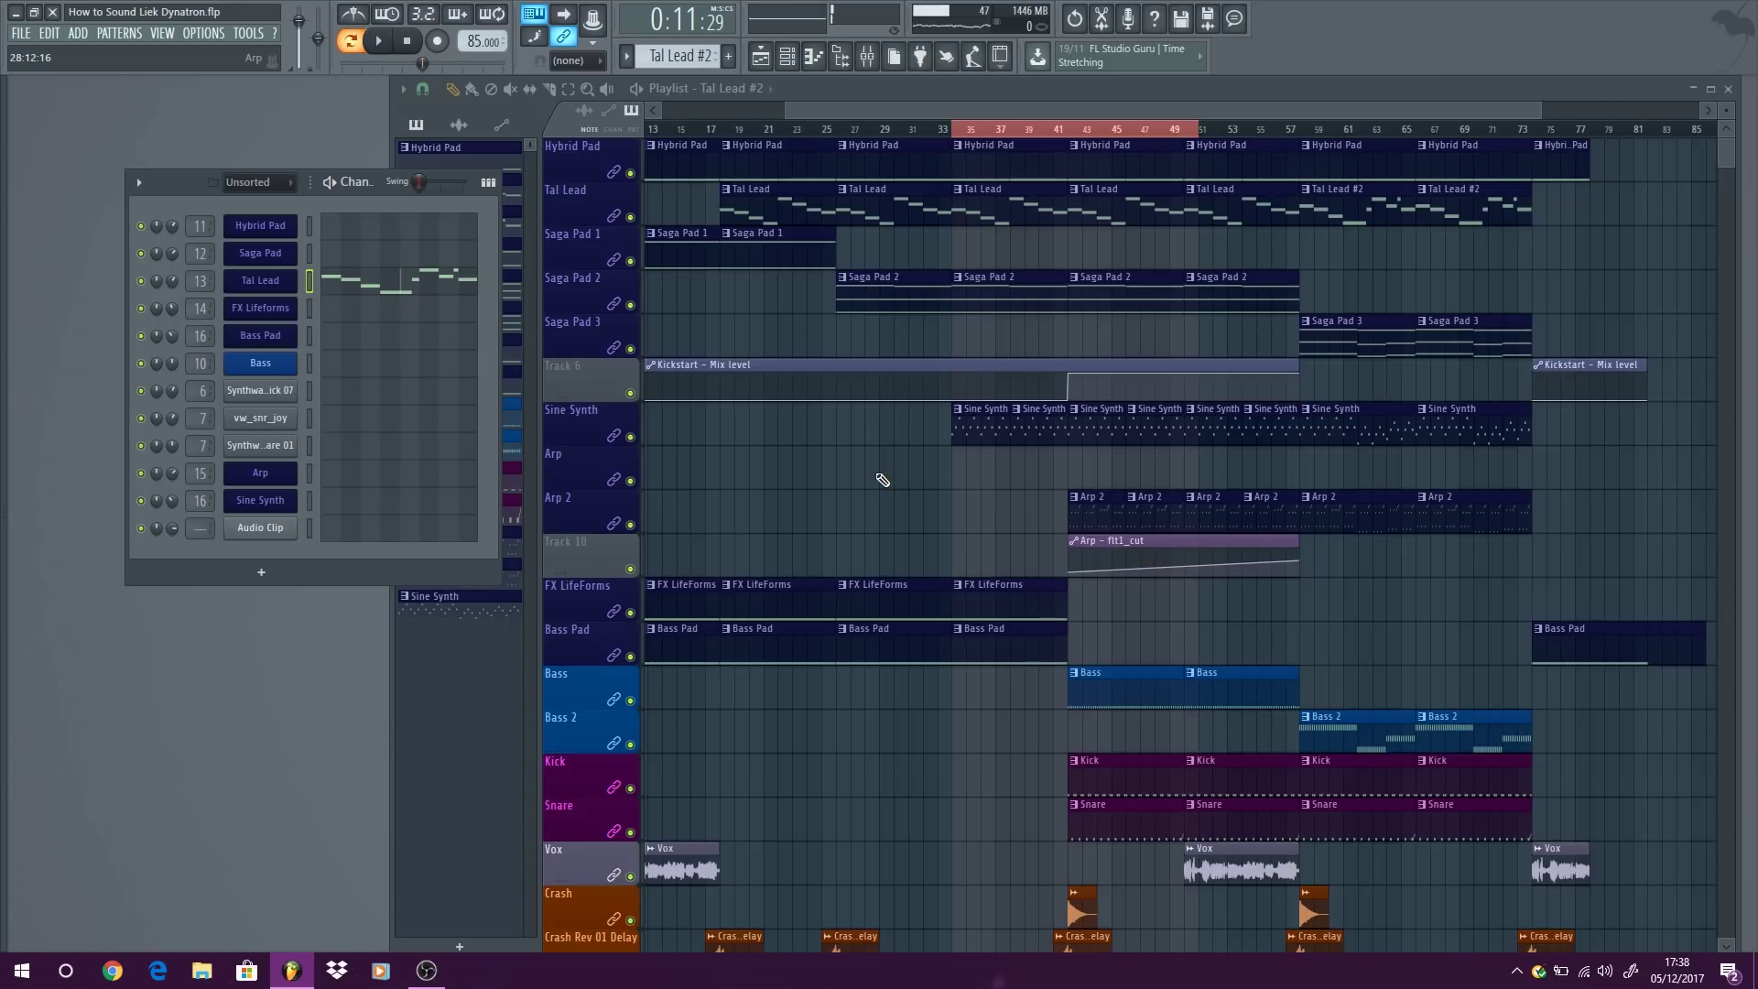
Examine the Arp 2 pattern's notes in the piano roll while it plays, and open the Spire instrument on the Arp channel.
right_click(864, 494)
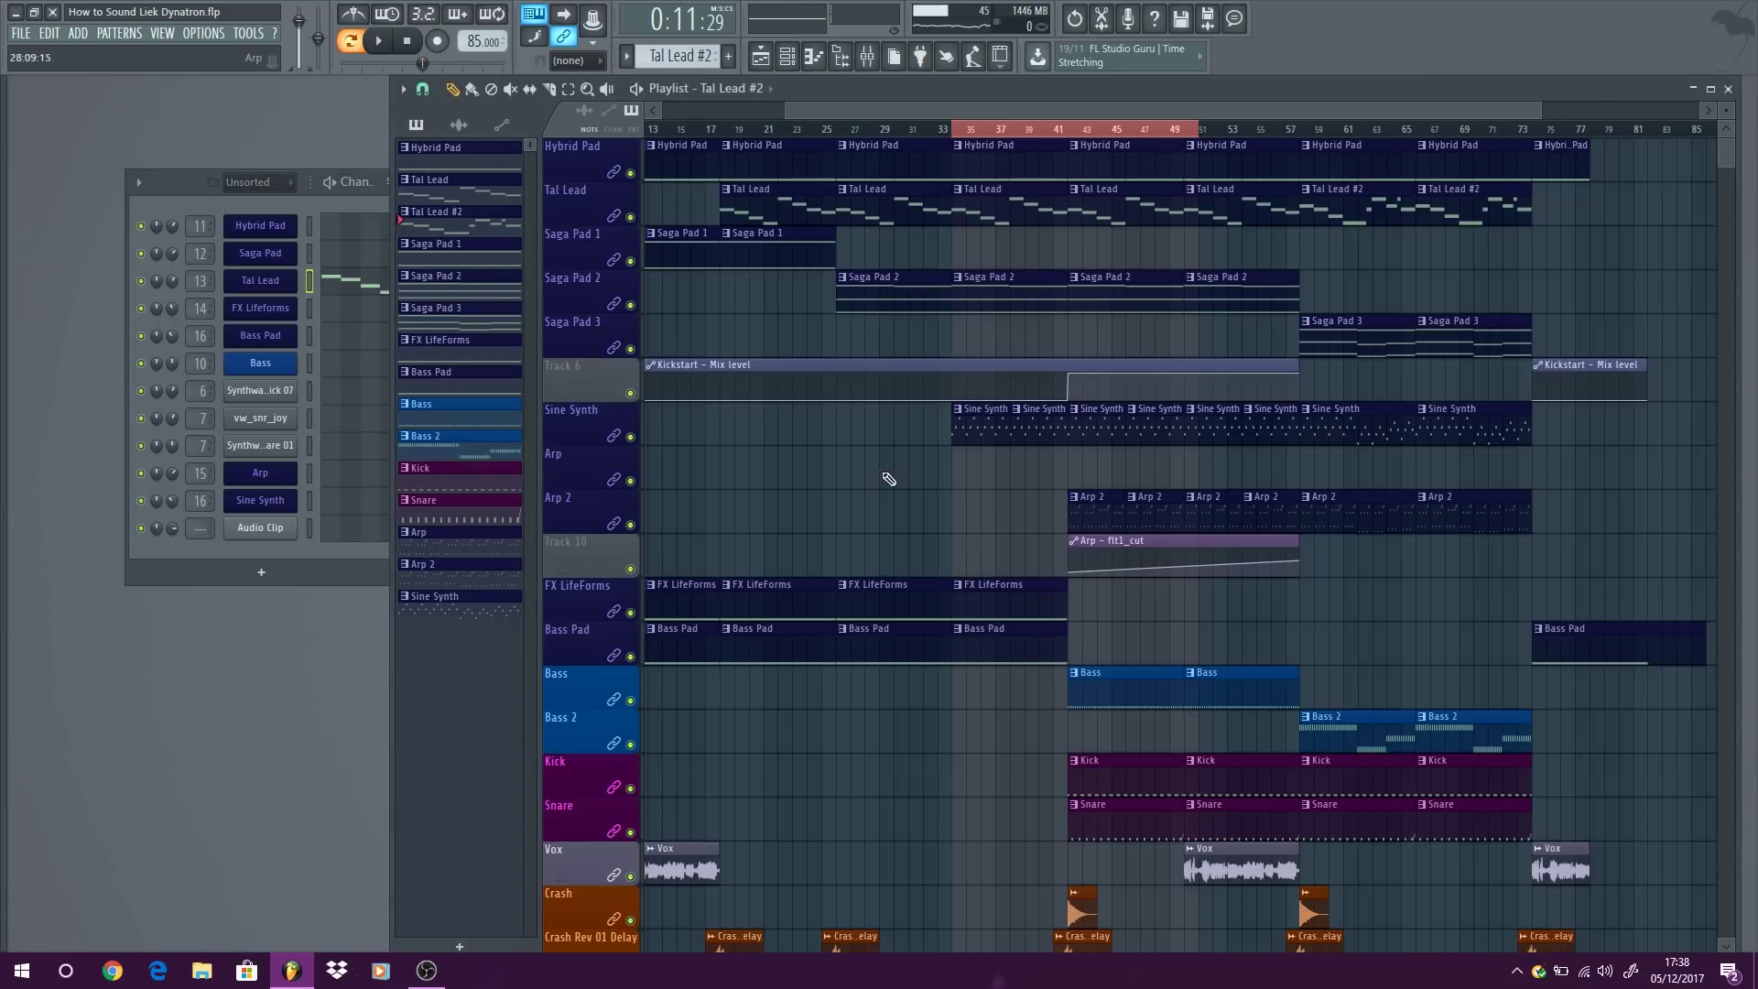
scroll(1584, 480, "up", 3, "ctrl")
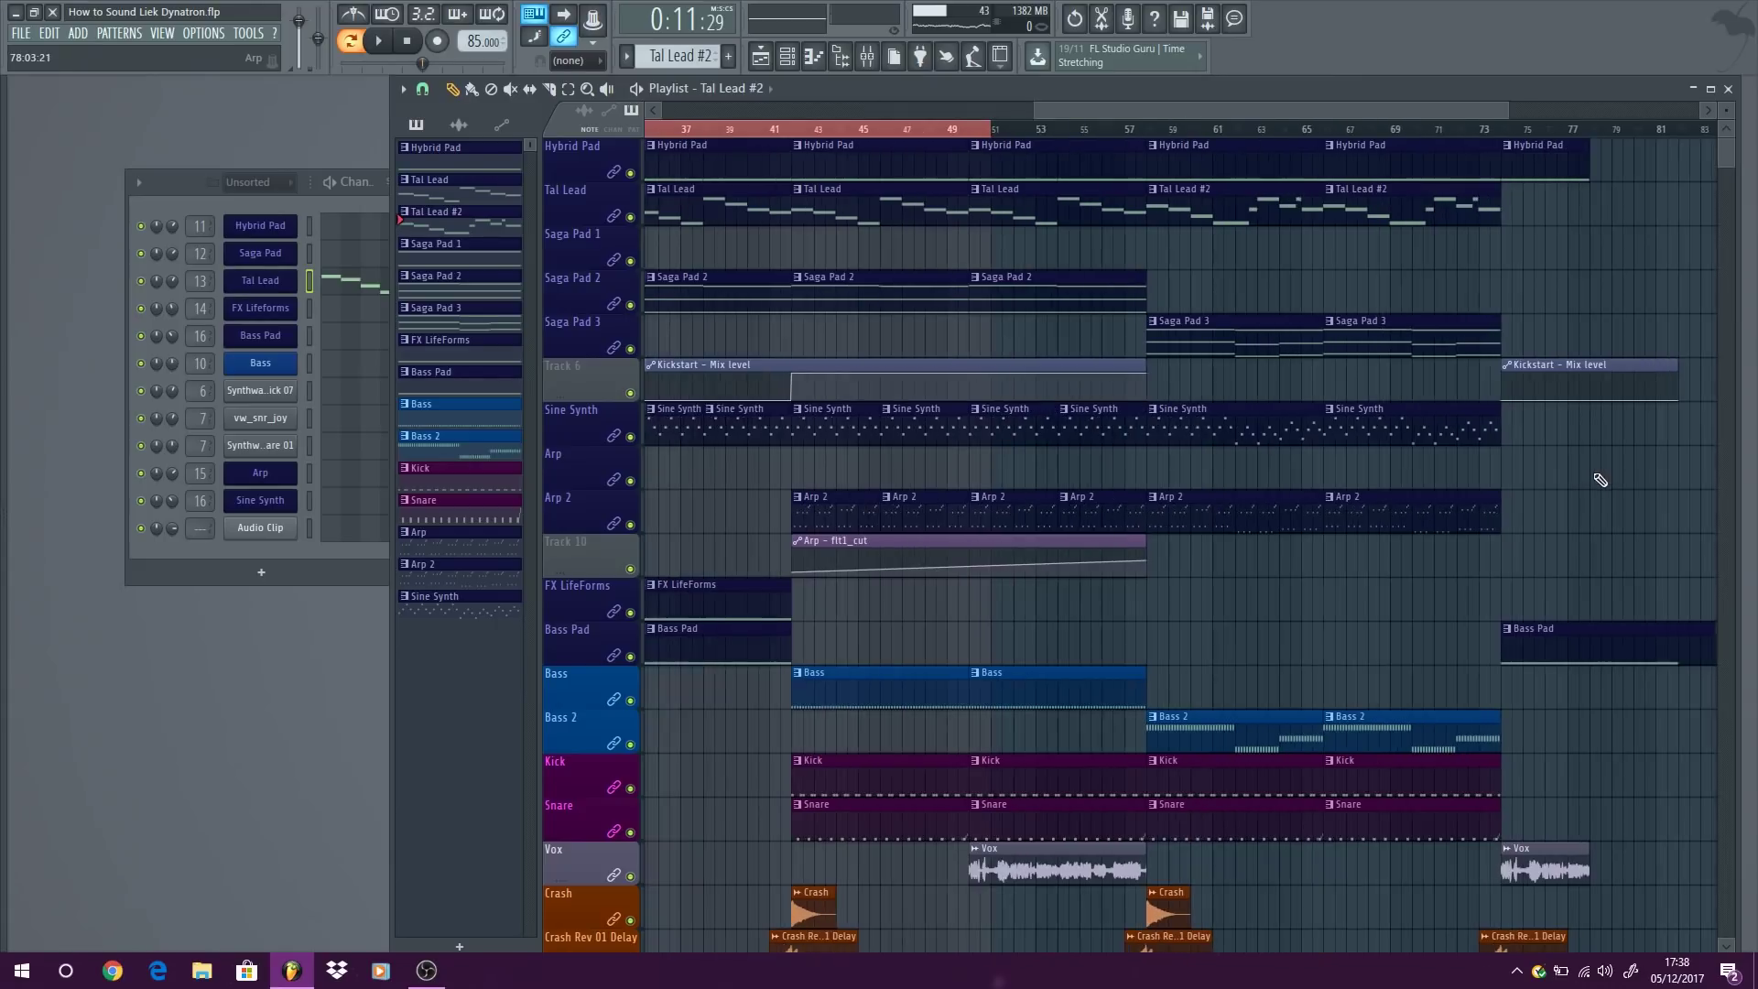
left_click(1221, 520)
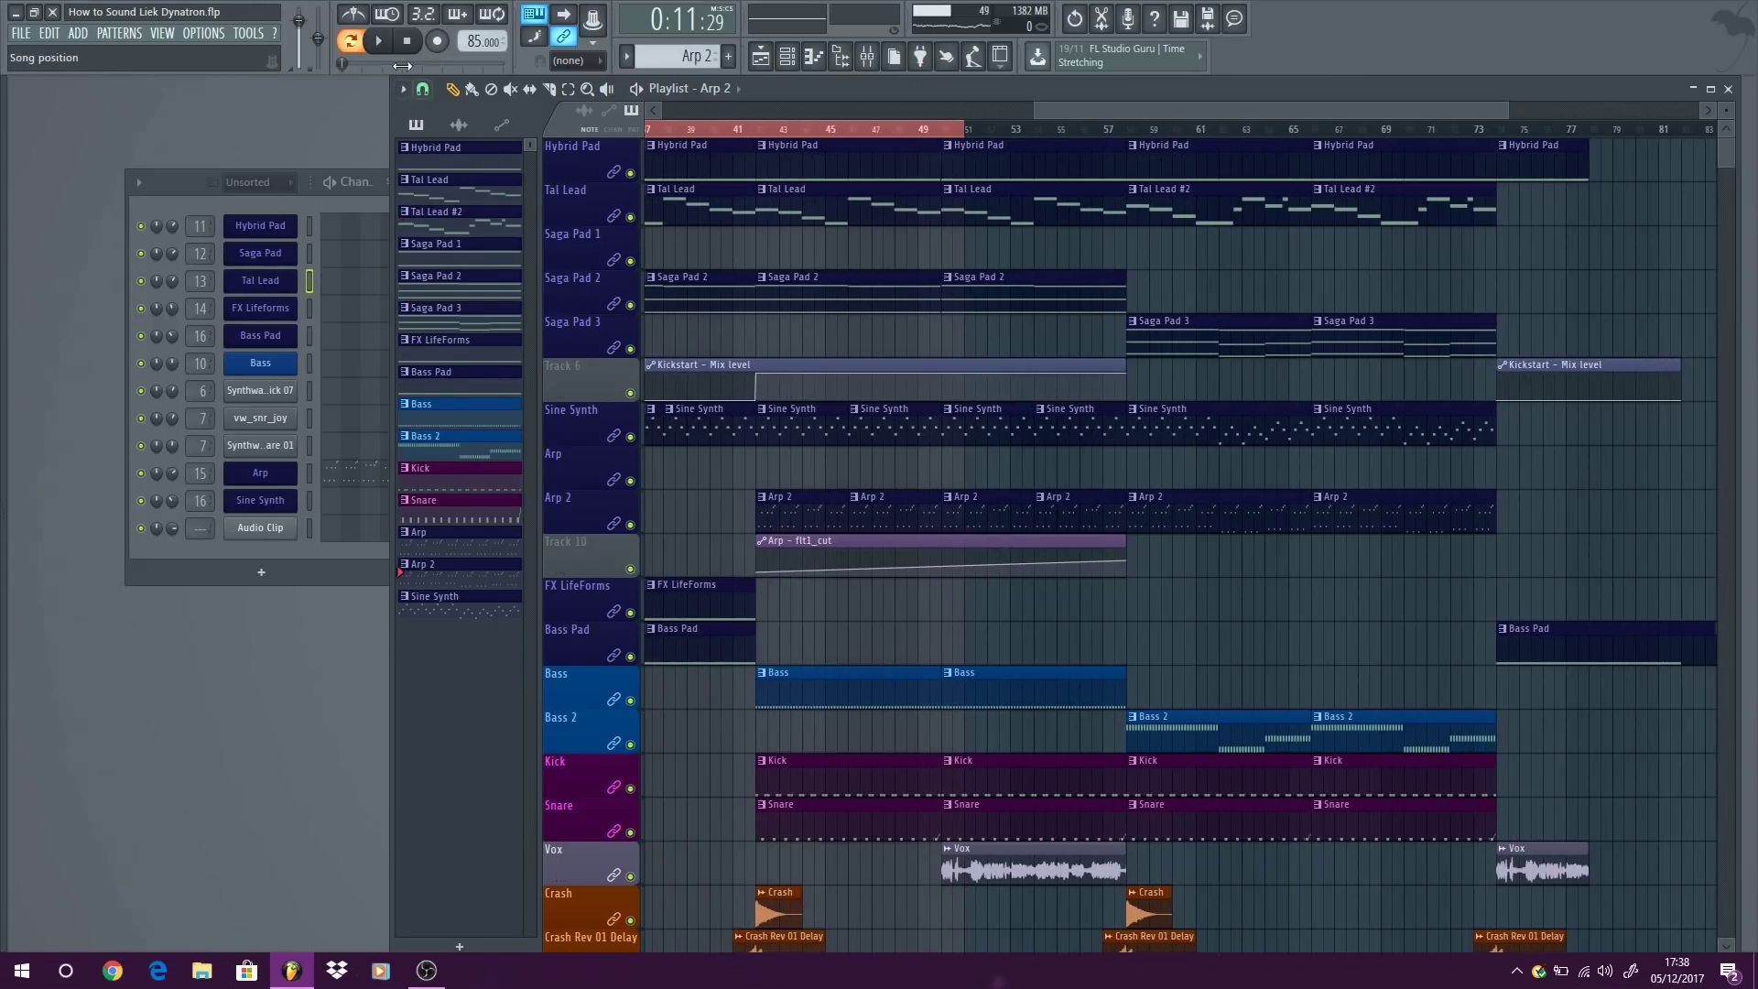
right_click(287, 488)
left_click(339, 478)
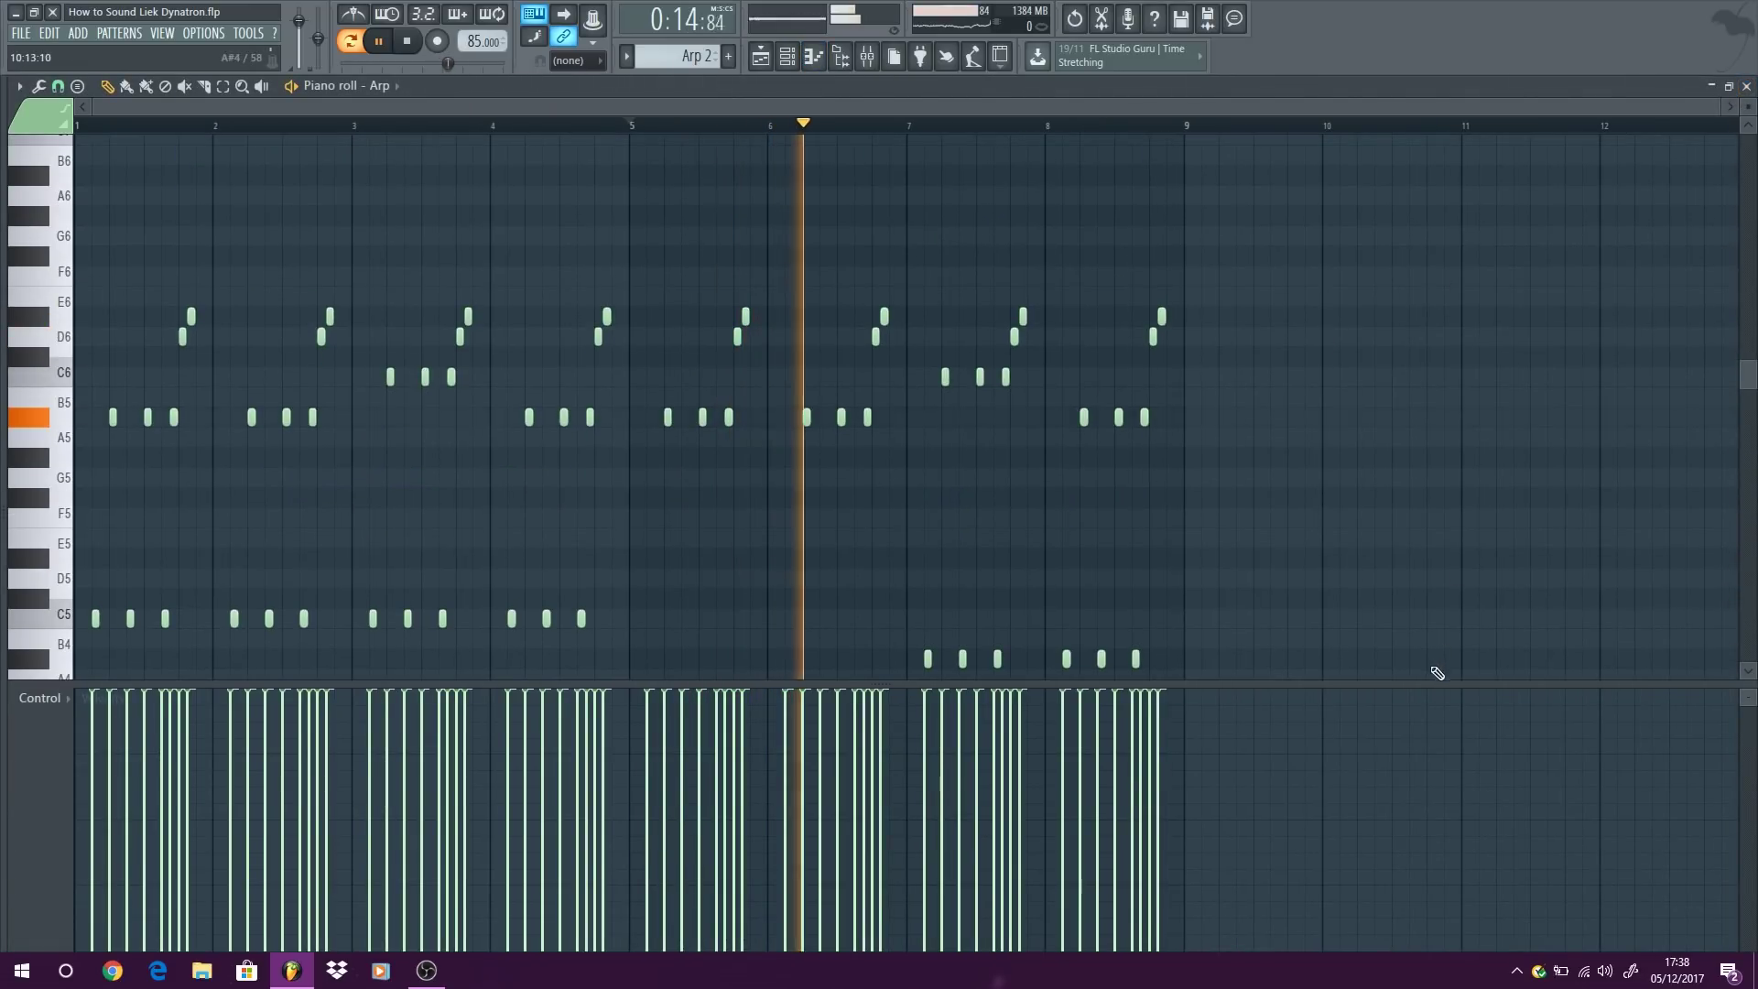
left_click_drag(1437, 687, 1444, 847)
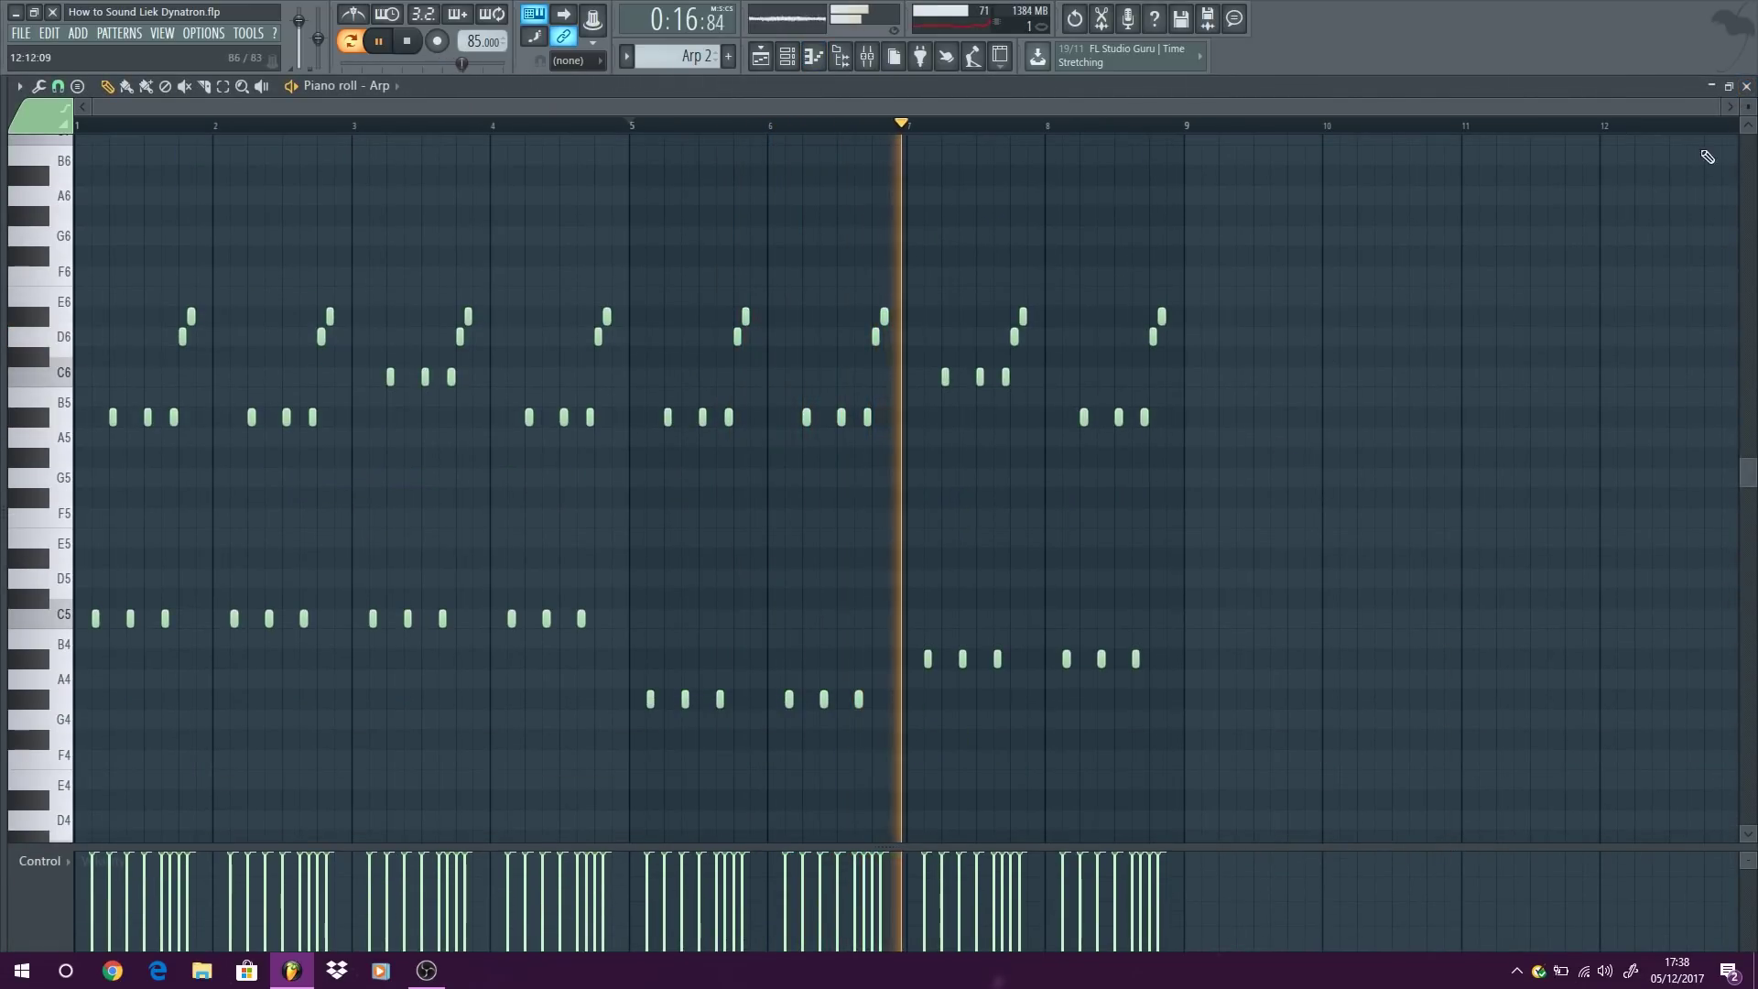
left_click(1747, 86)
left_click(255, 473)
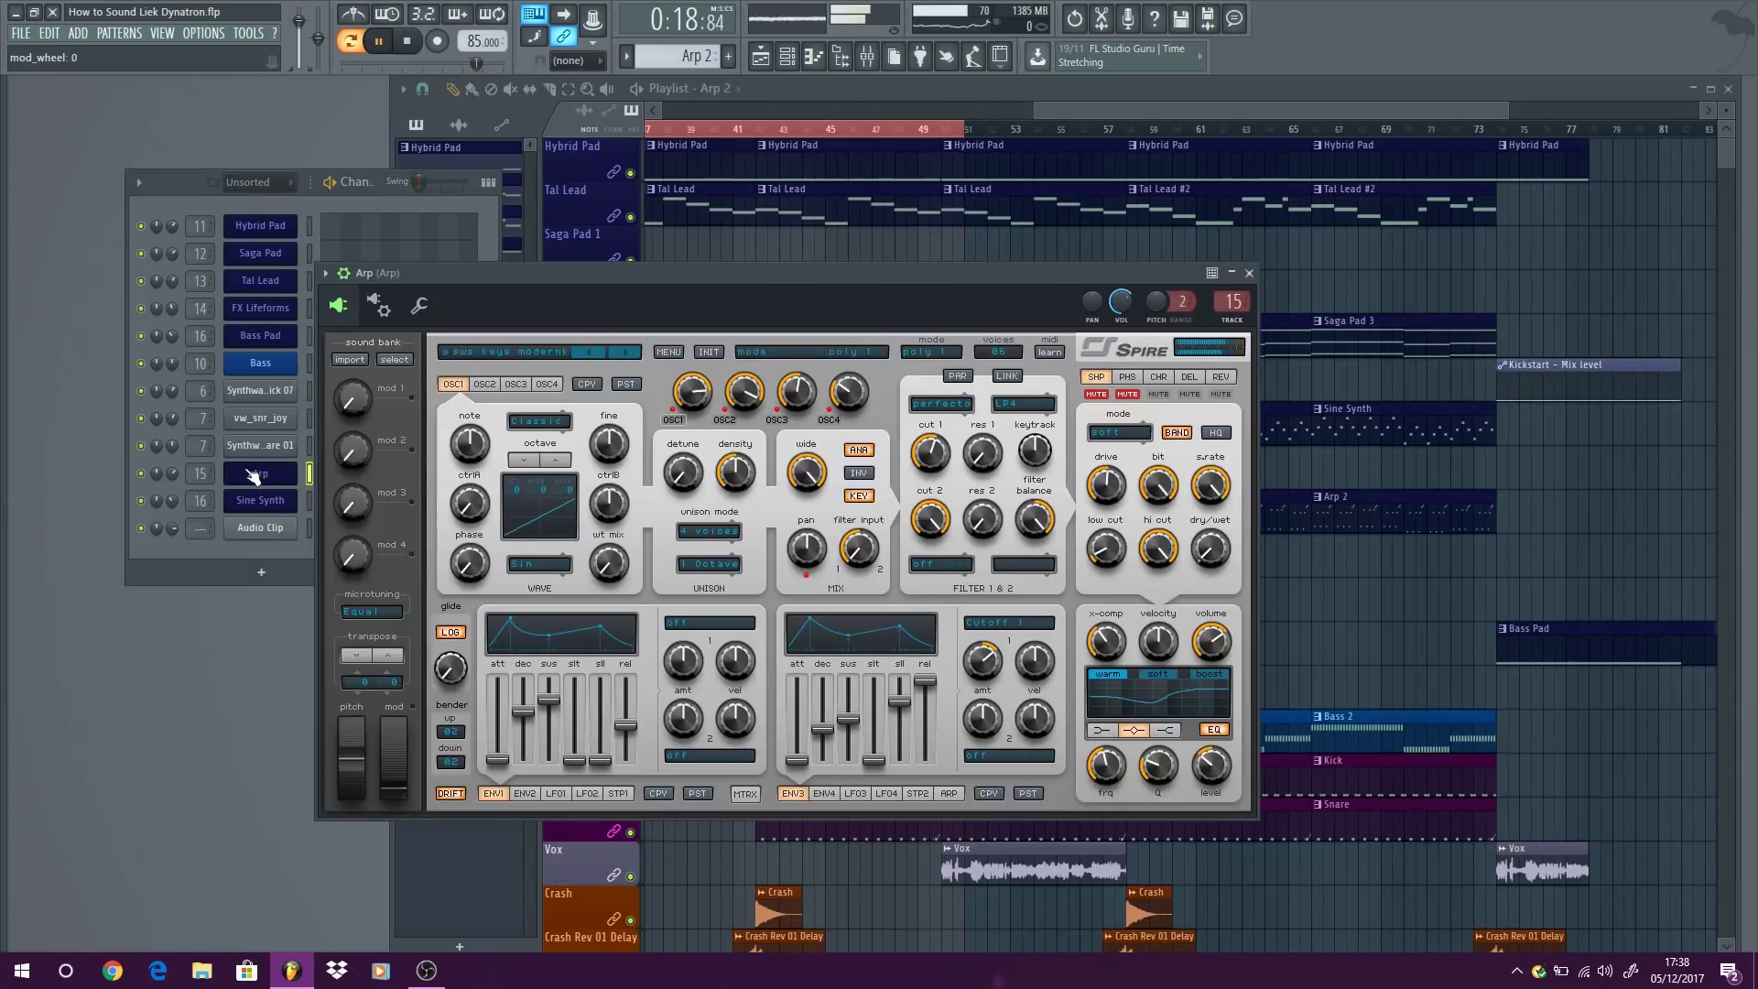
Examine the OTT and FabFilter Pro-Q 2 settings on the Arp mixer track, stop playback, and close the mixer and effect windows.
double_click(1231, 296)
left_click(1136, 362)
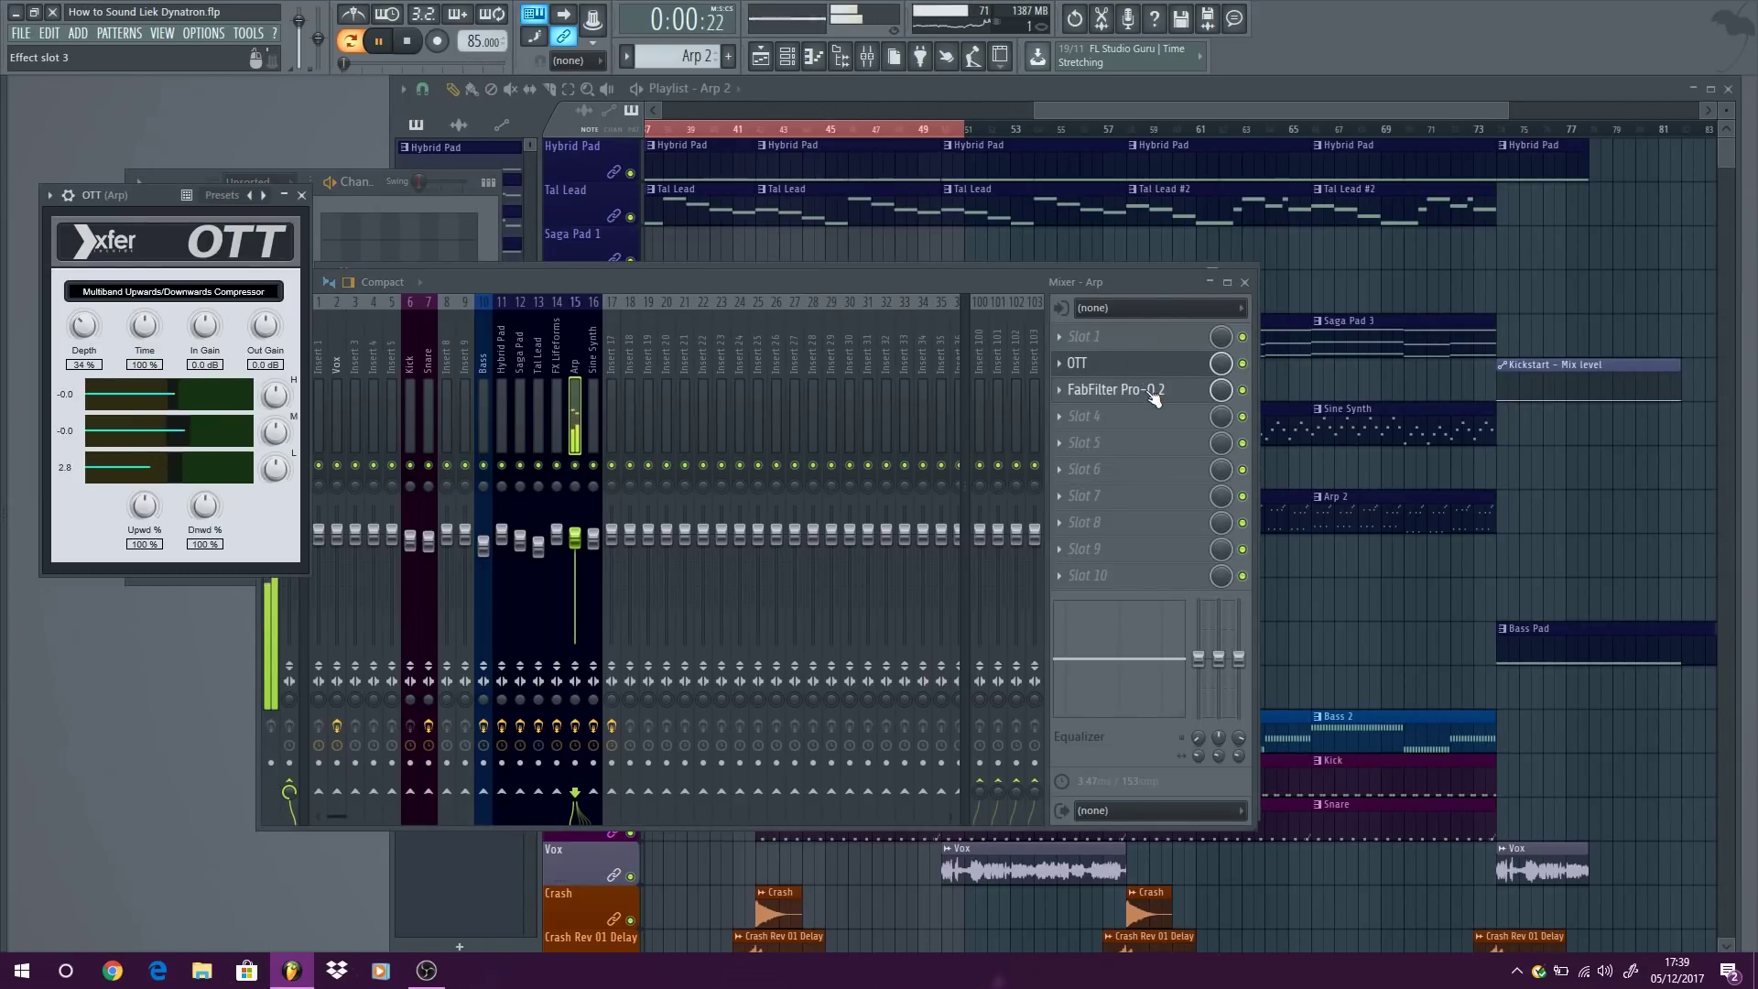
left_click(1154, 394)
left_click(406, 43)
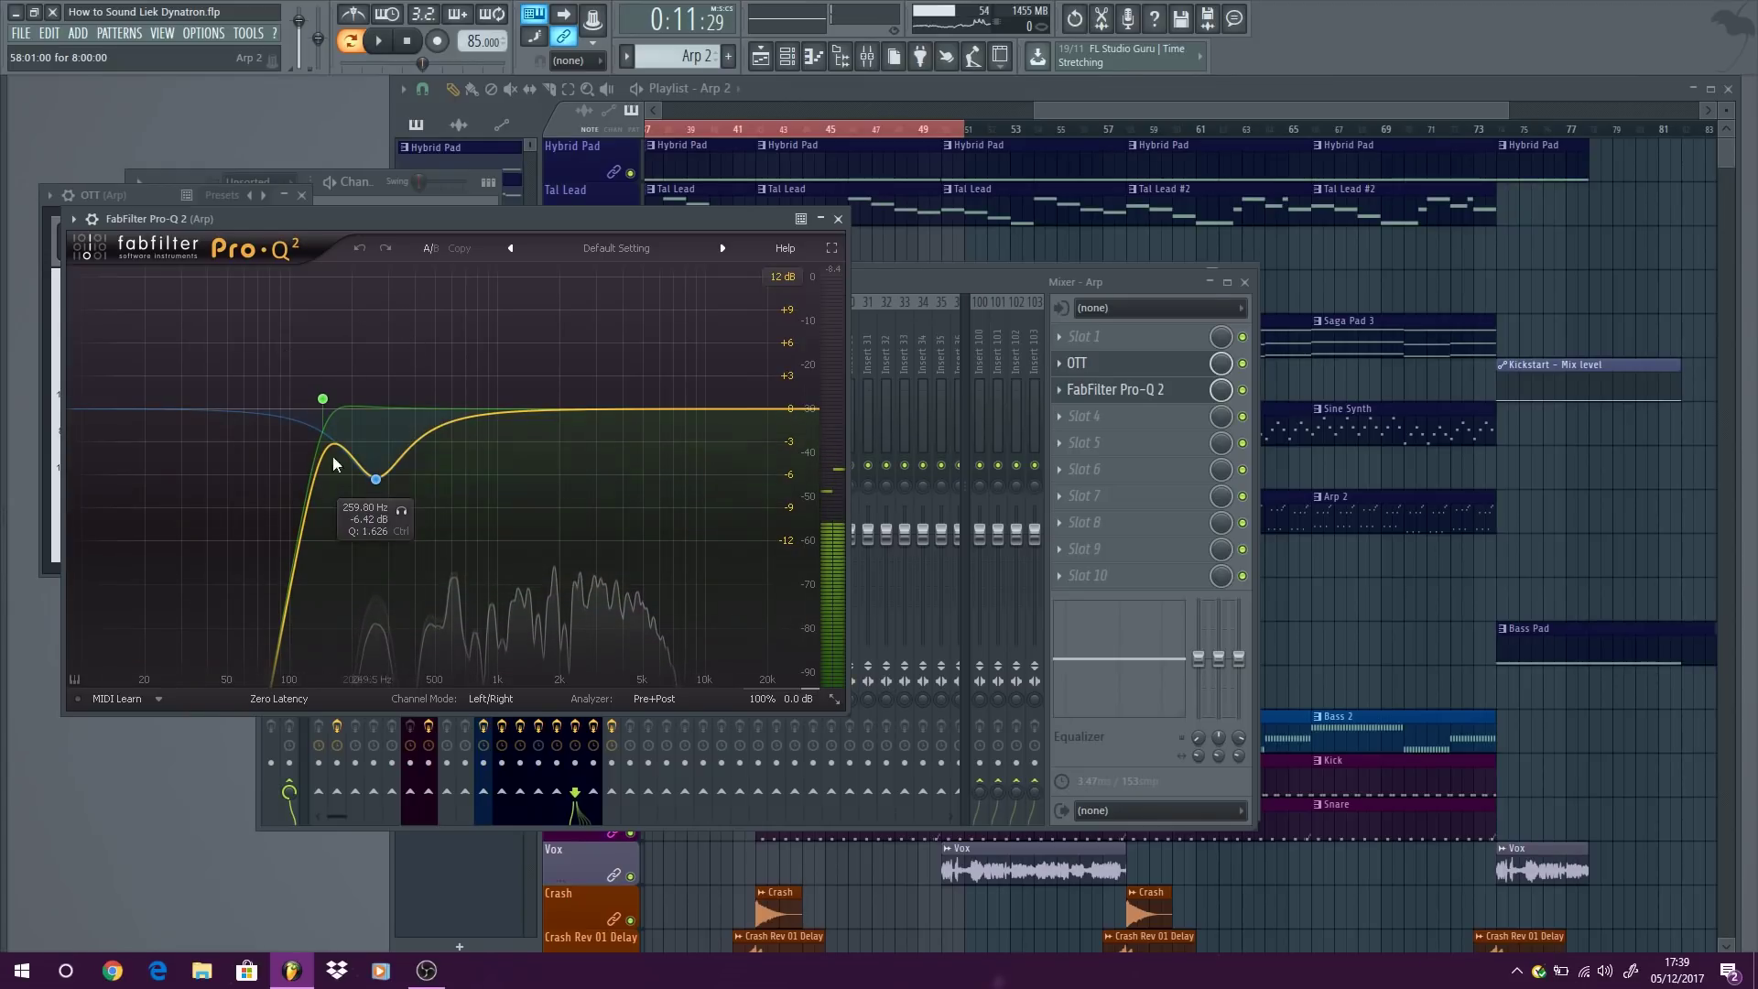
left_click(837, 219)
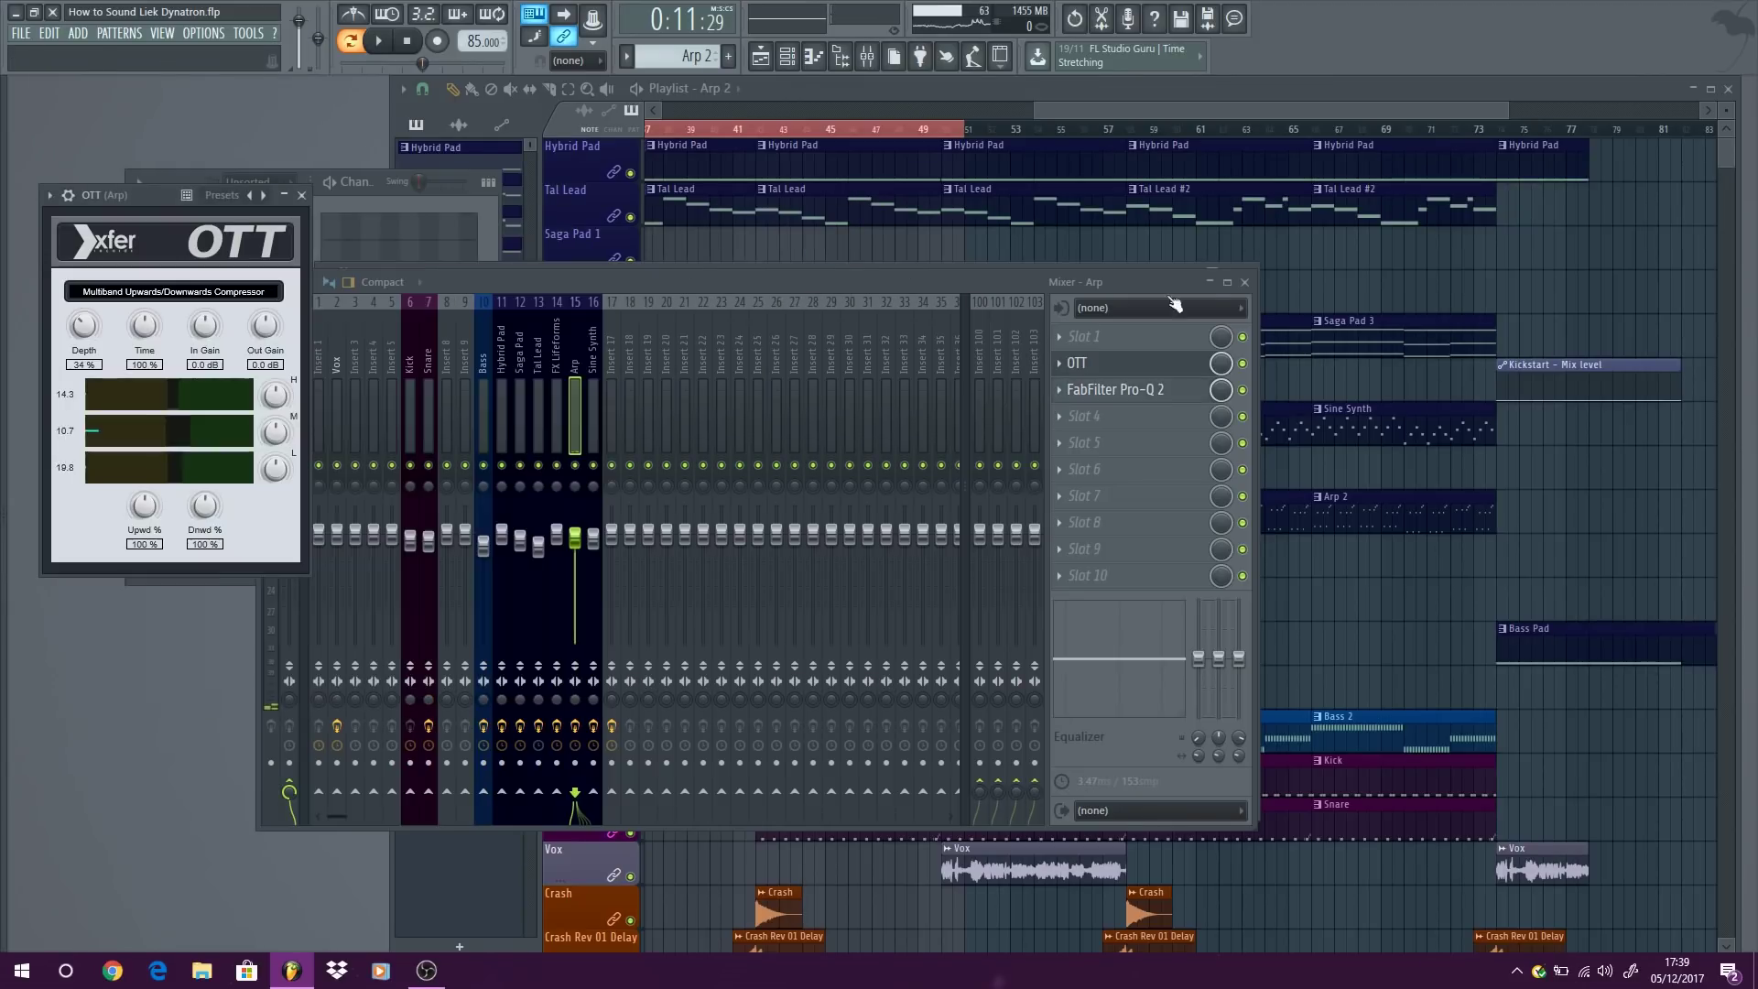
left_click(1244, 282)
left_click(1245, 286)
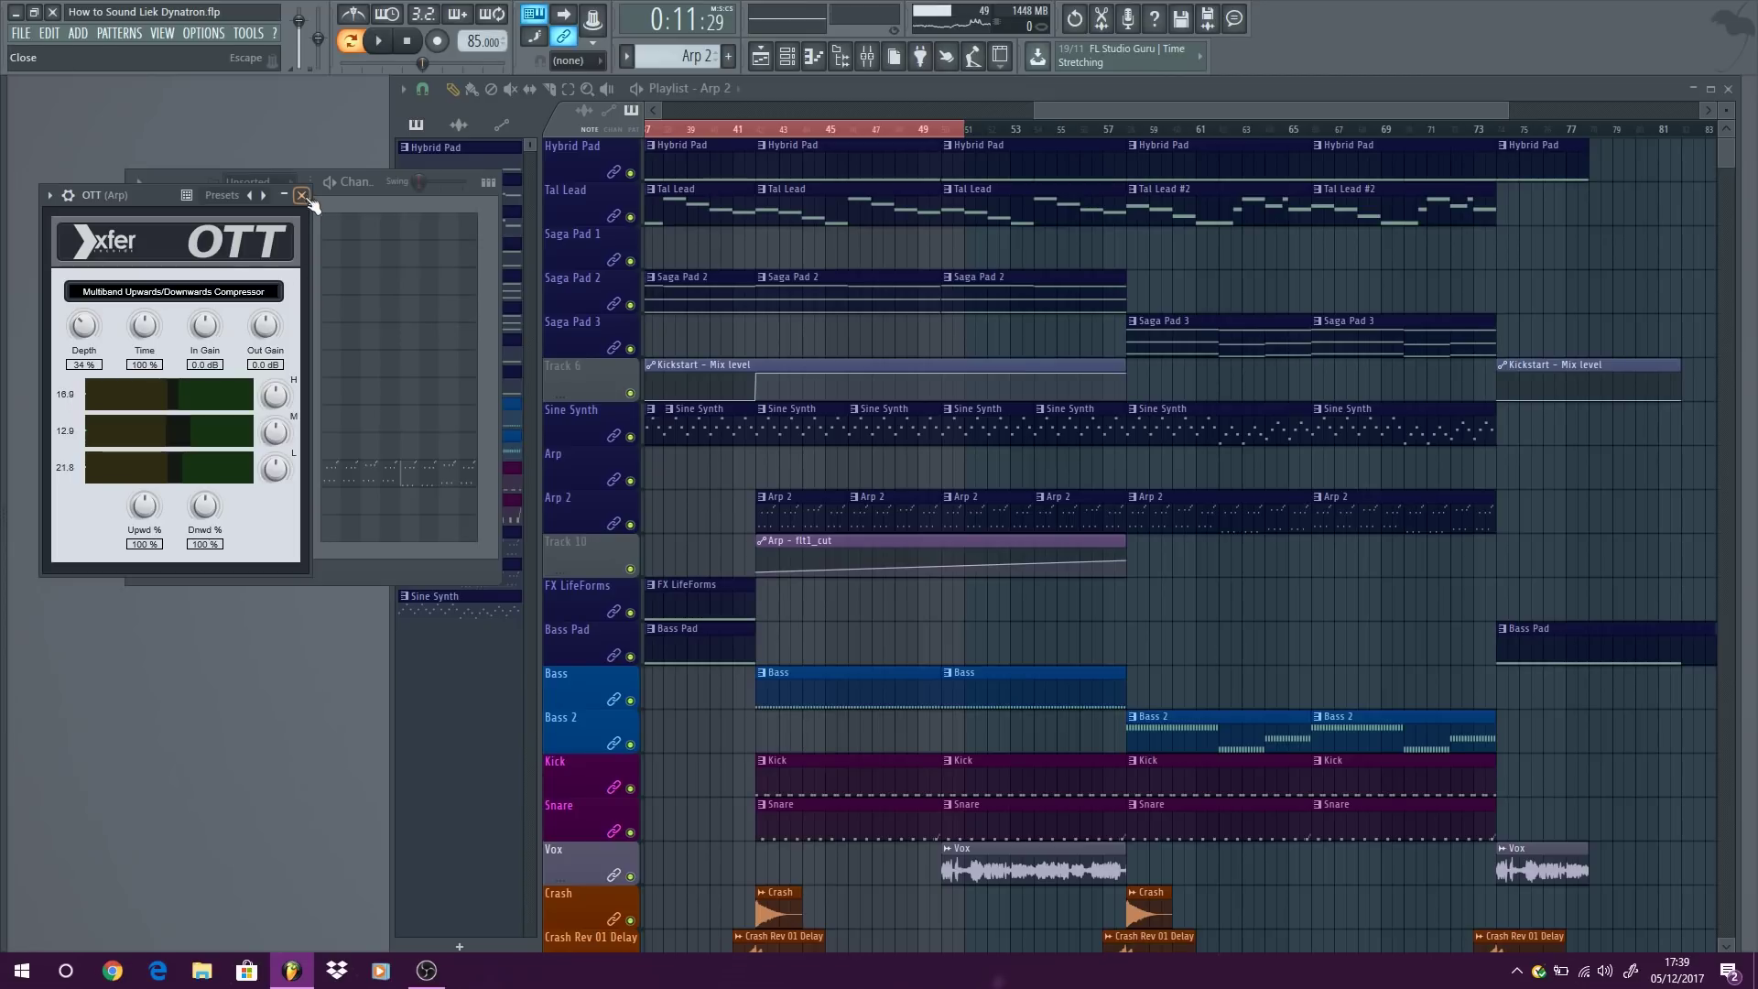
left_click(303, 196)
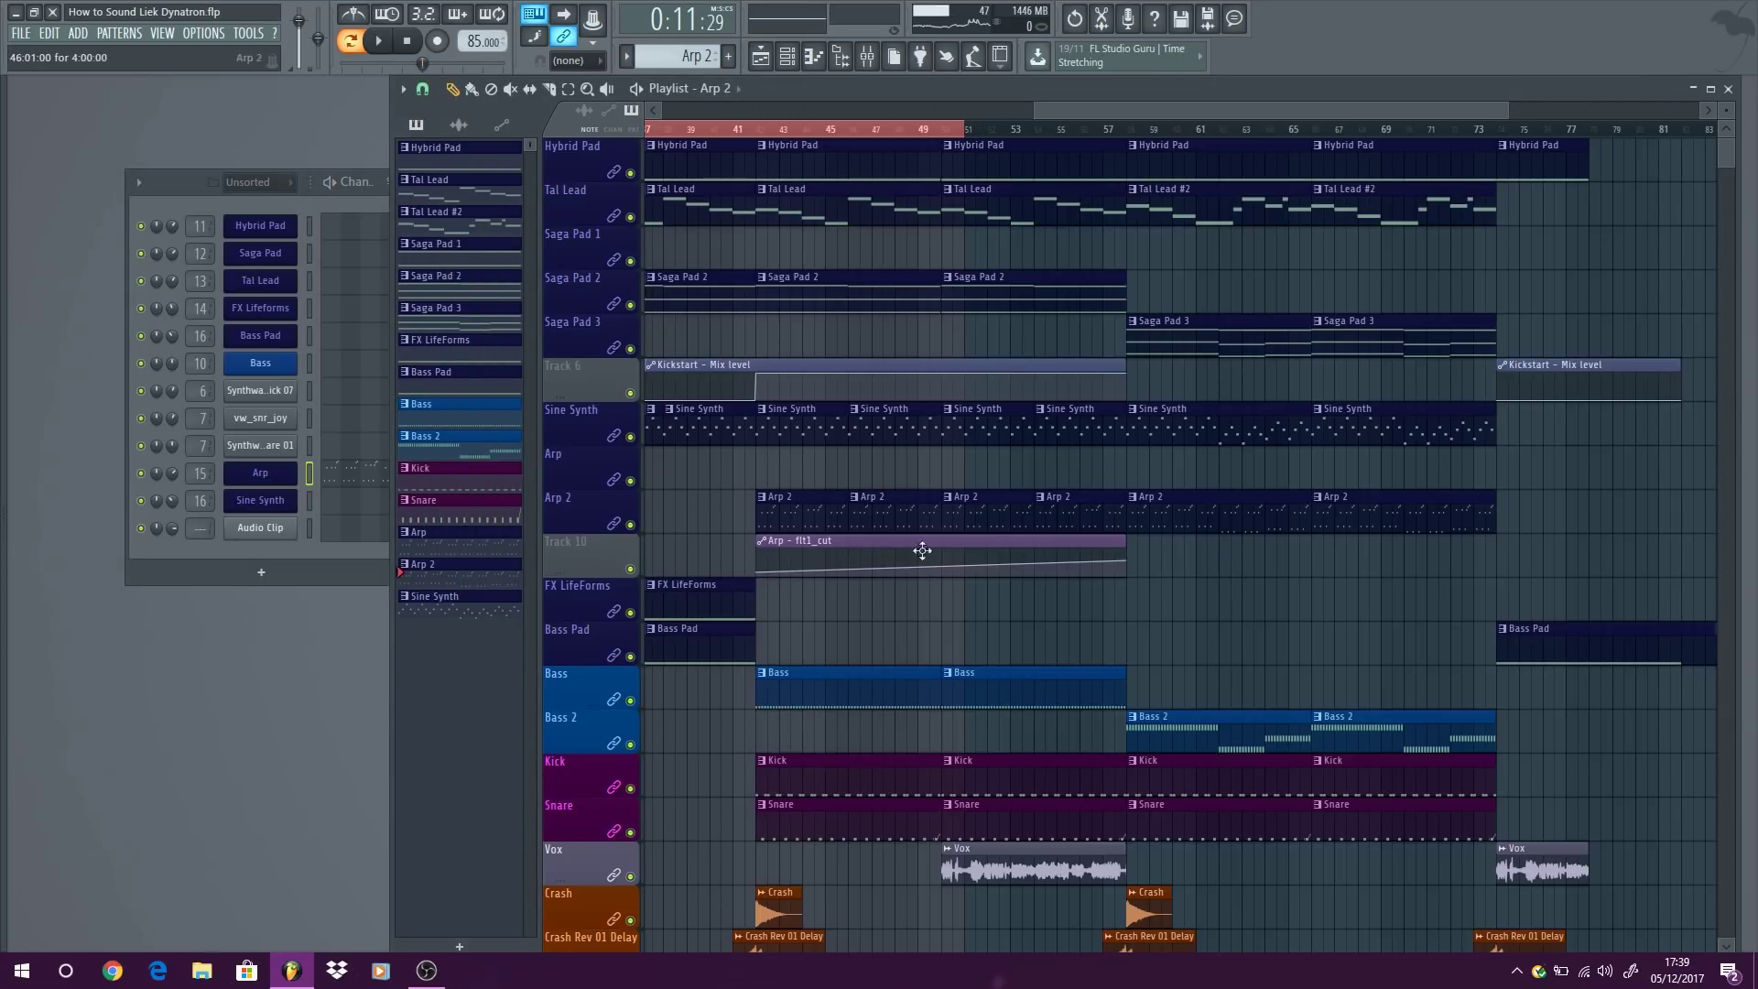
View the Bass pattern in the piano roll and open the Spire instrument on the Bass channel.
double_click(910, 692)
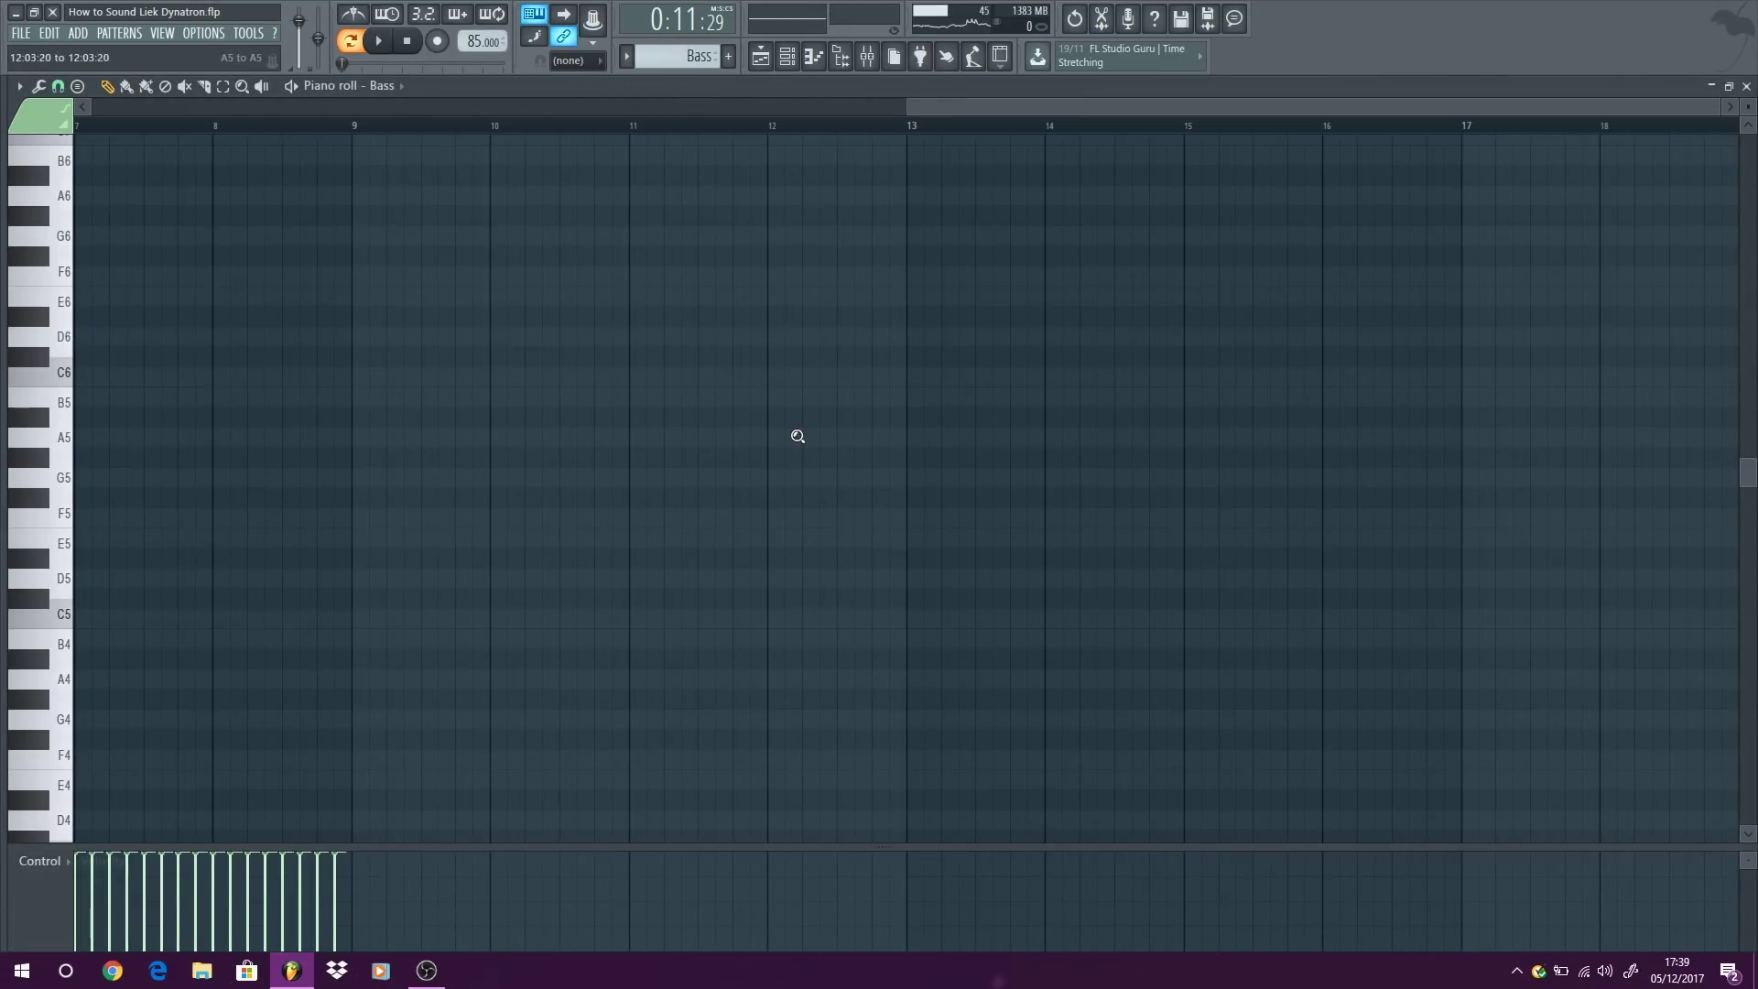
left_click(1747, 86)
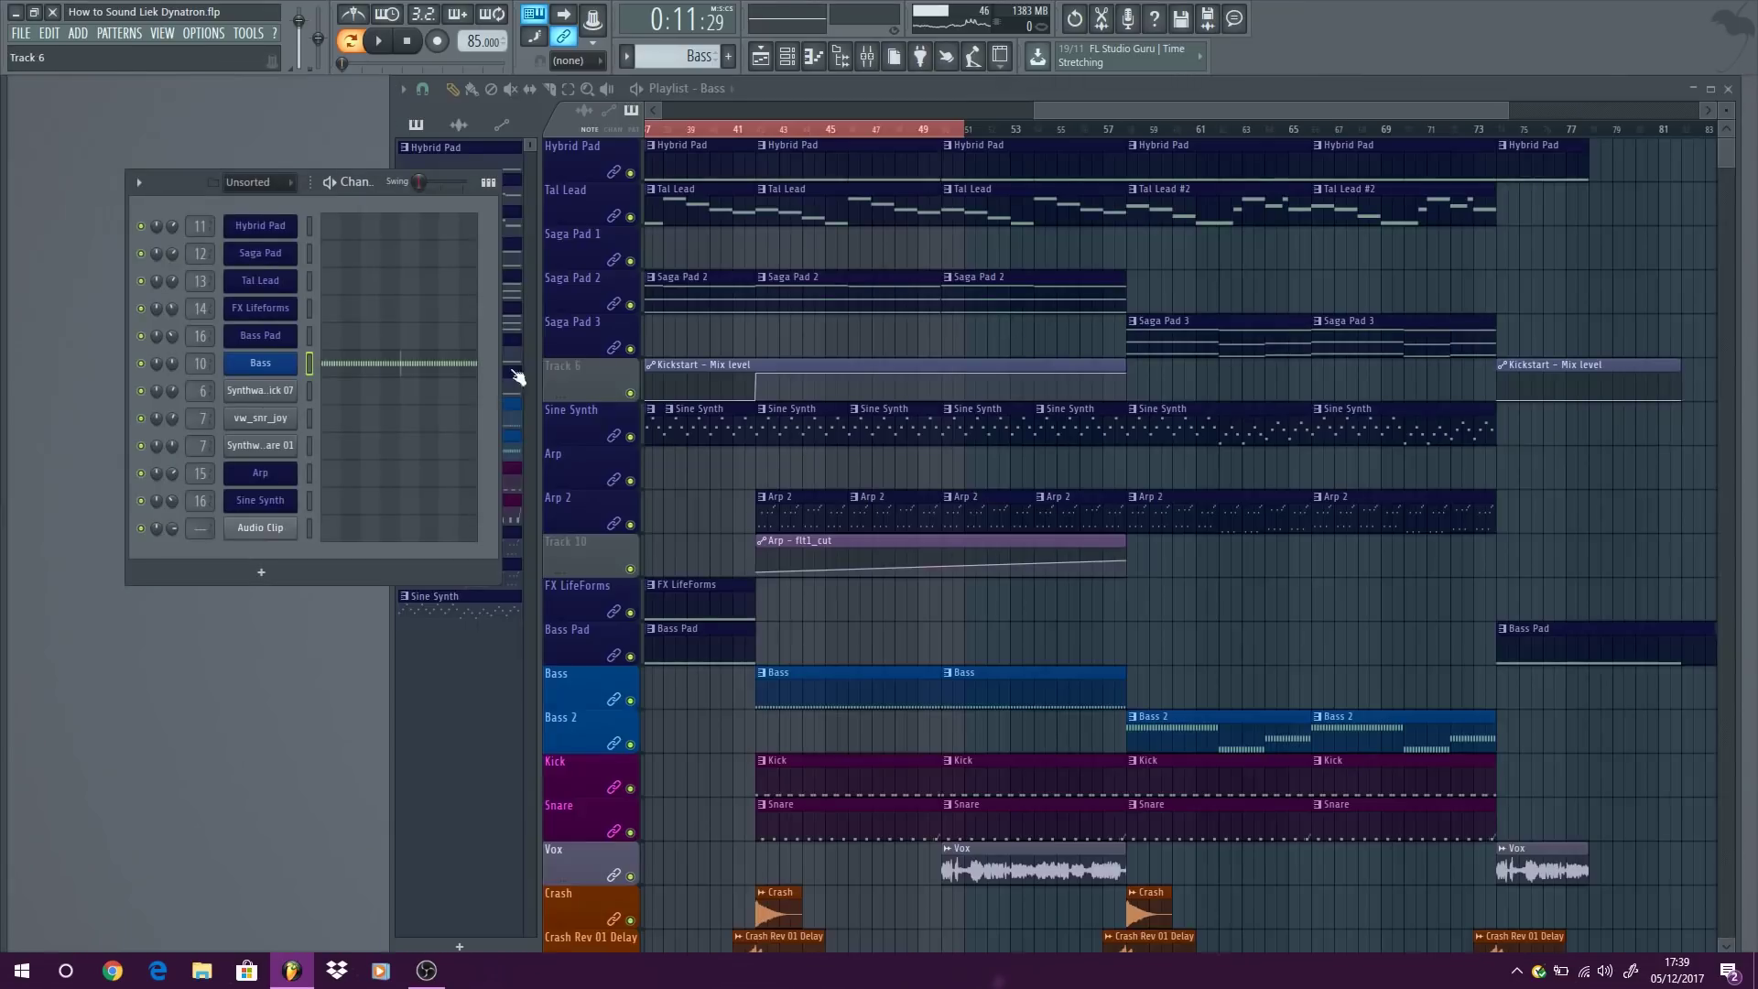
left_click(244, 369)
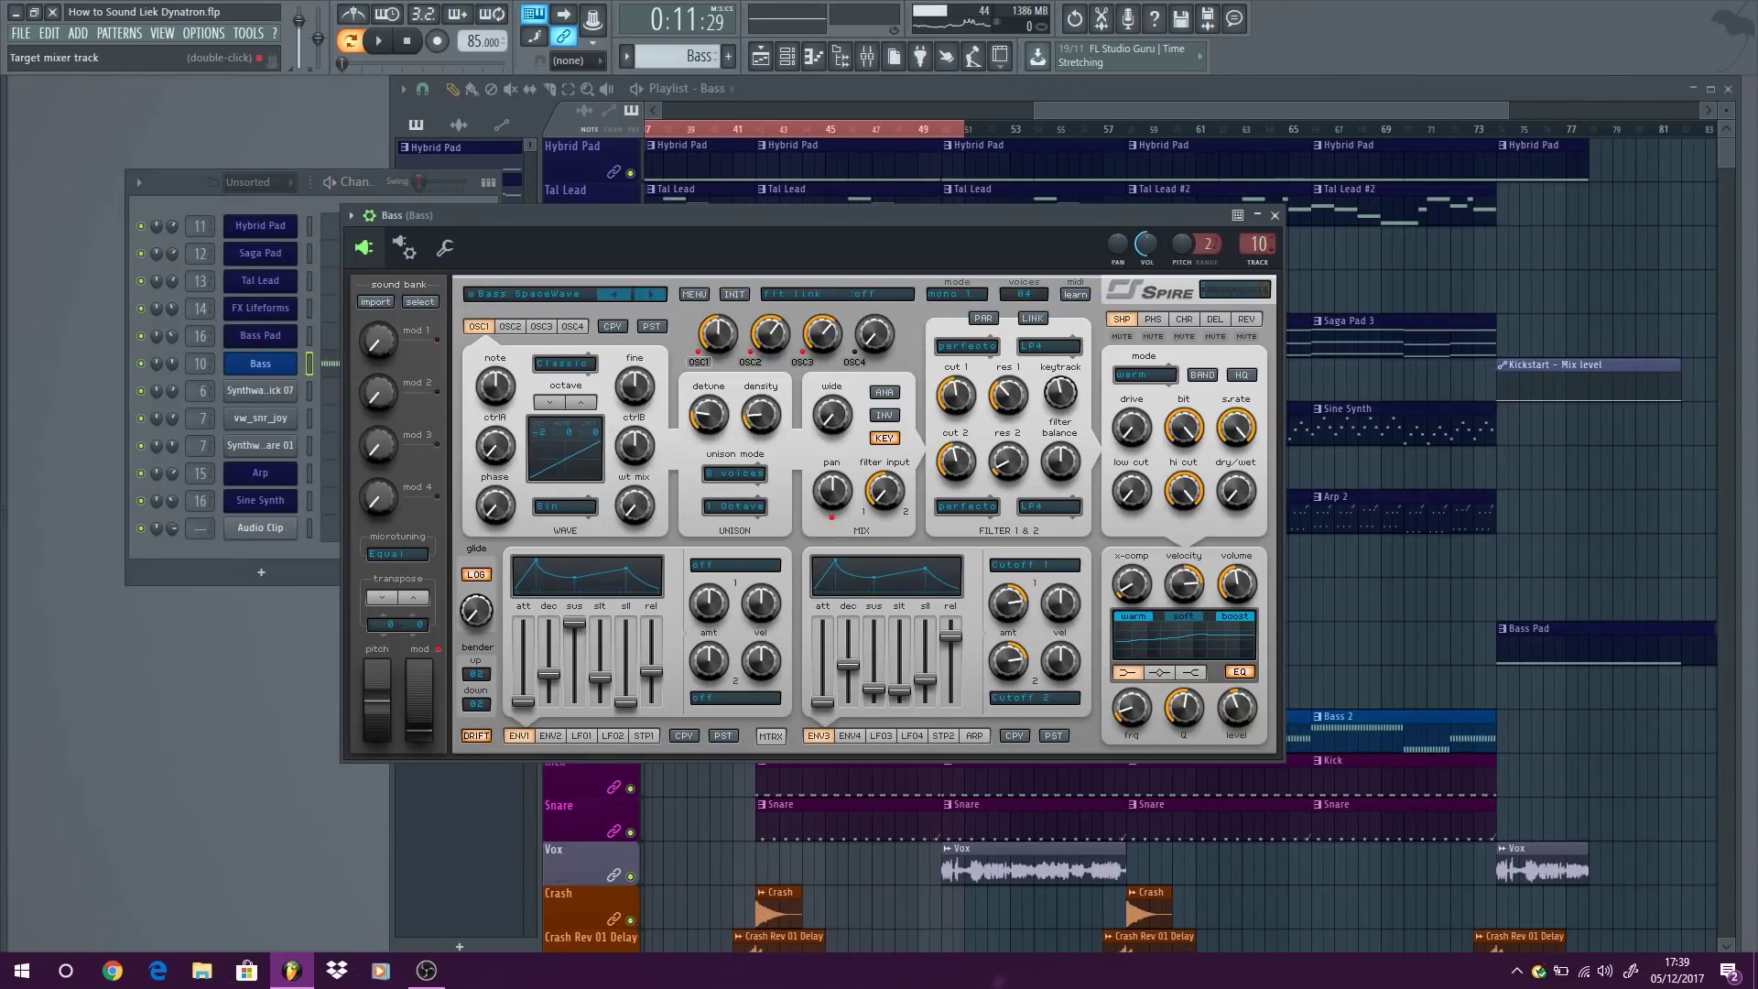
Play the Bass while examining OTT on its mixer track, and close the mixer, effect and instrument windows with playback stopped.
double_click(1260, 243)
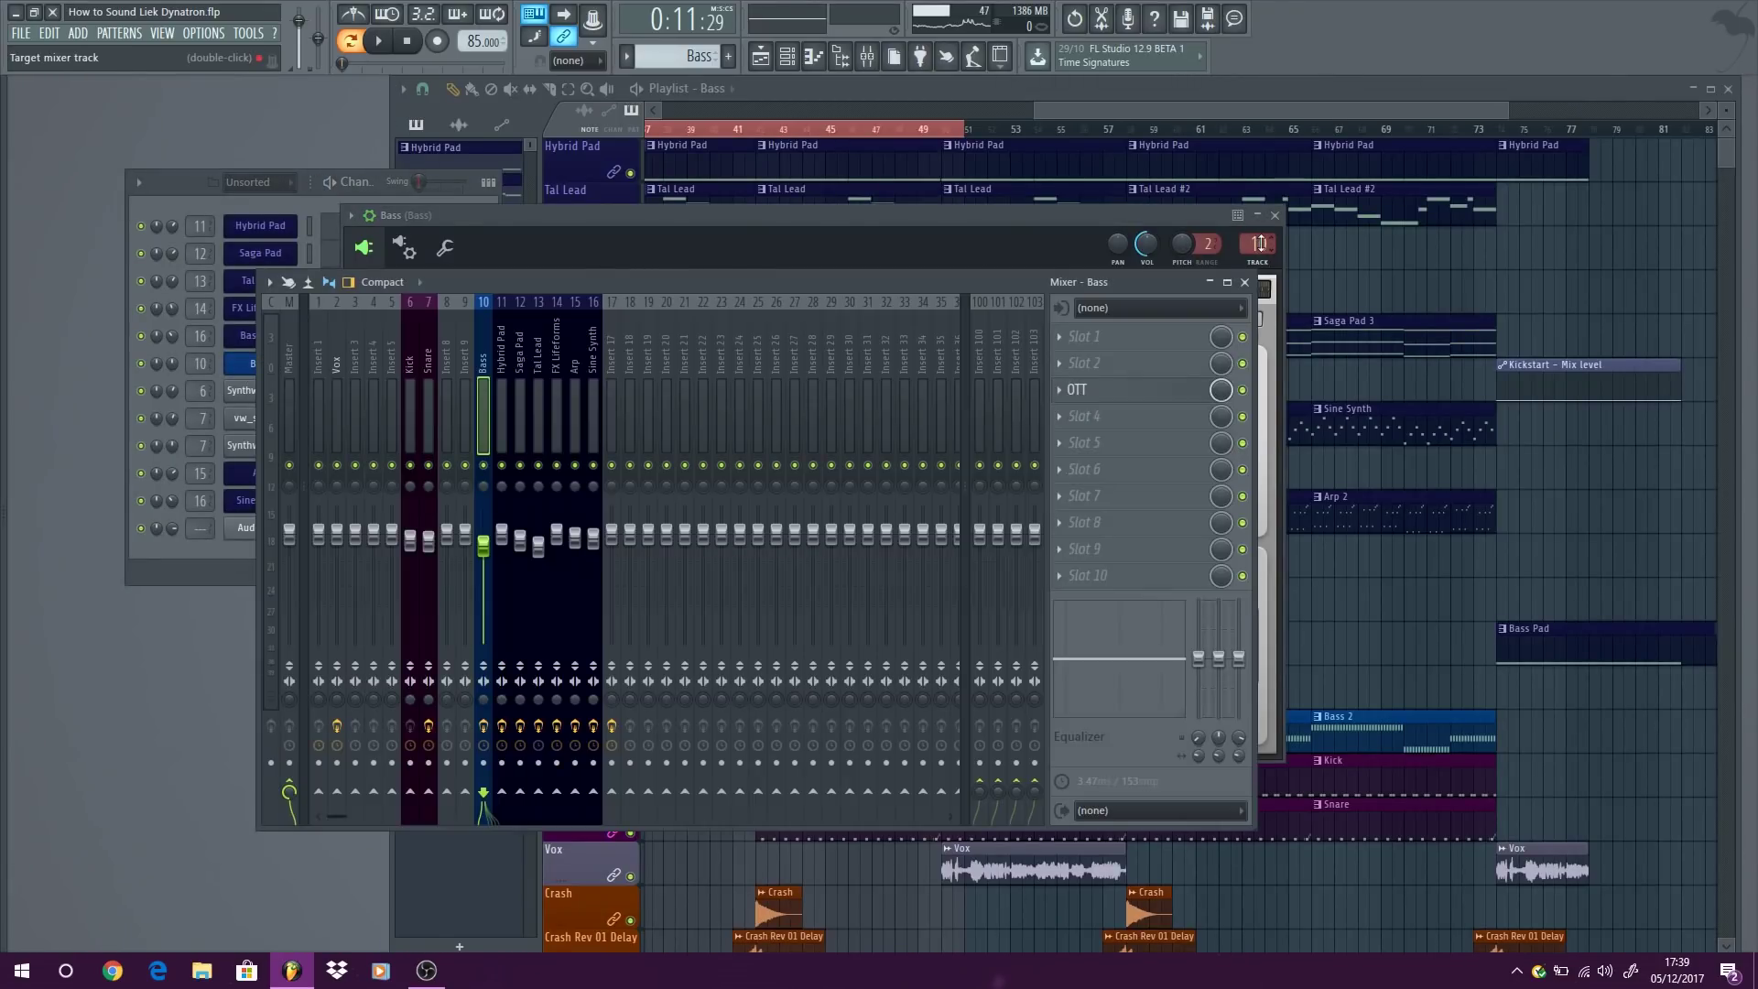
left_click(380, 41)
left_click(1119, 393)
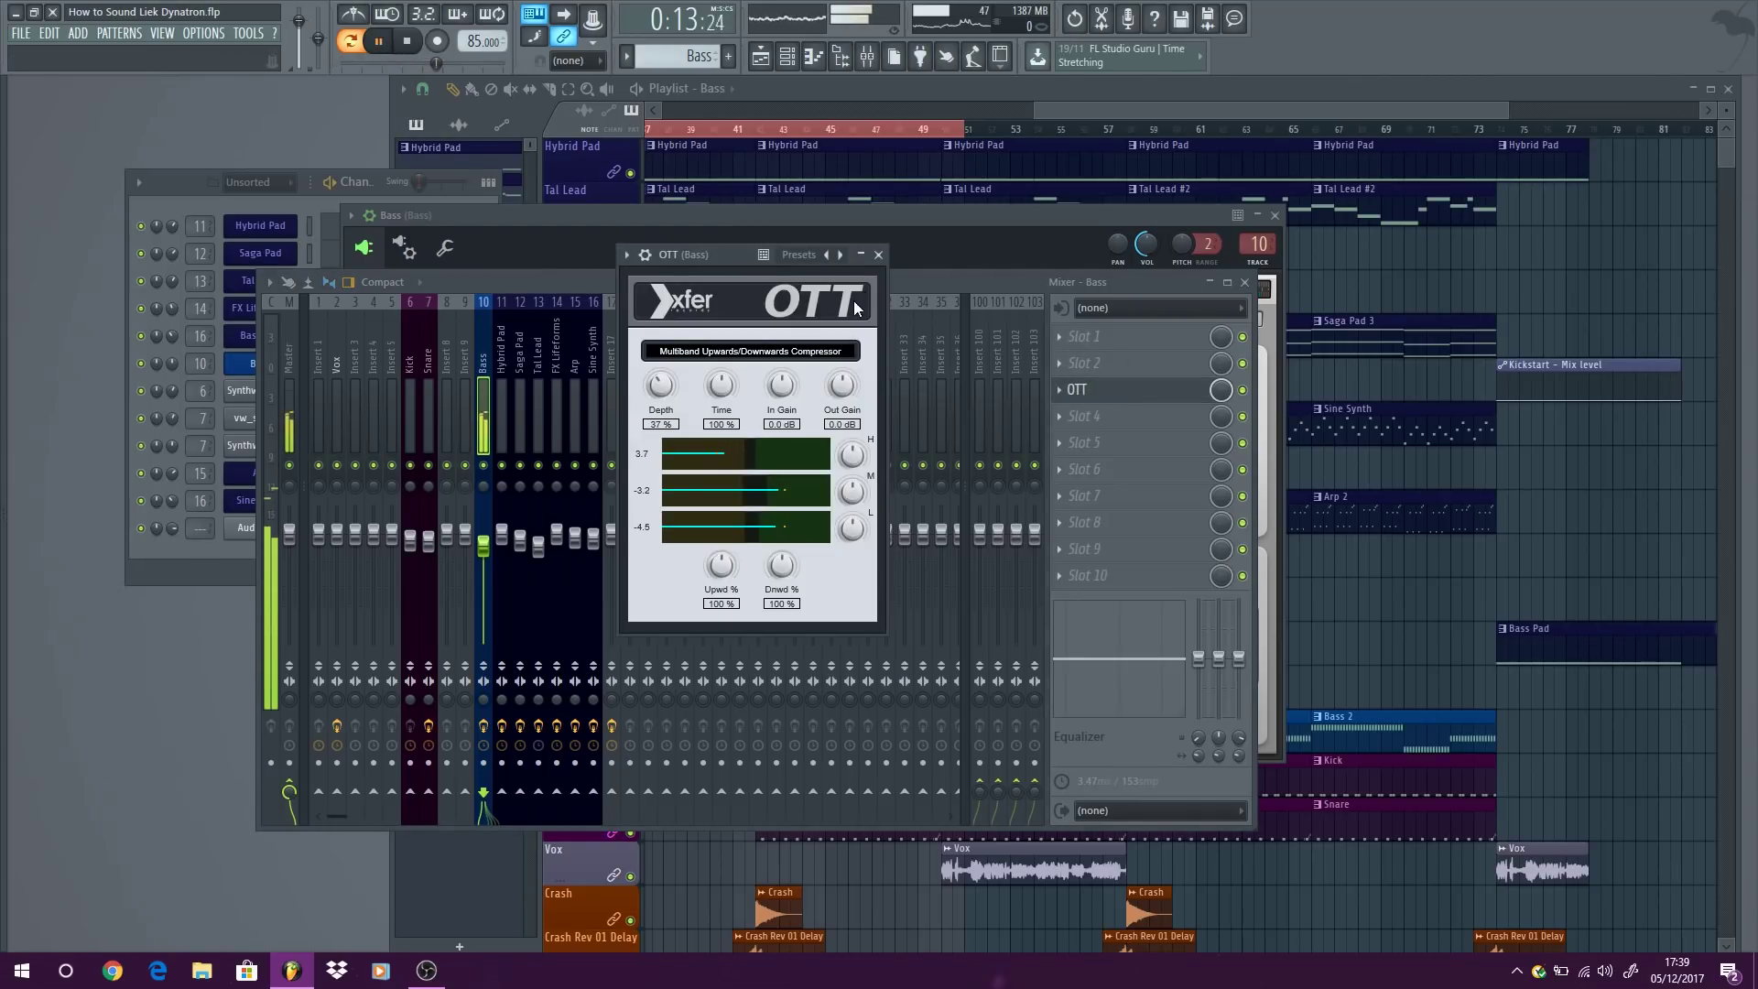
left_click(878, 255)
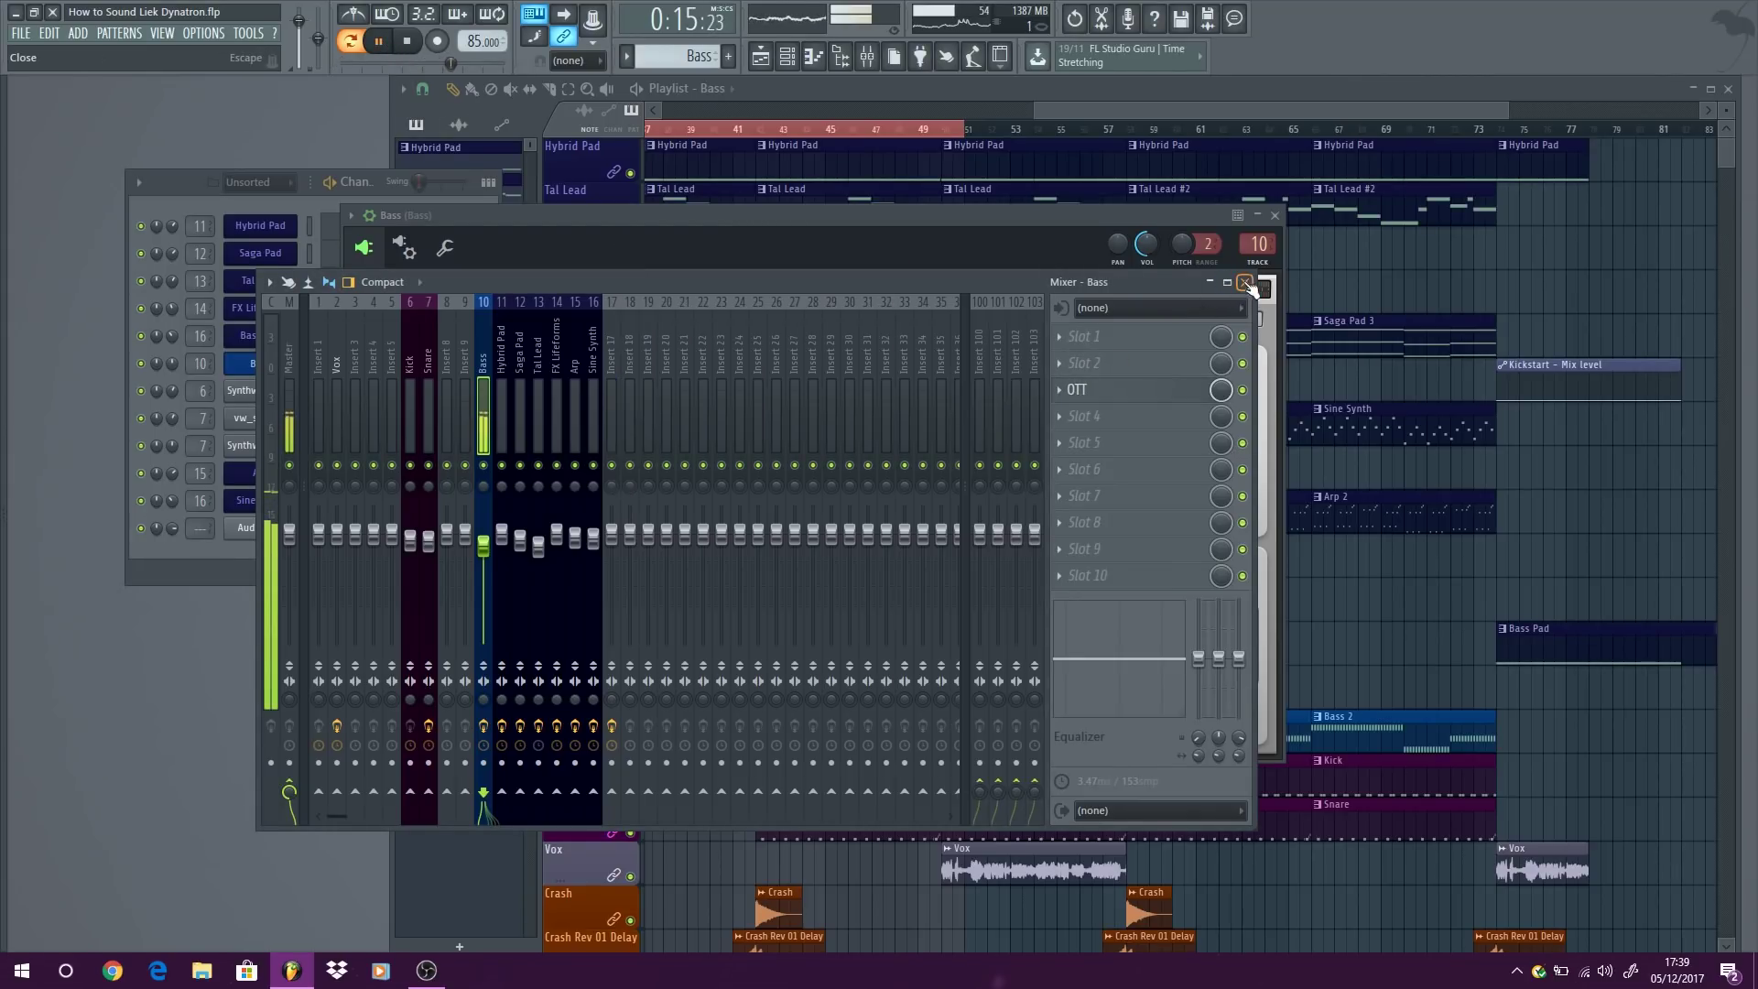
left_click(1244, 282)
left_click(1273, 215)
key("space")
Solo the Kick track in the playlist and play its pattern while showing the notes in the piano roll.
scroll(977, 569, "down", 3)
scroll(987, 568, "up", 3)
scroll(979, 558, "down", 2, "ctrl")
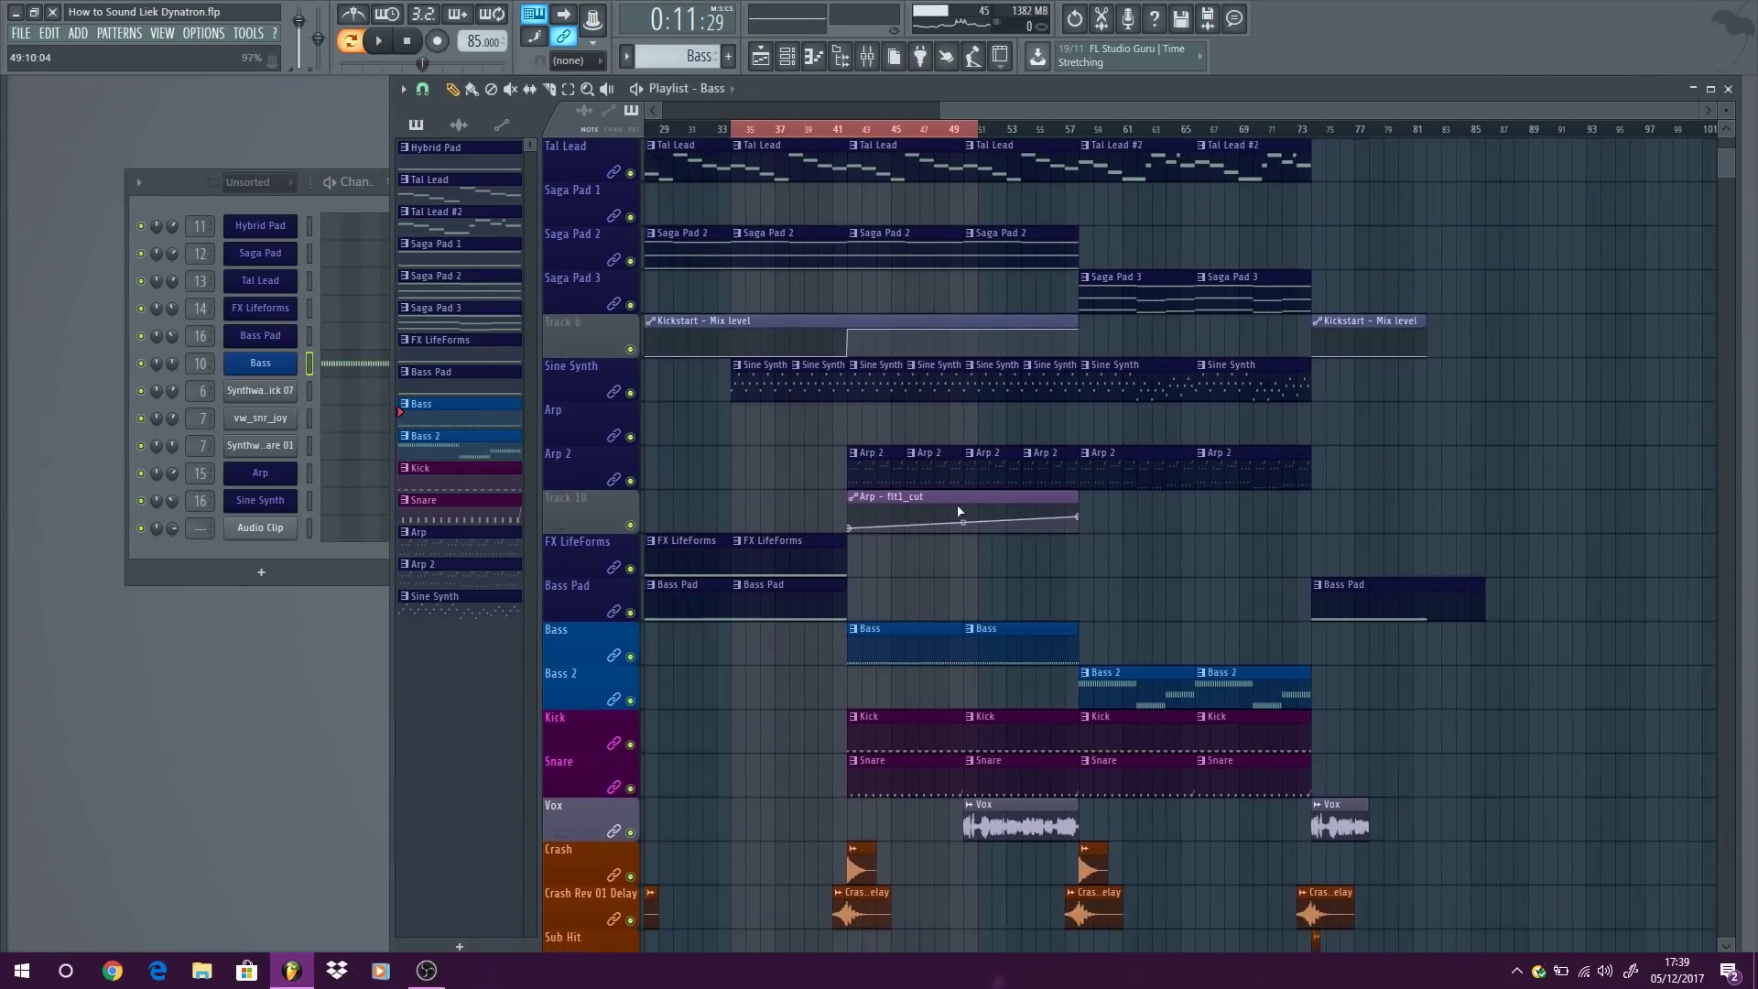
scroll(960, 534, "down", 5)
left_click(630, 569, "ctrl")
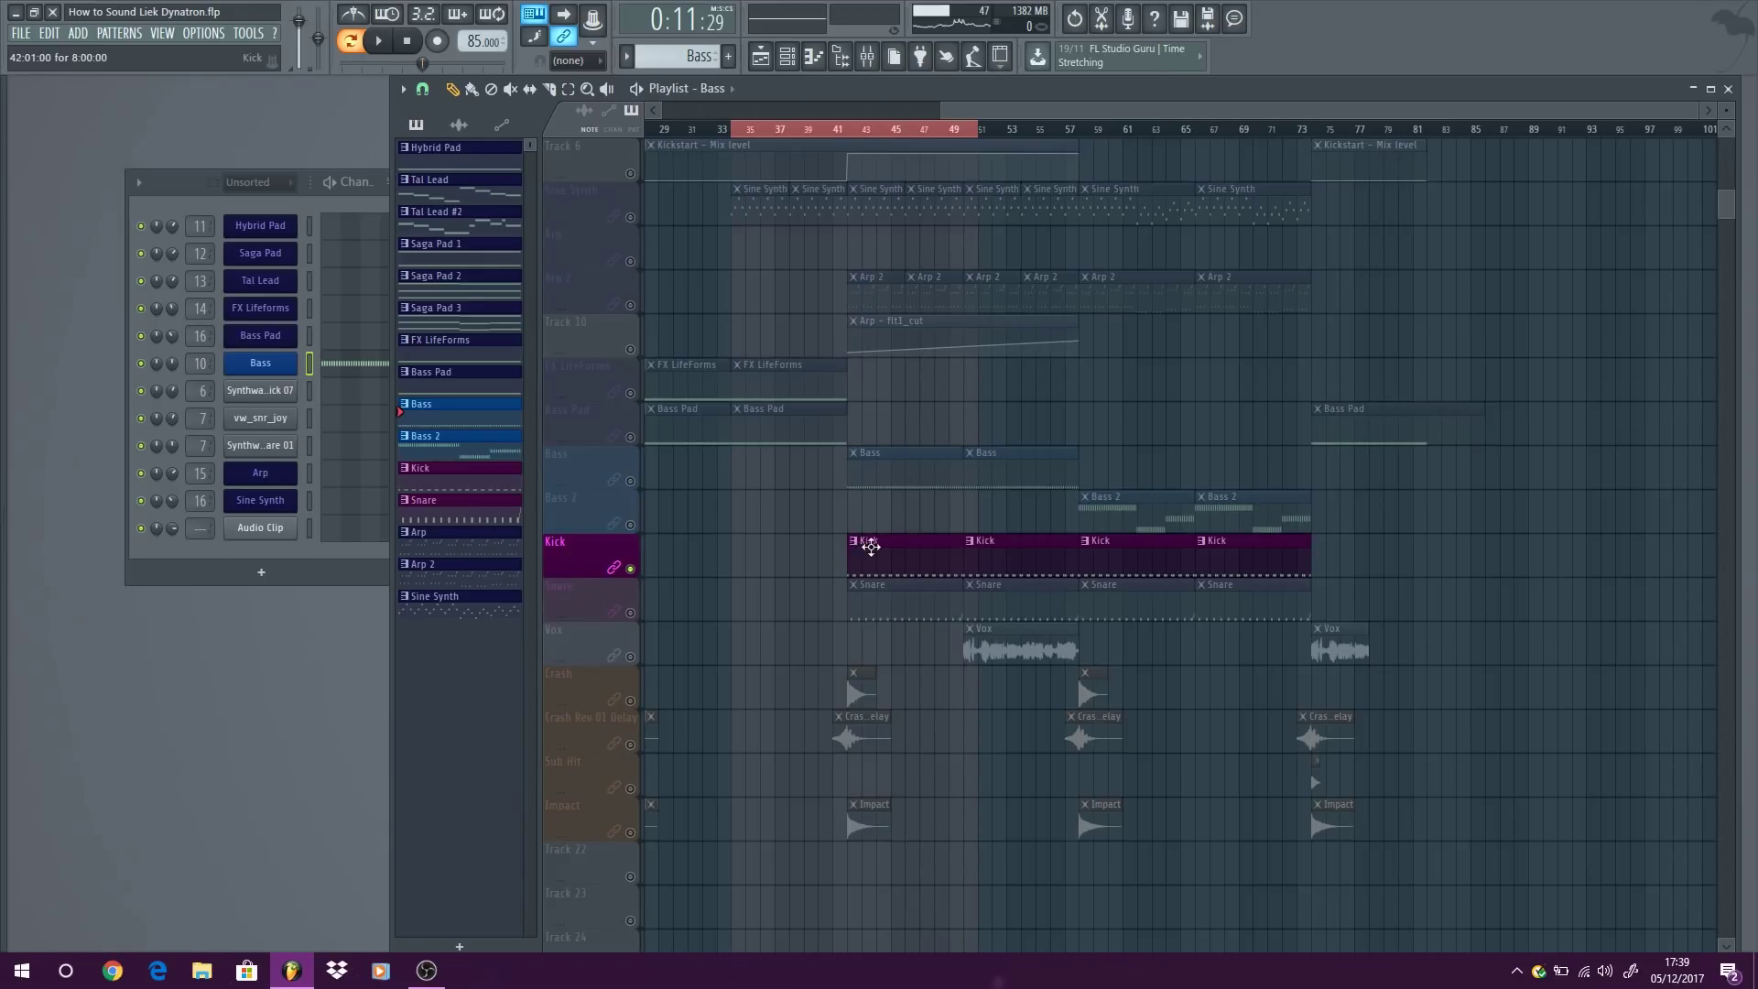
double_click(871, 546)
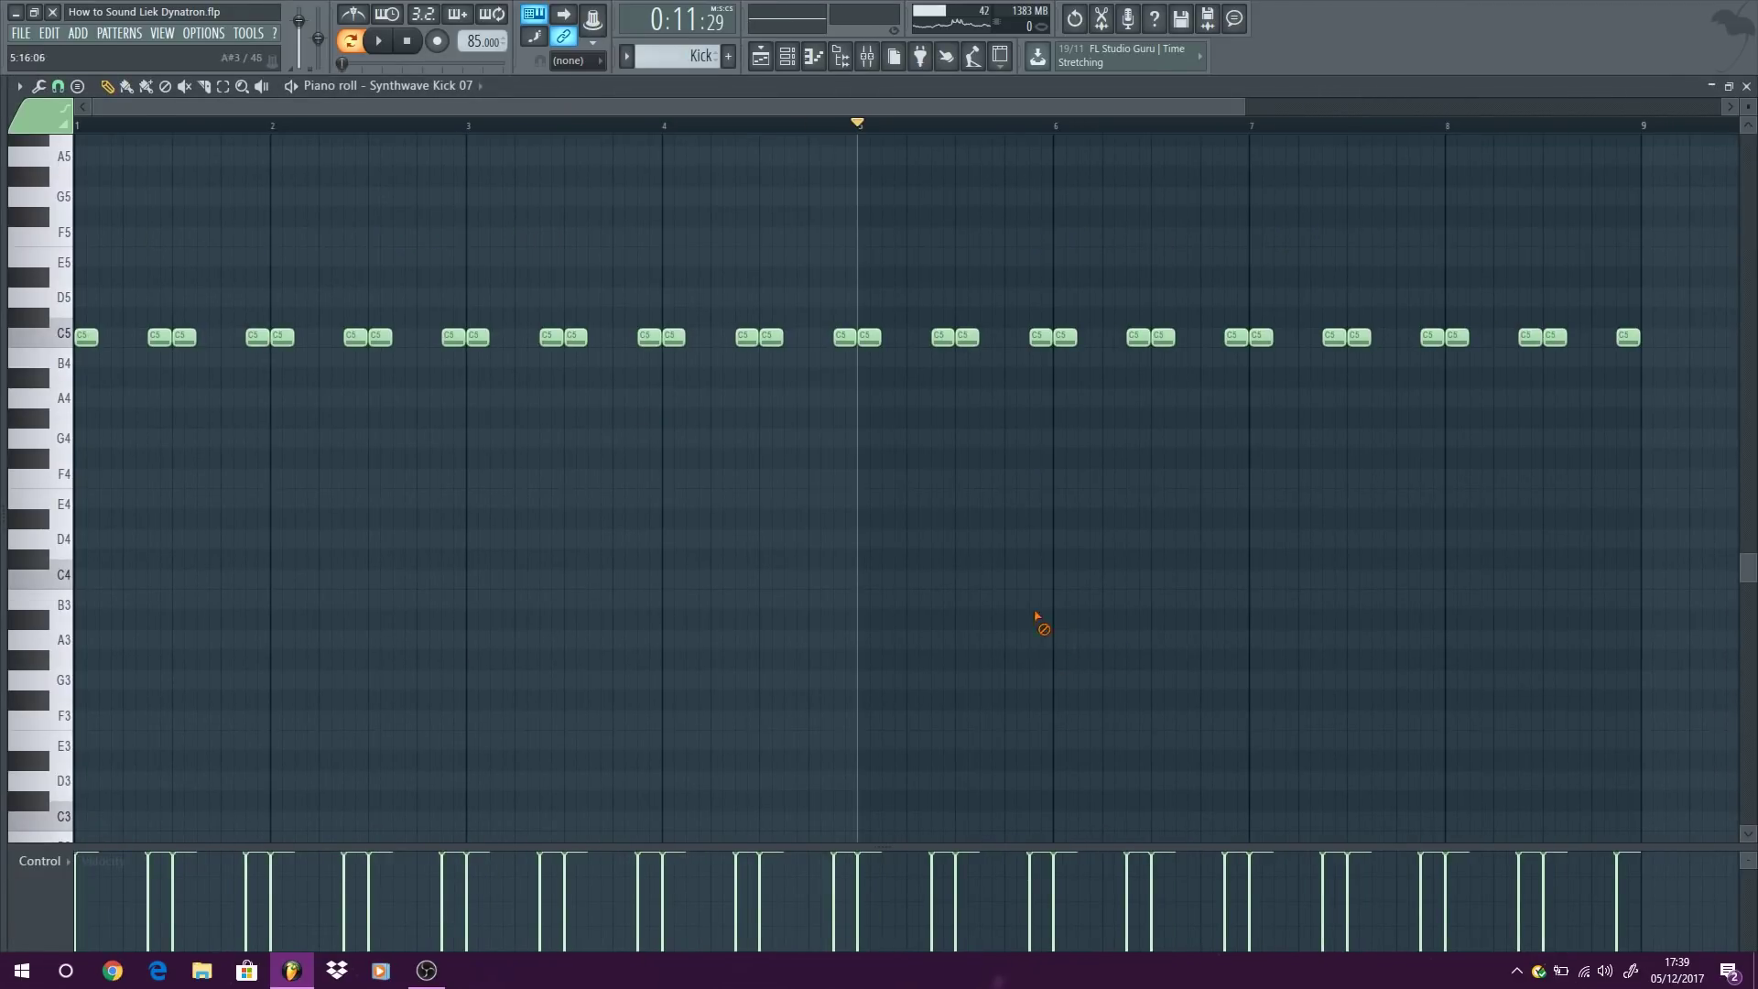
left_click(377, 42)
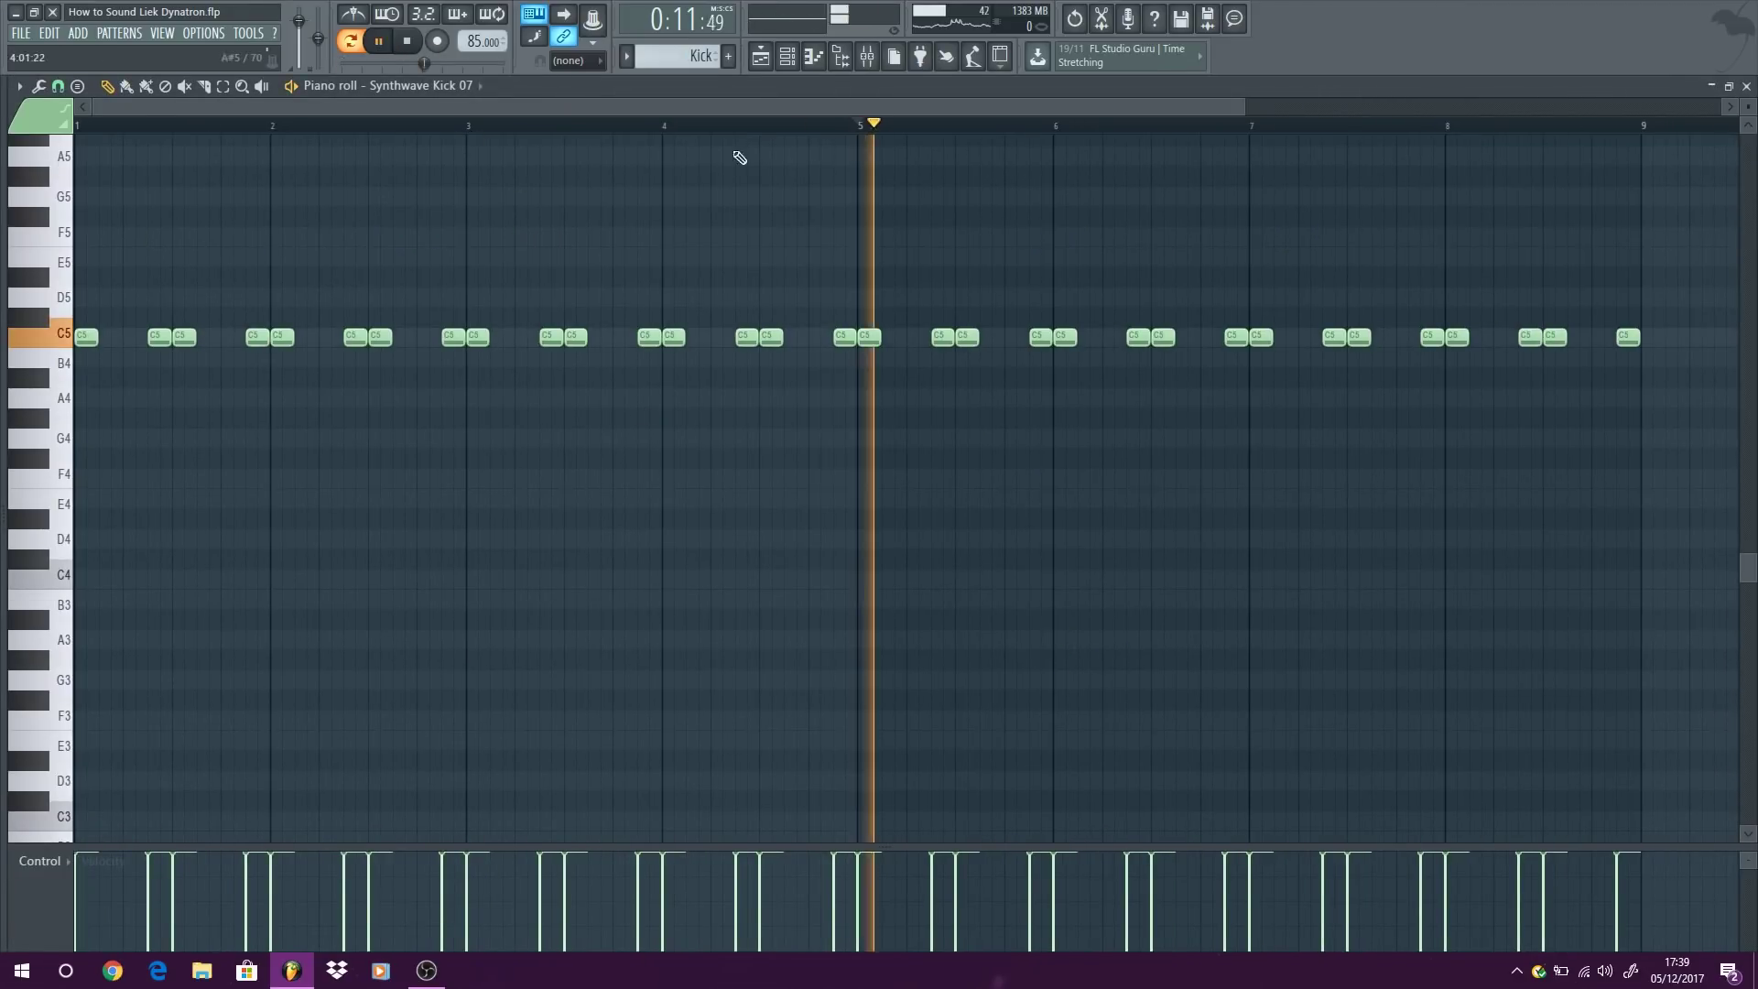
Return to the playlist, unmute the Snare track alongside the Kick, and play both from bar 42.
left_click(1746, 87)
left_click(630, 613)
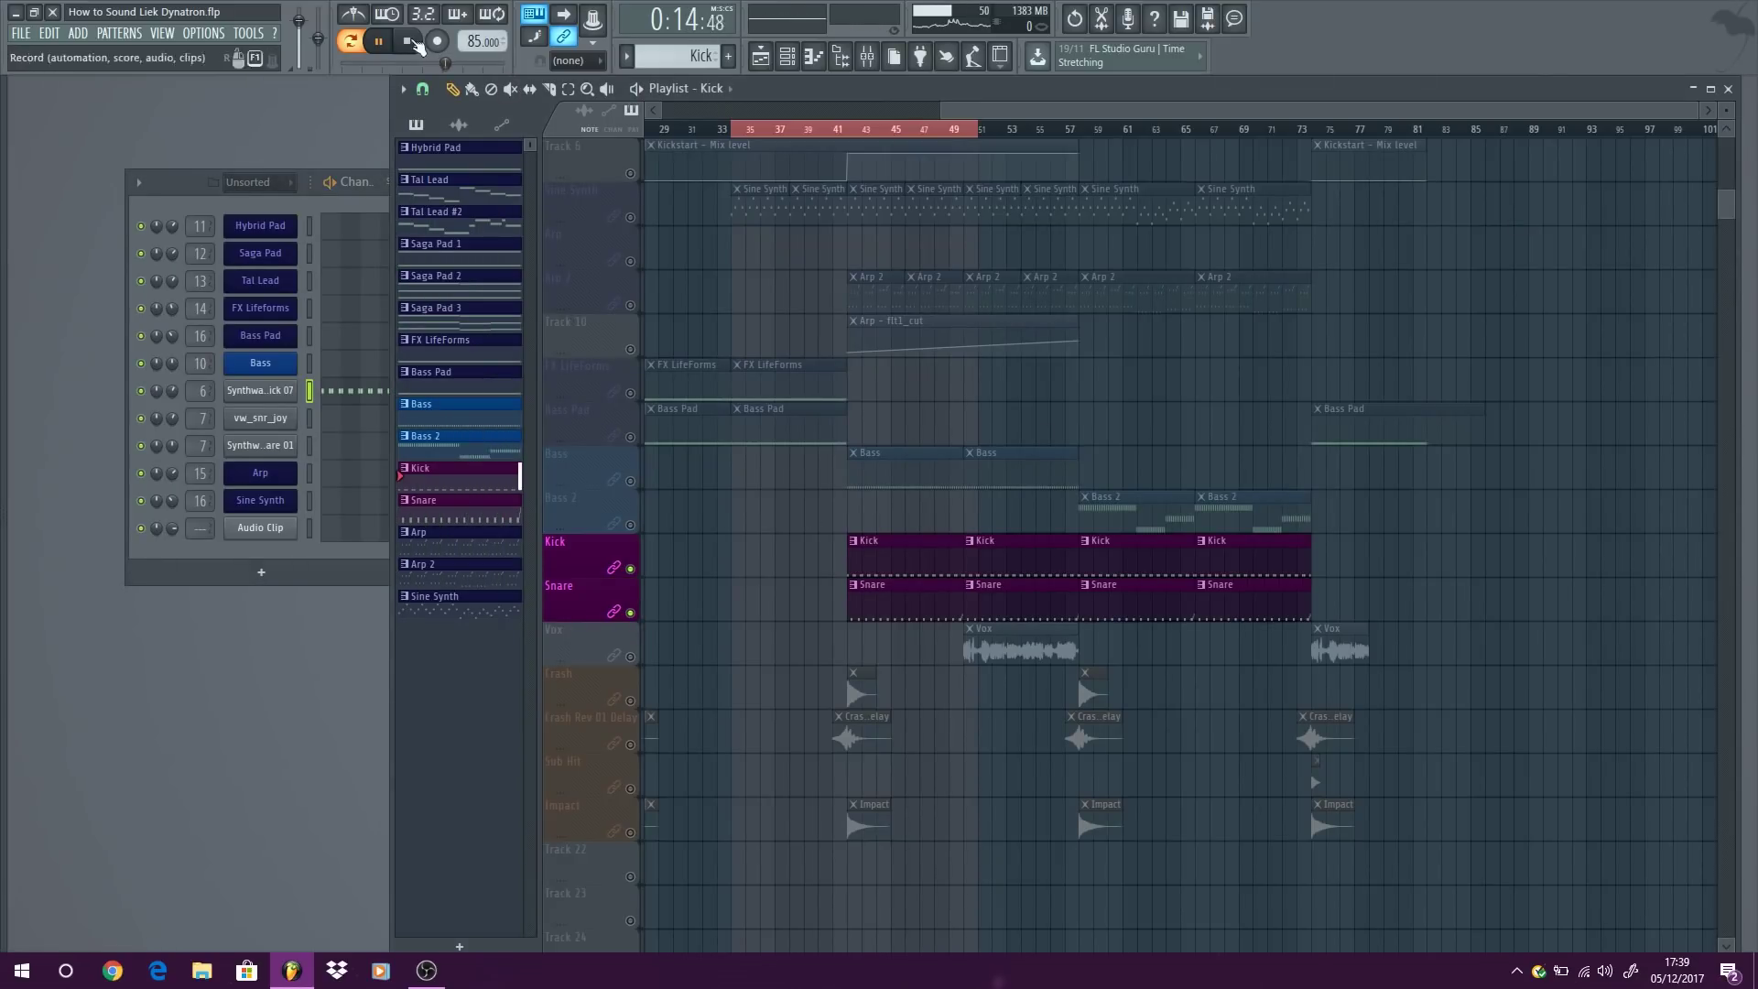
left_click(851, 129)
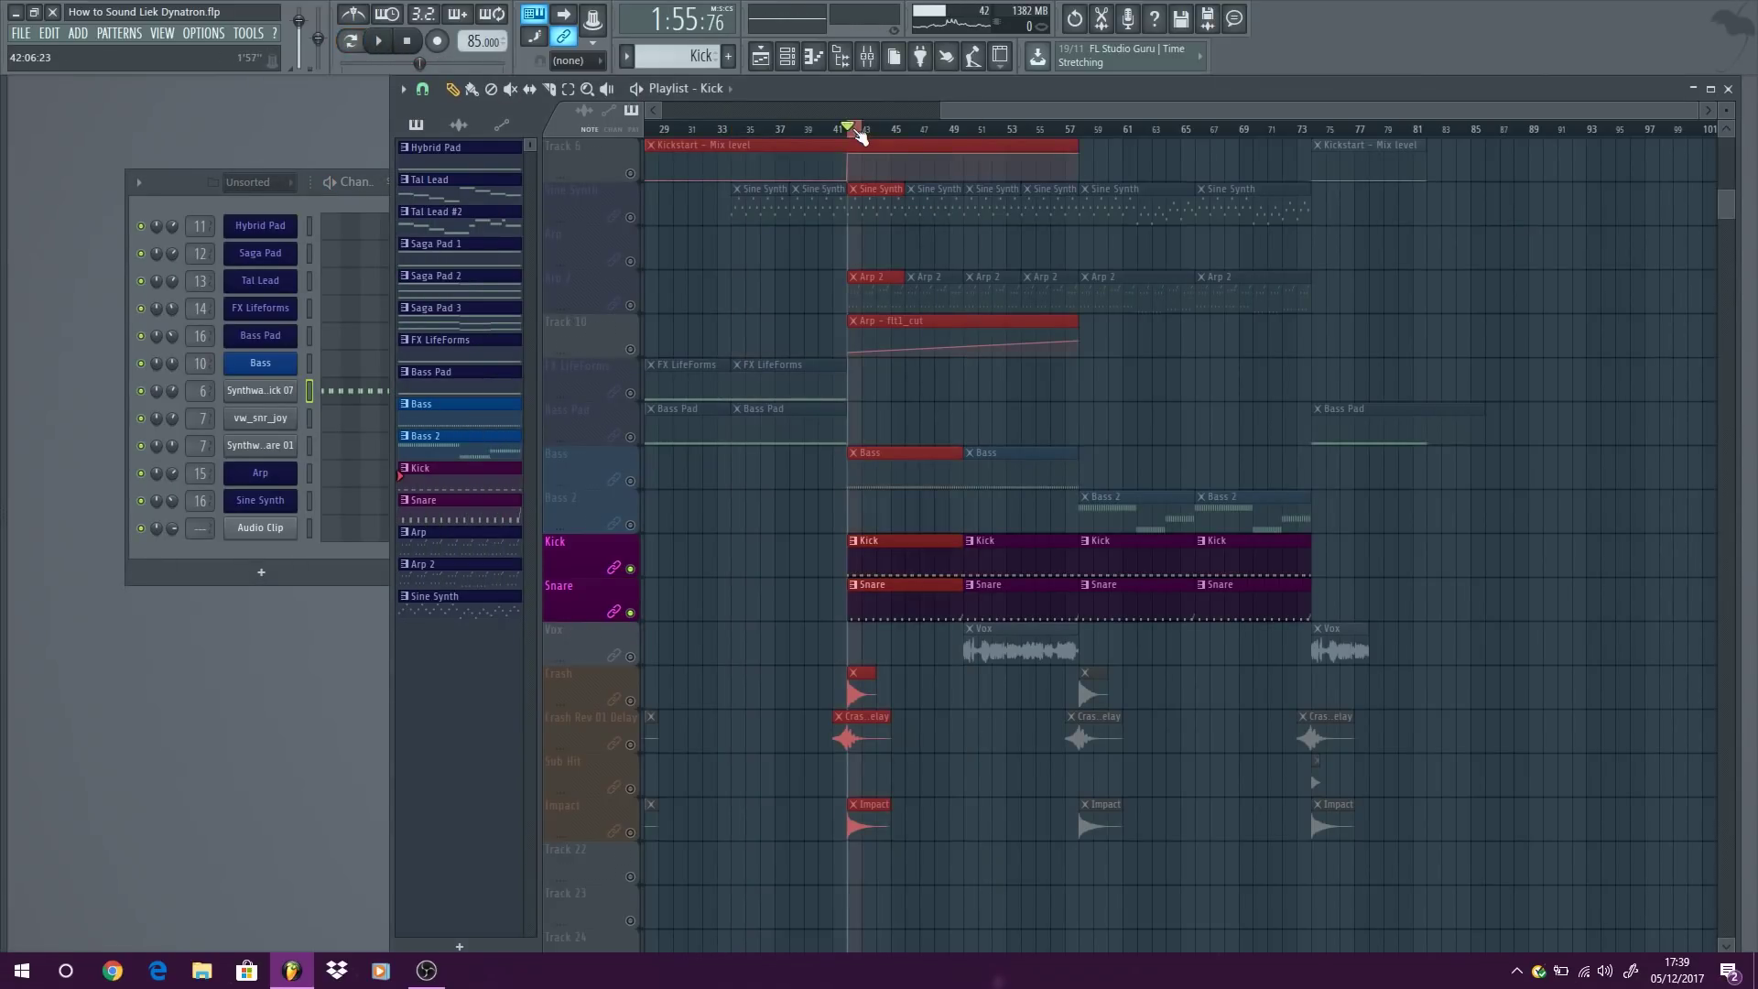
key("space")
Examine FabFilter Pro-Q 2, ValhallaRoom and Fruity Compressor on the Snare mixer track during playback, and stop playback.
left_click(409, 522)
double_click(199, 418)
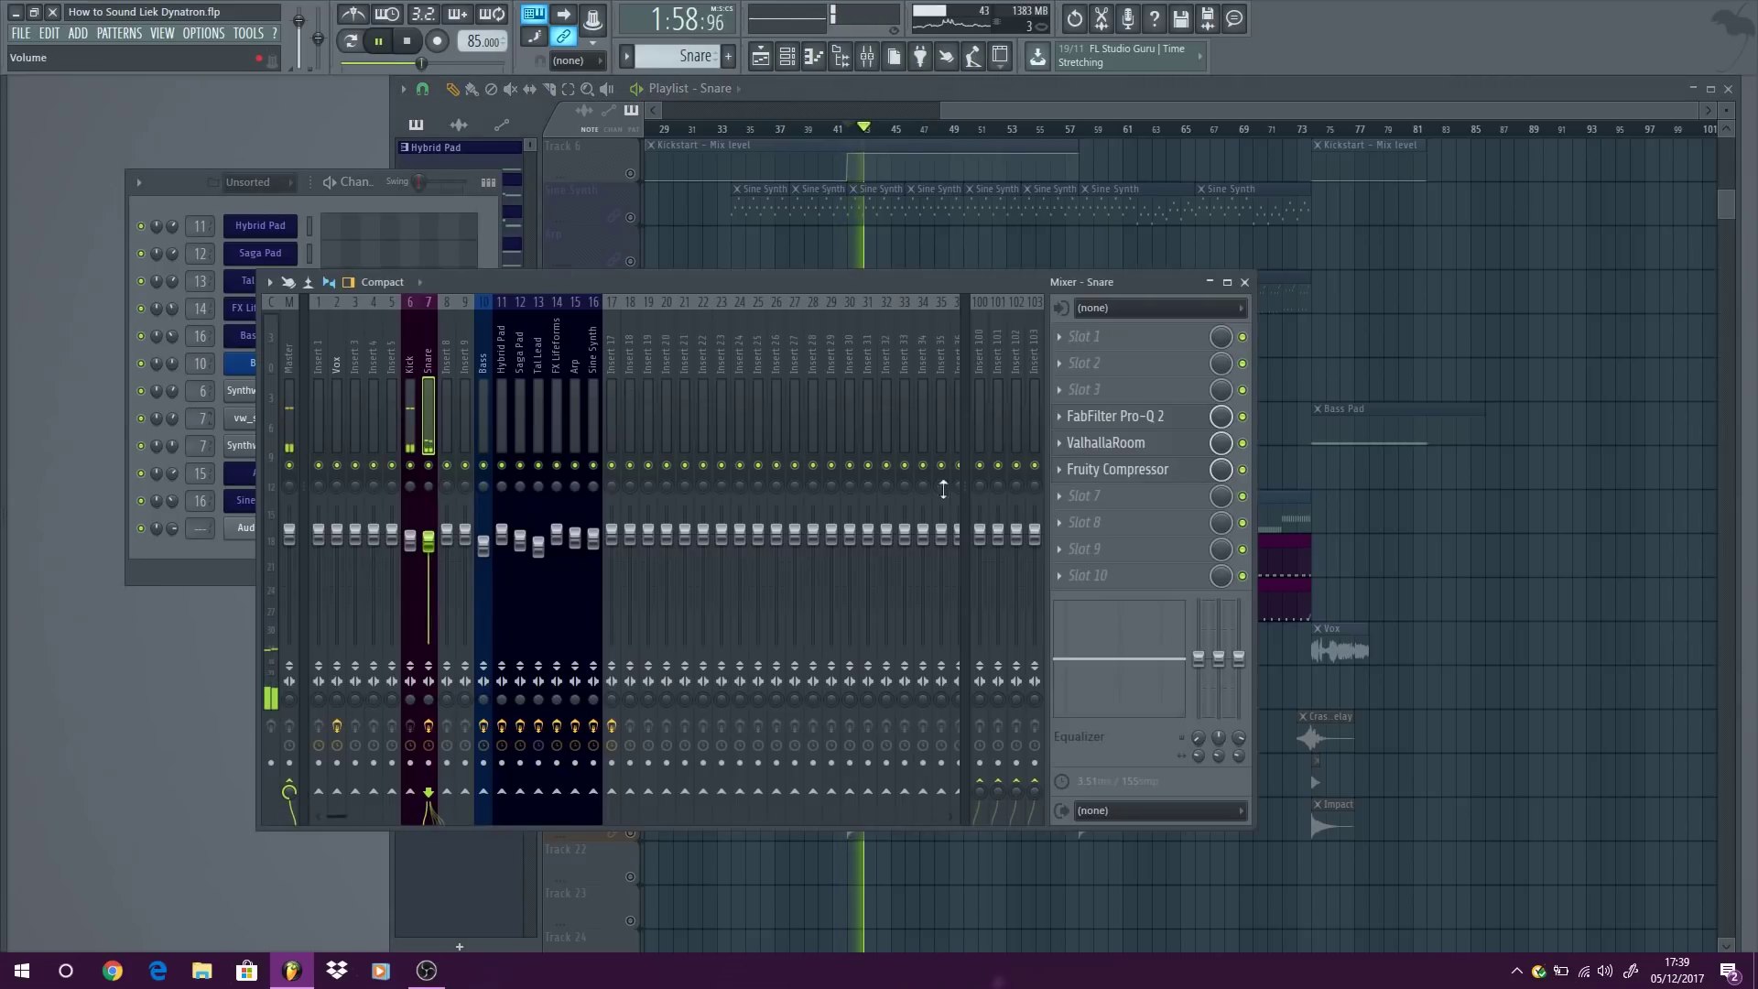
left_click(1150, 417)
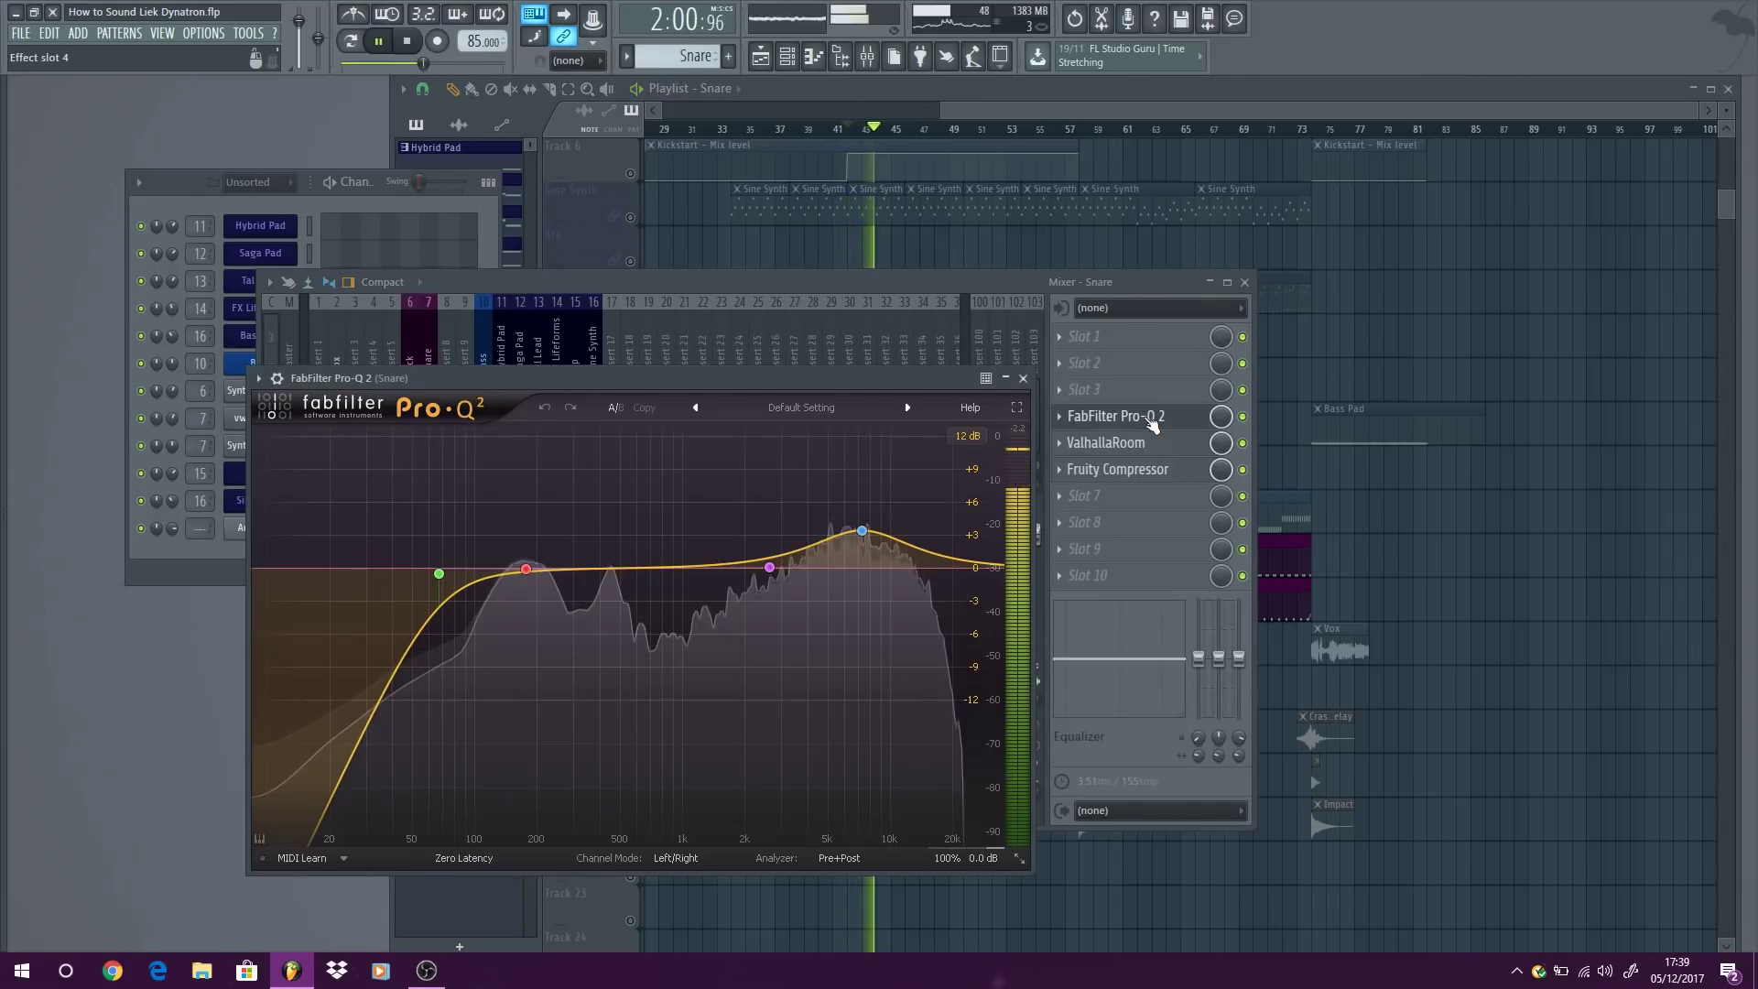
left_click(1151, 447)
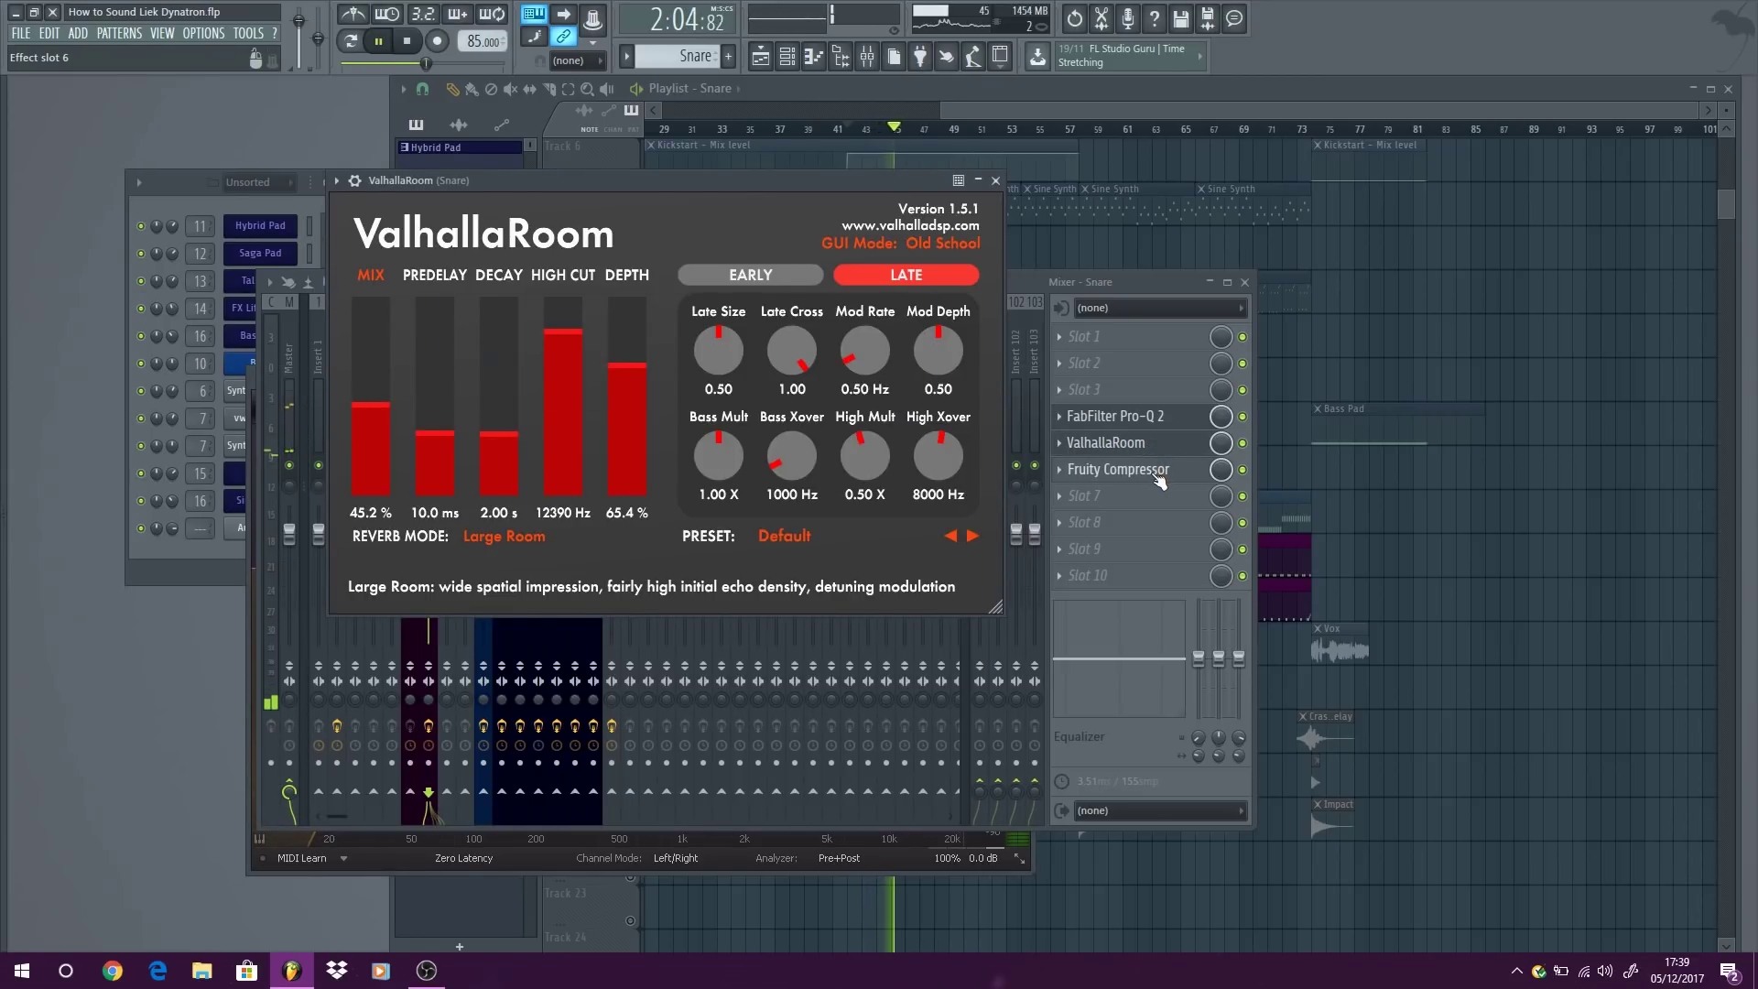
left_click(1157, 472)
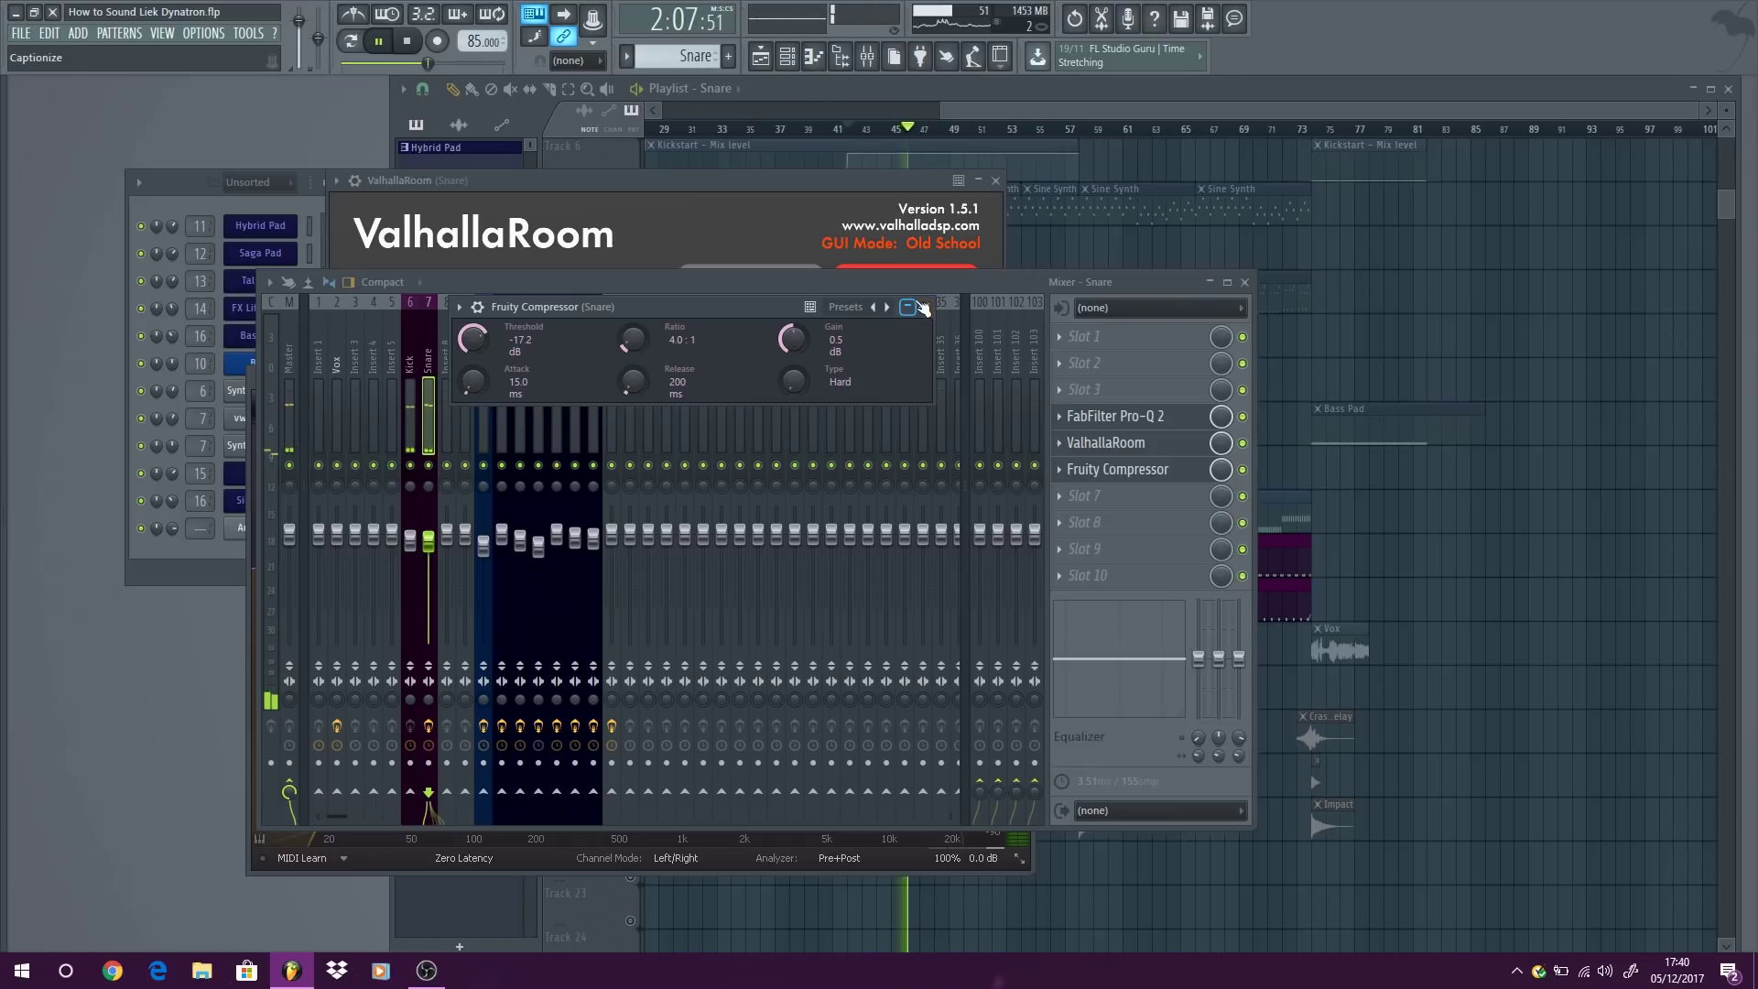
key("space")
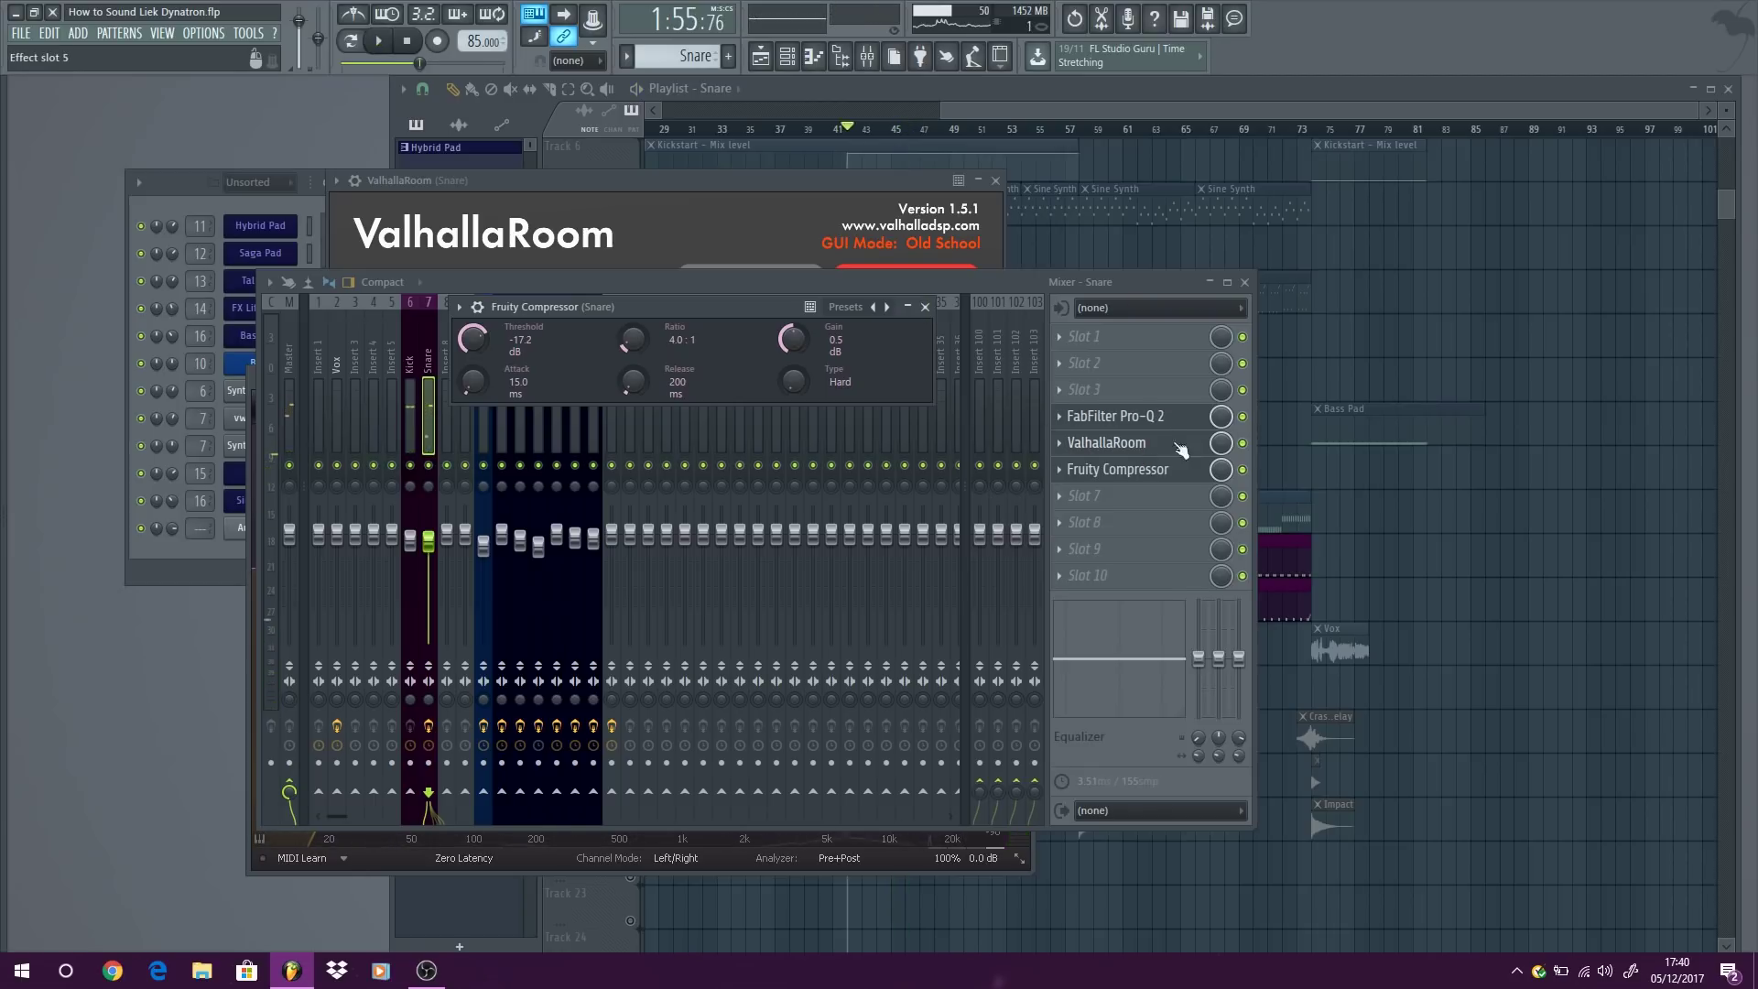
Close the mixer and all Snare effect windows, and unmute all the playlist tracks.
left_click(924, 306)
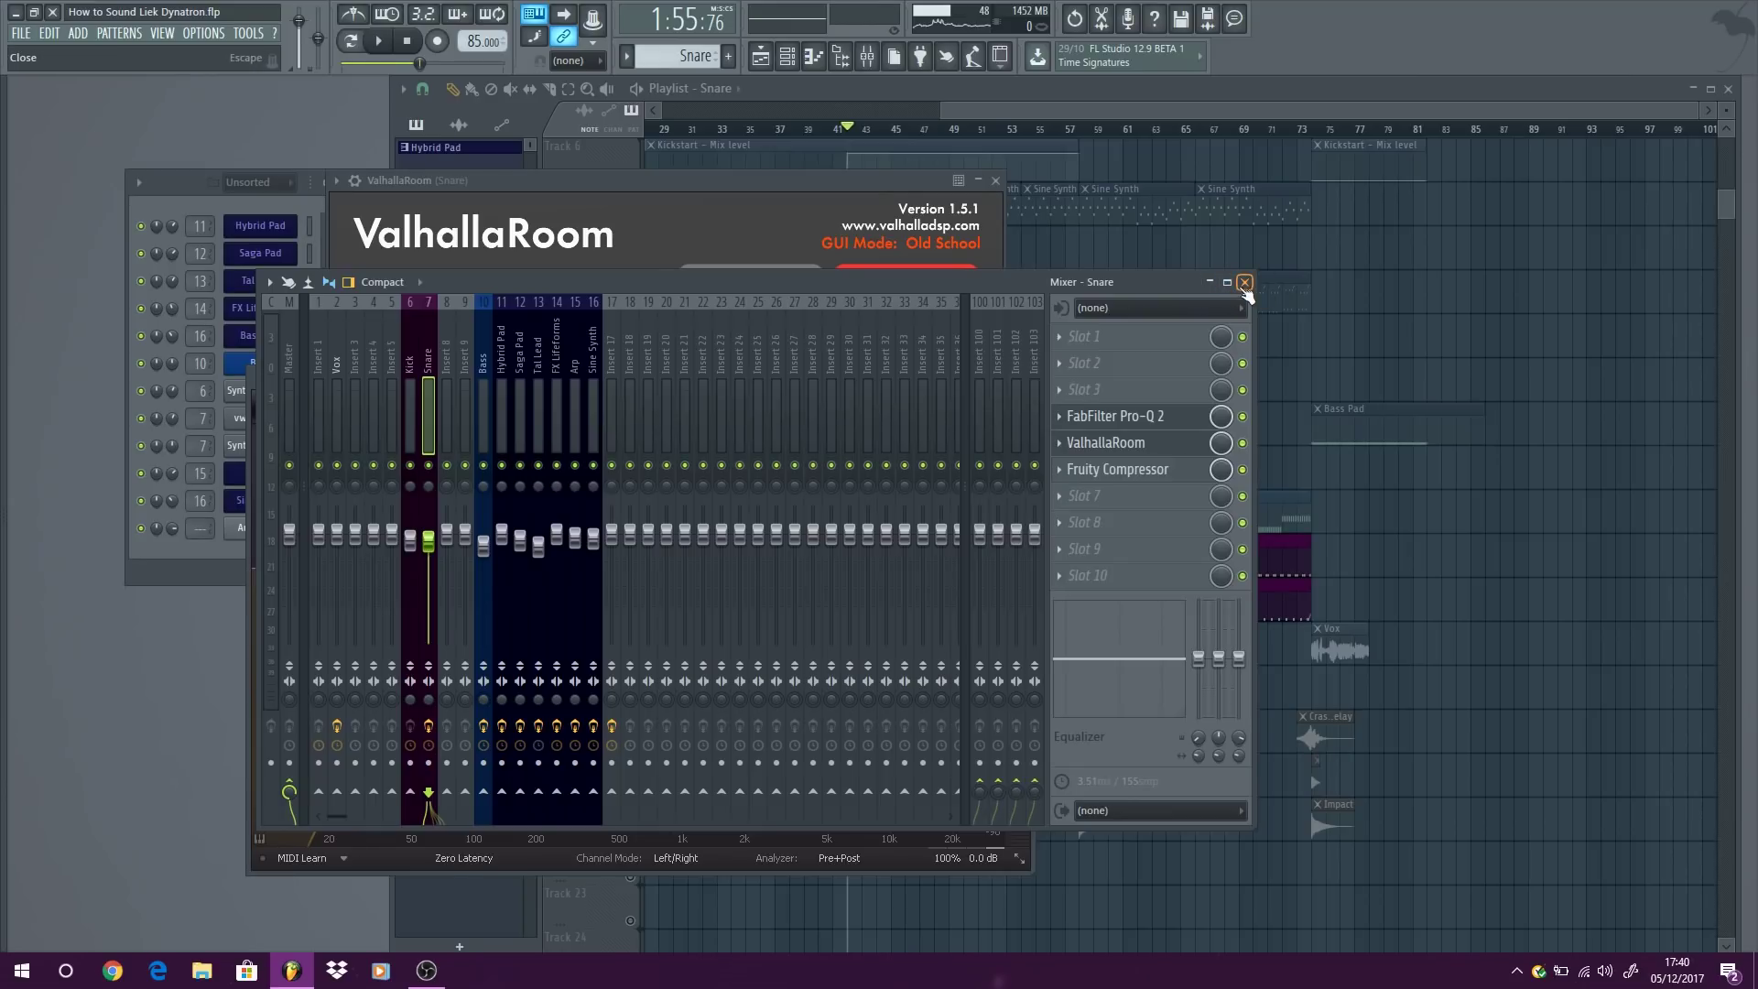
left_click(1244, 284)
left_click(995, 181)
left_click(1025, 379)
key("space")
key("space")
right_click(637, 481)
right_click(638, 481)
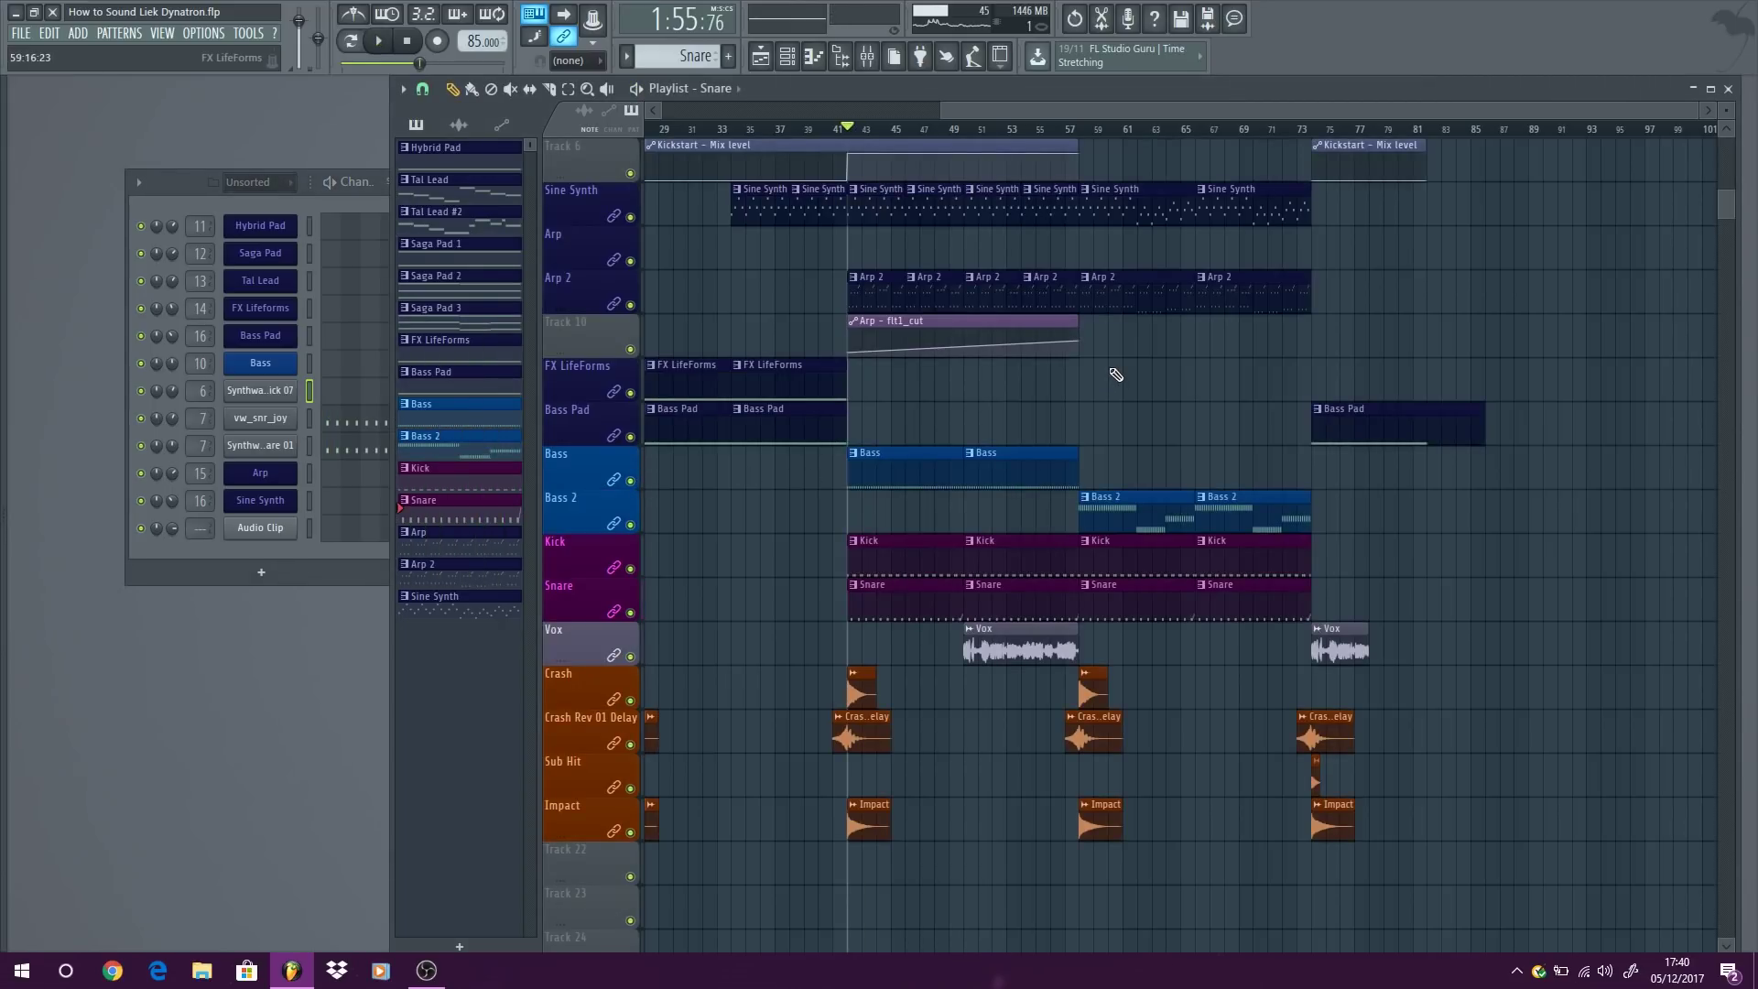
Examine the Bass 2 pattern's notes in the piano roll and the Vox clip's sample settings, closing each window.
scroll(1117, 374, "up", 5)
scroll(1127, 366, "down", 2, "ctrl")
scroll(914, 308, "down", 2, "alt")
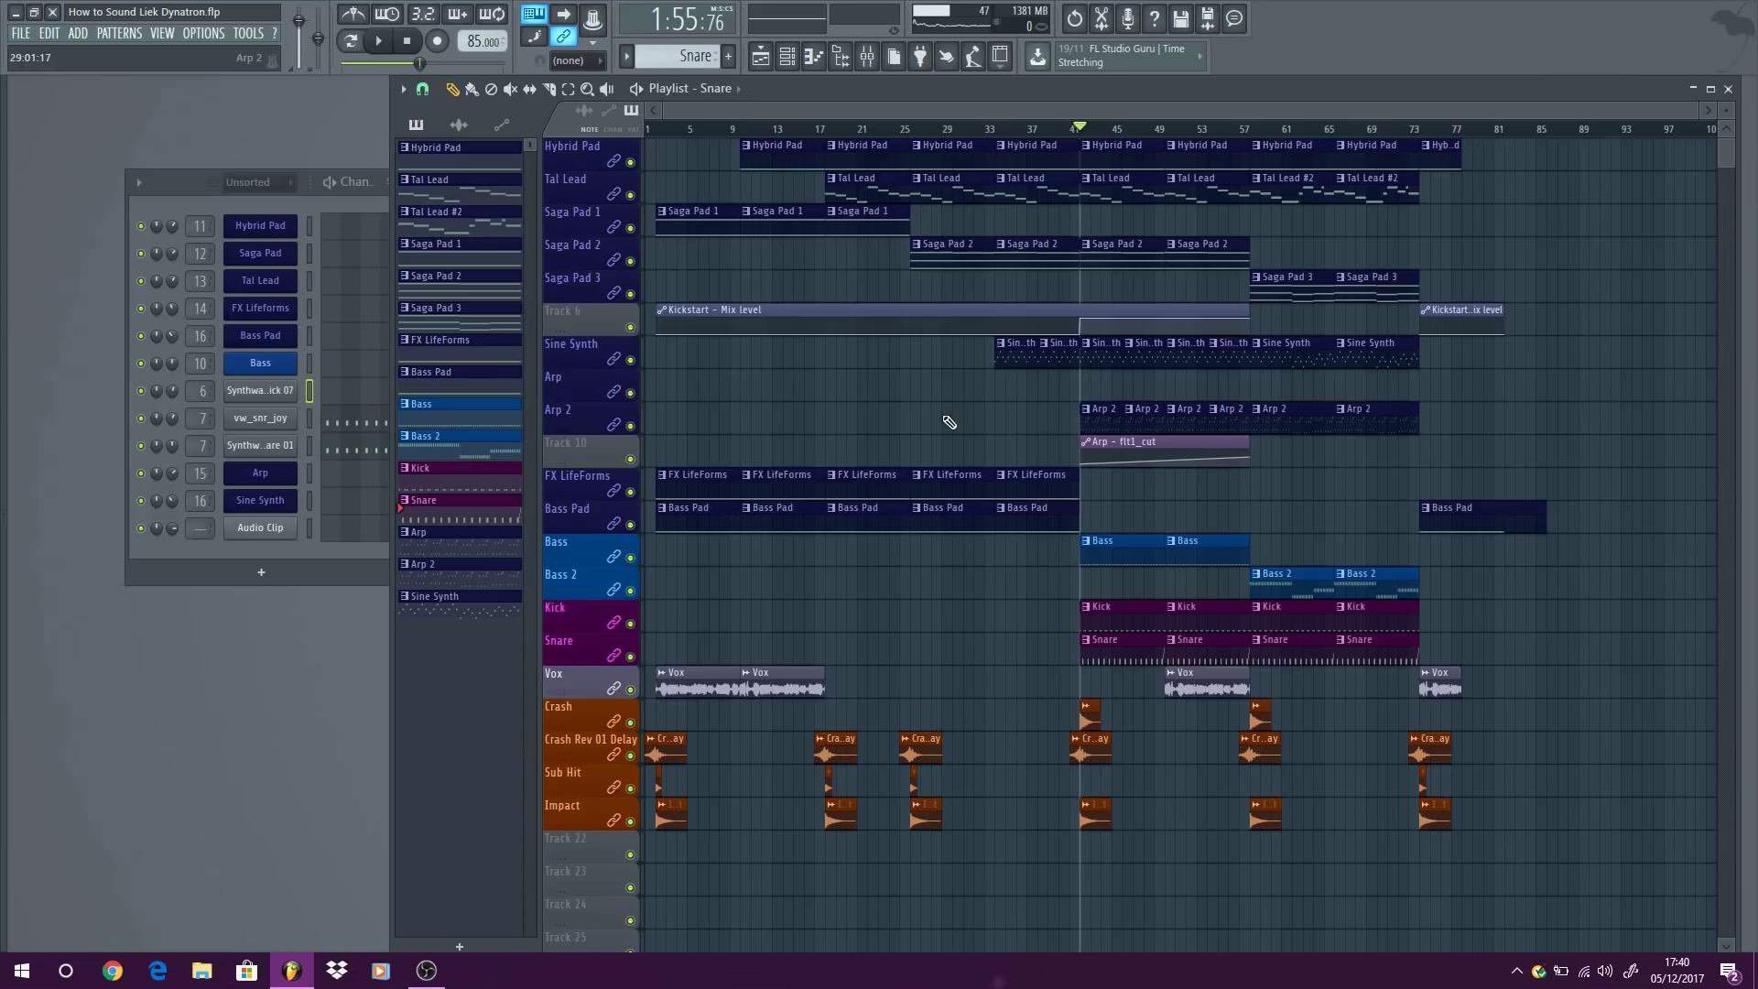
double_click(1290, 592)
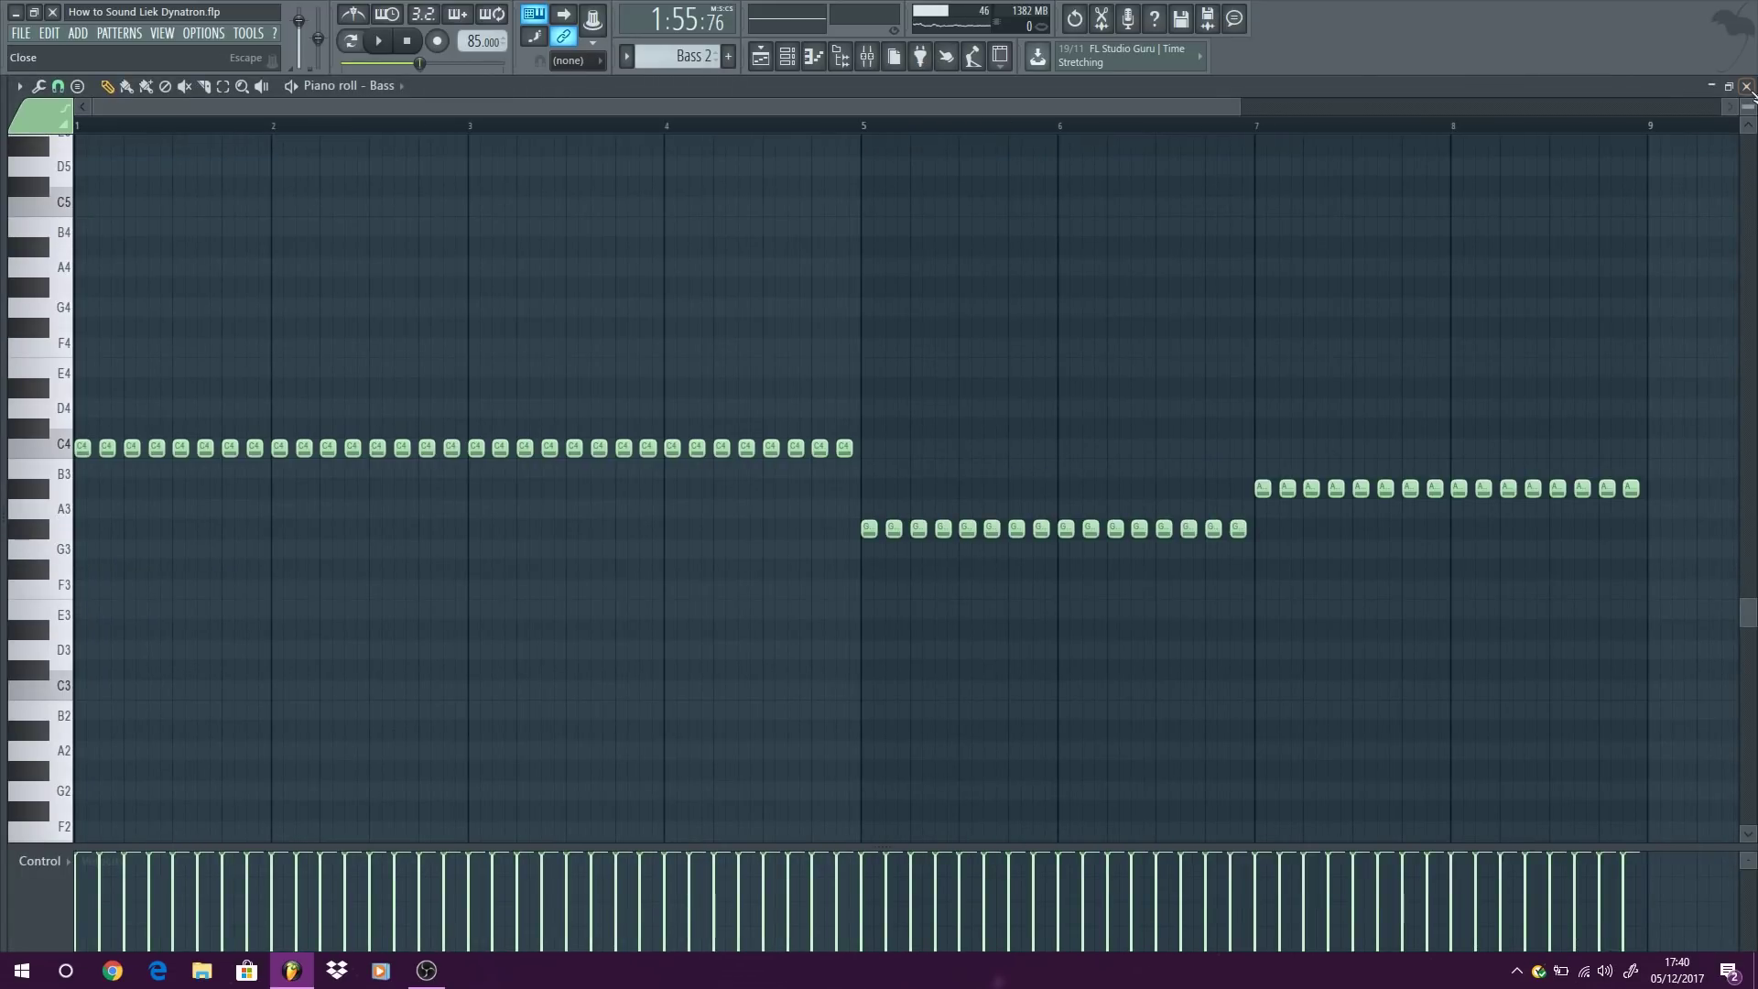
left_click(1747, 87)
double_click(806, 673)
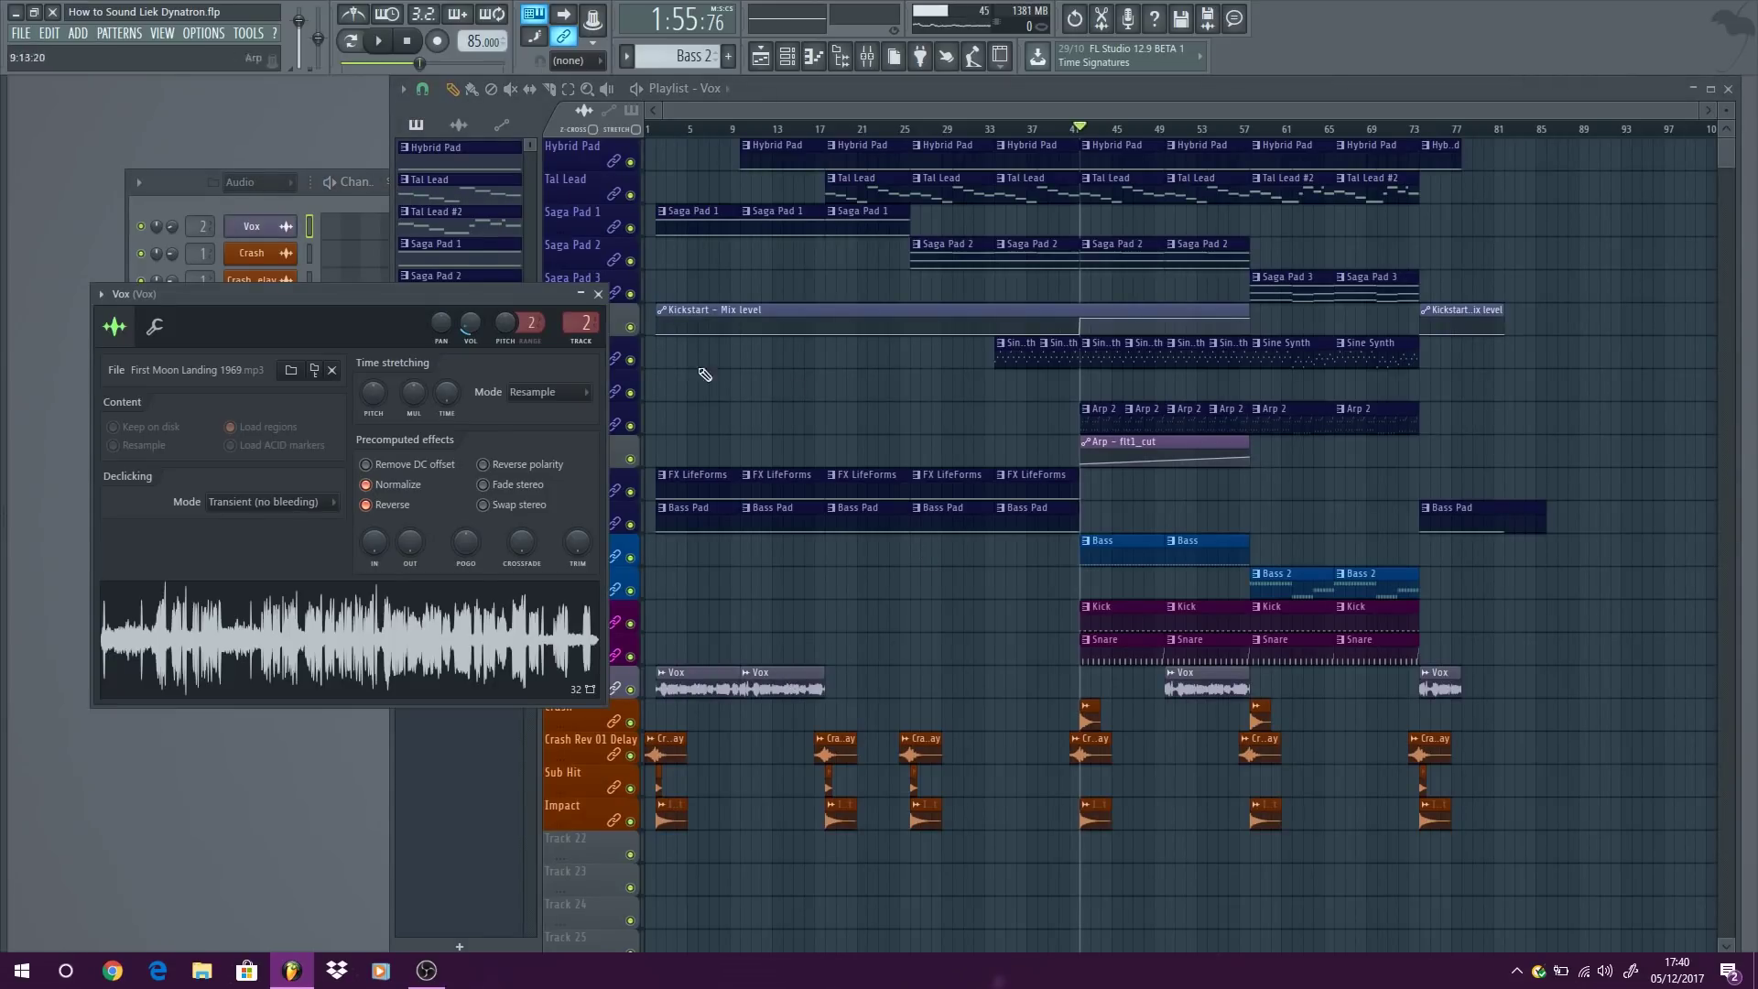
left_click(600, 296)
Insert a new playlist track between Vox and Crash, and place a copy of the Vox clip on it at bar 2.
scroll(674, 646, "up", 6)
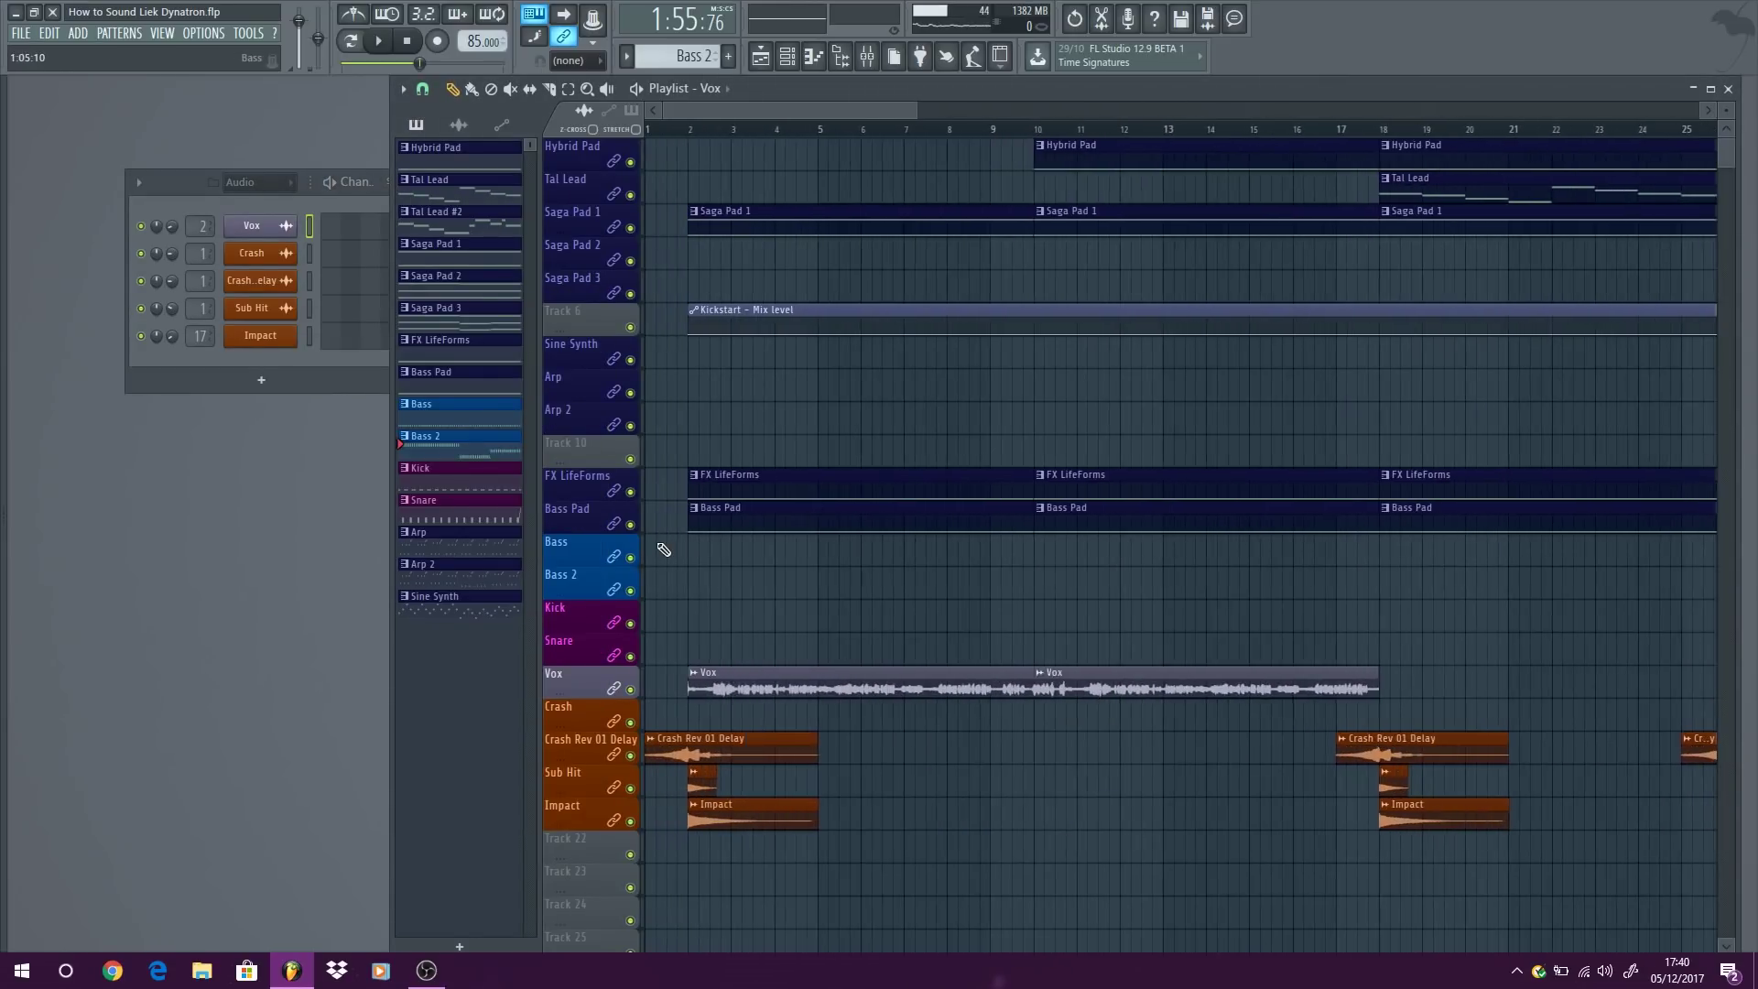
scroll(659, 544, "up", 3)
scroll(663, 548, "down", 3)
right_click(604, 559)
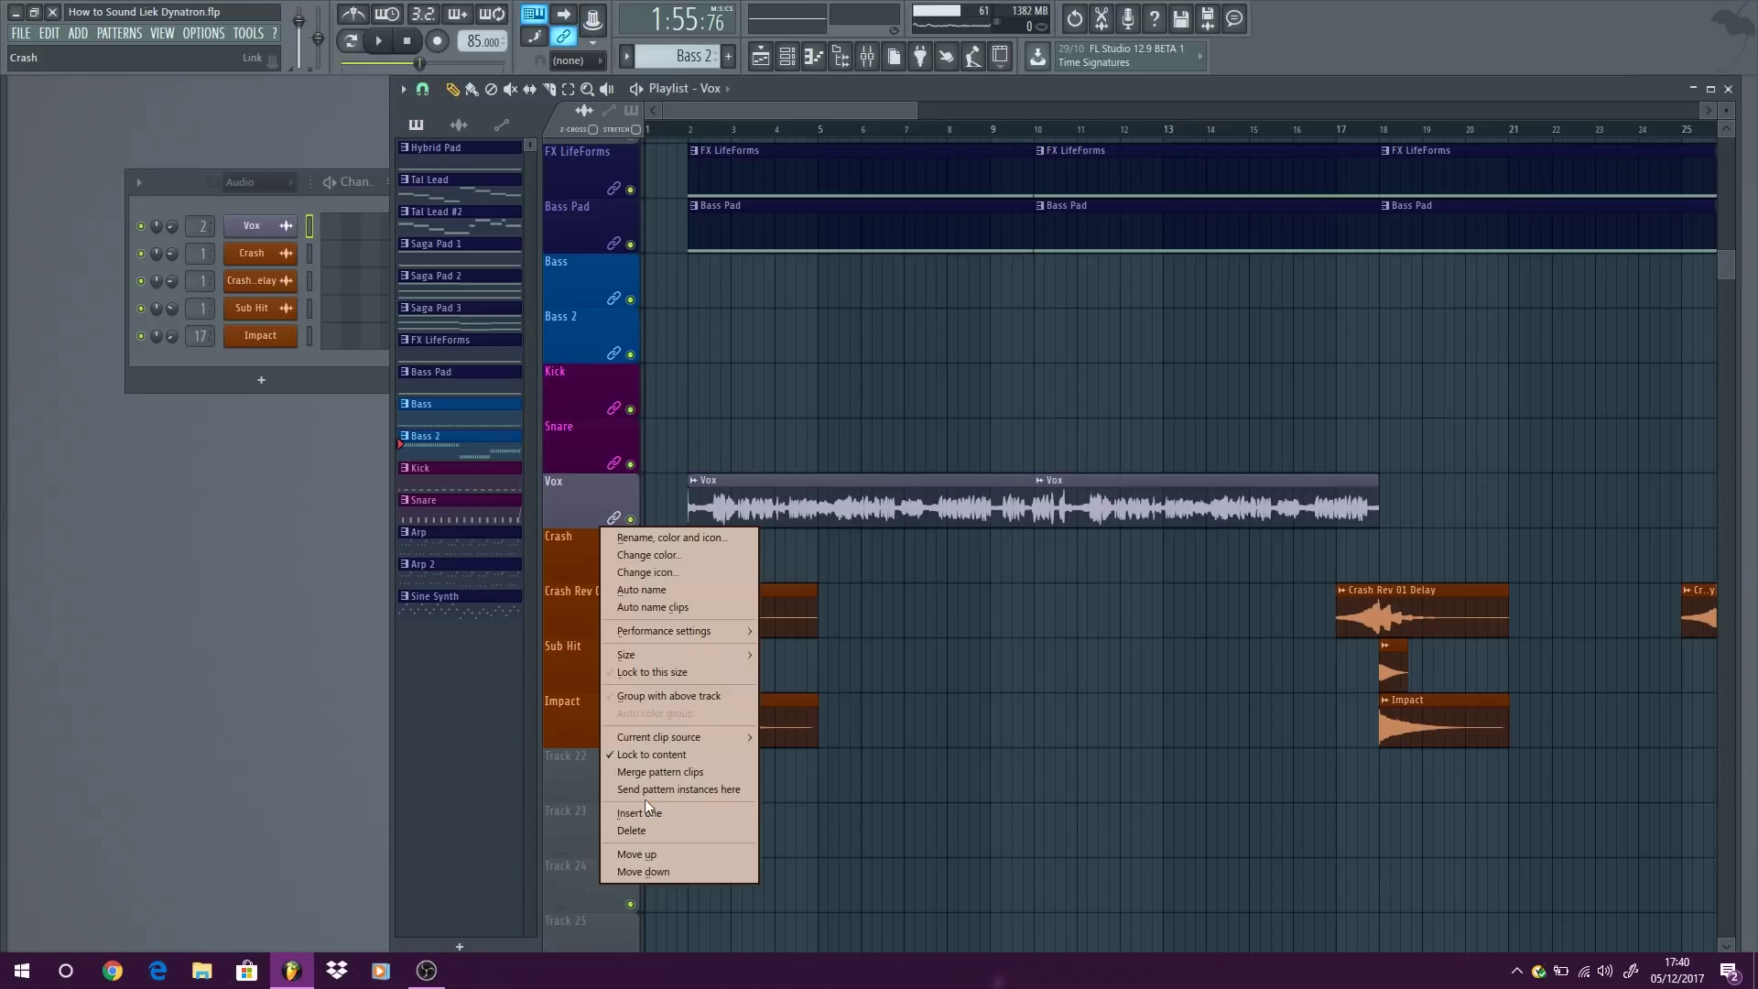
left_click(673, 813)
left_click(719, 570)
left_click_drag(721, 572, 741, 572)
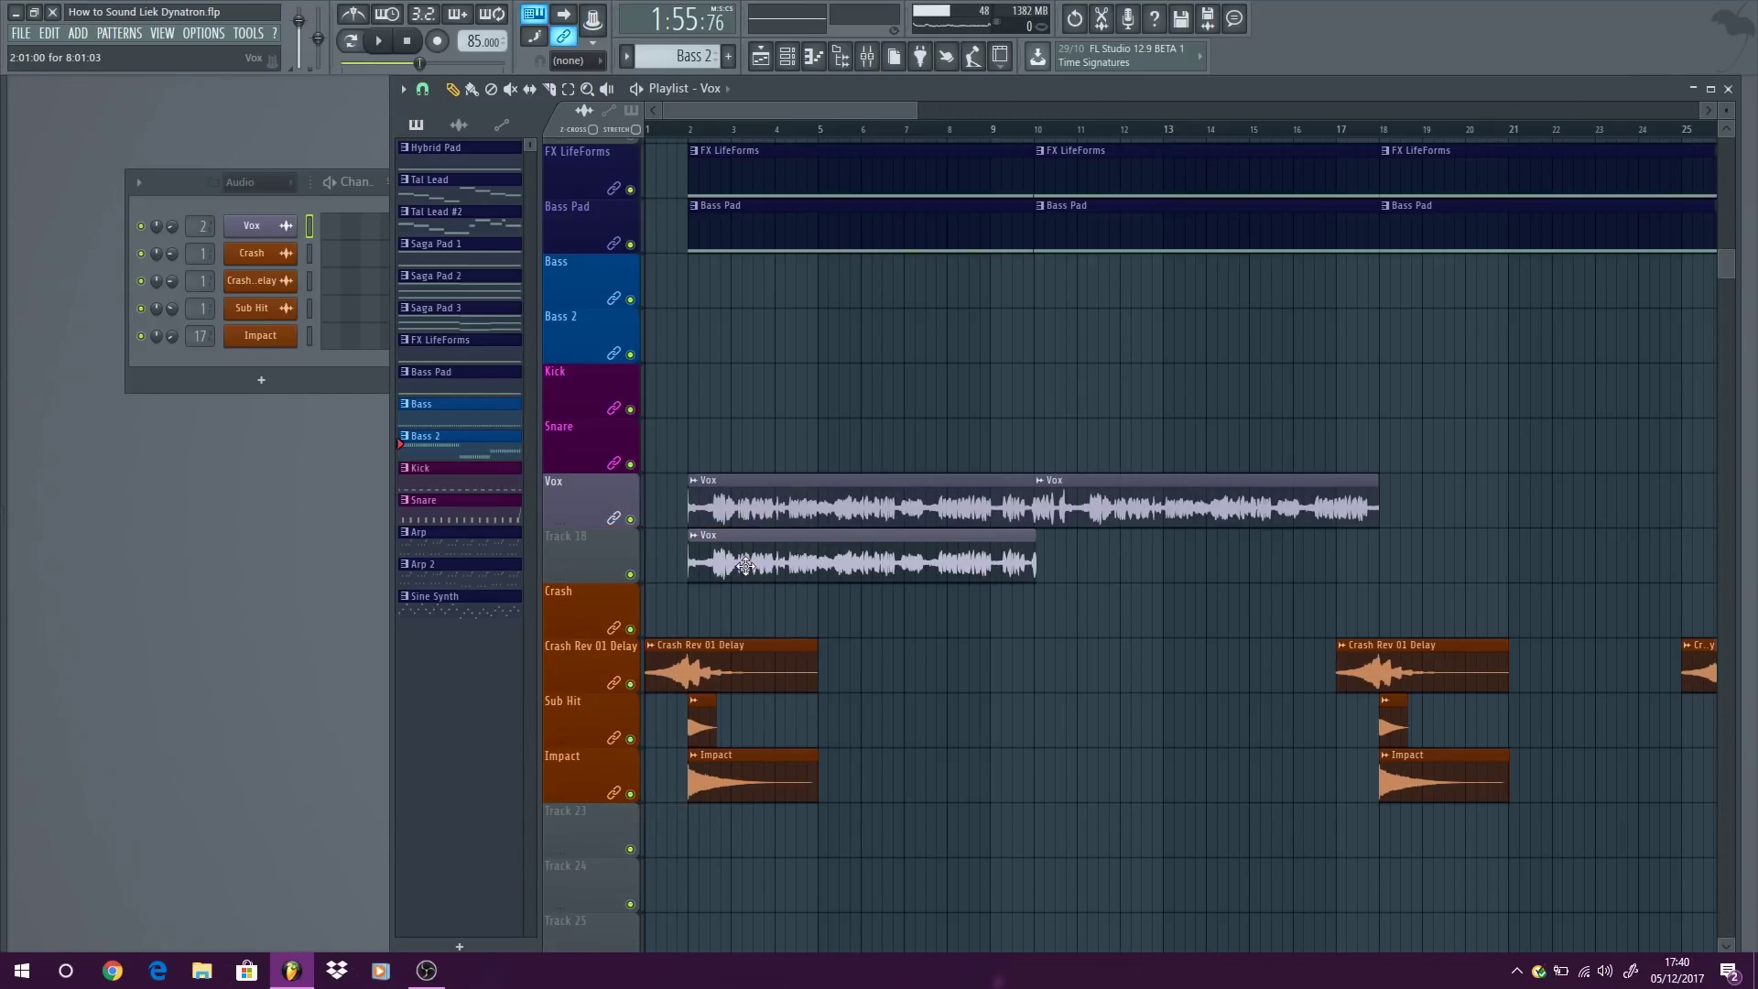
Make the copied Vox clip unique and turn off Reverse in its sample settings.
left_click(694, 544)
left_click(738, 668)
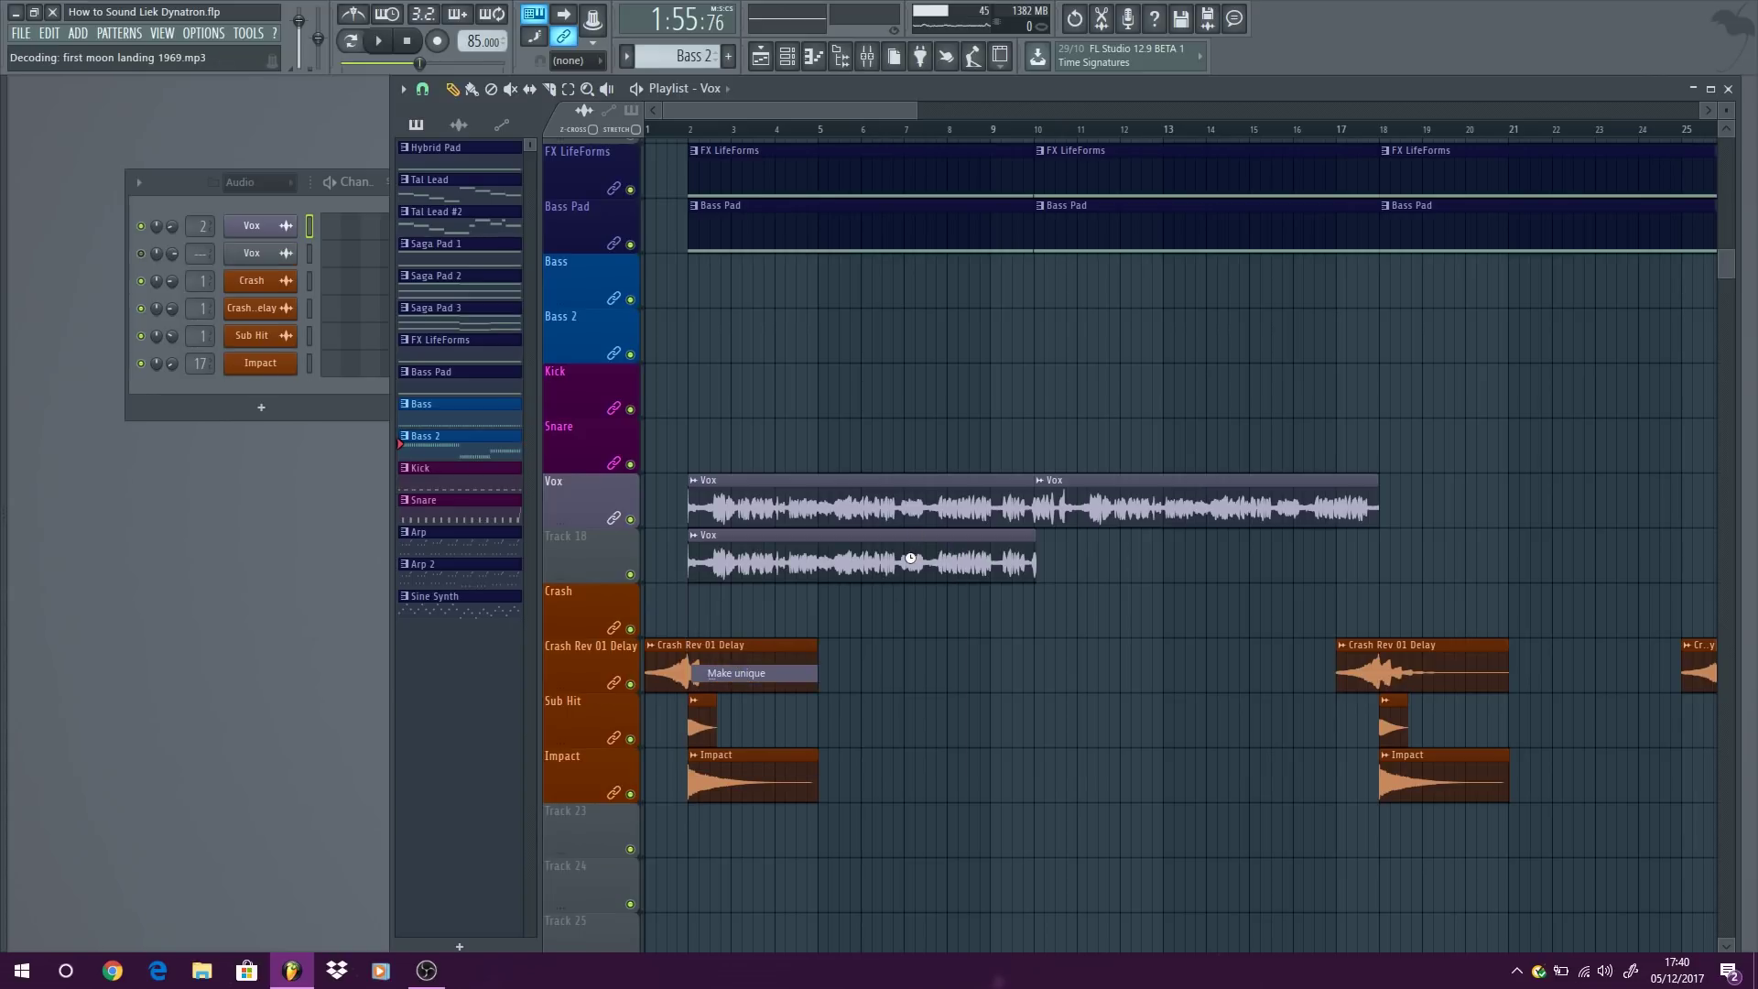
double_click(909, 561)
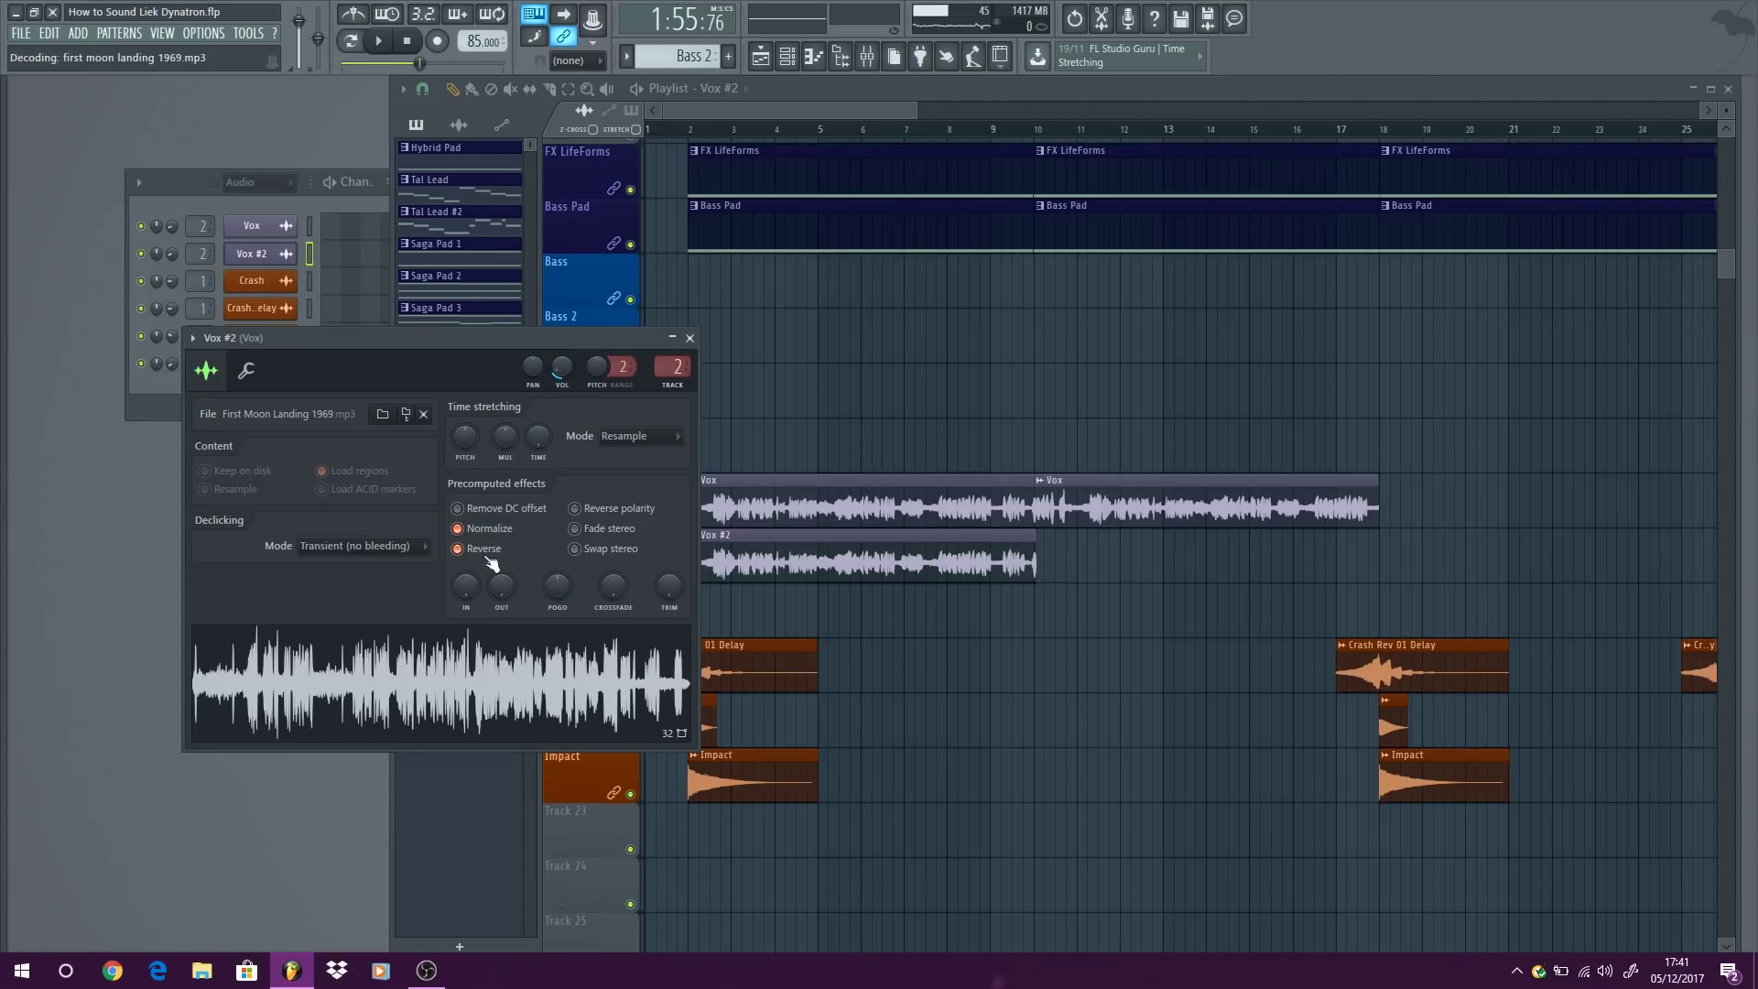
View the effects on the Vox mixer track, and close the mixer and the Vox #2 sample settings.
double_click(678, 366)
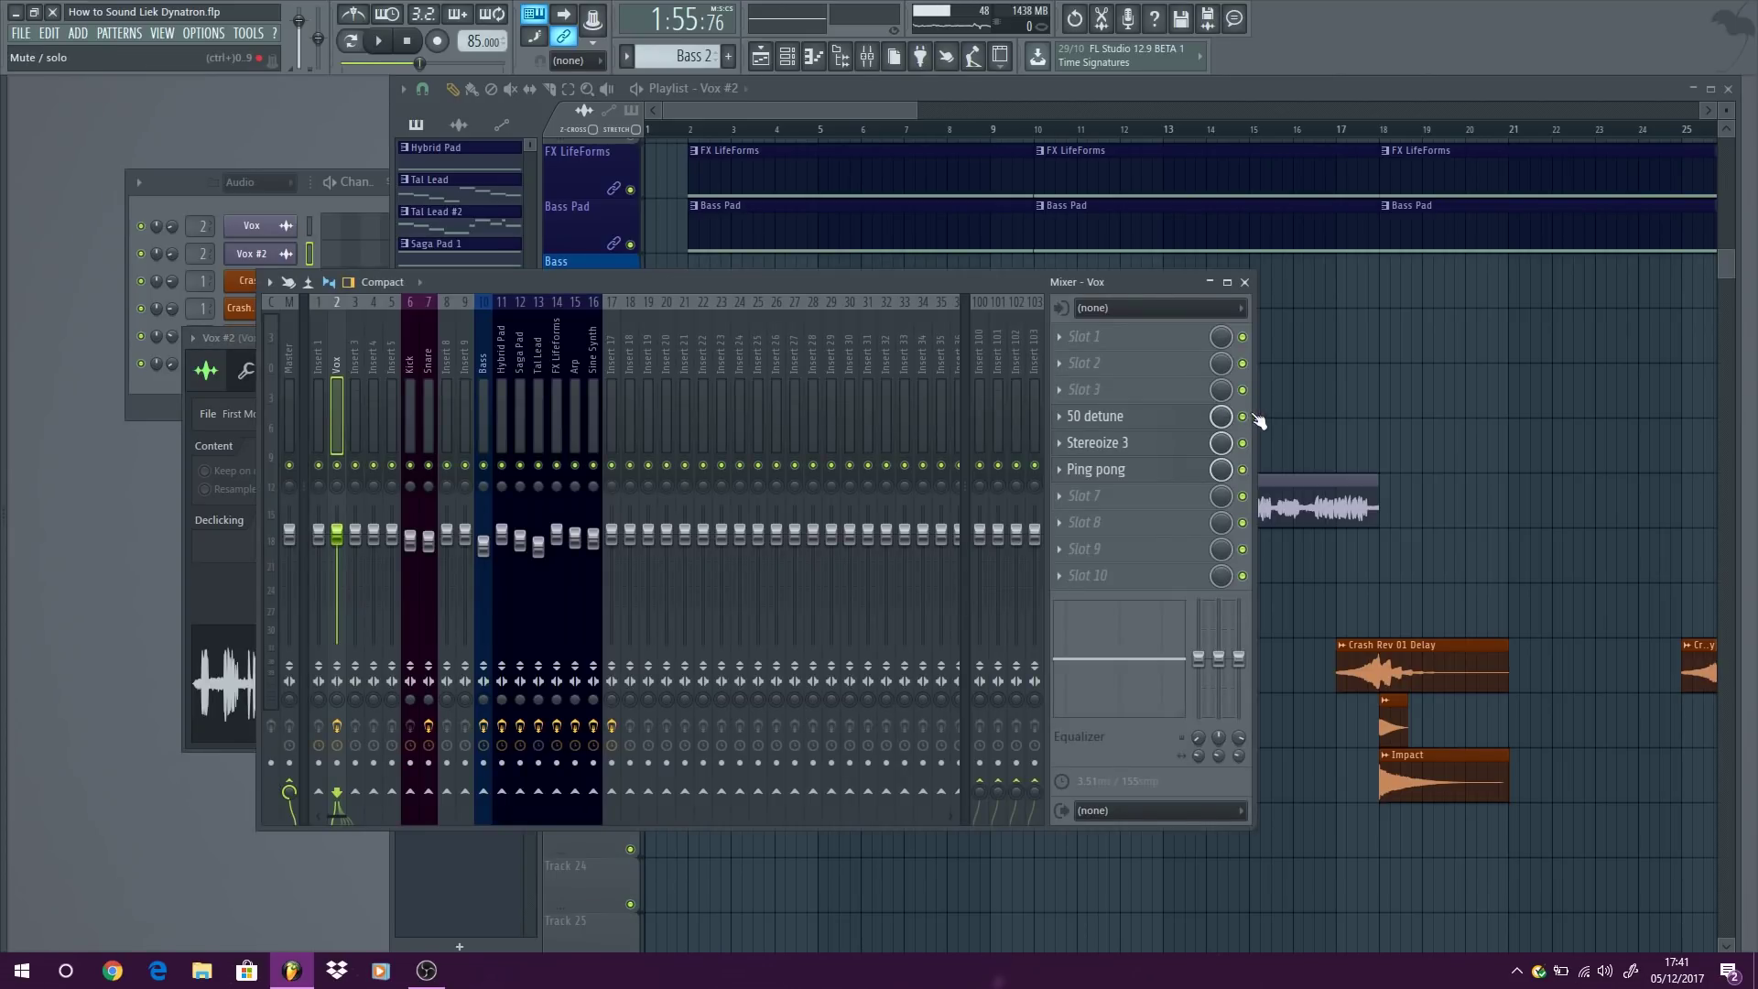
left_click(1244, 283)
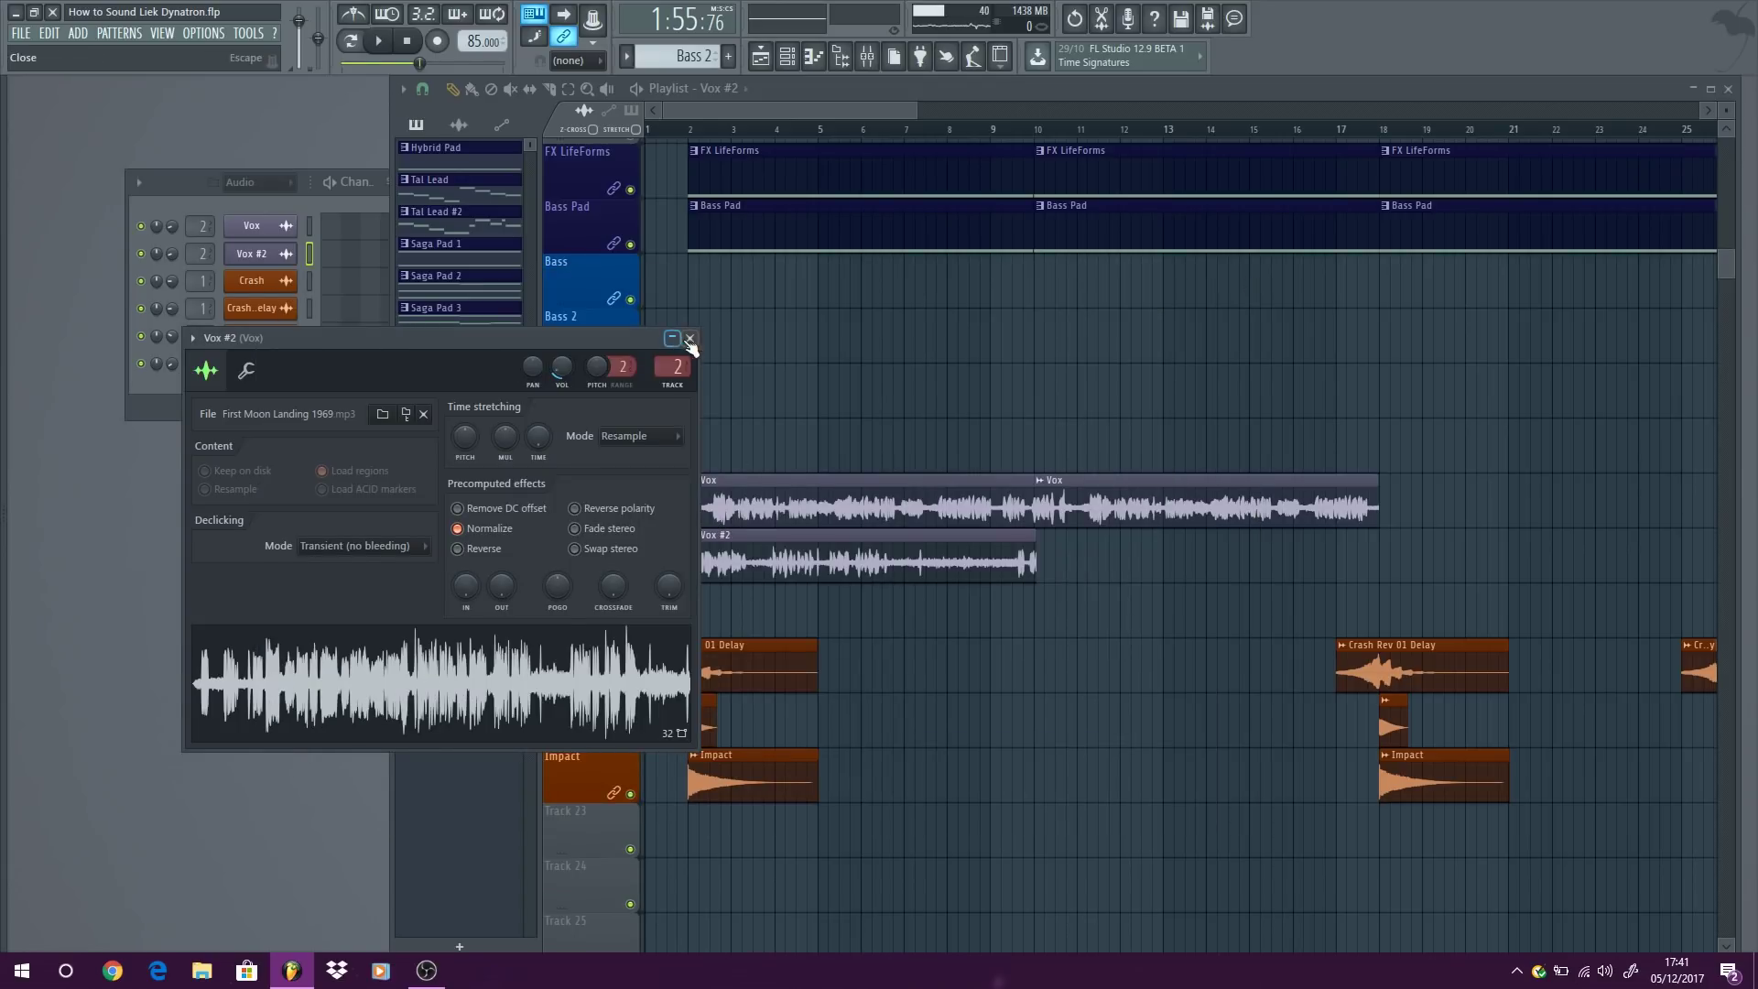
left_click(689, 339)
Solo the new track holding the Vox #2 clip and play it from about bar 3.
right_click(632, 576)
left_click(384, 40)
left_click(743, 130)
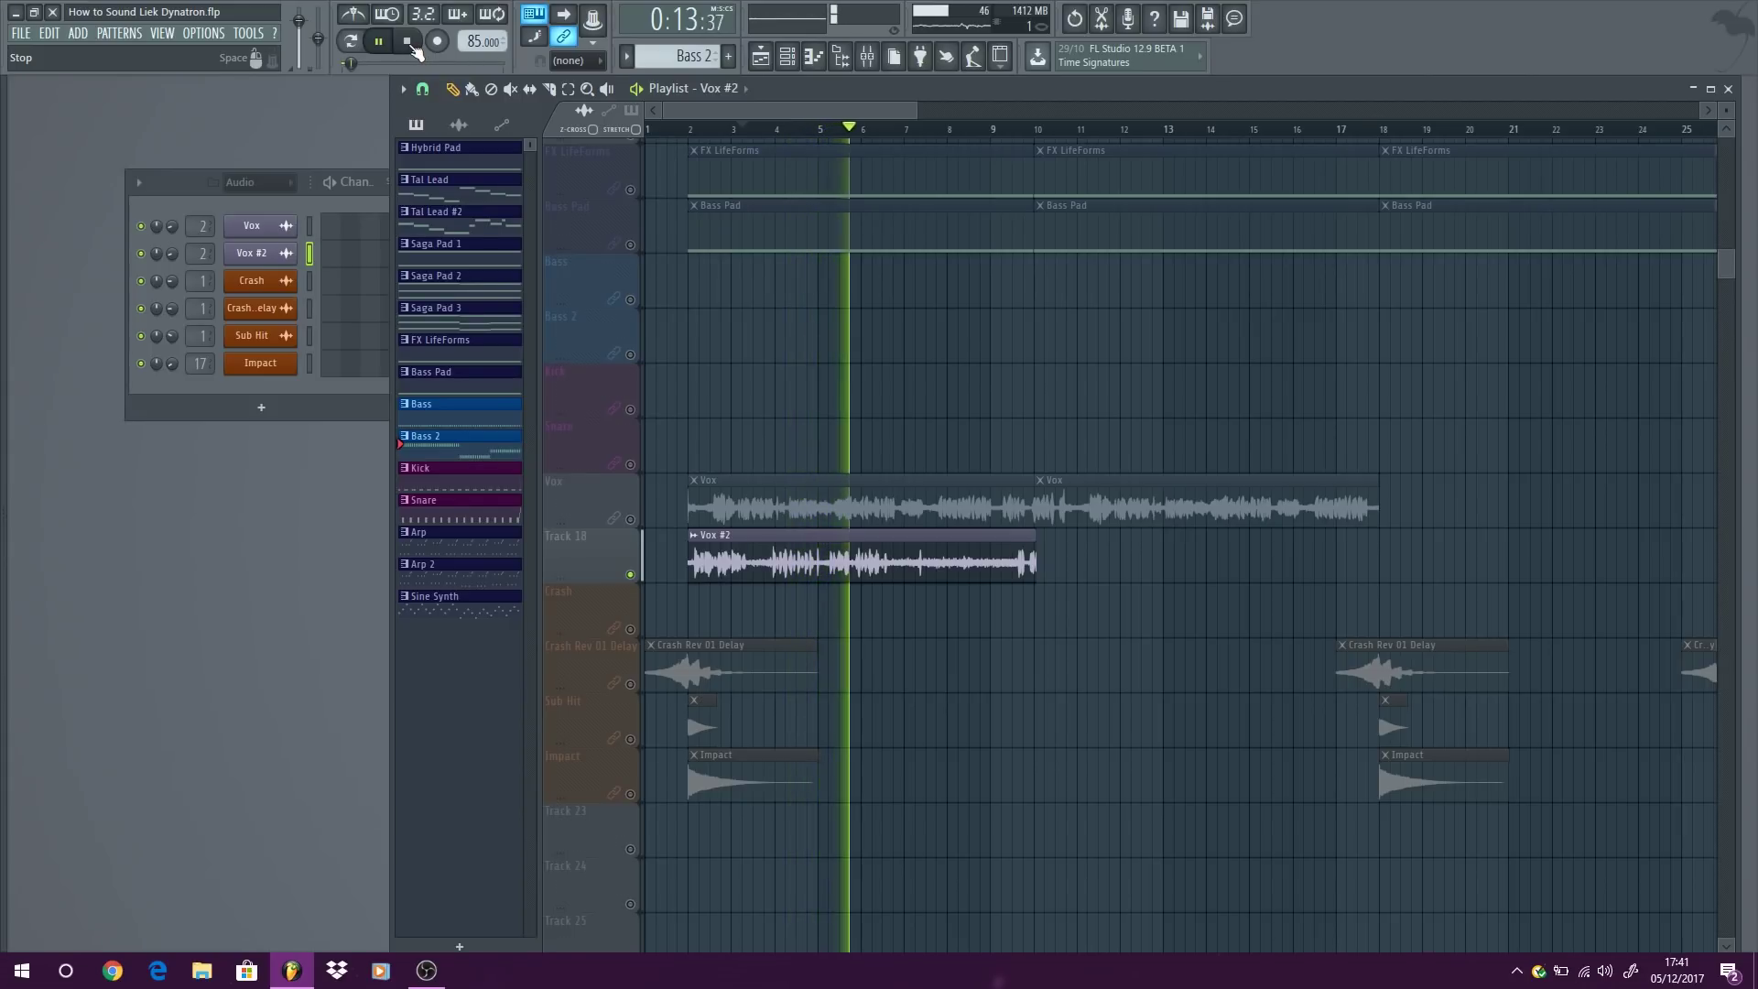
Stop playback, delete the Vox #2 clip from the new track, and unmute the original Vox track.
left_click(409, 43)
right_click(721, 544)
left_click(630, 519)
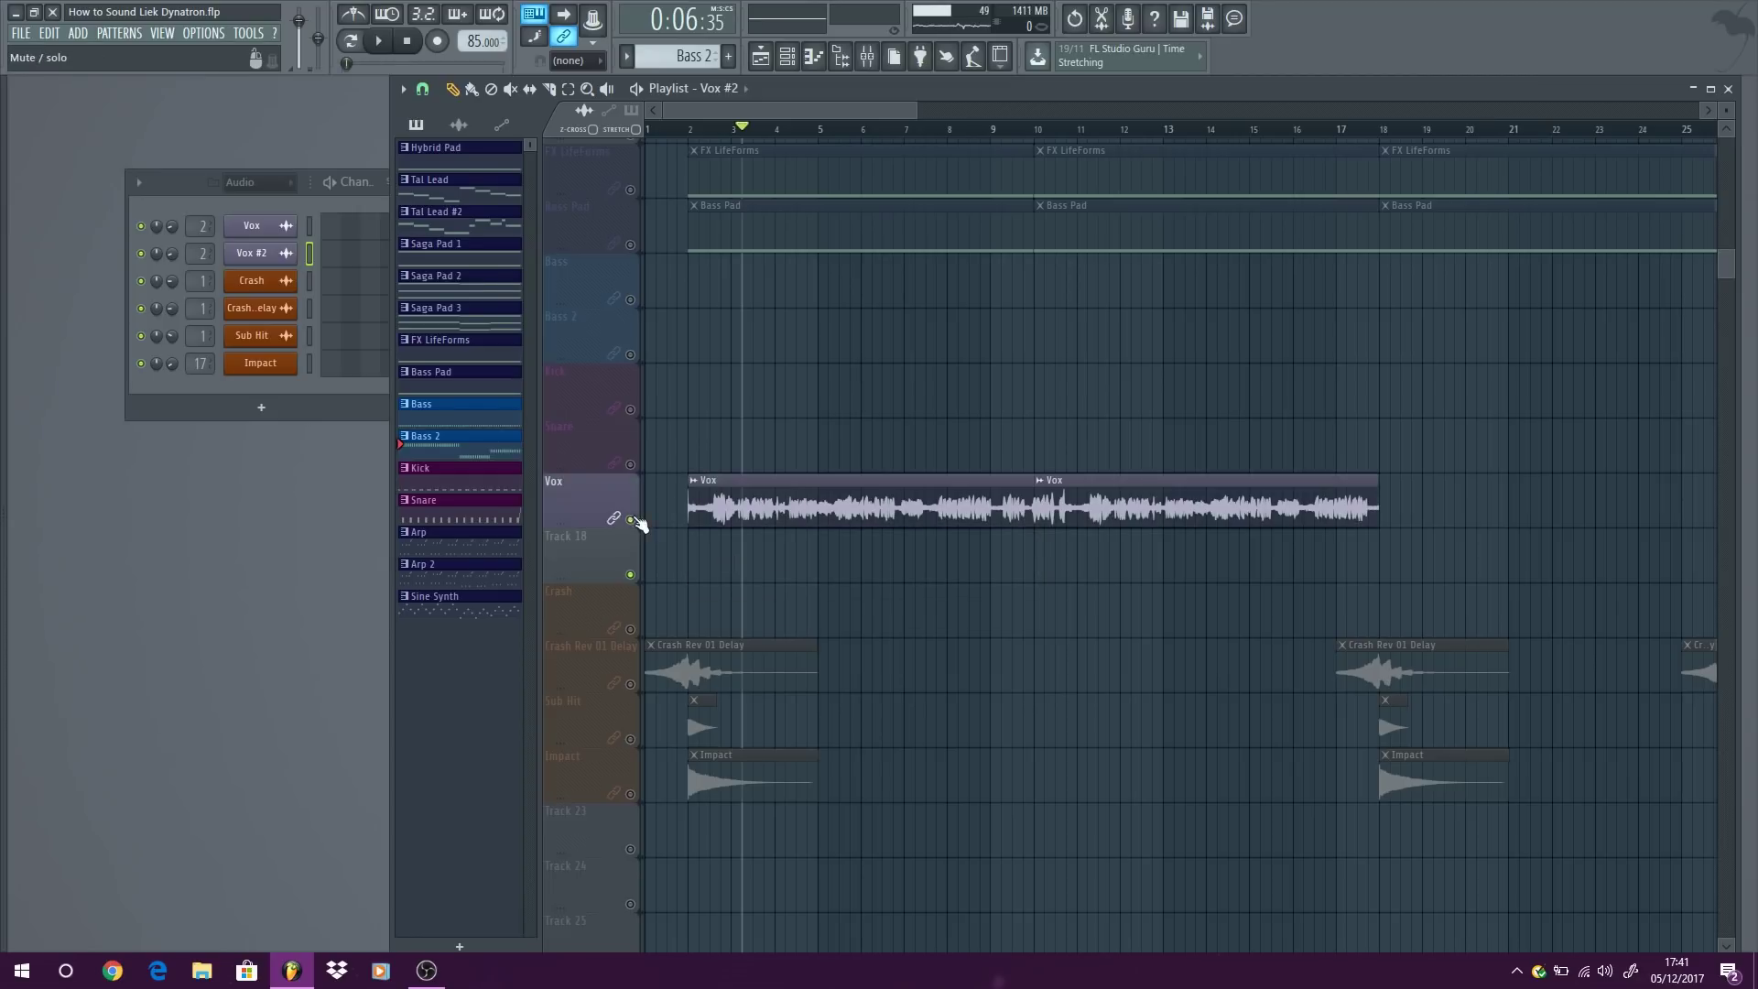
Play the reversed Vox clips while viewing the sample settings and mixer track, and stop playback.
left_click(382, 44)
double_click(833, 495)
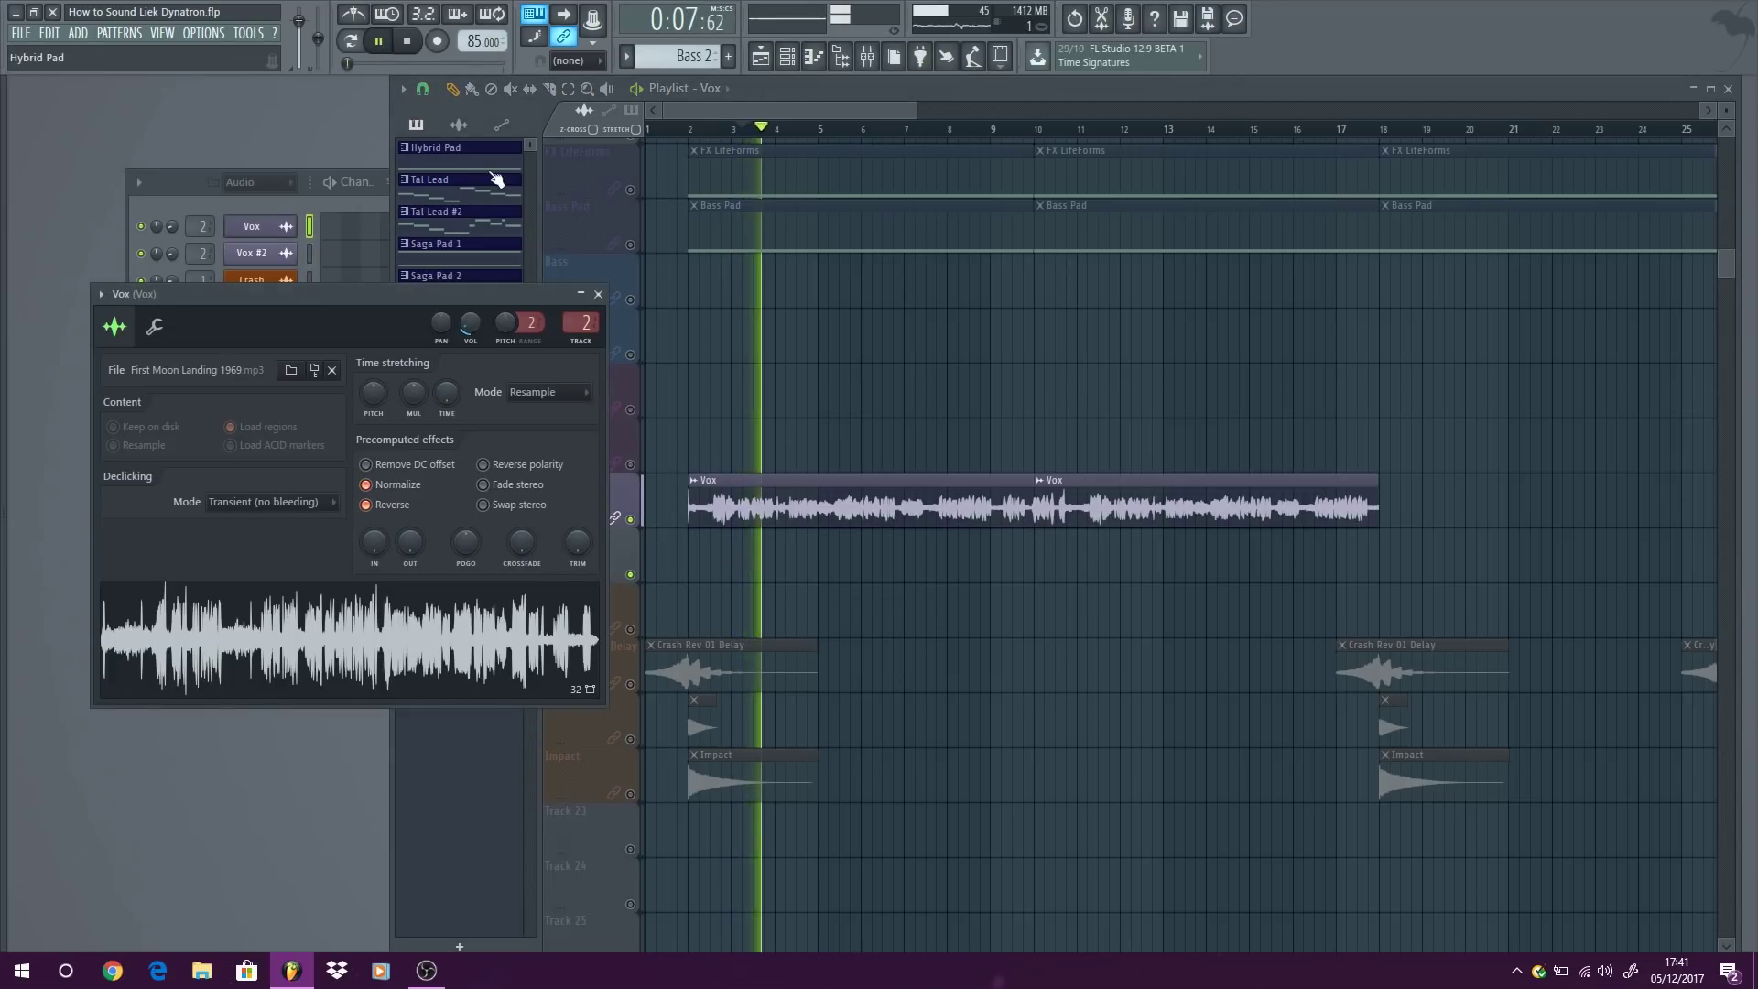
left_click(572, 315)
key("space")
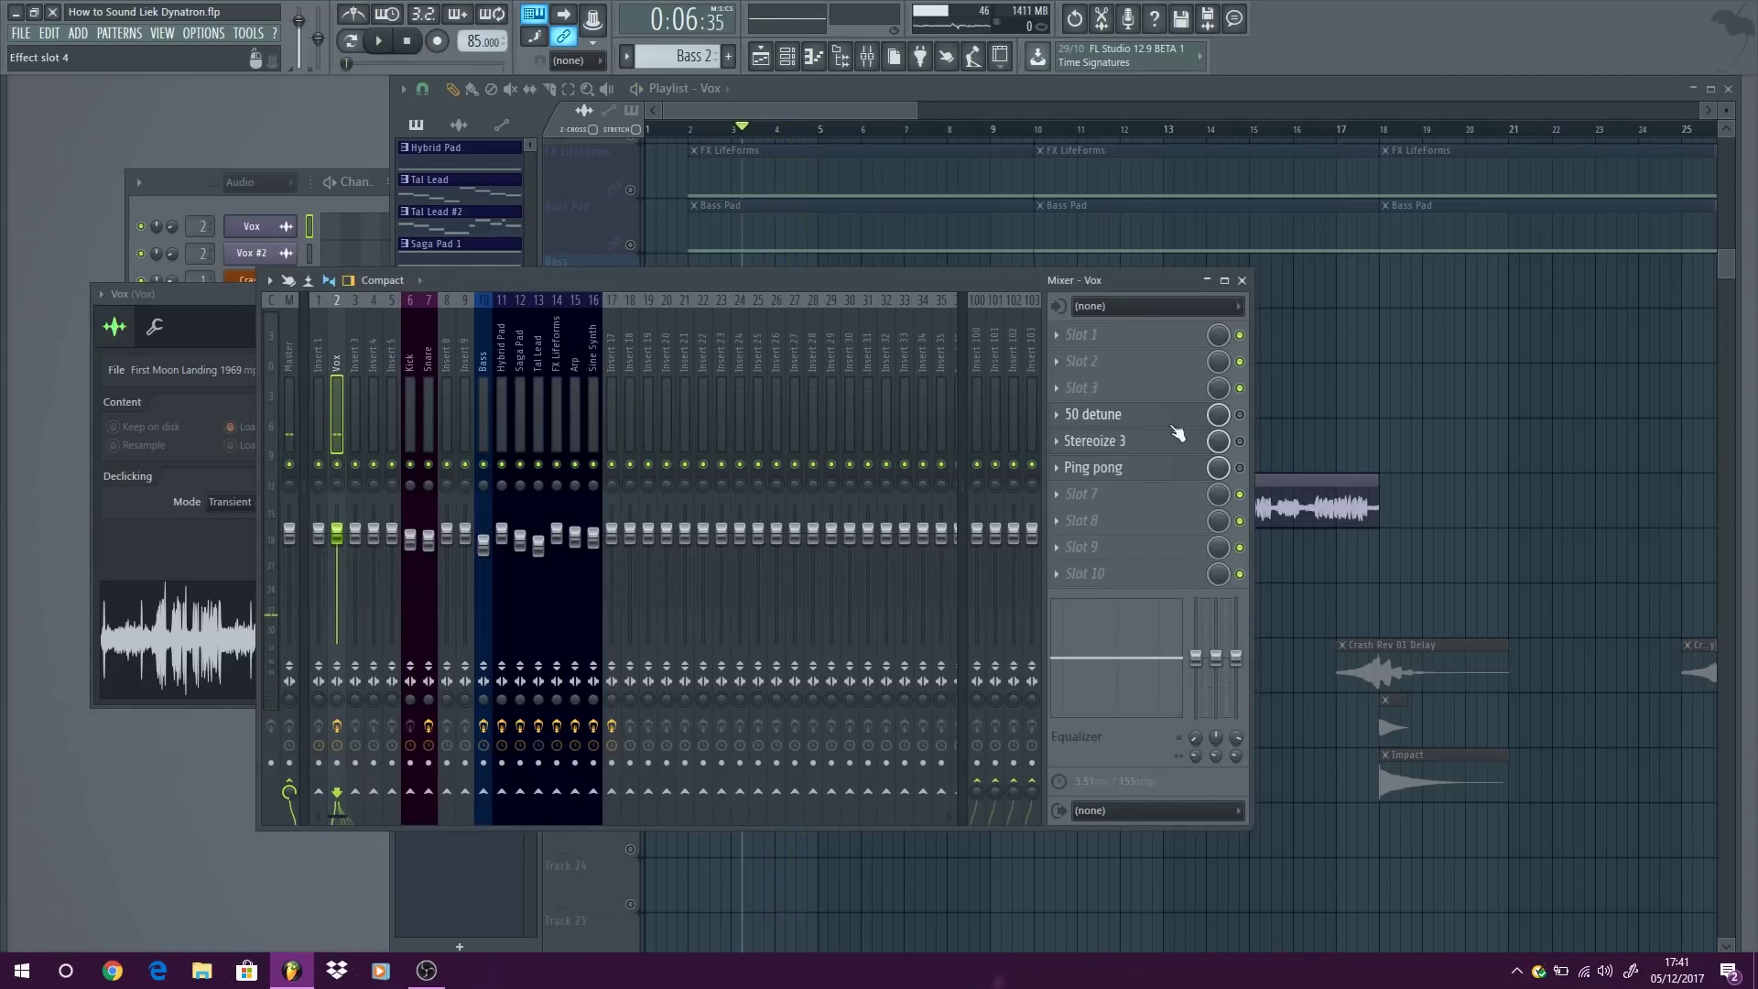
View the 50 detune effect's settings, enable it on the Vox mixer track, and play the vocal.
left_click(1144, 422)
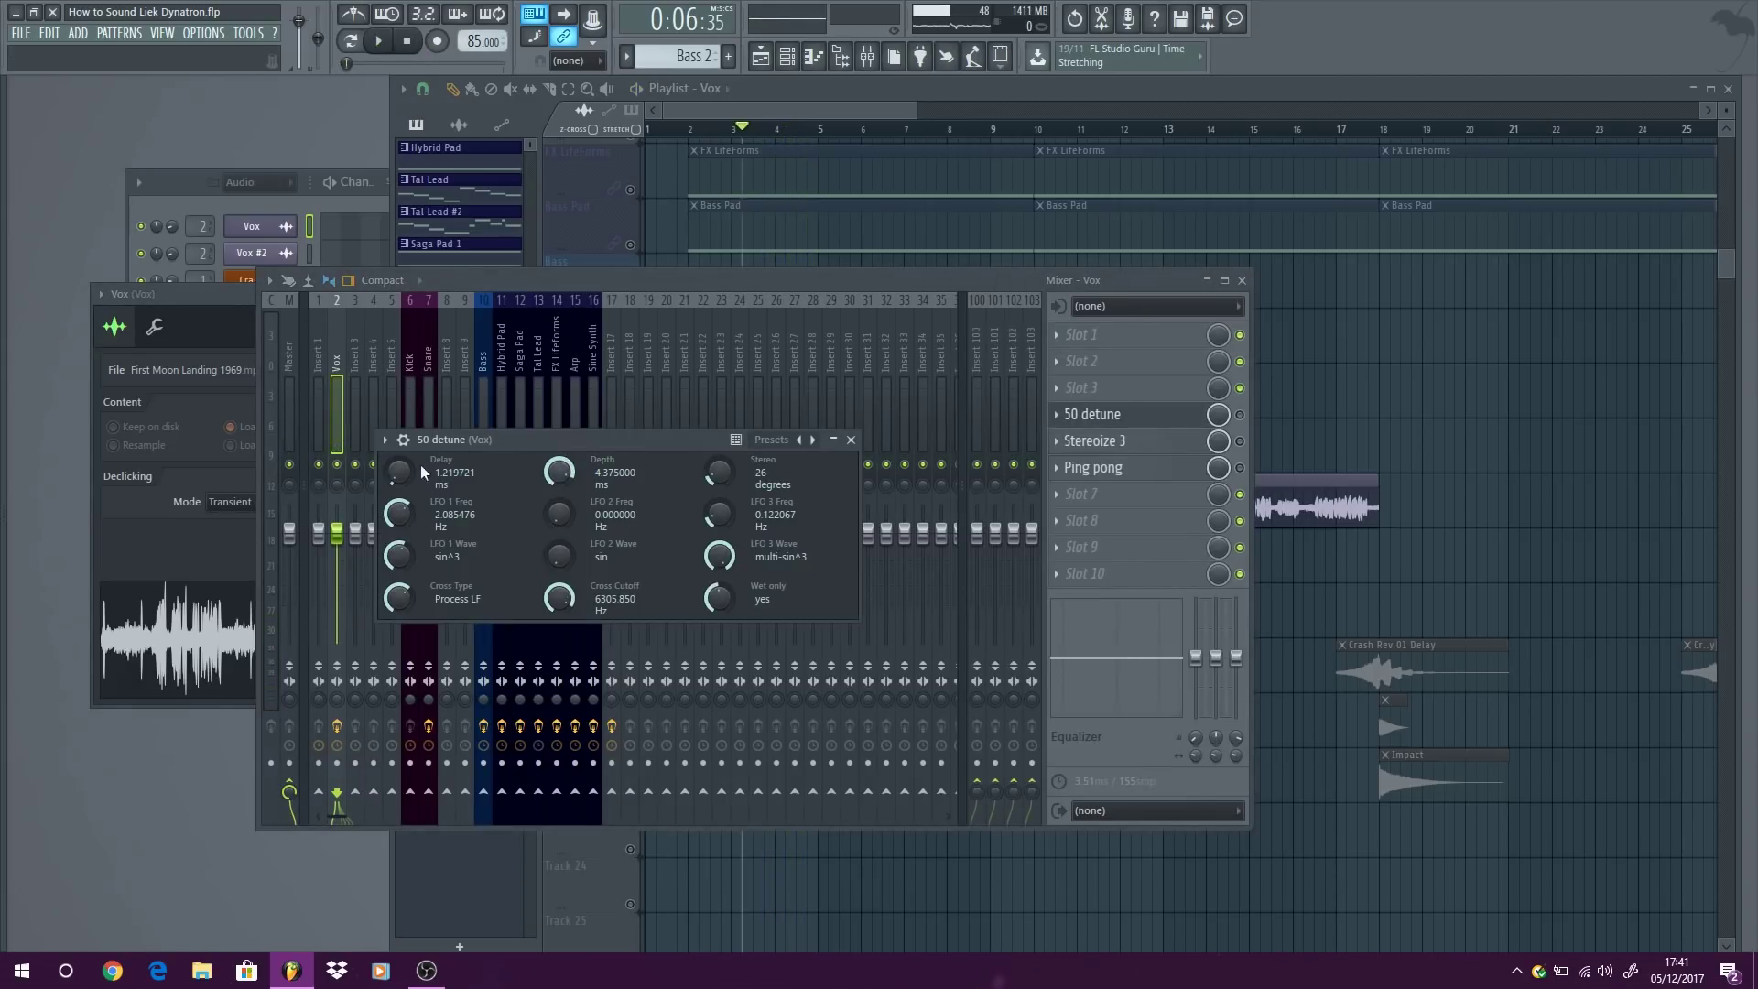
left_click(1241, 418)
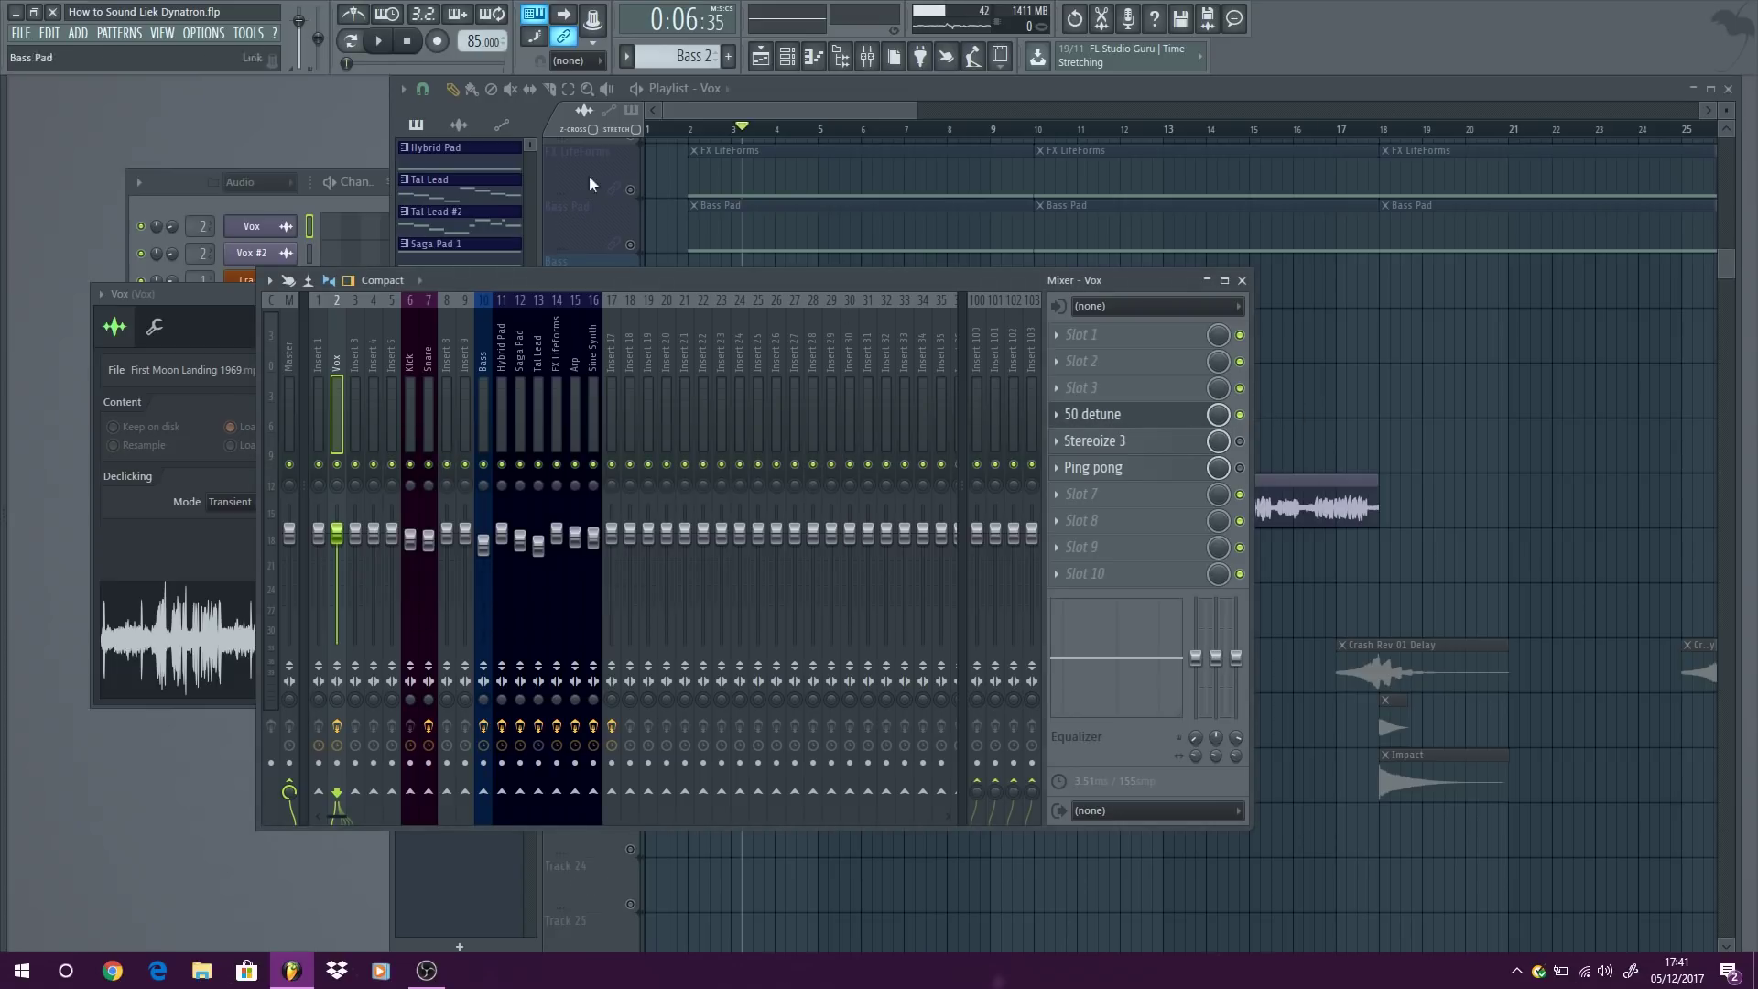
left_click(378, 41)
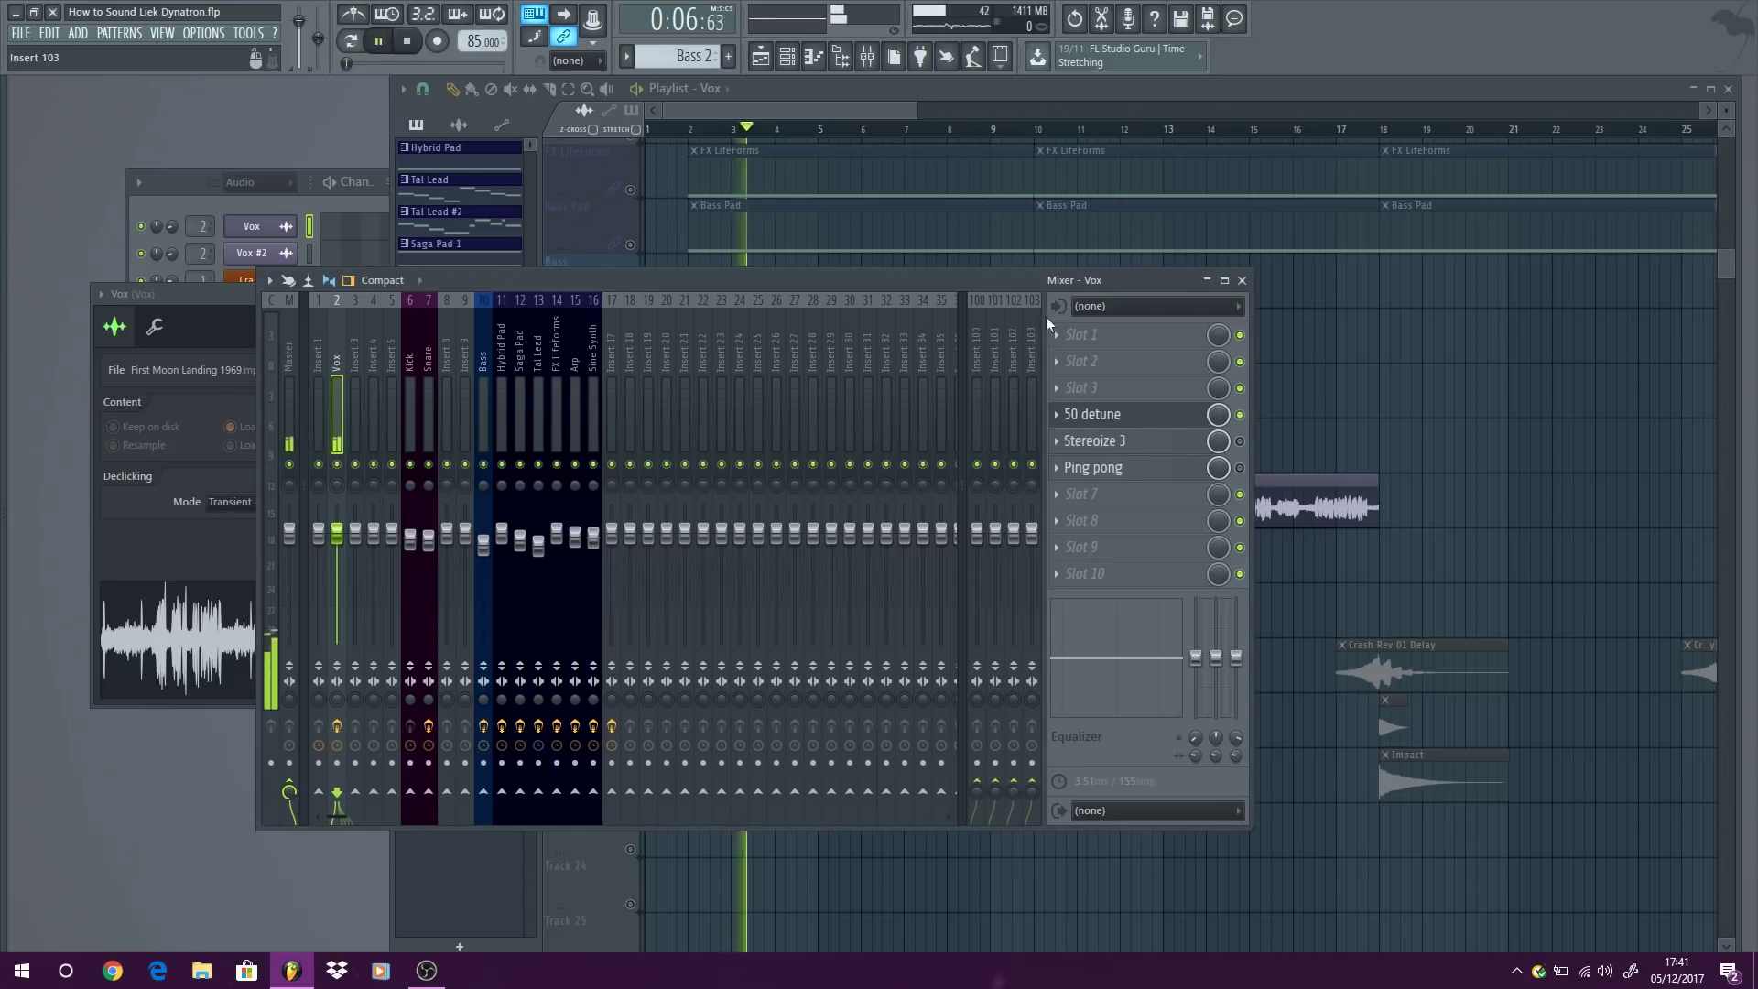
View and enable the Stereoize 3 and Ping pong effects on the Vox mixer track during playback.
left_click(1182, 443)
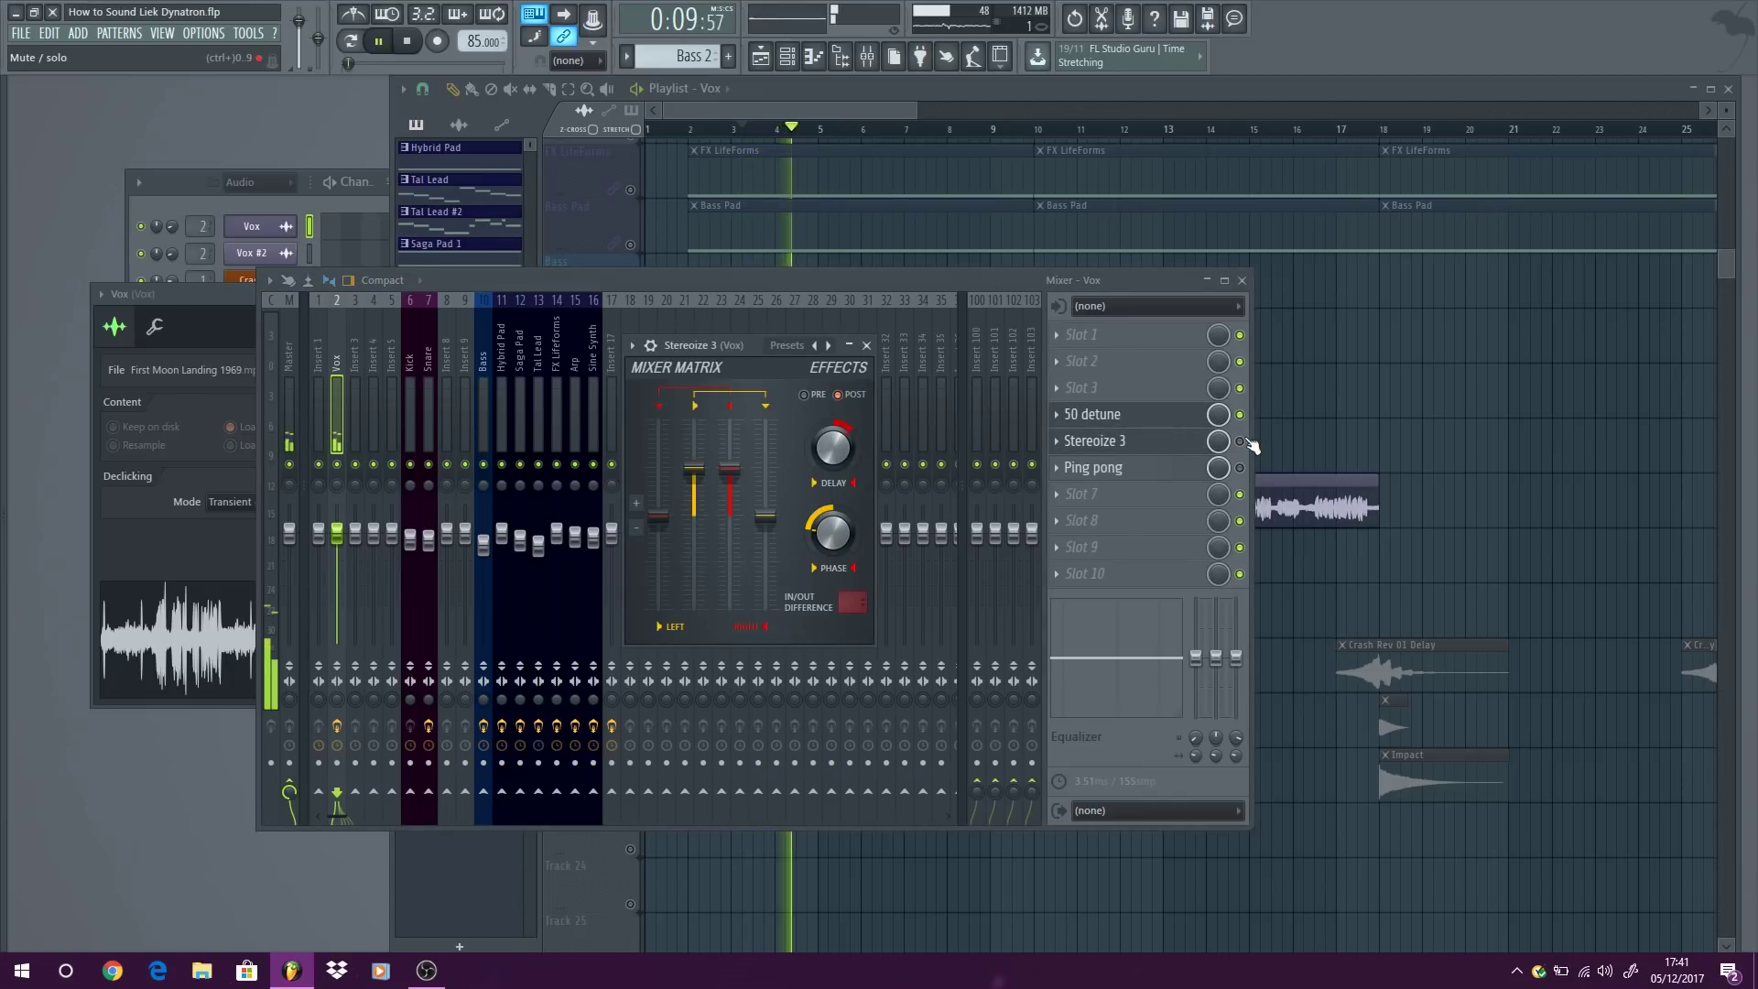
left_click(1163, 450)
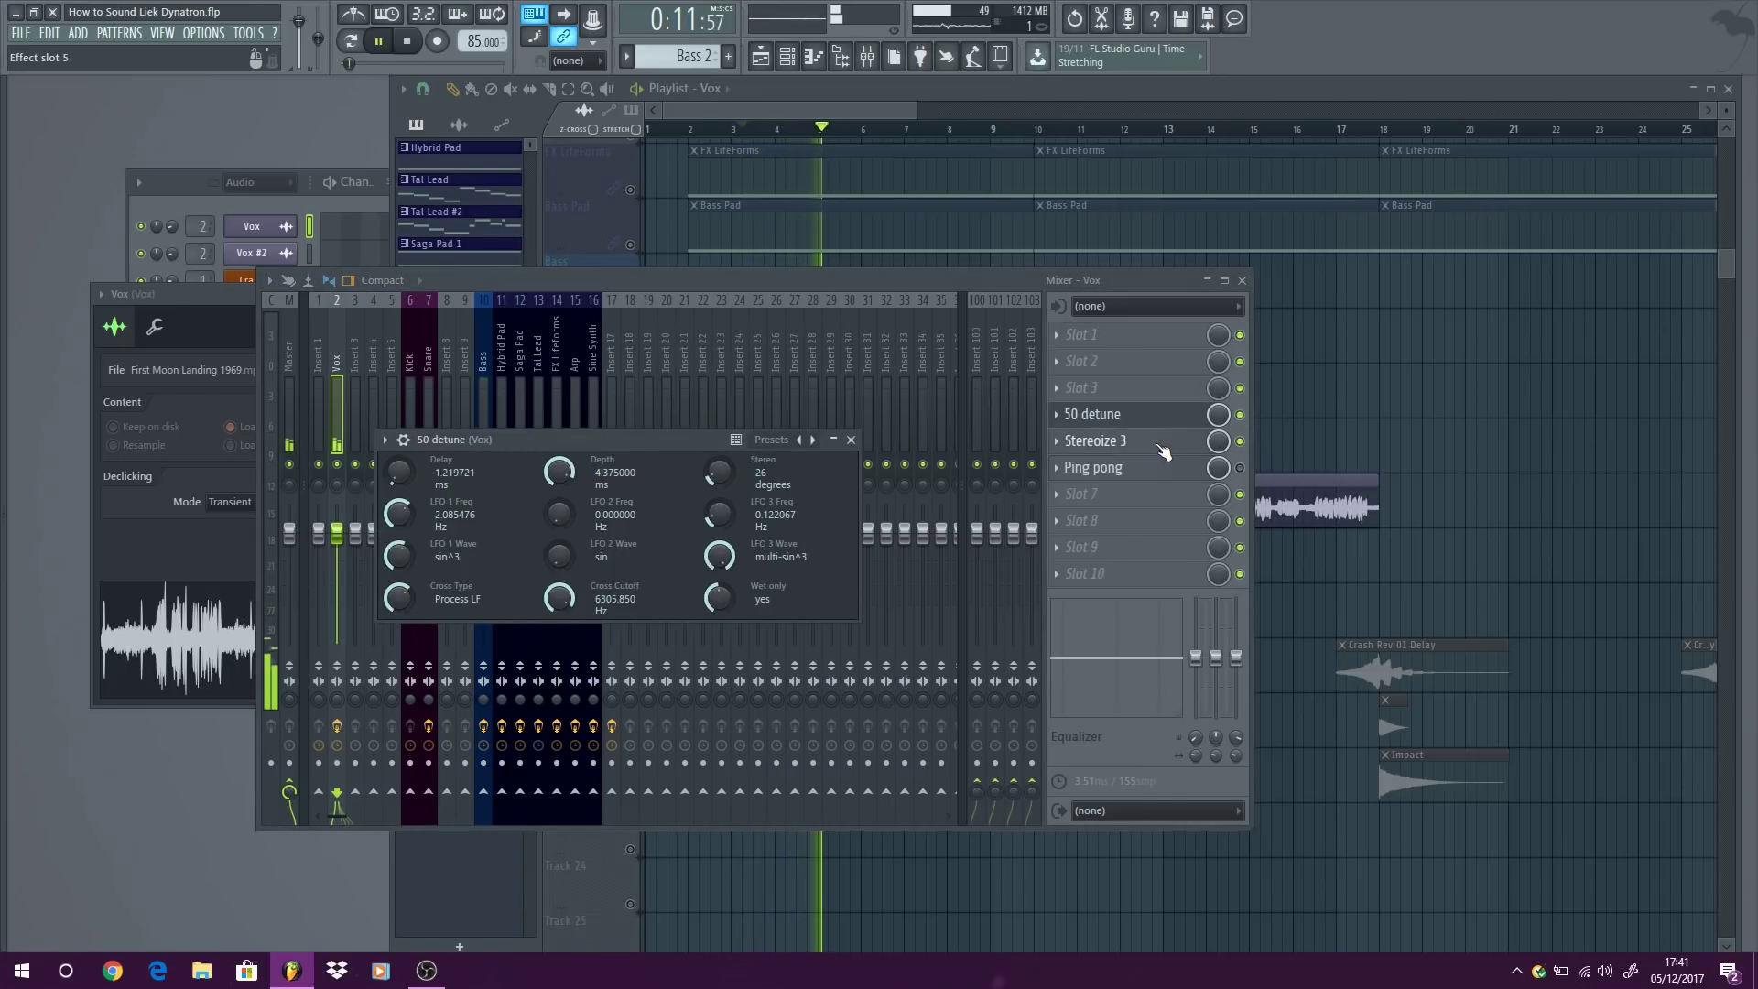
left_click(1164, 463)
left_click(1180, 476)
left_click(1181, 474)
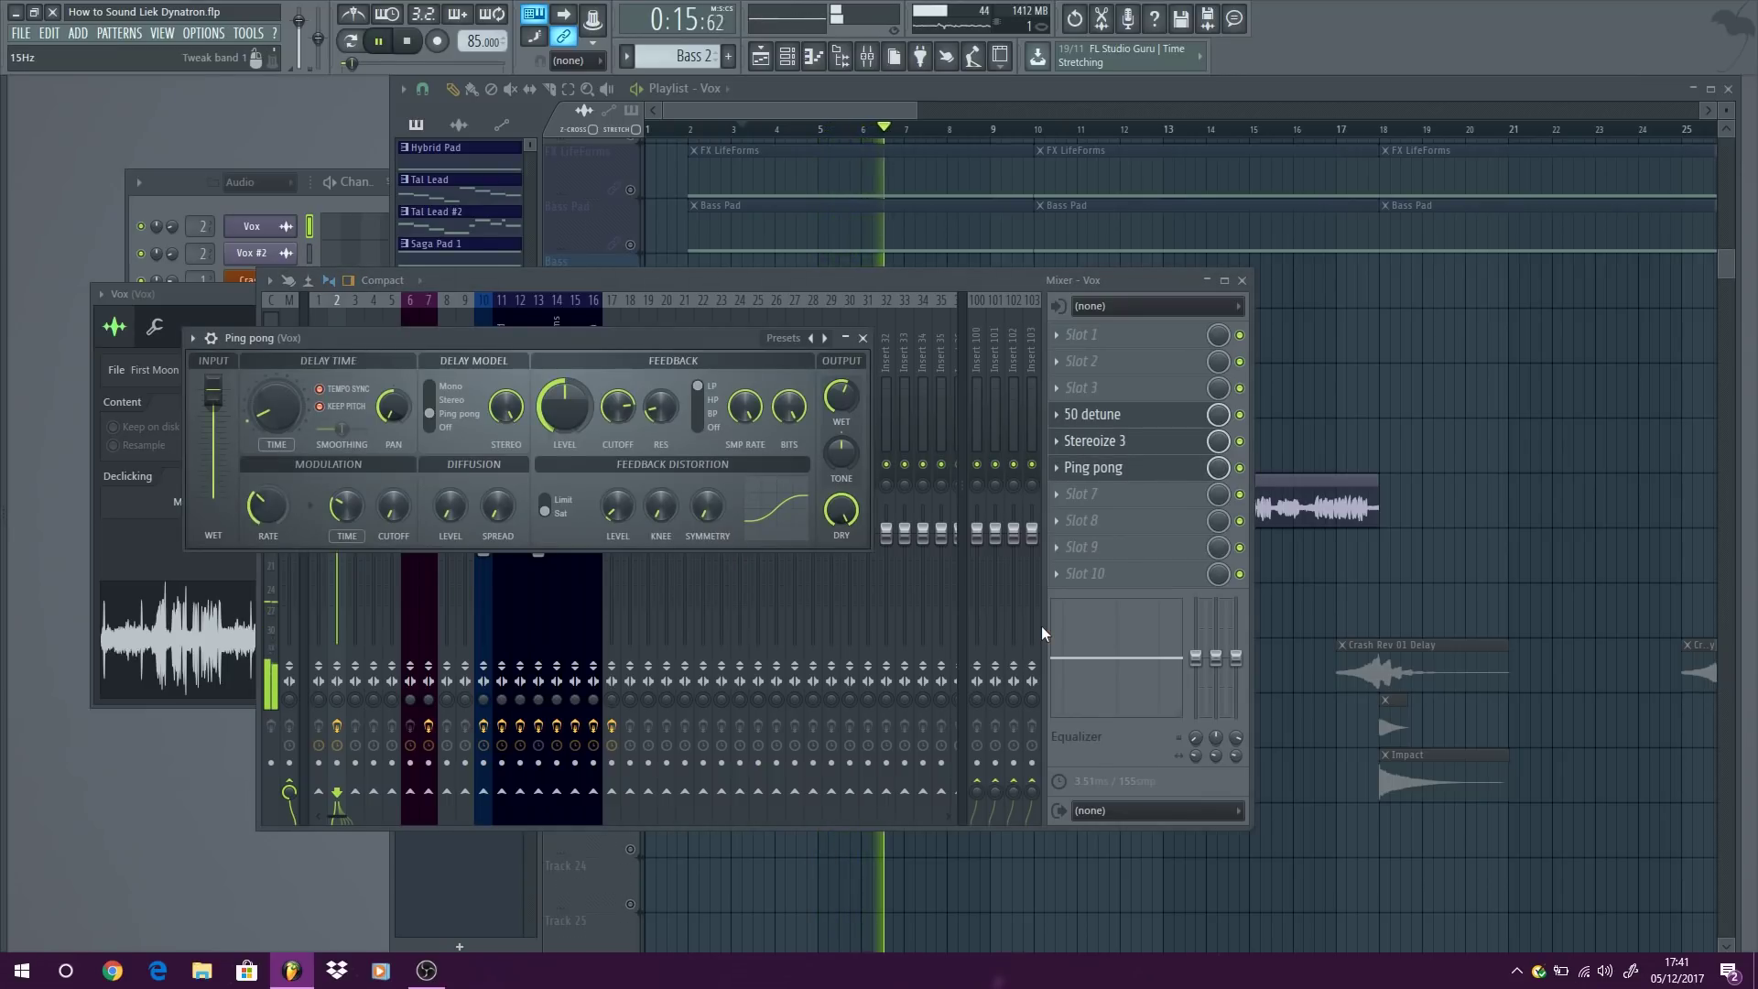
Load the Ping pong preset in the Vox track's delay and lower its wet output to about 73.6%.
left_click(193, 338)
mouse_move(344, 388)
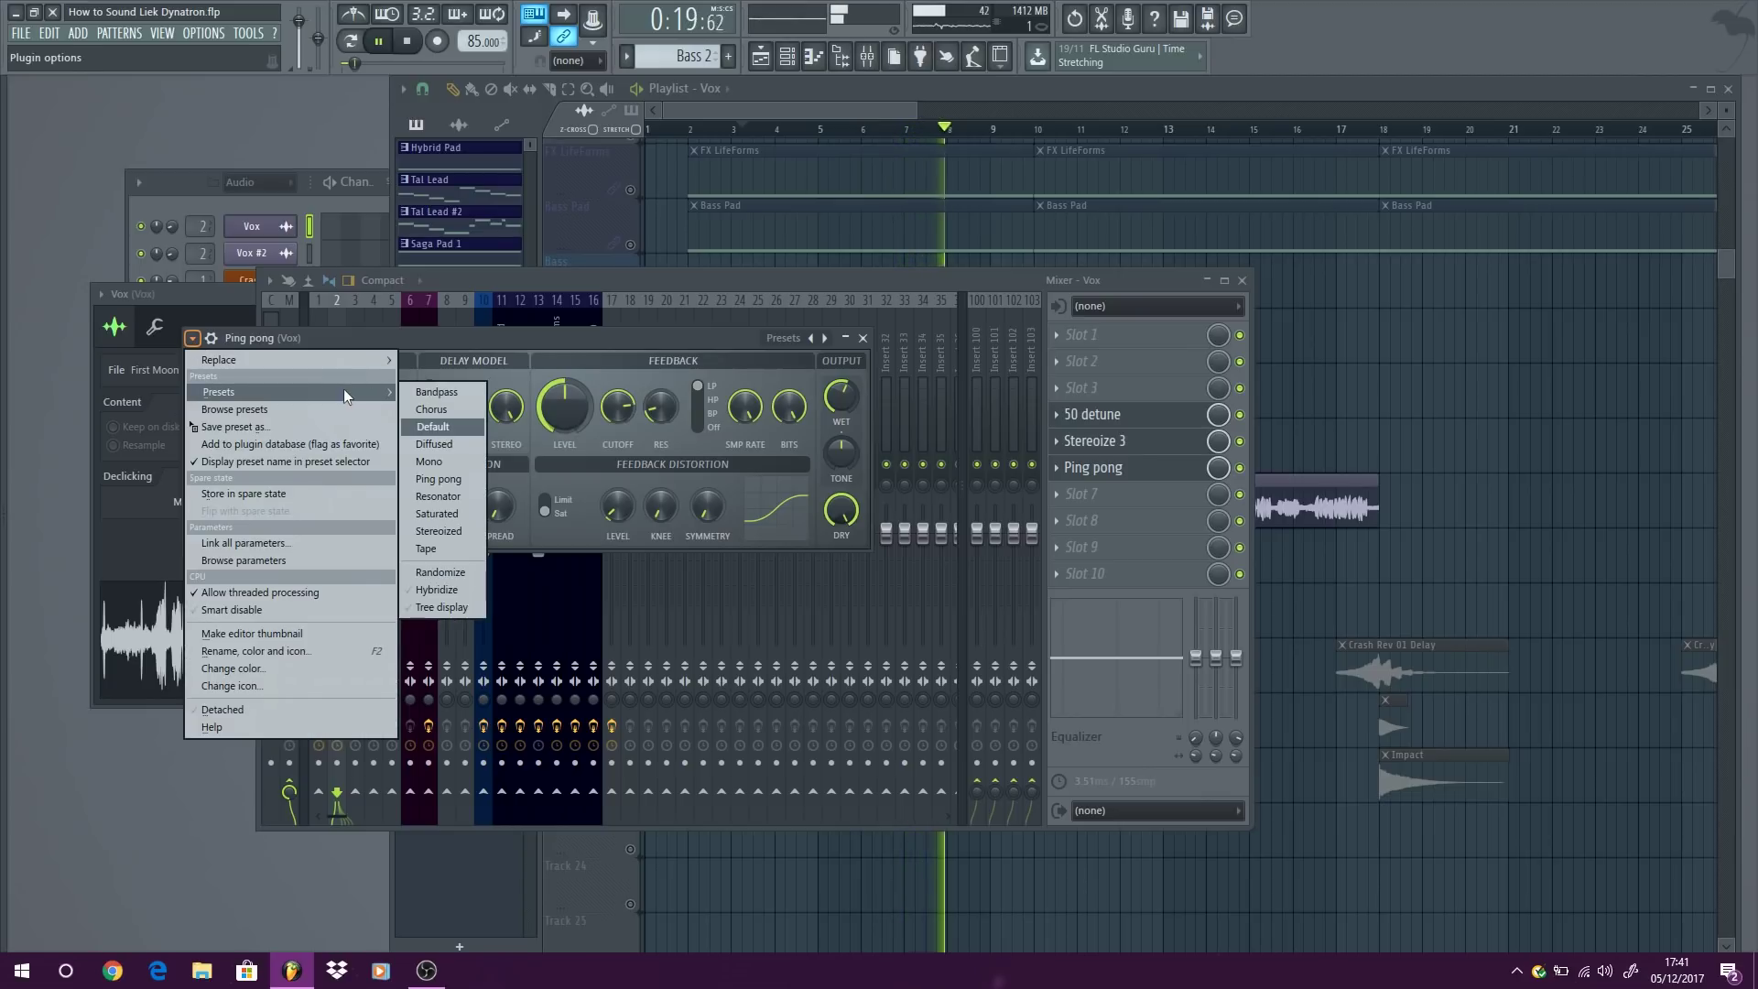
left_click(450, 480)
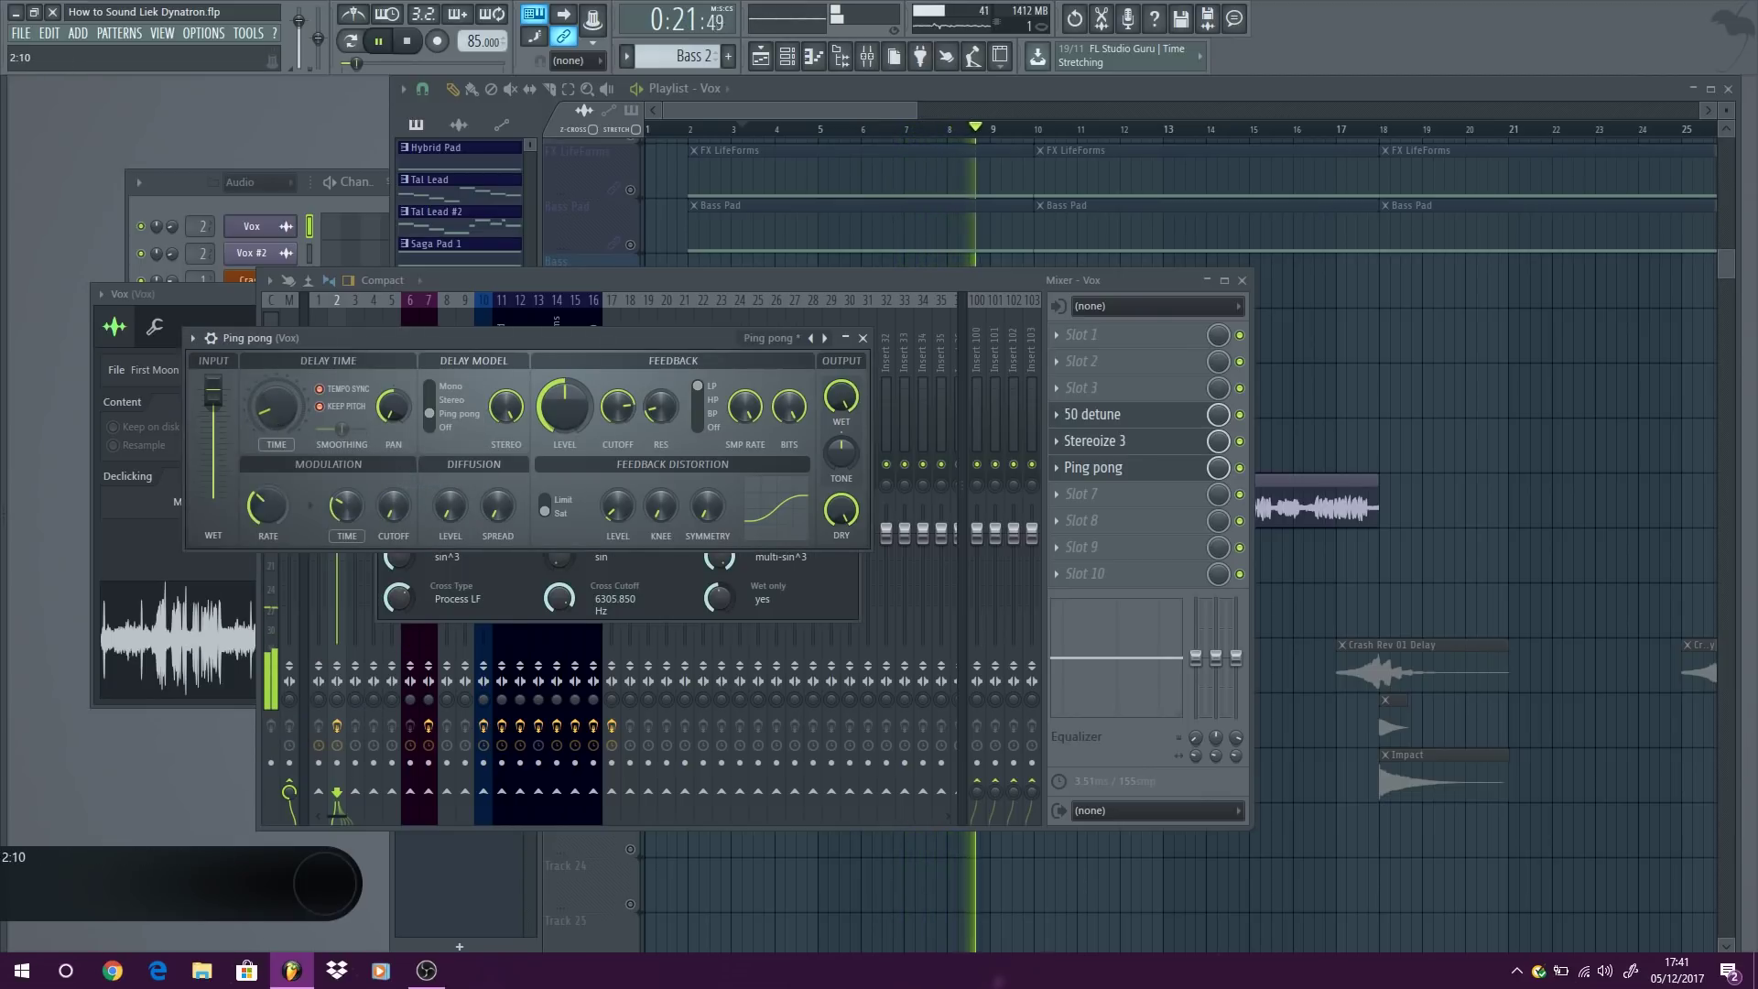
left_click_drag(841, 397, 842, 401)
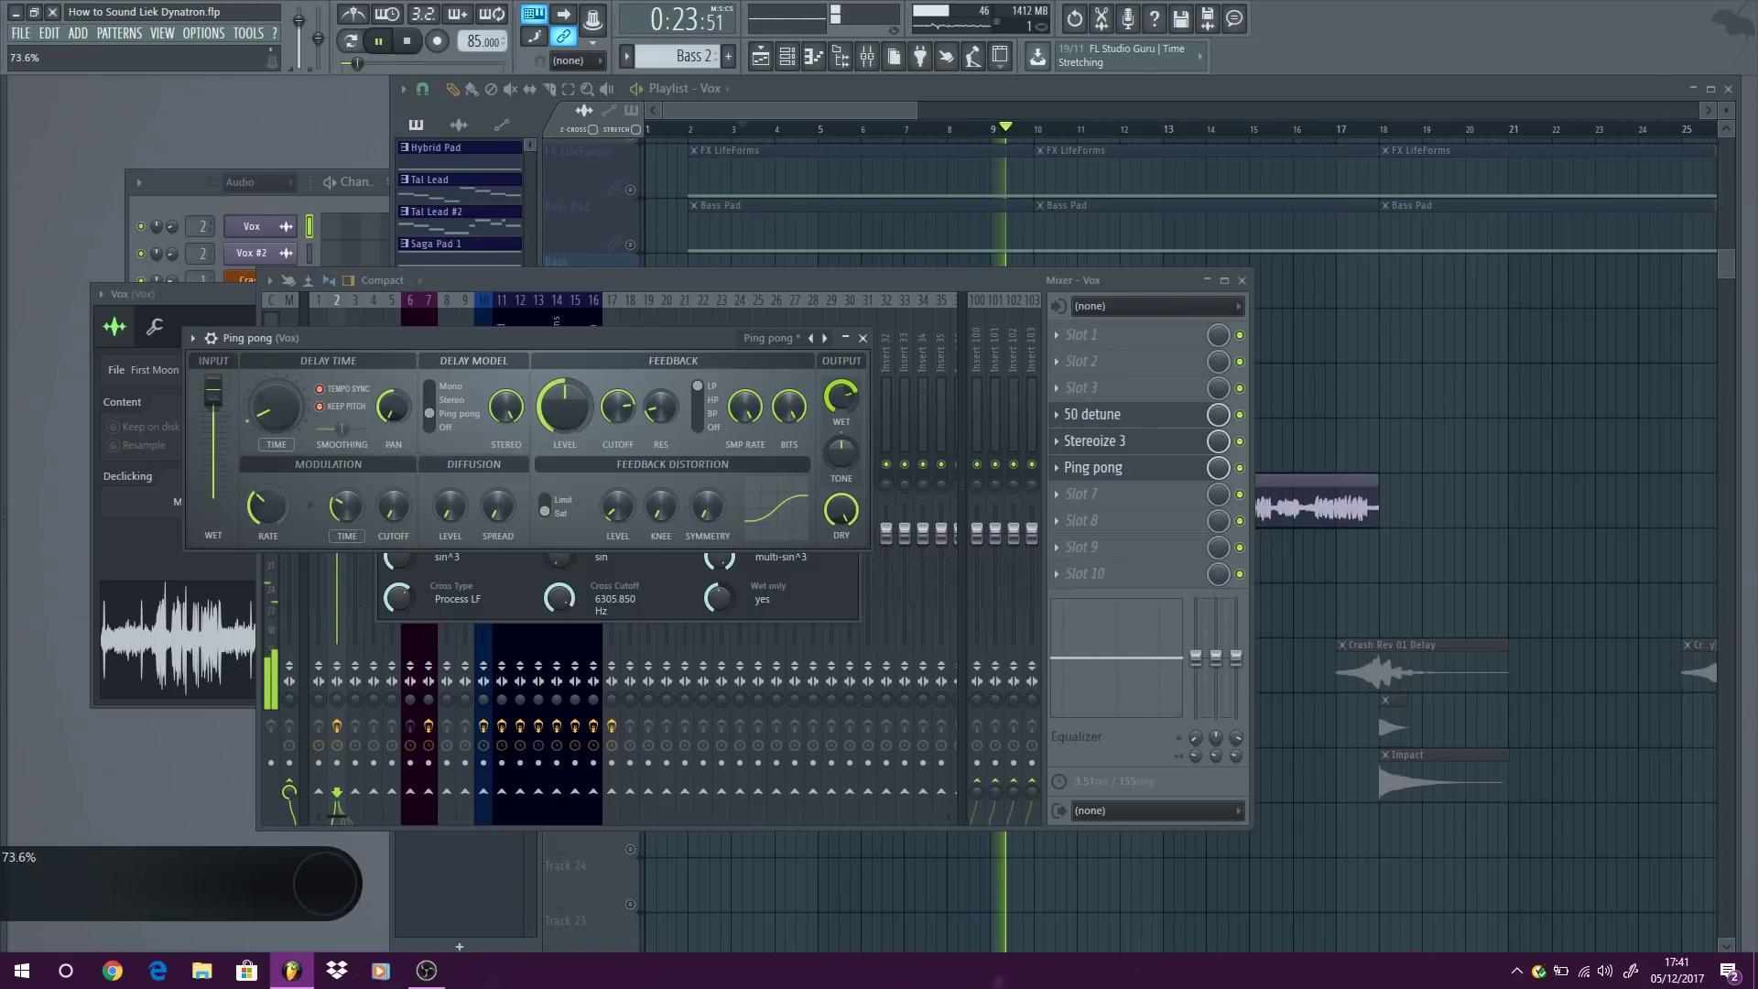
Close the Vox effect windows, the mixer and the Vox sample settings, and stop playback.
left_click(864, 339)
left_click(1243, 281)
left_click(852, 440)
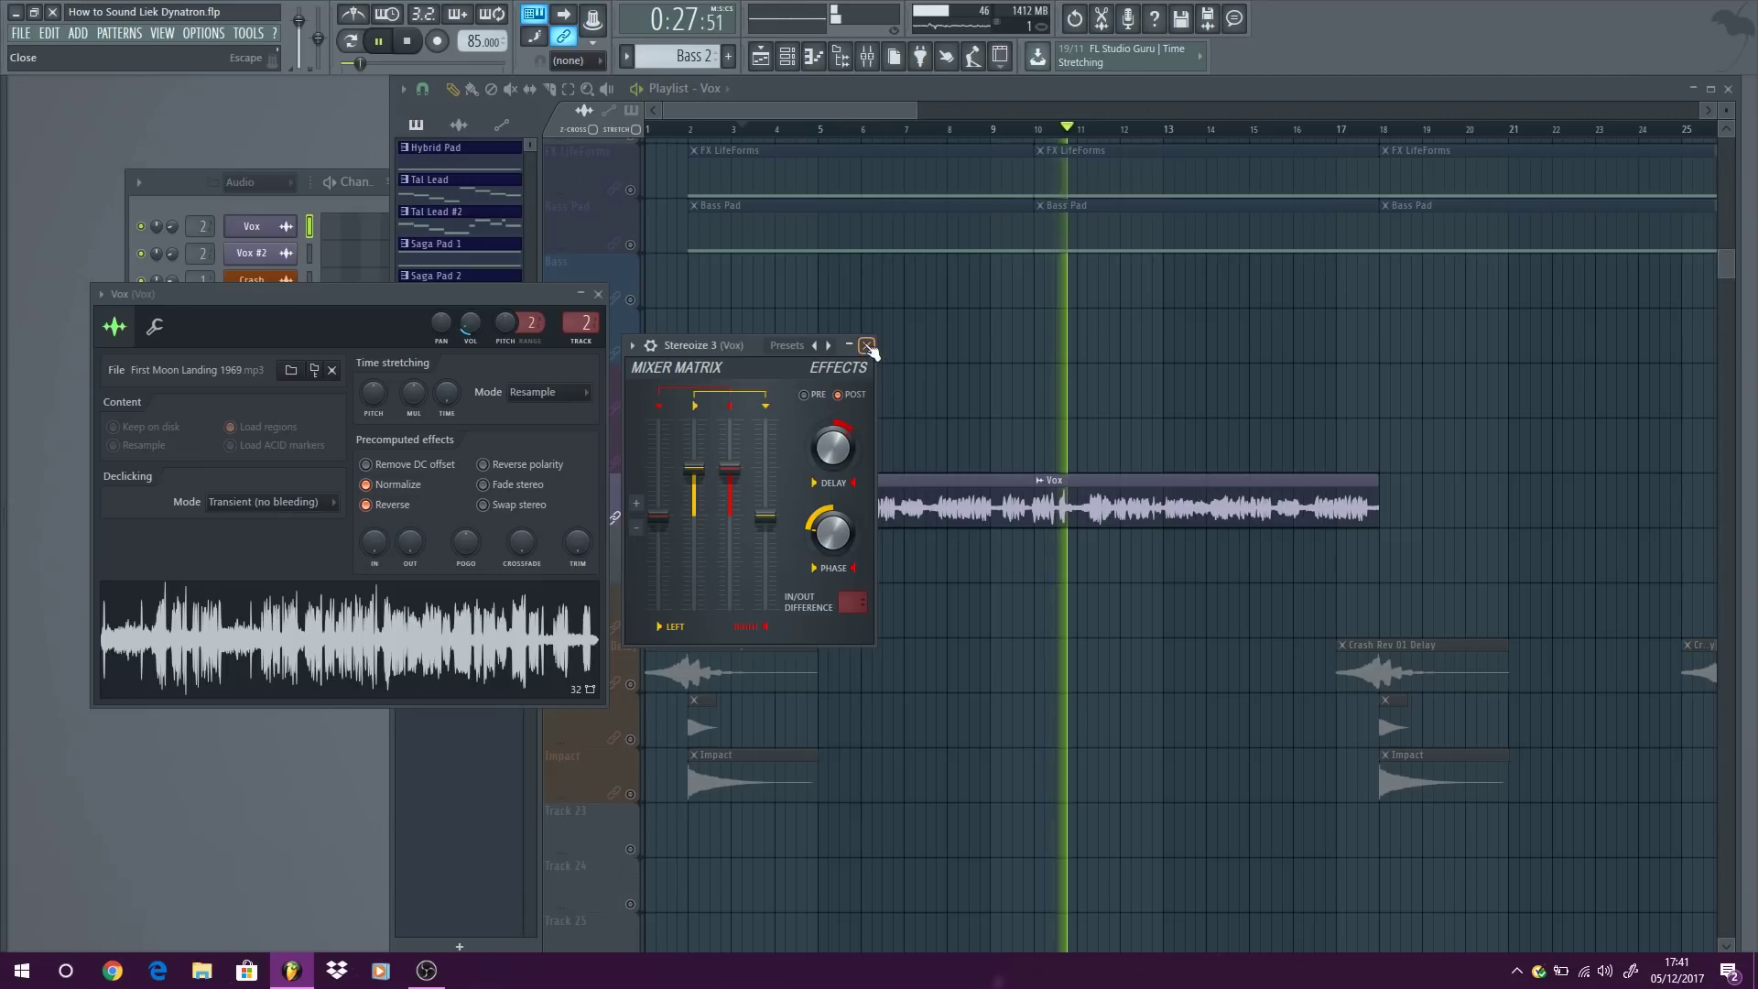
left_click(867, 346)
left_click(598, 294)
key("space")
Unmute all playlist tracks, play the full arrangement from about bar 3, and stop it.
right_click(635, 244)
key("space")
scroll(834, 312, "down", 4)
scroll(825, 301, "down", 6)
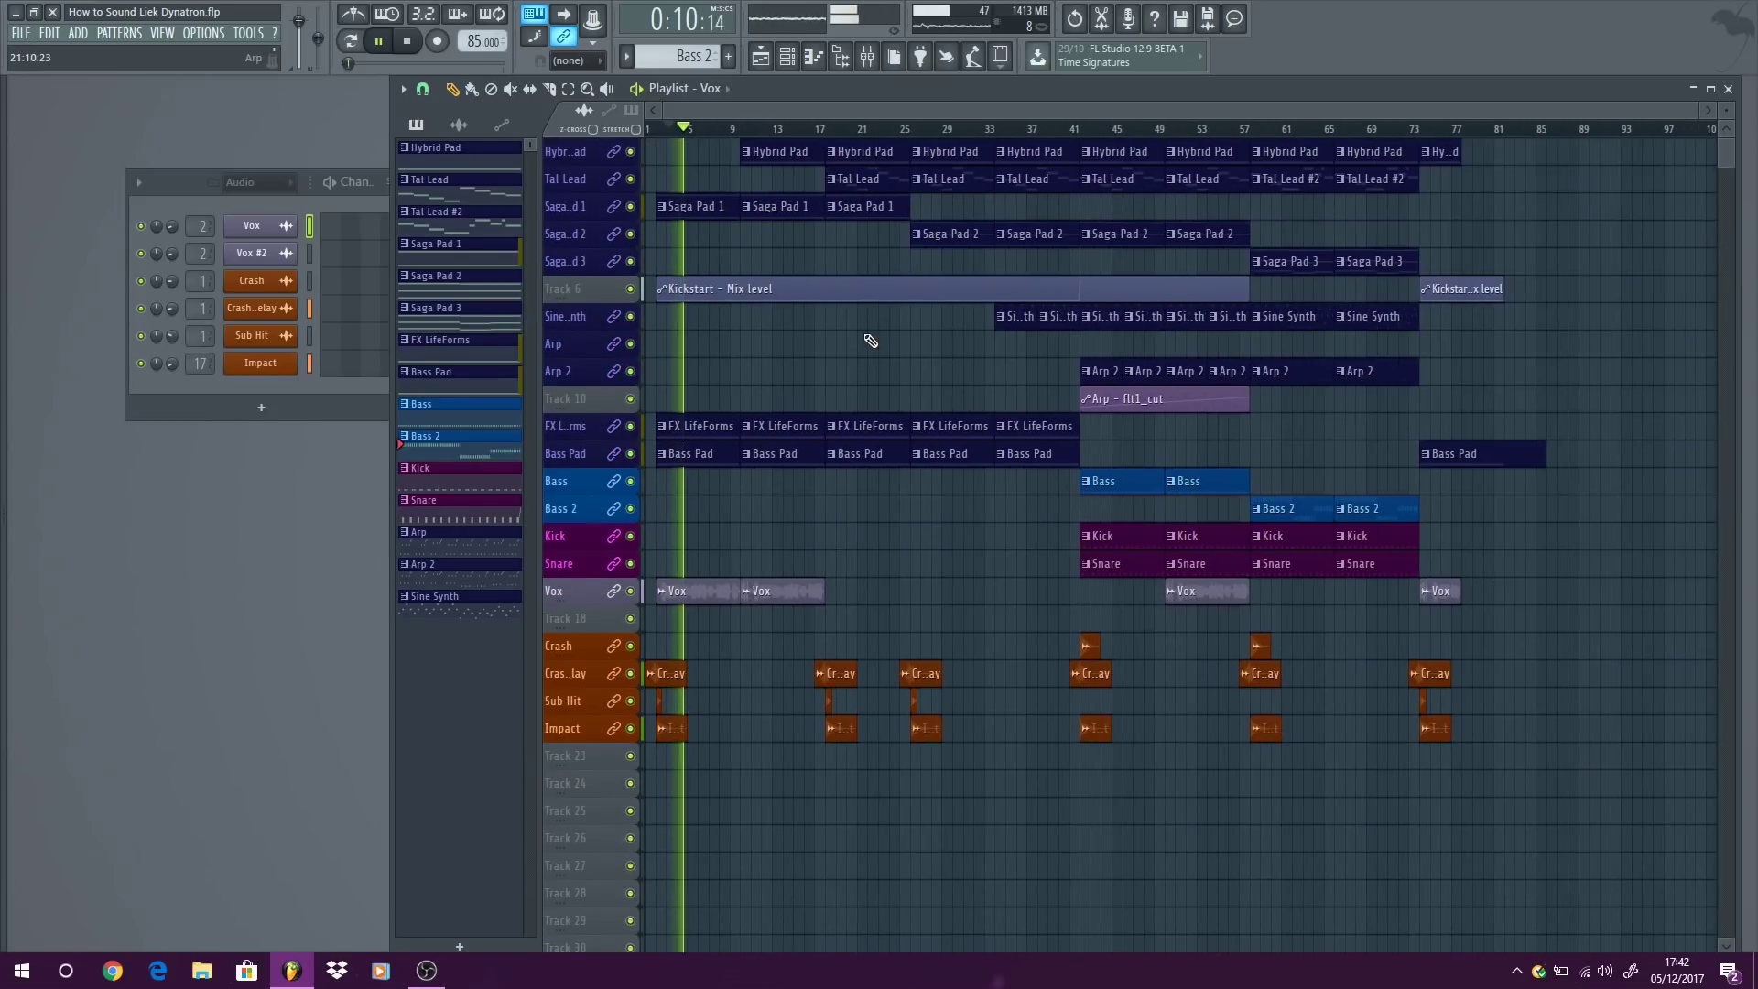
key("space")
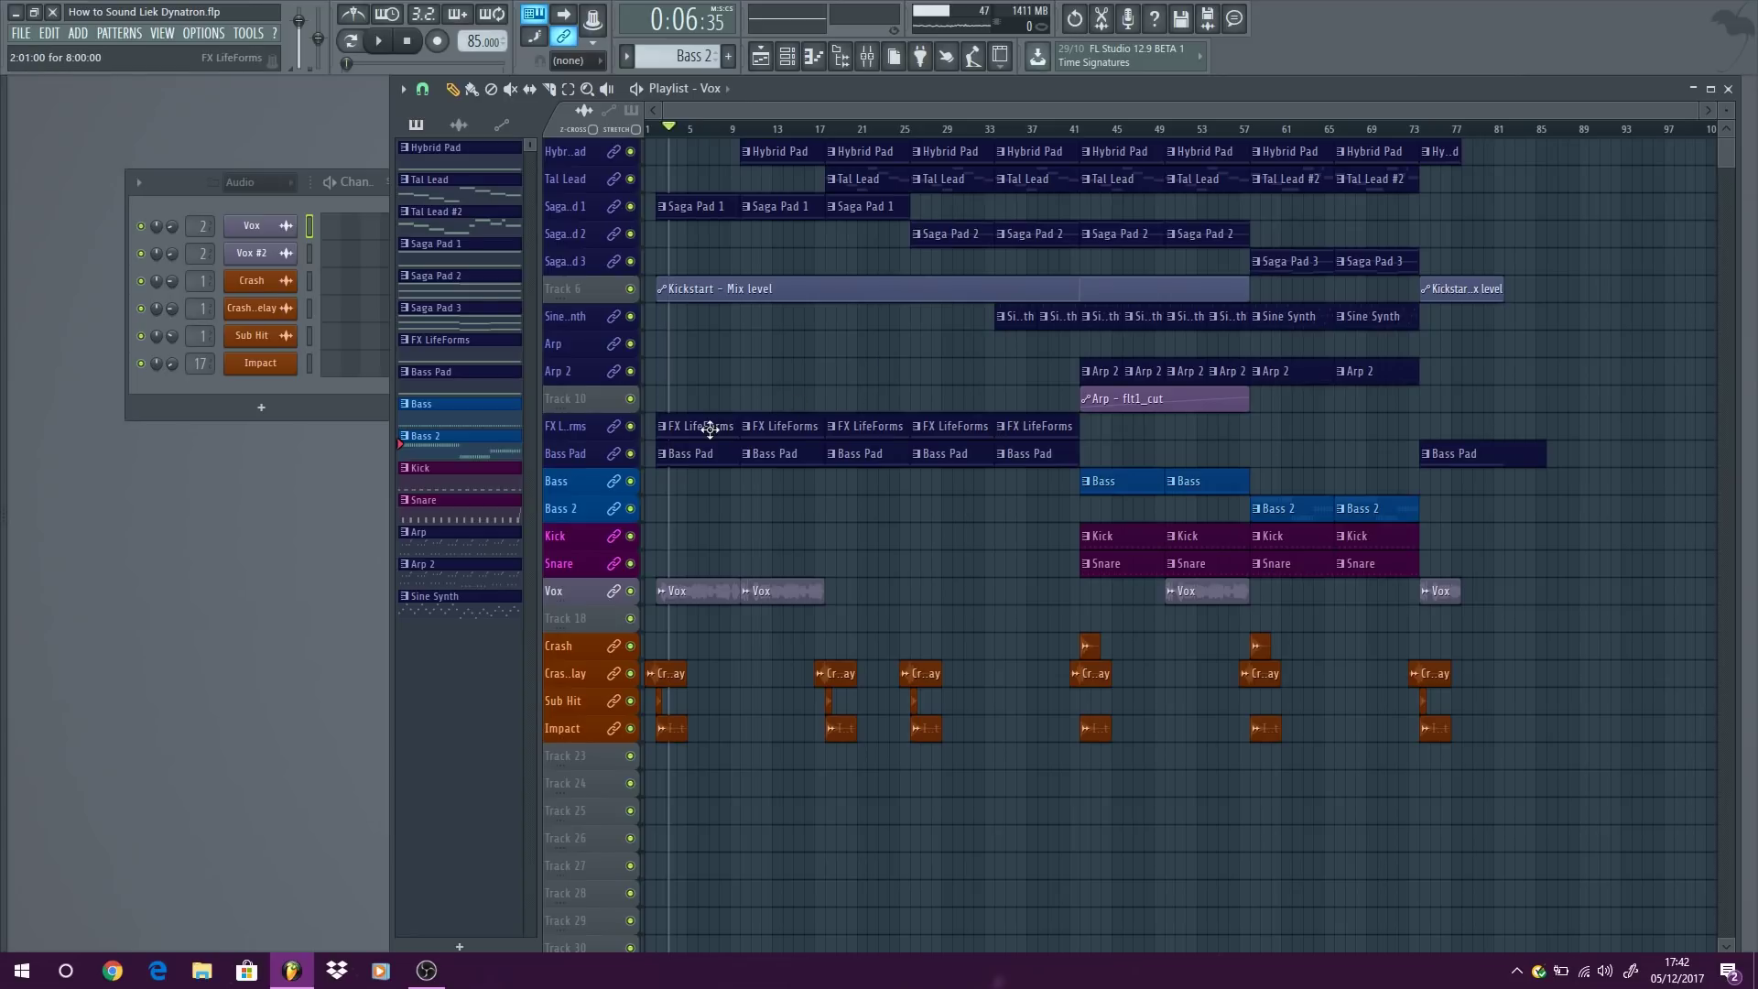
Select the FX LifeForms and Bass Pad patterns from their intro clips, and place the playhead at about bar 41.
left_click(671, 439)
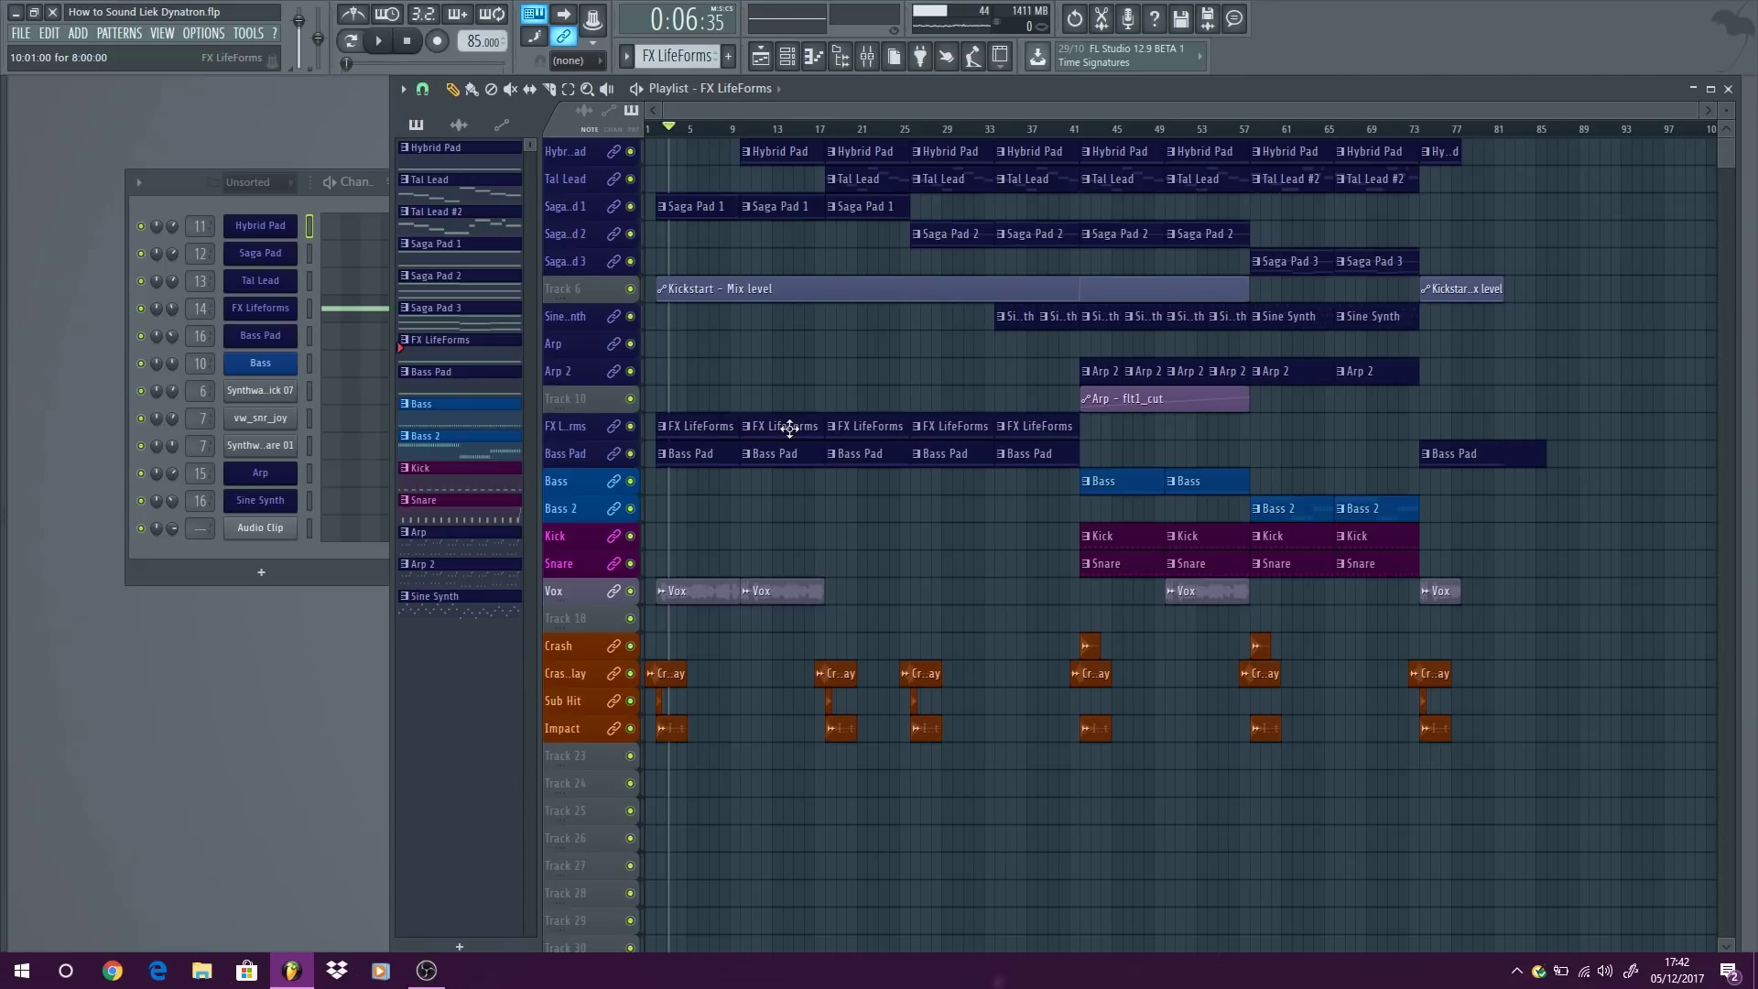
left_click(720, 456)
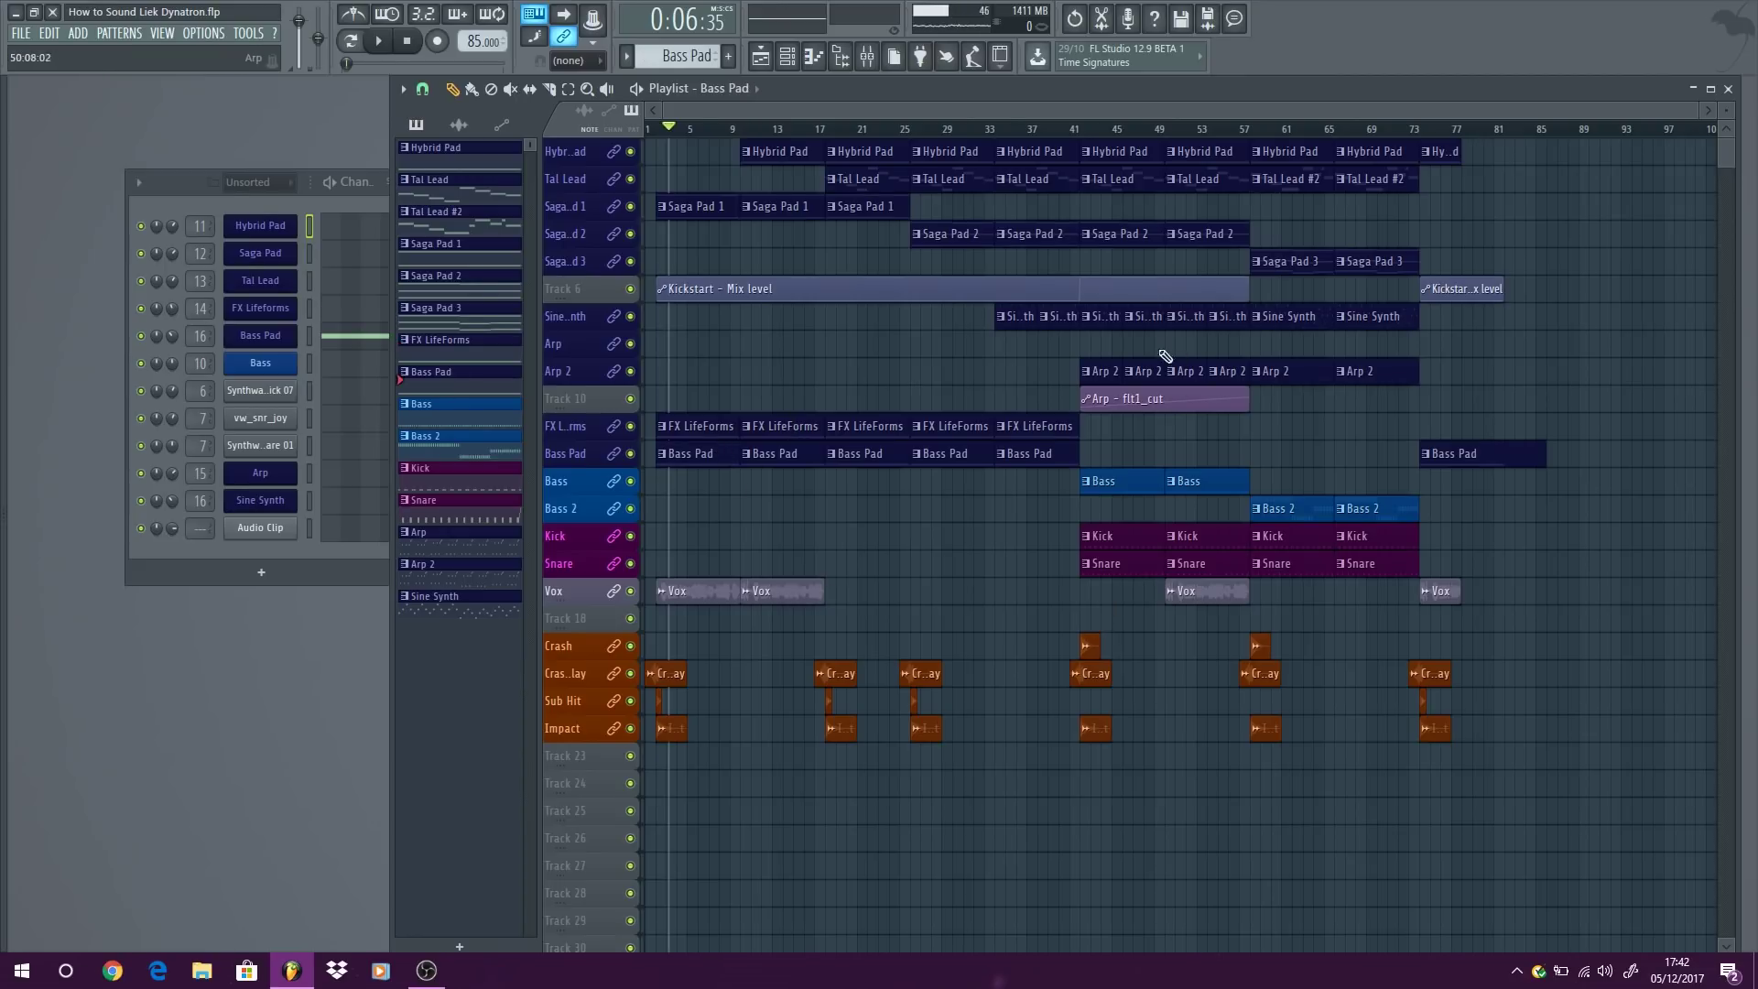
left_click_drag(1110, 133, 1247, 133)
left_click(964, 373, "ctrl")
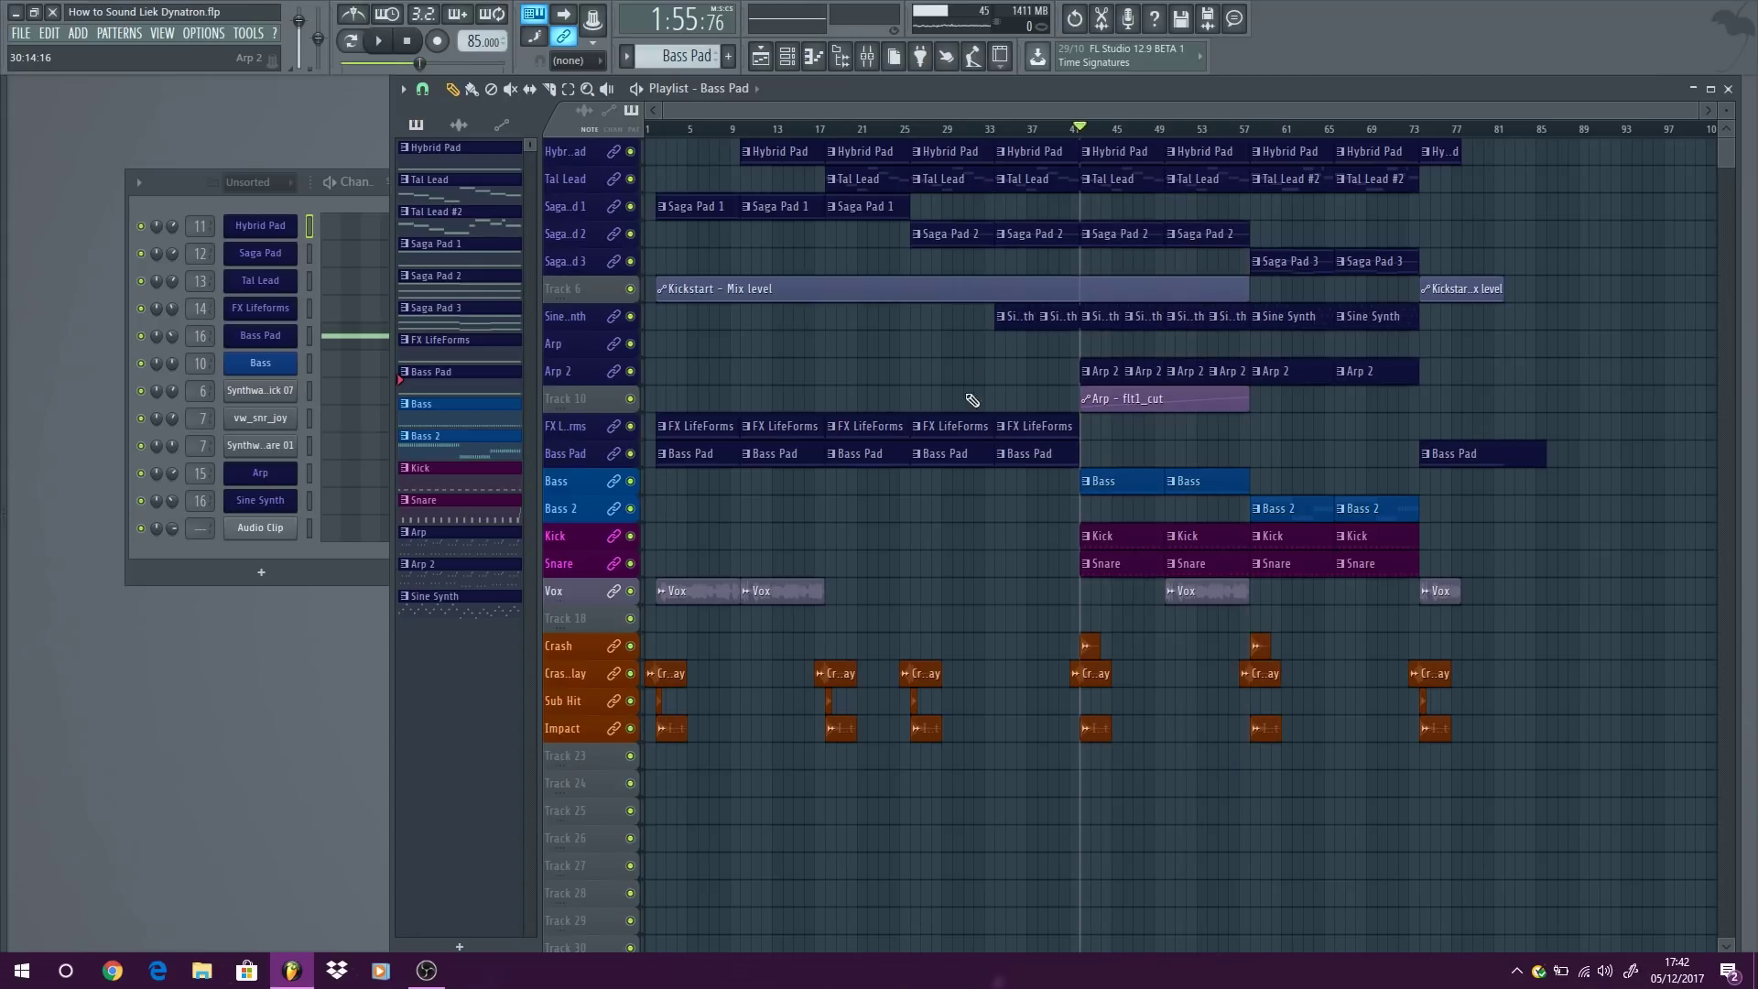
scroll(1346, 425, "up", 3)
scroll(1345, 423, "down", 3)
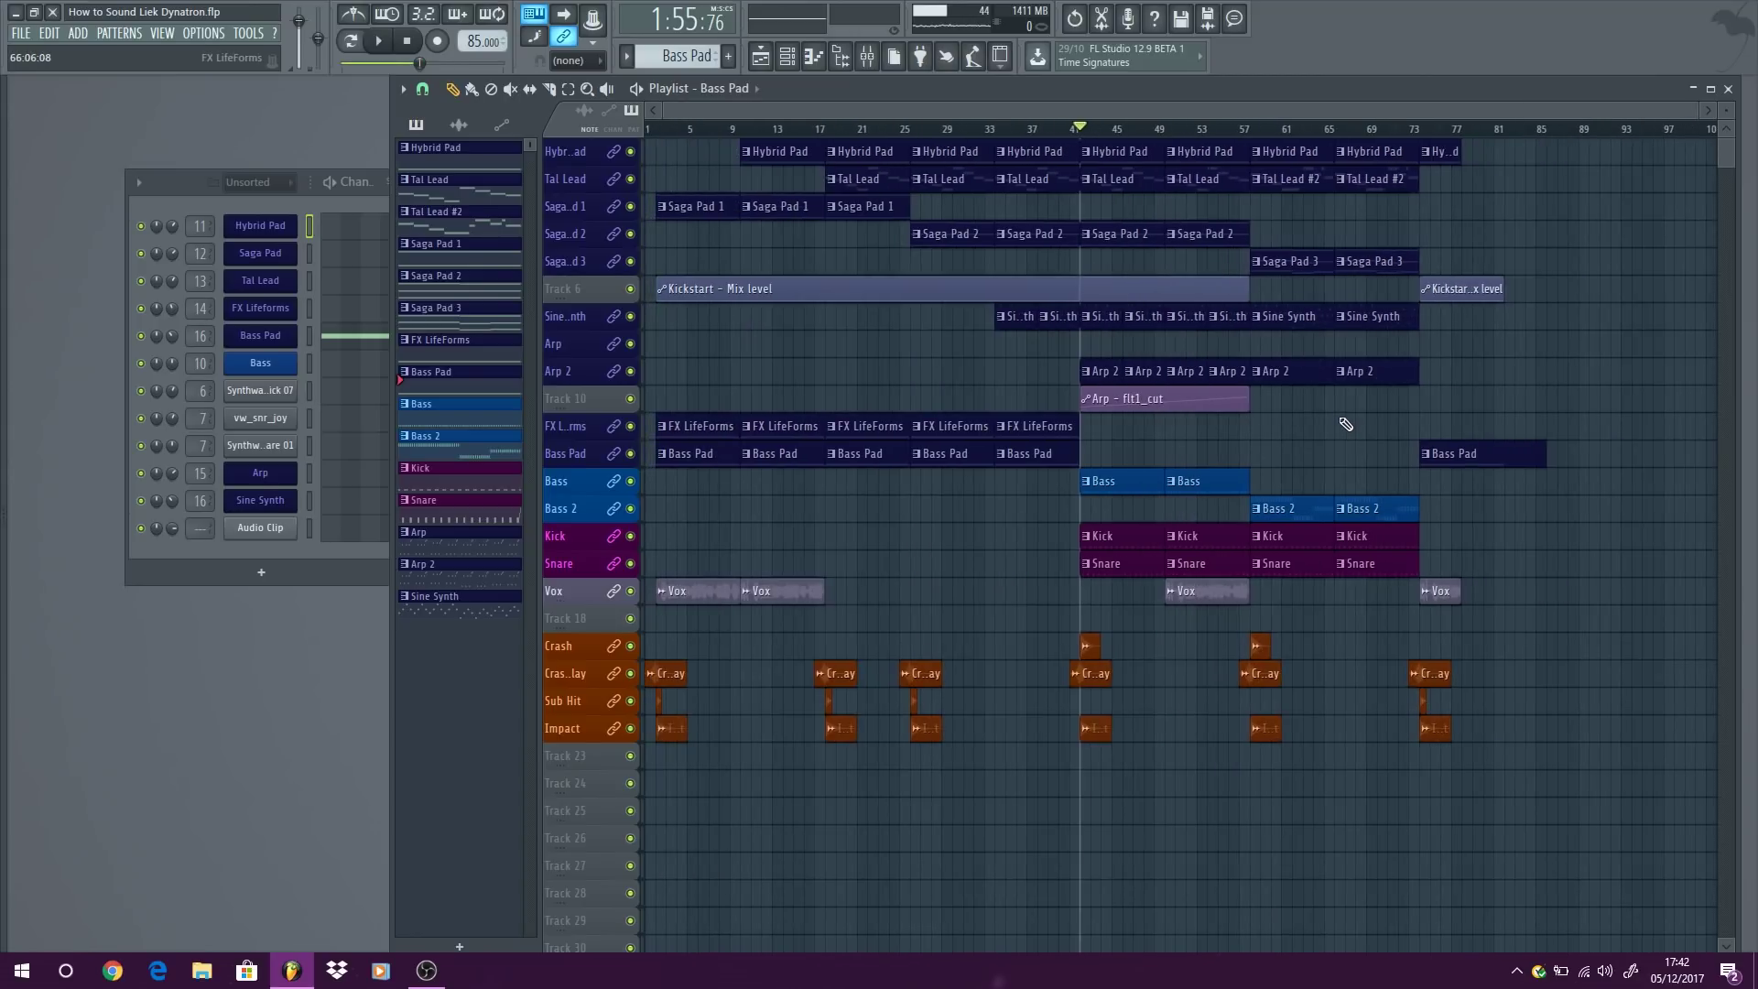